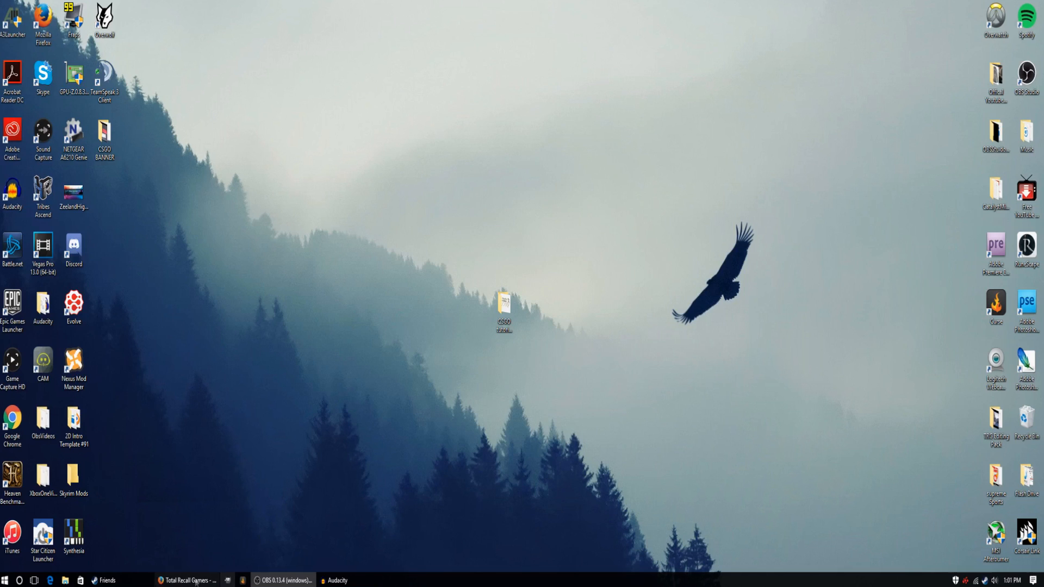
Open gimp.org in a new Firefox tab, look over the GIMP home page and minimize the browser.
click(102, 6)
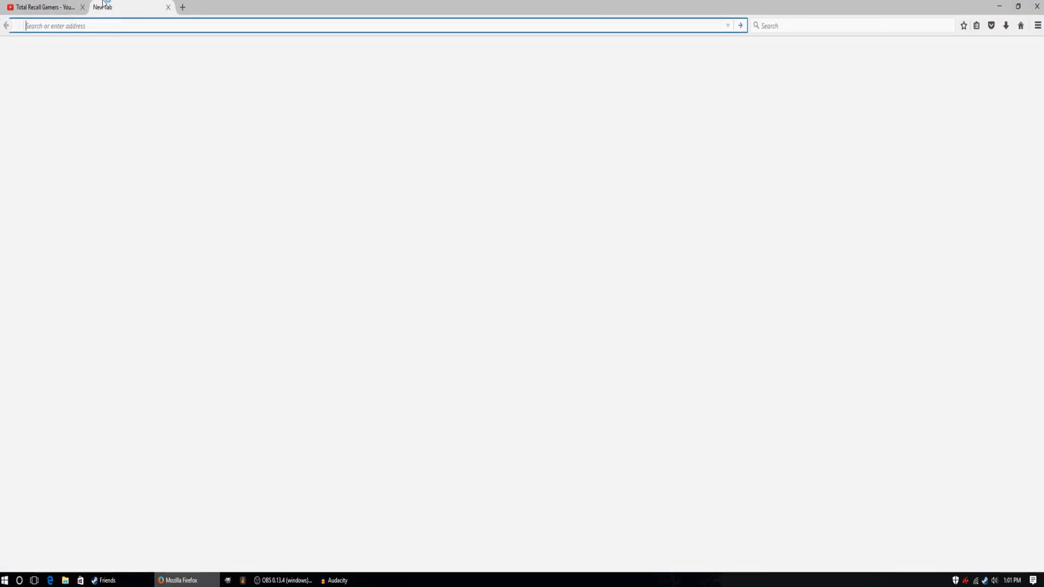
text(gimp.org)
key(Return)
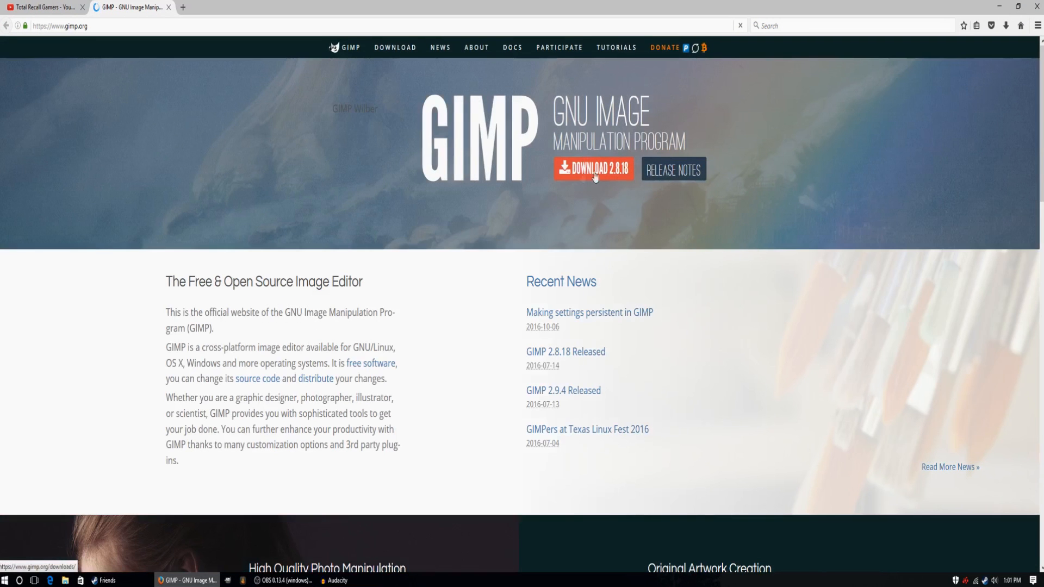
scroll(583, 182, down, 2)
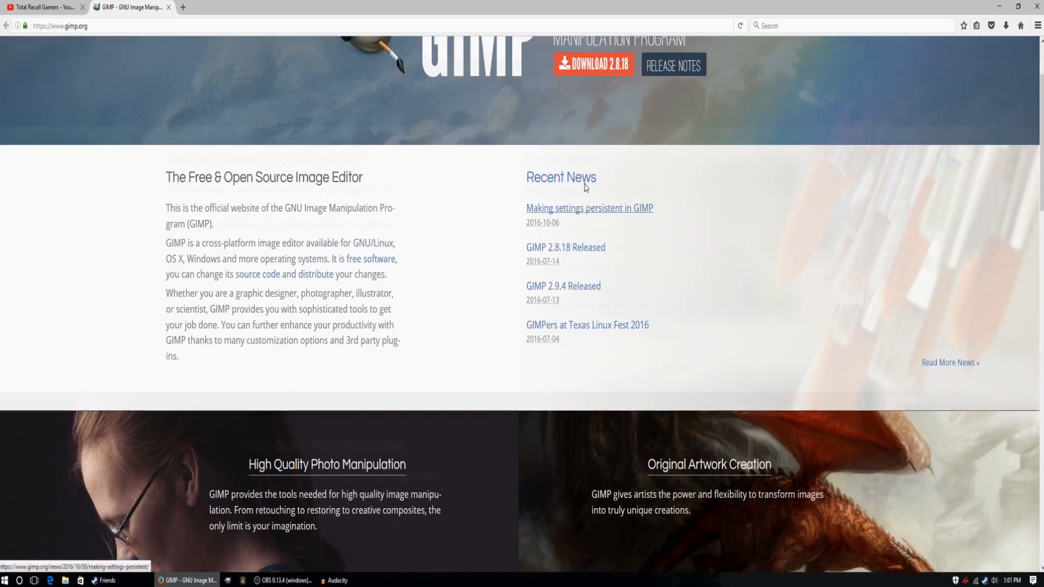
scroll(586, 185, up, 2)
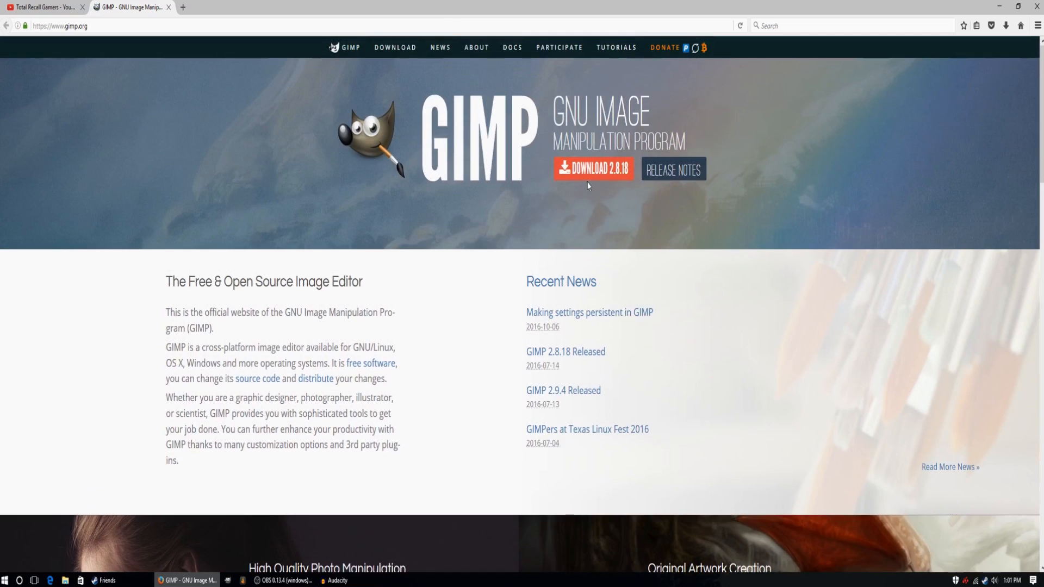
click(1000, 8)
Open the Google home page in another browser tab and dismiss its default search engine prompt.
click(183, 7)
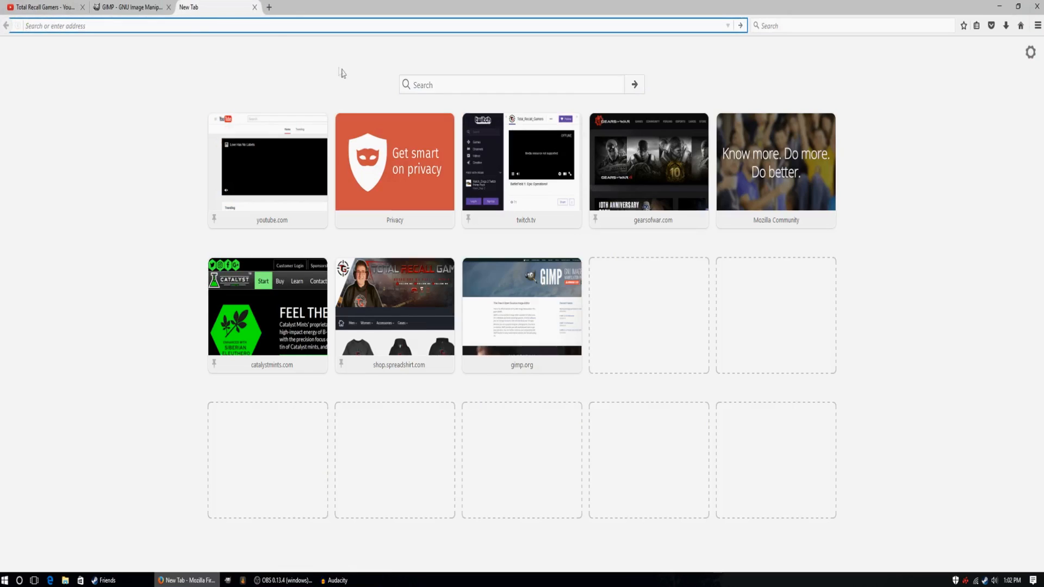
text(google.com/)
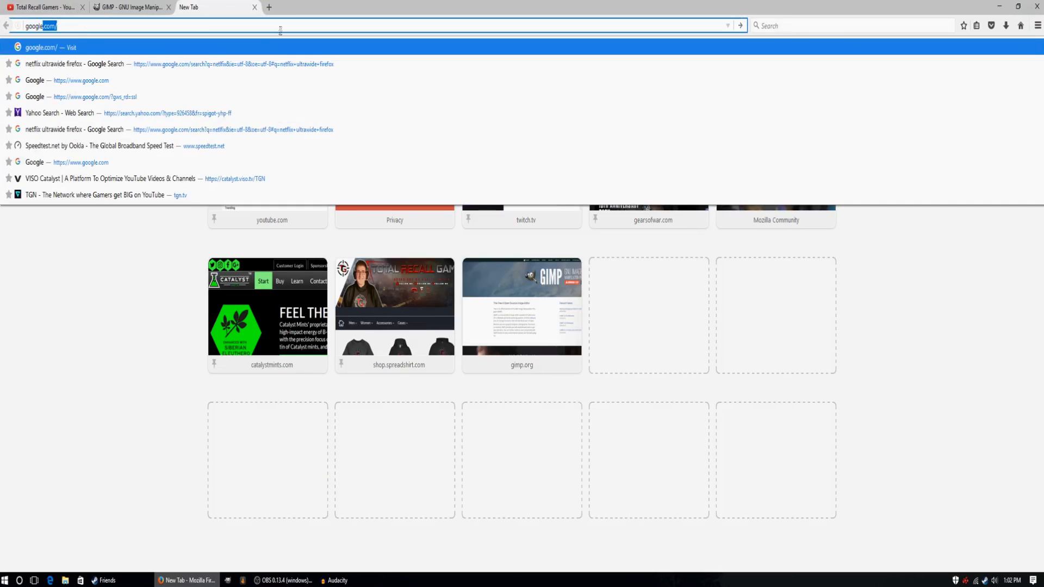
key(Return)
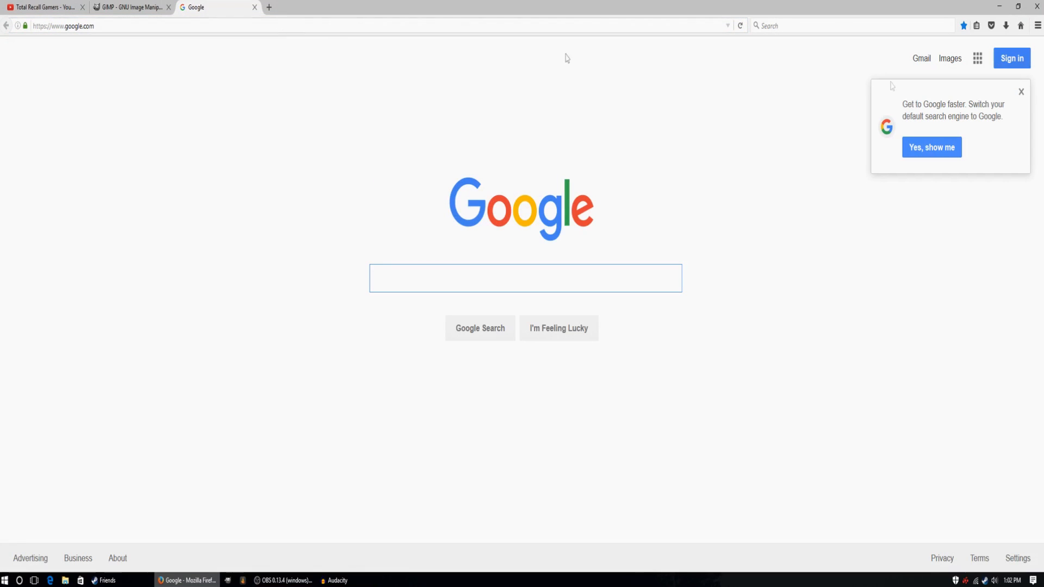
click(1022, 93)
click(560, 281)
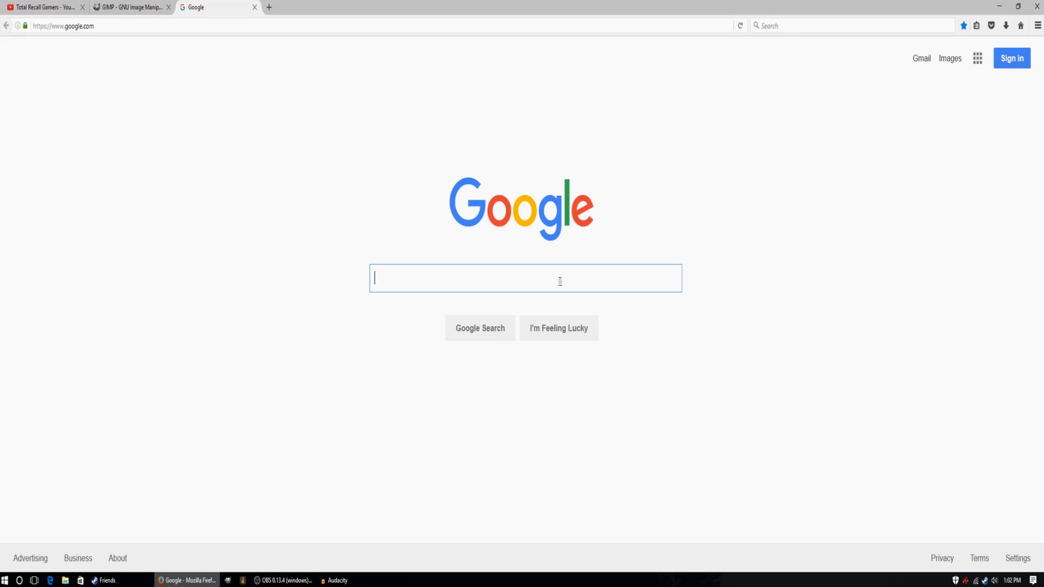
Search Google for "csgo Mirage" and show the image results.
text(csgo)
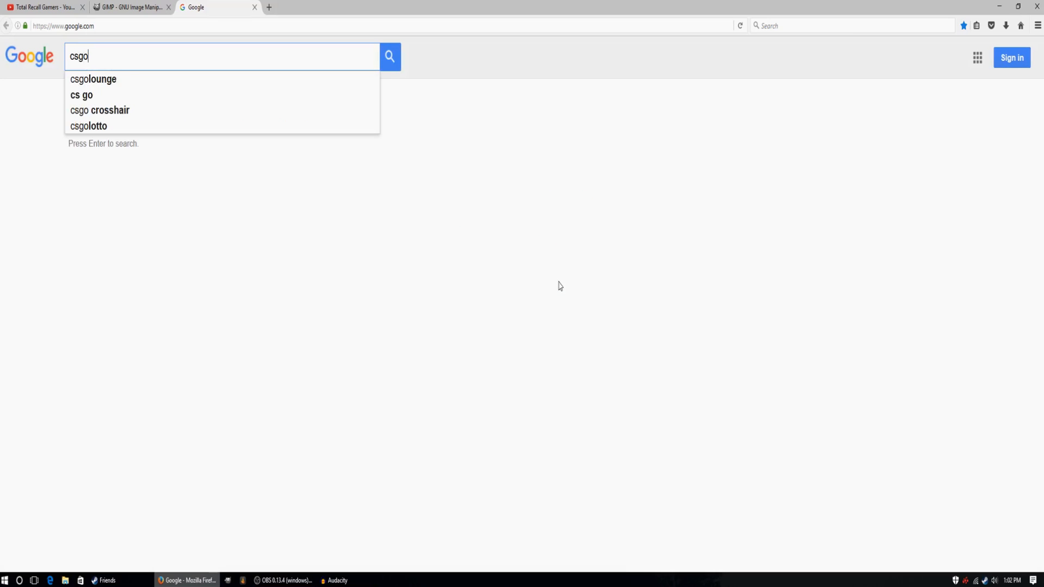
text( Mirage)
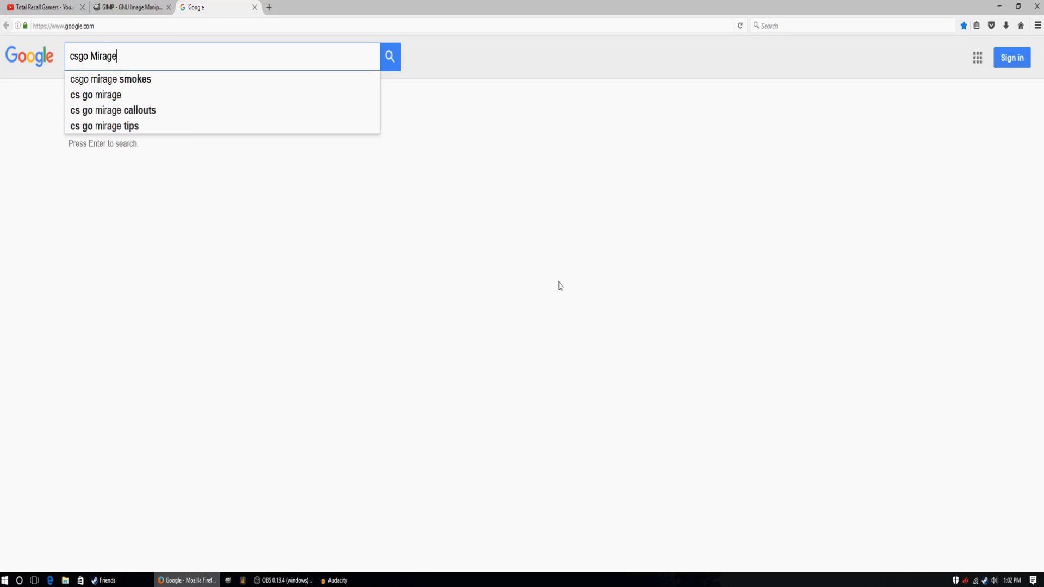
key(Return)
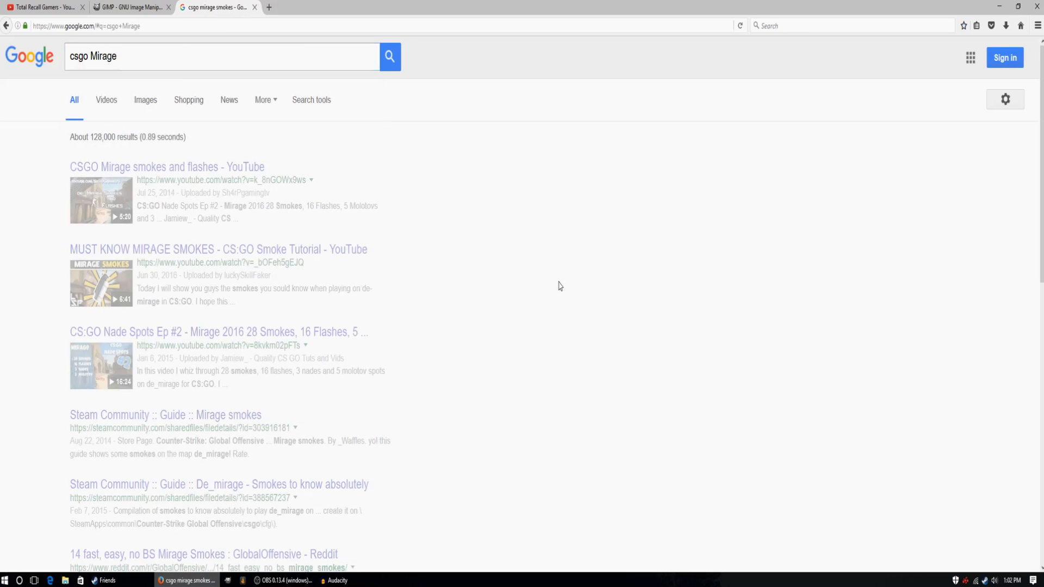
click(117, 103)
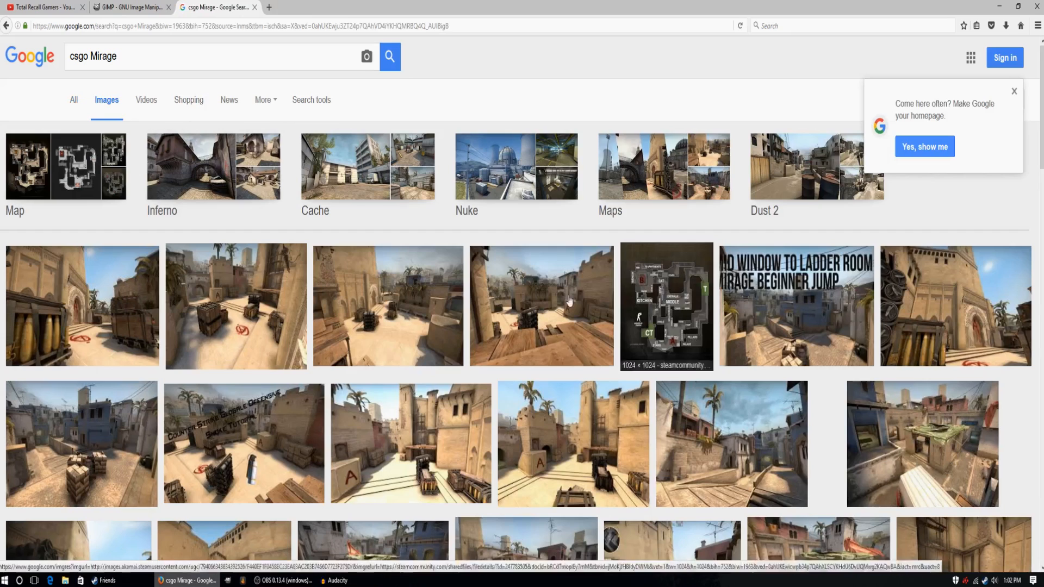
Preview several Mirage image results and their related images to look for a suitable map picture.
click(107, 317)
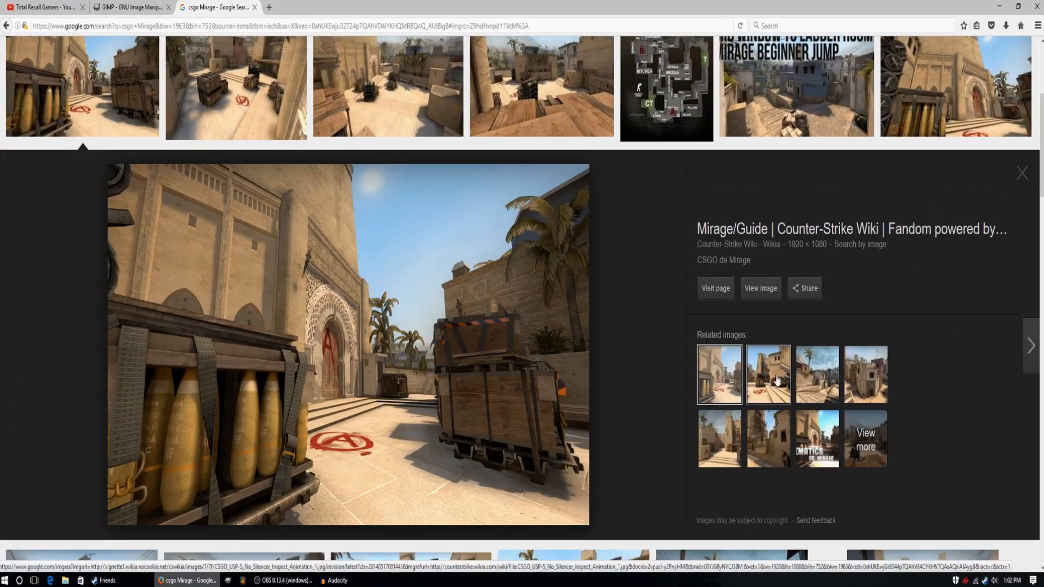
click(789, 360)
click(798, 370)
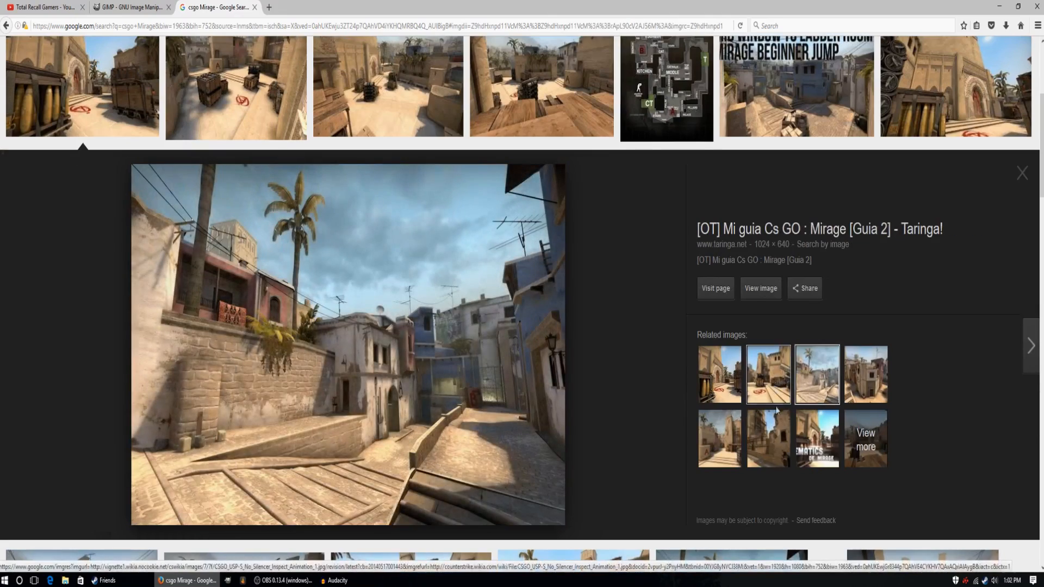
click(776, 449)
click(768, 376)
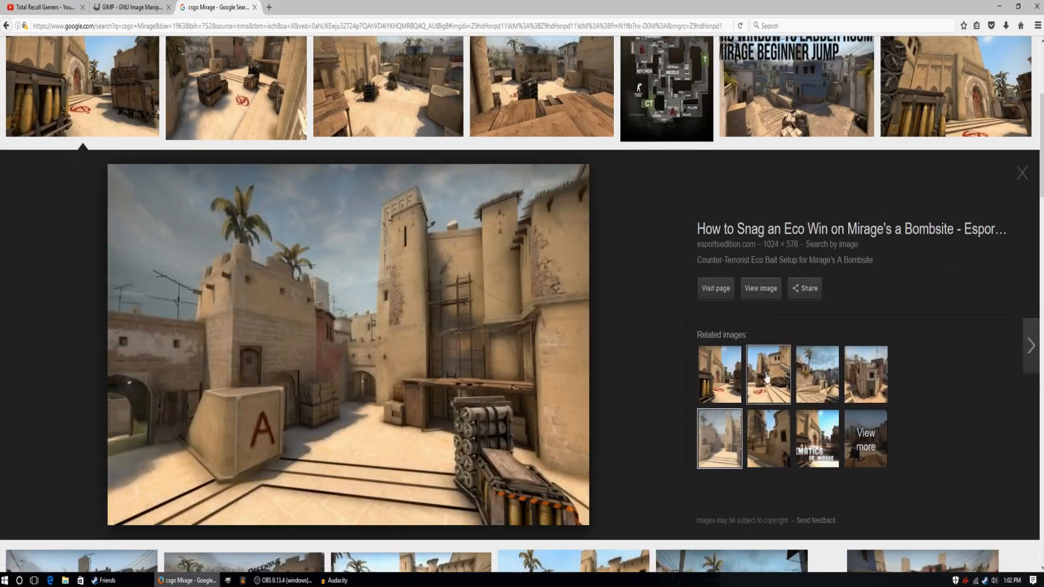
click(719, 376)
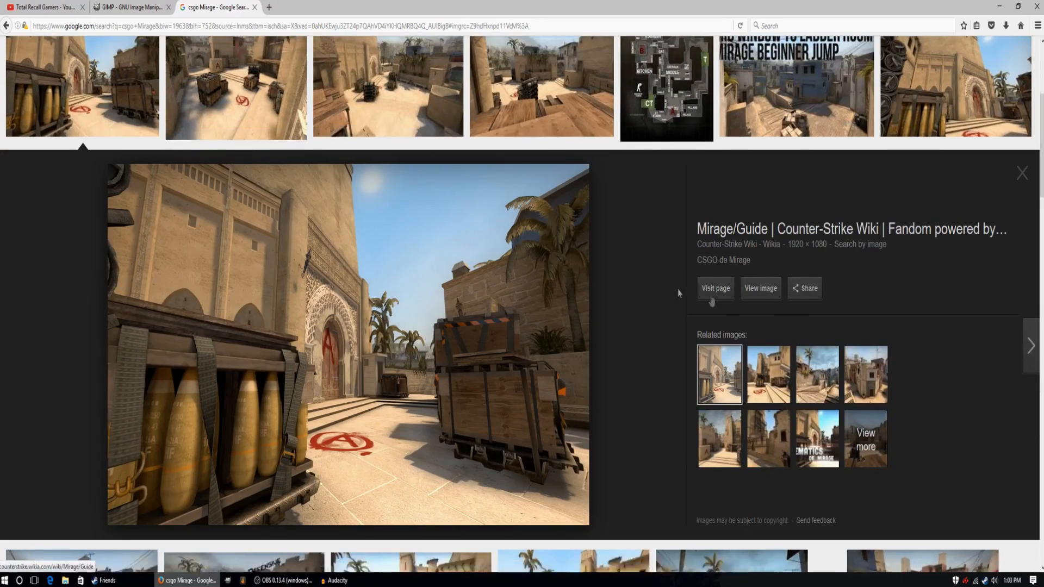
scroll(753, 303, up, 3)
scroll(753, 304, up, 1)
scroll(771, 184, down, 7)
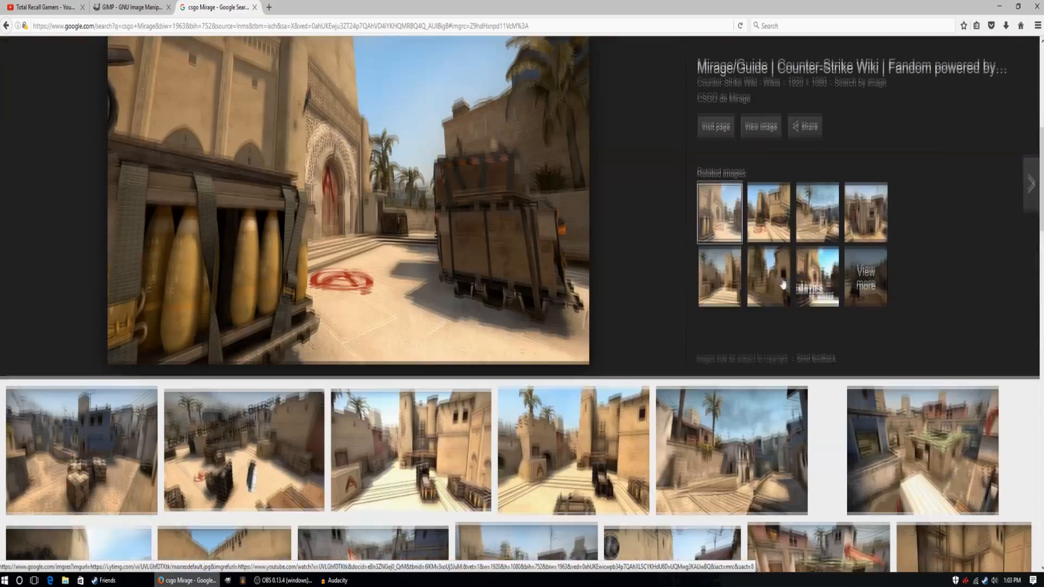
click(768, 211)
click(817, 211)
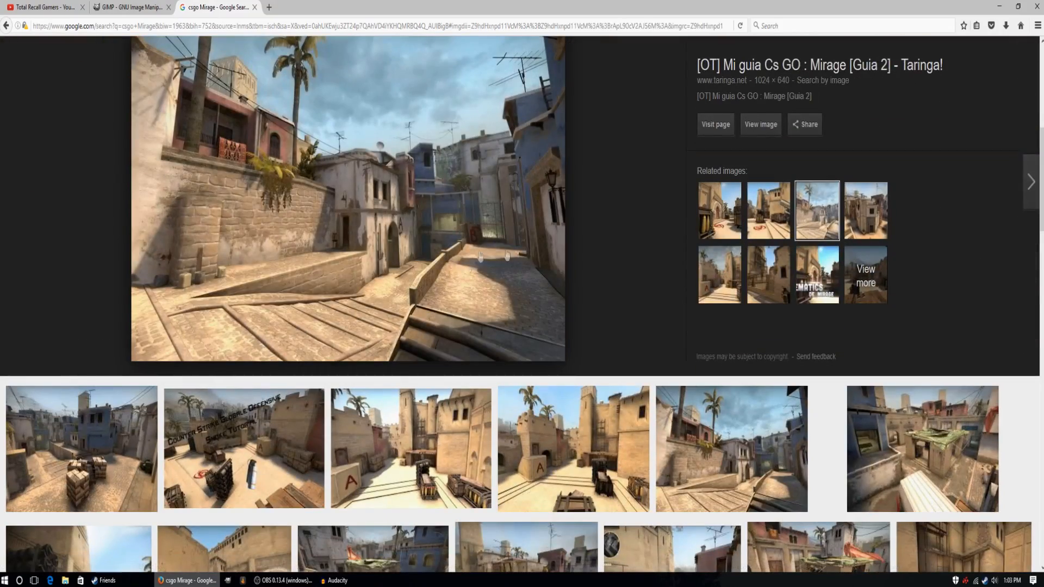
scroll(646, 269, down, 6)
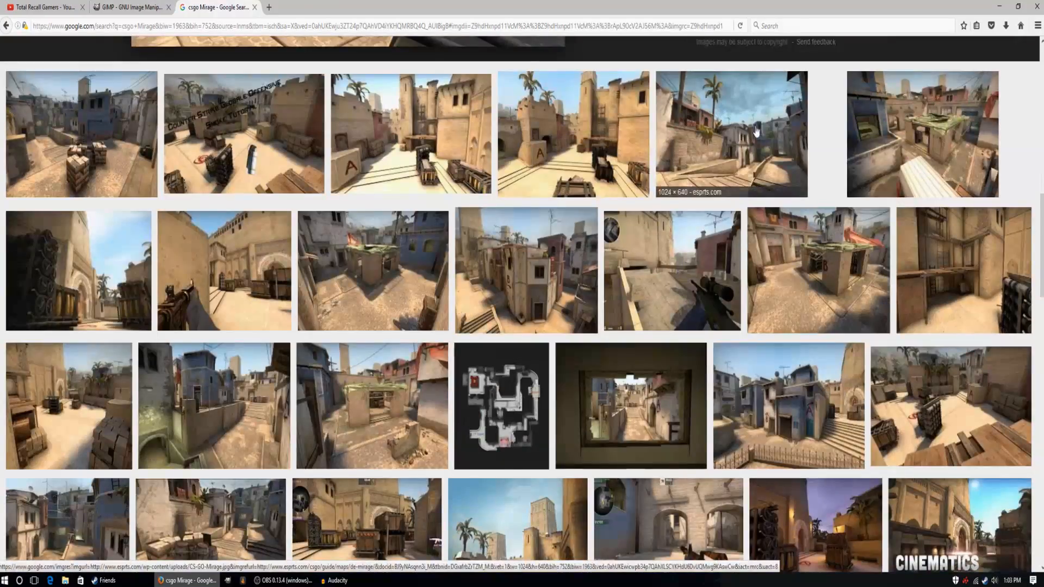
scroll(646, 270, up, 5)
scroll(761, 101, up, 2)
scroll(758, 141, down, 4)
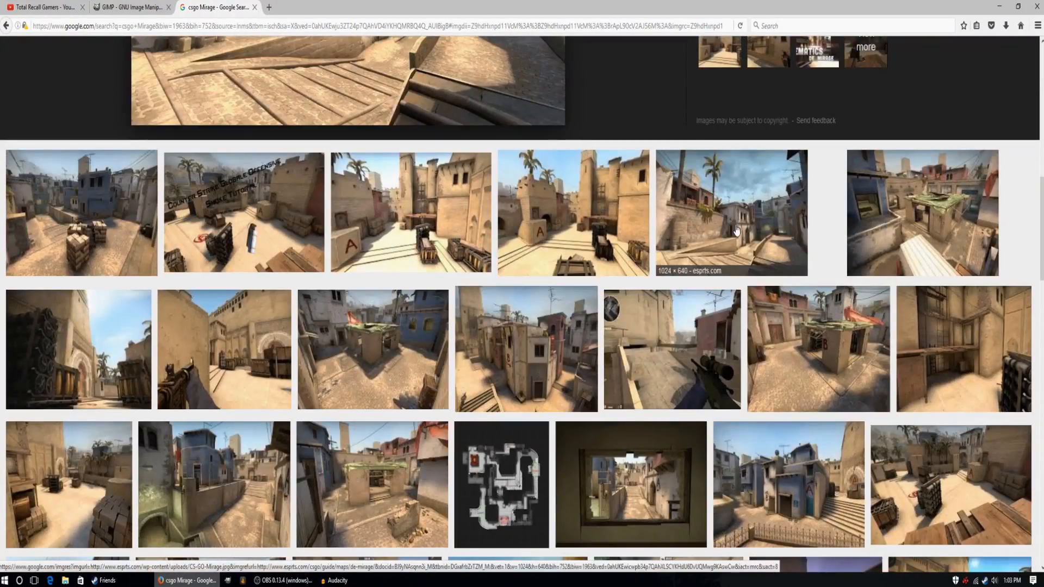
click(735, 232)
click(883, 106)
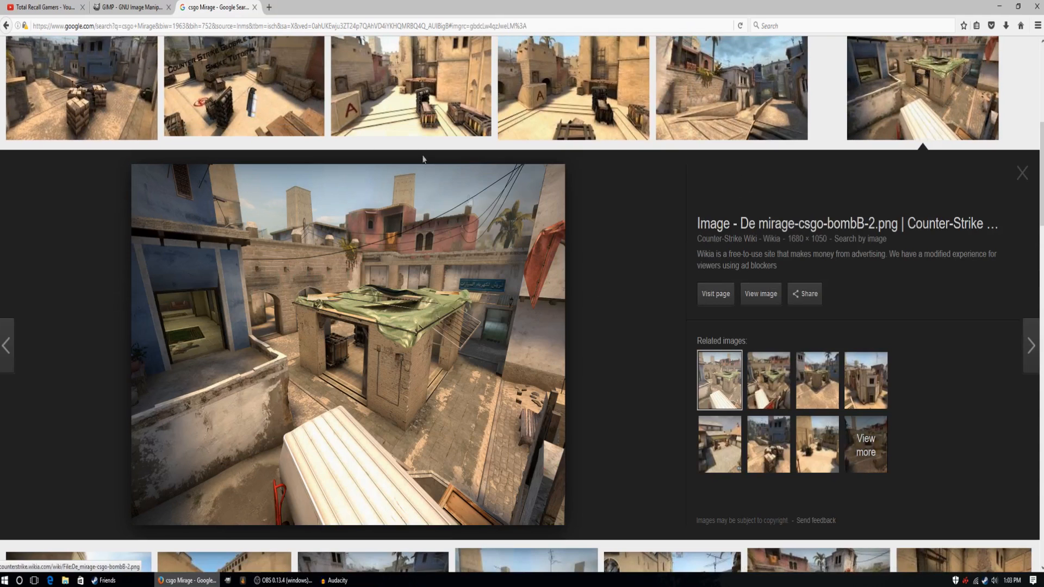
Preview the Mirage picture with the blue building and stacked boxes, and save it to the desktop from a reduced browser window.
click(82, 93)
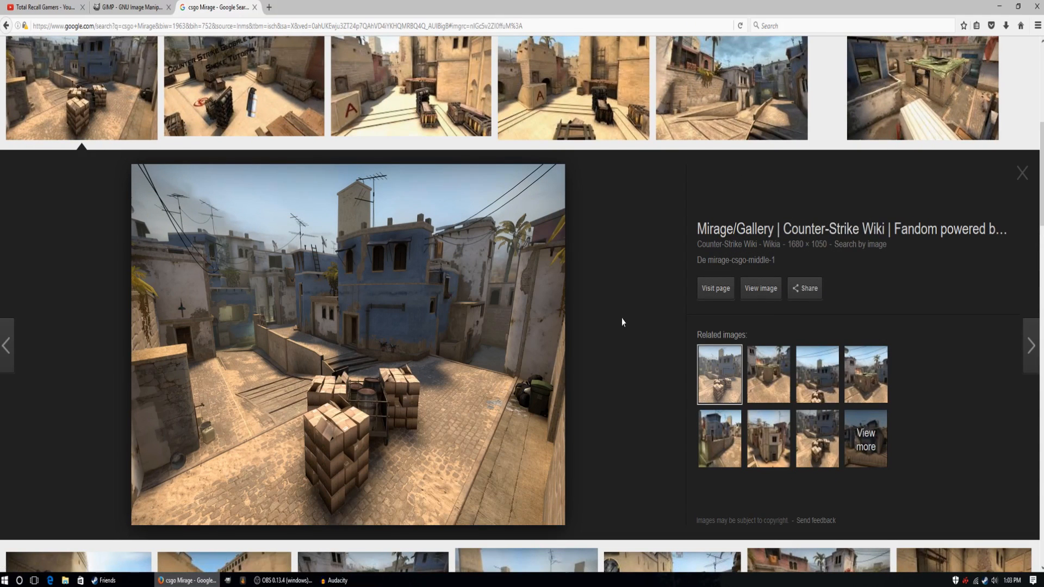
click(1018, 6)
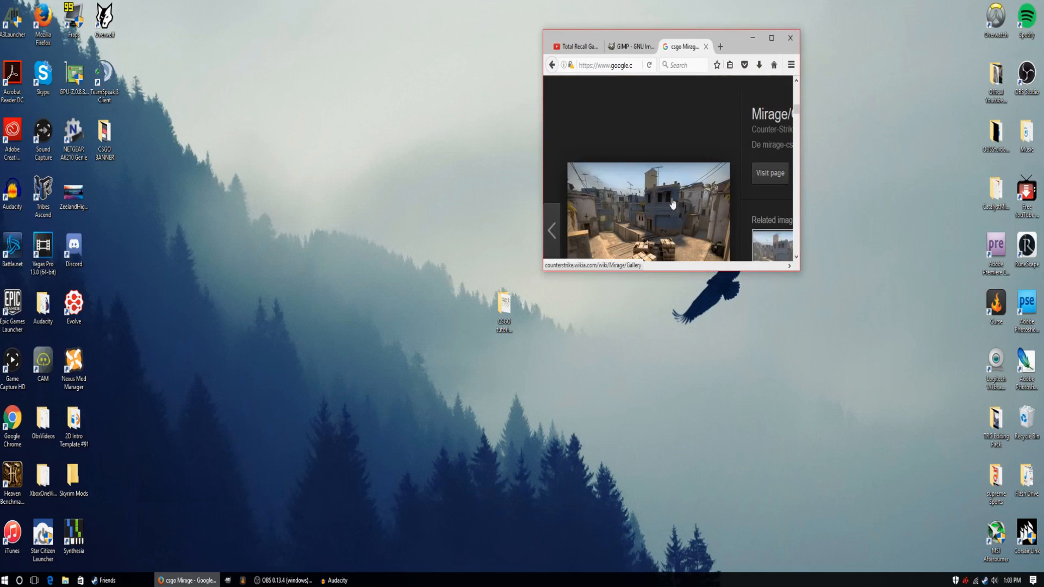
drag(738, 43, 784, 33)
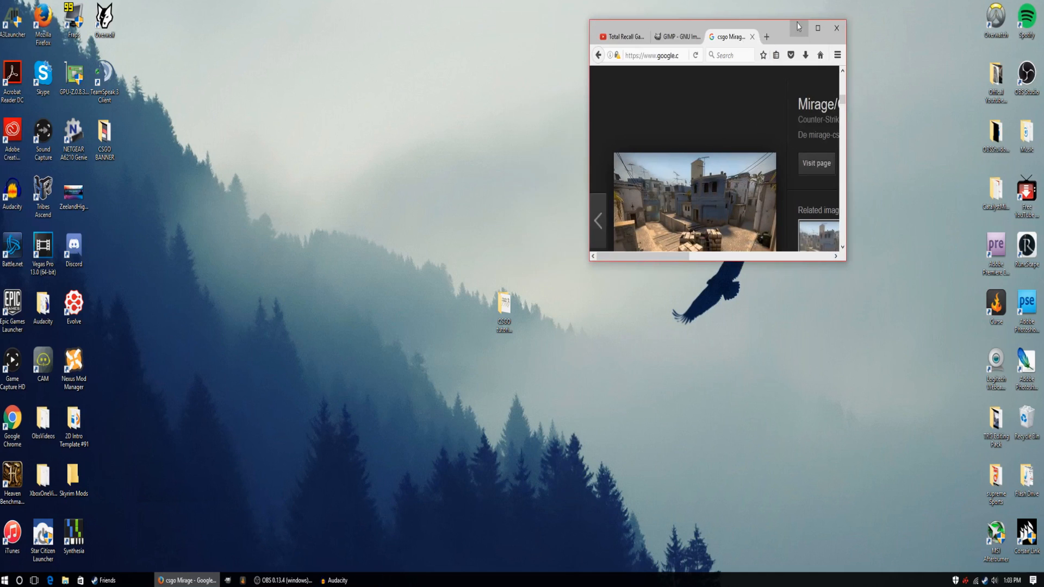
drag(841, 100, 841, 112)
scroll(745, 145, up, 4)
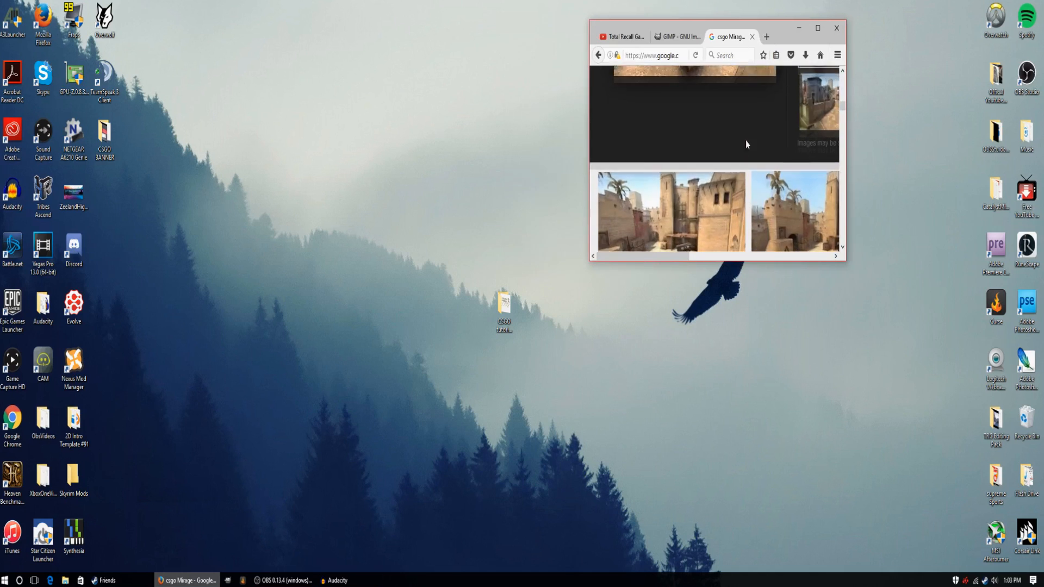
drag(716, 178, 473, 191)
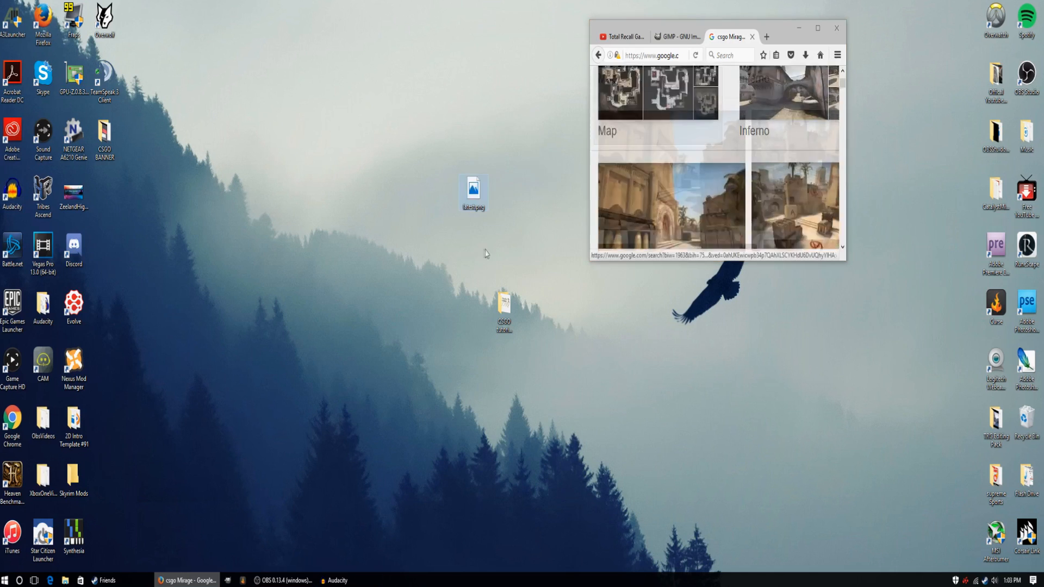
Rename the saved desktop image as Mirage, keeping the .png extension.
right_click(484, 216)
click(505, 501)
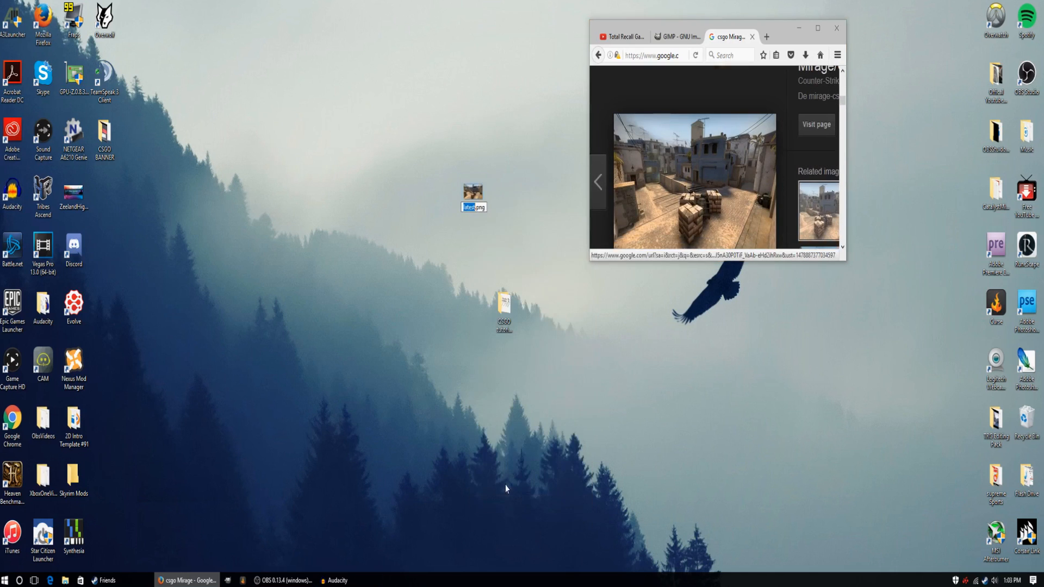
text(Nirage)
key(BackSpace)
key(BackSpace)
key(BackSpace)
key(BackSpace)
text(Mirgae)
key(BackSpace)
key(BackSpace)
key(BackSpace)
text(ag)
key(Return)
right_click(405, 223)
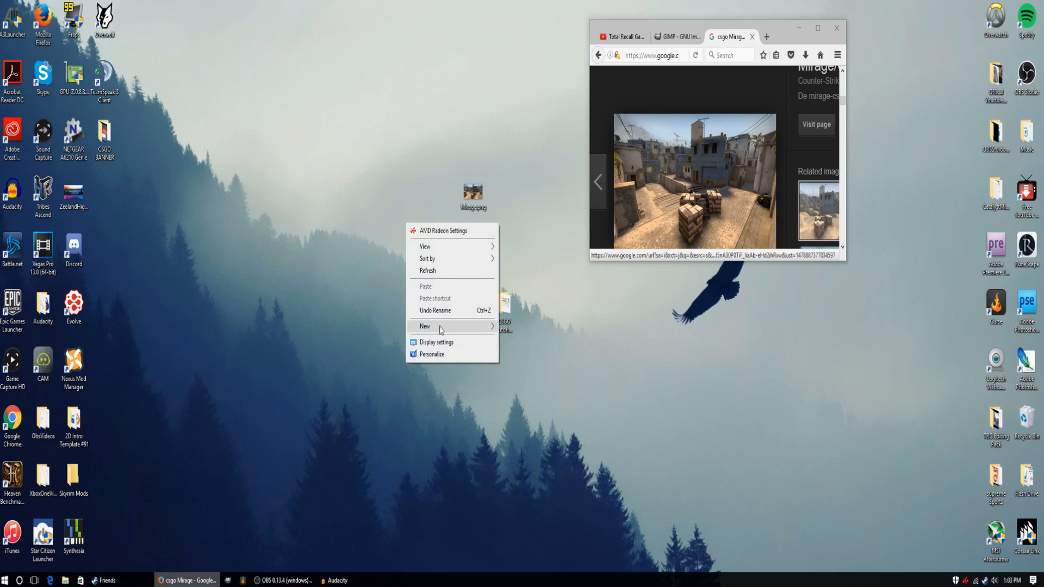
mouse_move(468, 326)
click(527, 200)
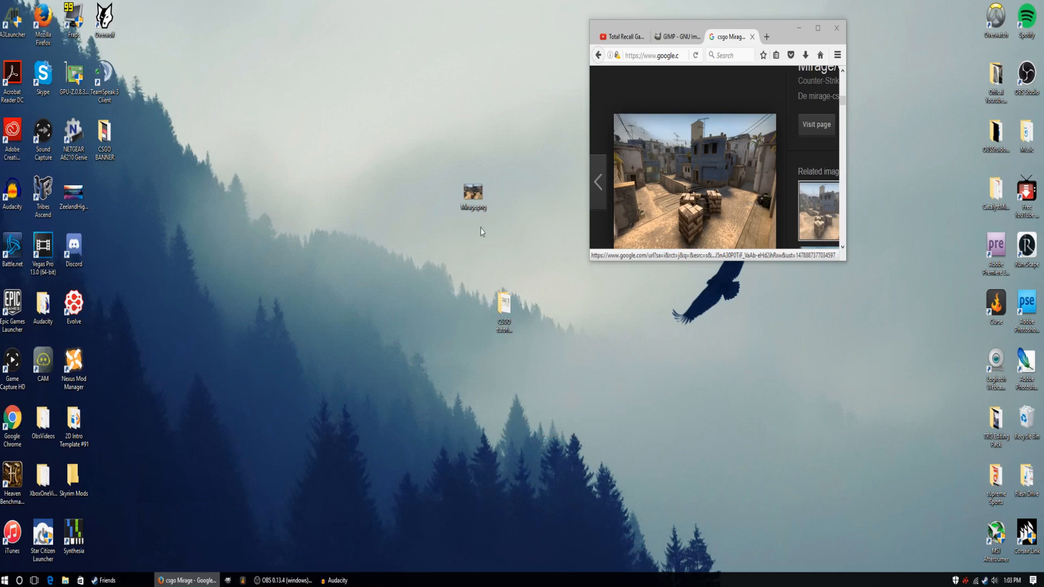
Move the Mirage image into the CSGO folder on the desktop and maximize the browser window again.
drag(474, 190, 504, 304)
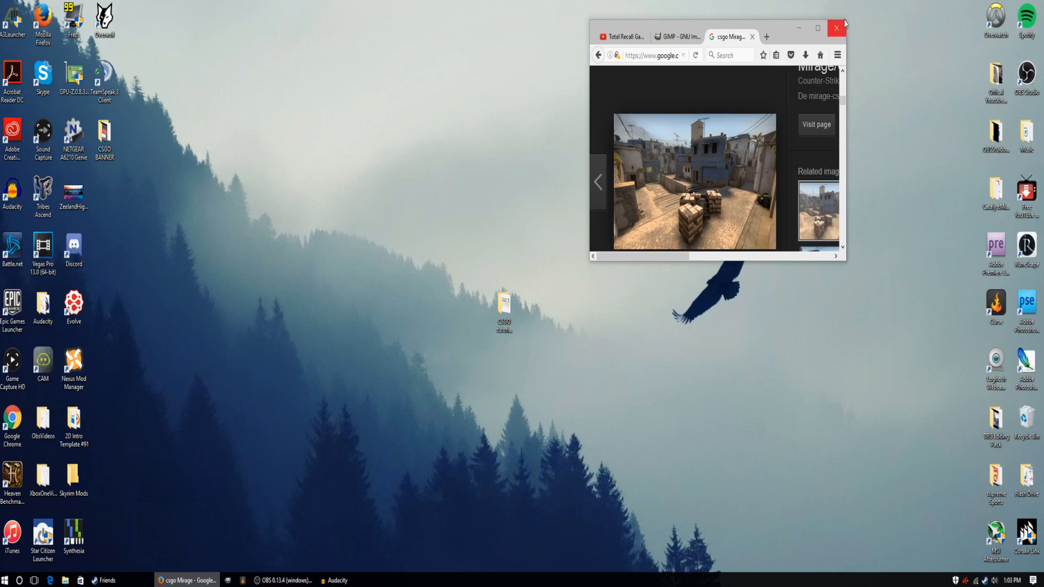
click(817, 28)
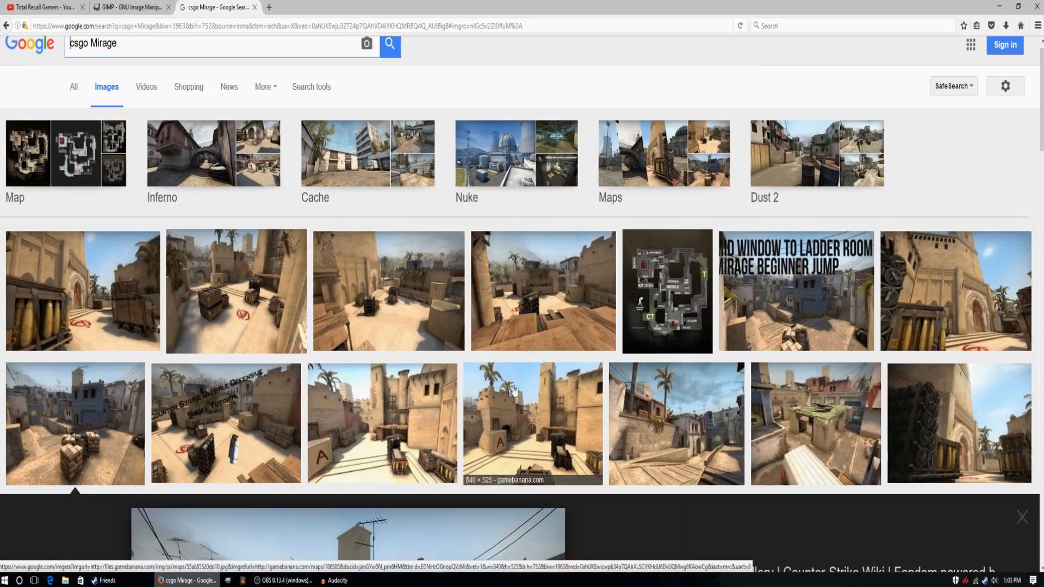
Switch to the csgo inferno image results and save the 1920 × 1080 picture of the arcaded stone building to the desktop.
click(230, 197)
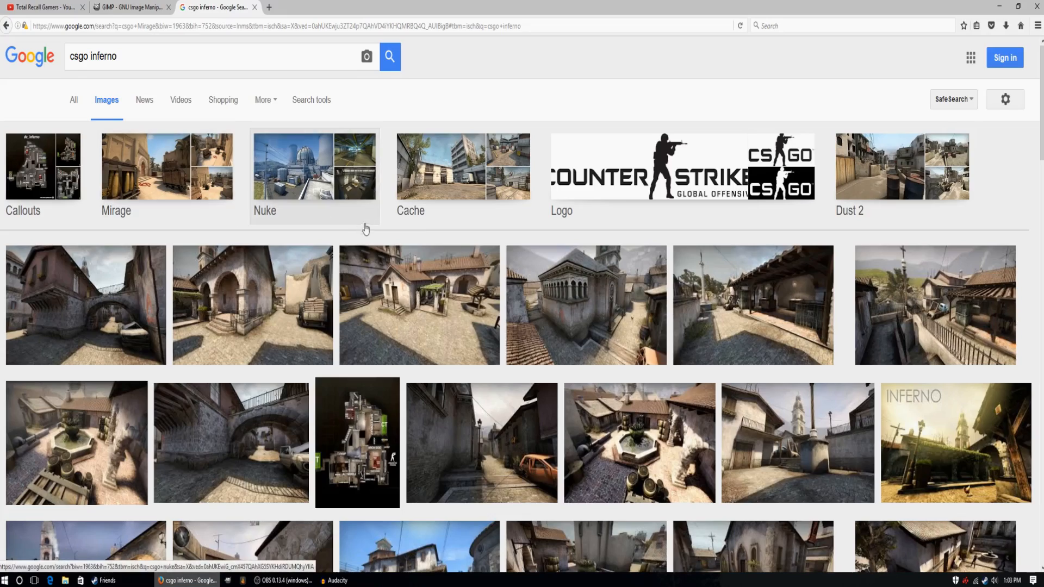
scroll(381, 254, down, 4)
scroll(401, 338, up, 5)
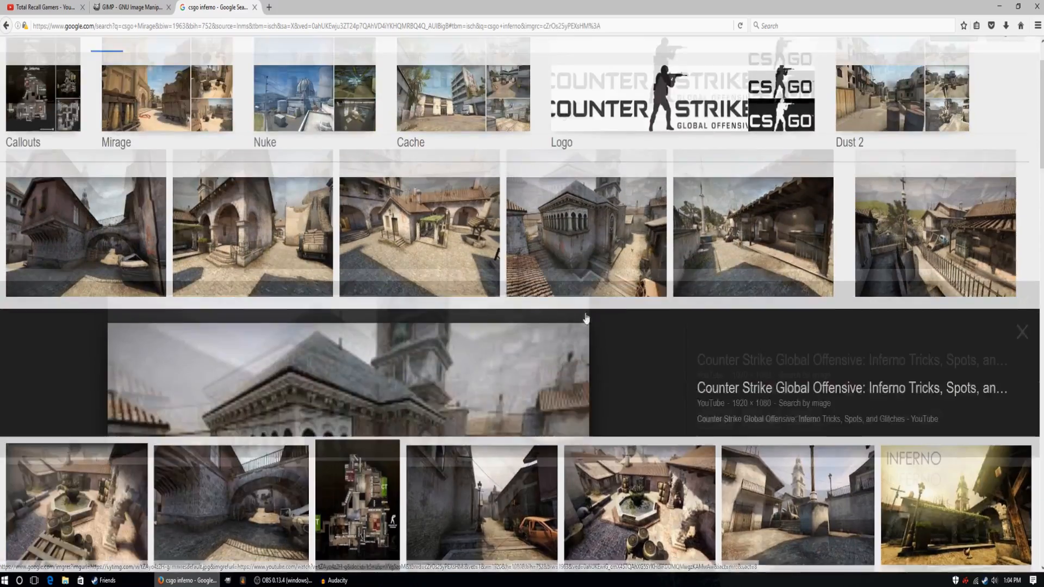
click(592, 321)
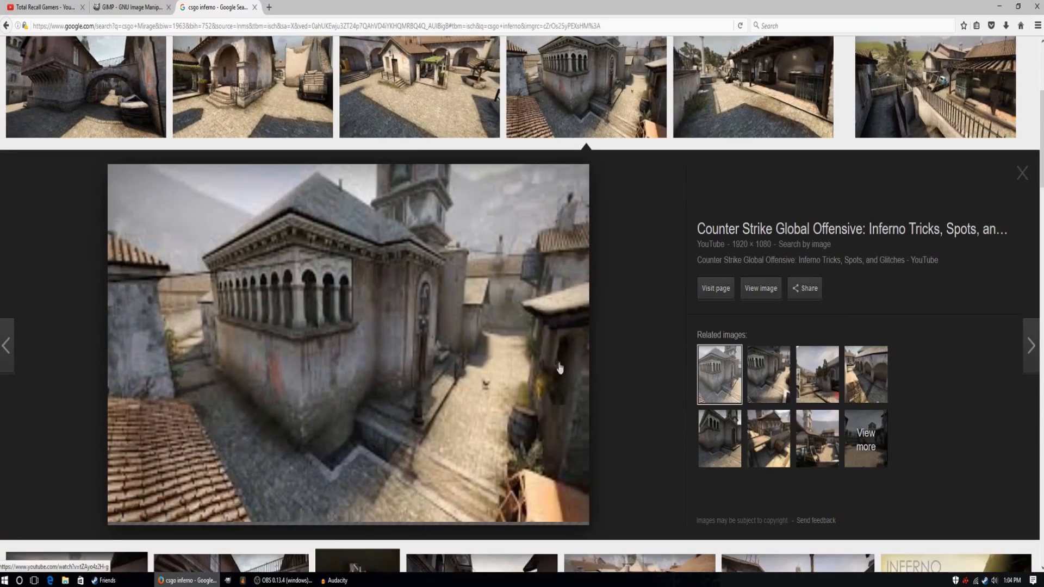
click(1014, 7)
drag(653, 201, 500, 362)
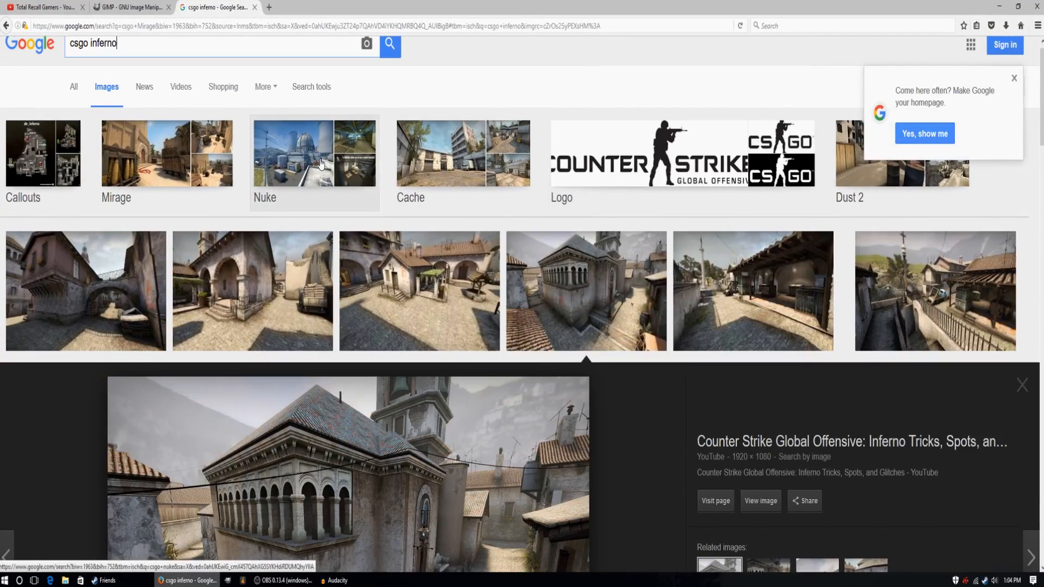
Switch to the csgo nuke image results, save the 1600 × 900 polygon.com picture into the desktop CSGO folder, and maximize the browser window again.
click(322, 164)
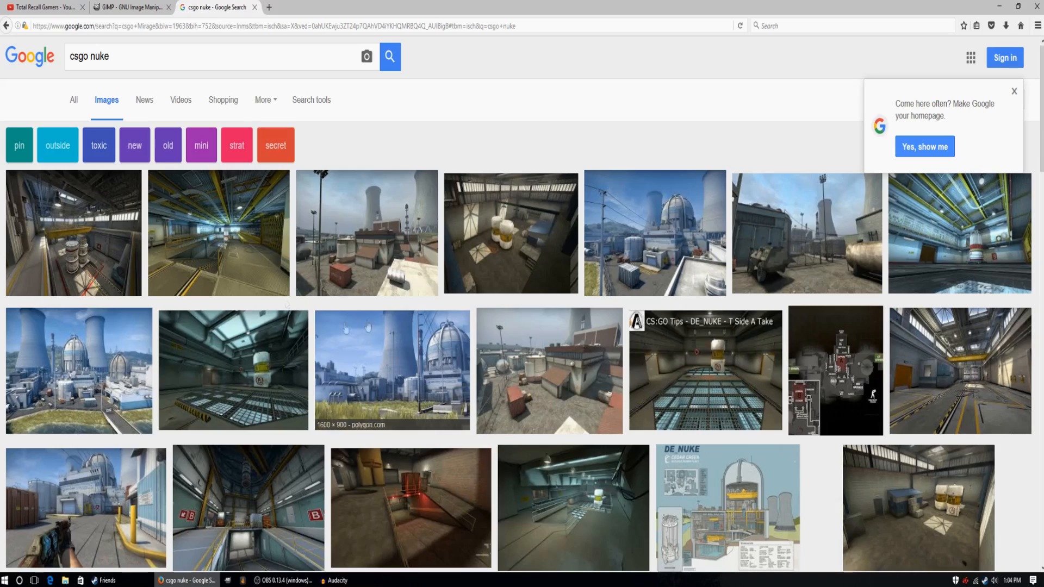
click(108, 354)
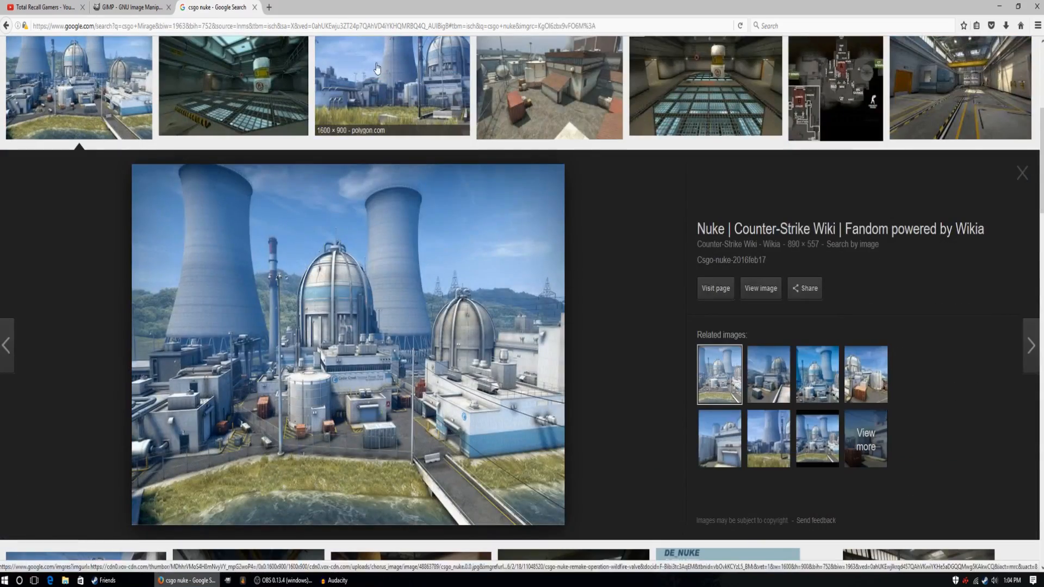
click(377, 69)
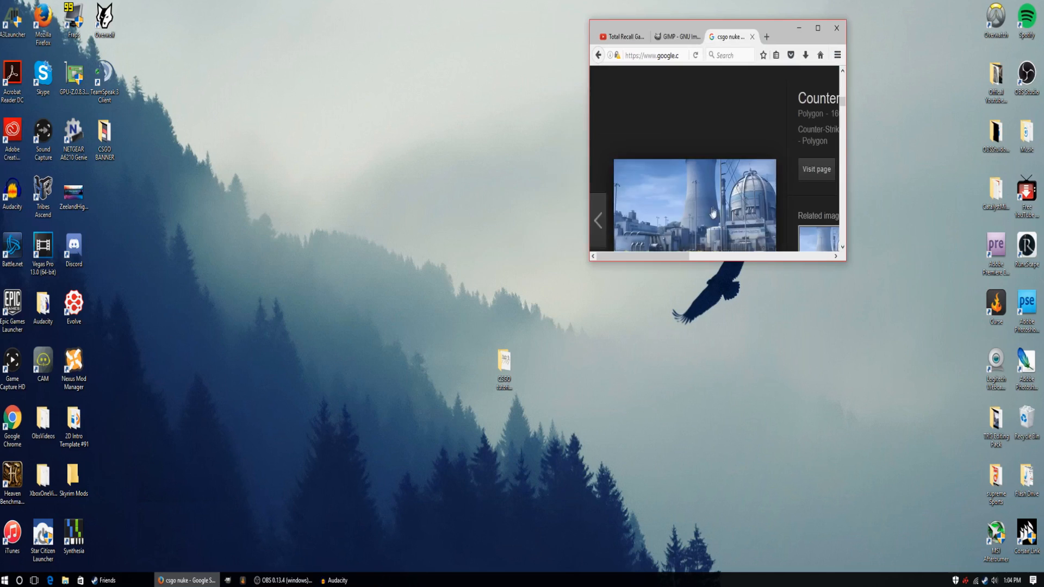
drag(695, 220, 503, 363)
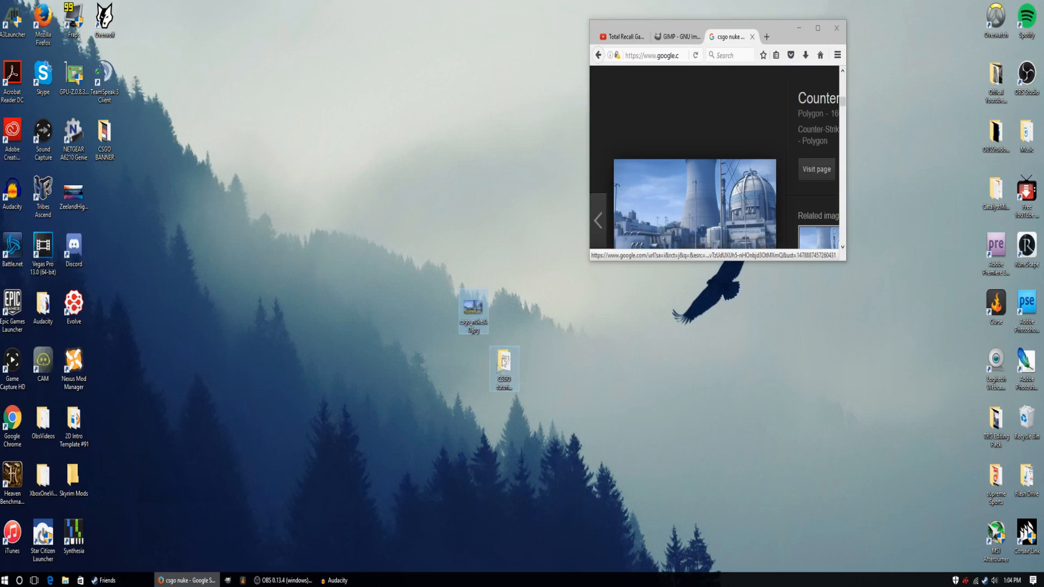
click(817, 28)
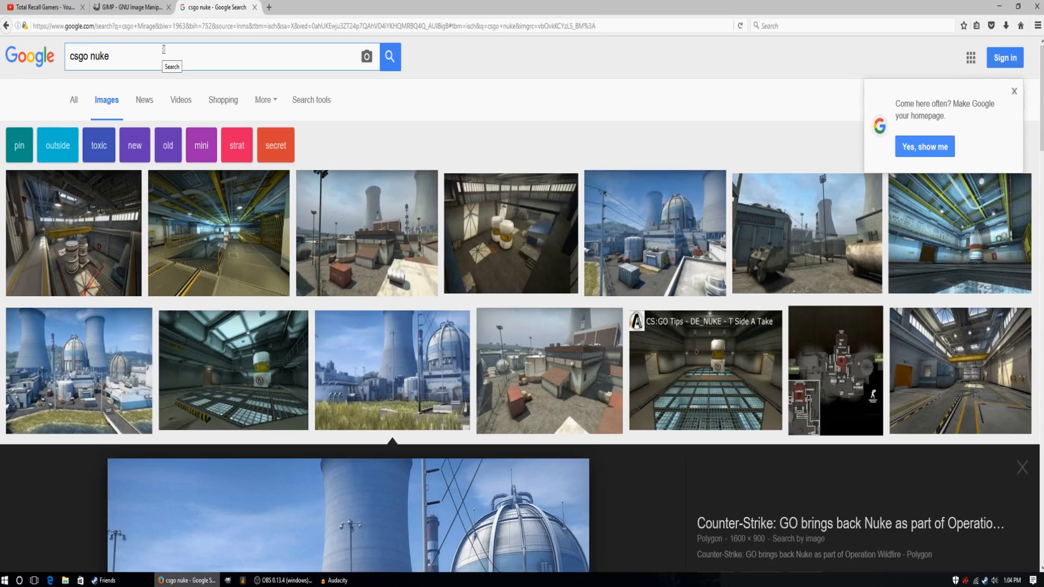
Replace the image search query with "krambit fade" and run the search.
drag(128, 56, 53, 61)
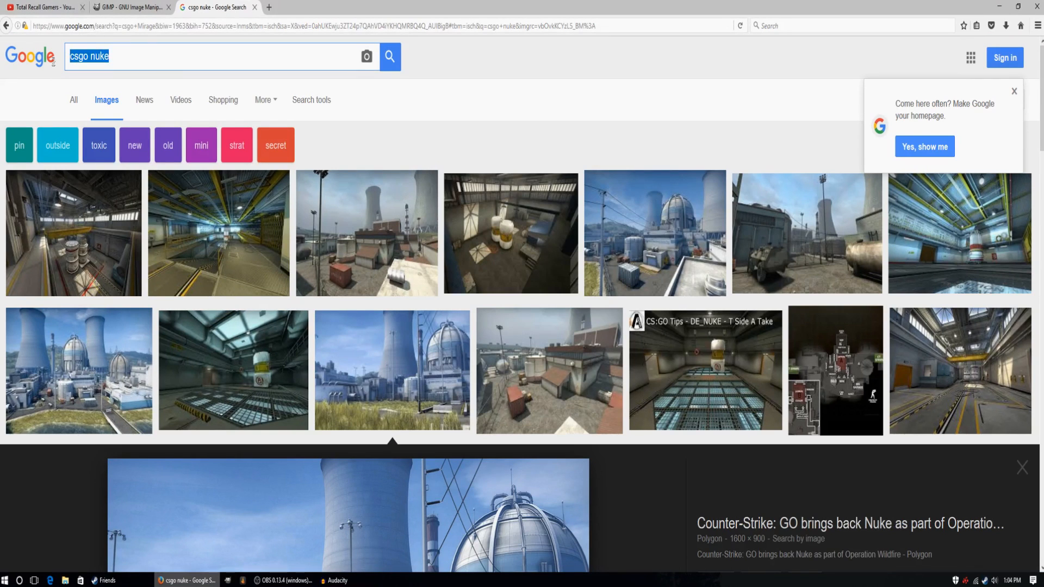
key(BackSpace)
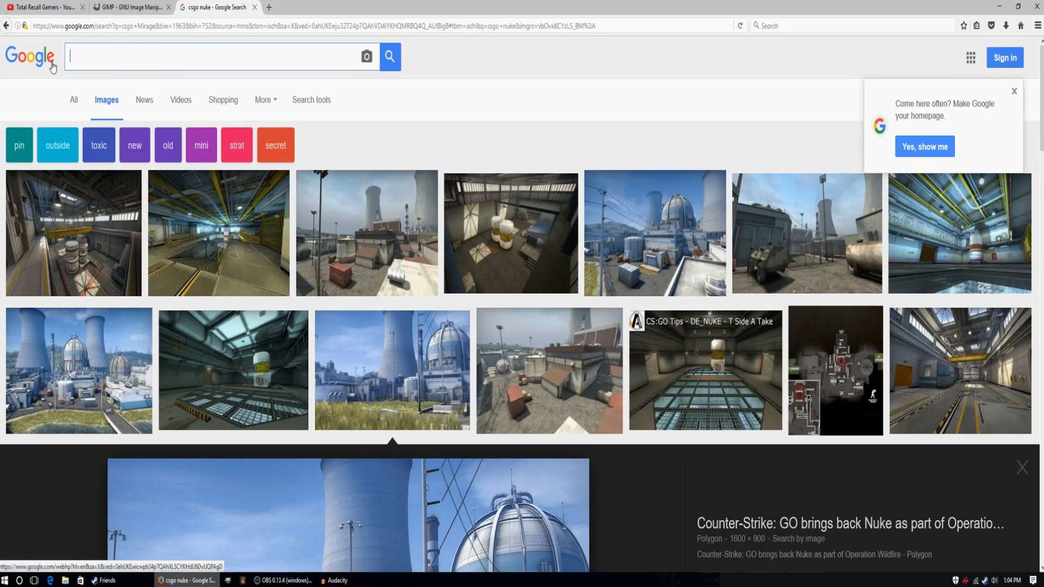
text(krambit fade)
key(Return)
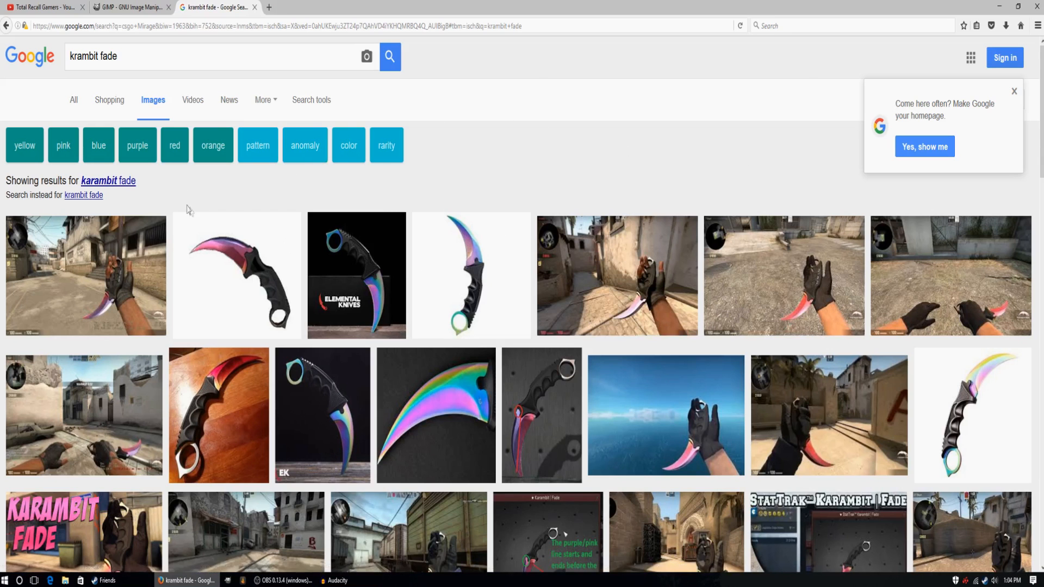
Compare several karambit fade pictures, including the sea-background ones and their related images, to find a suitable knife image.
click(484, 236)
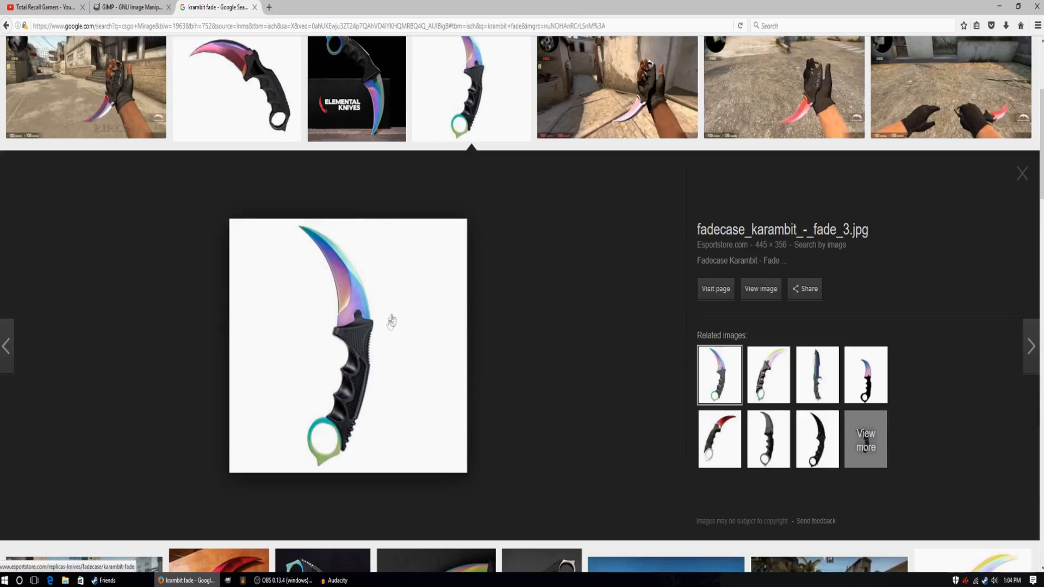
scroll(428, 294, down, 3)
scroll(518, 295, up, 6)
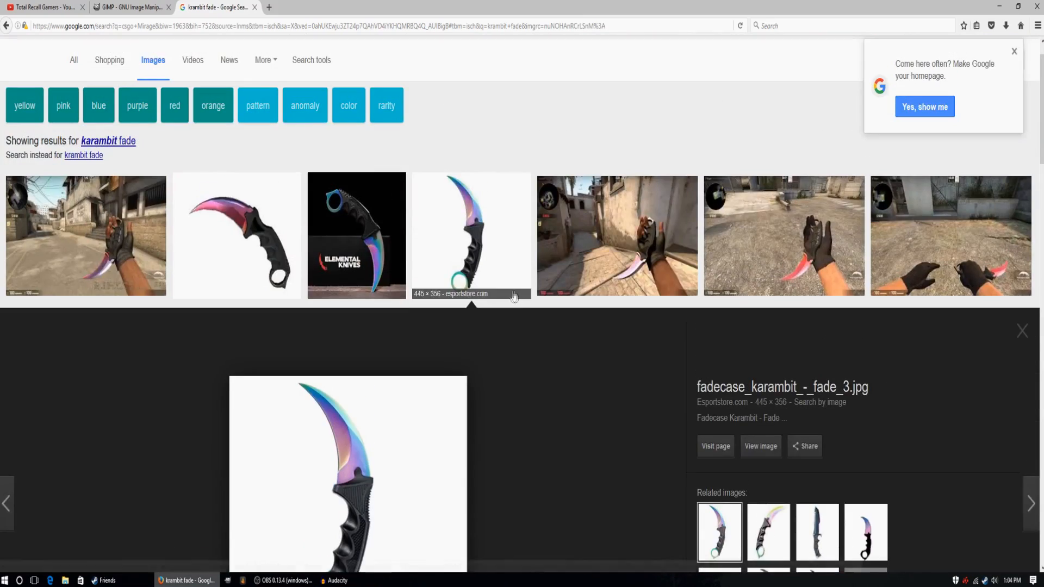
click(119, 231)
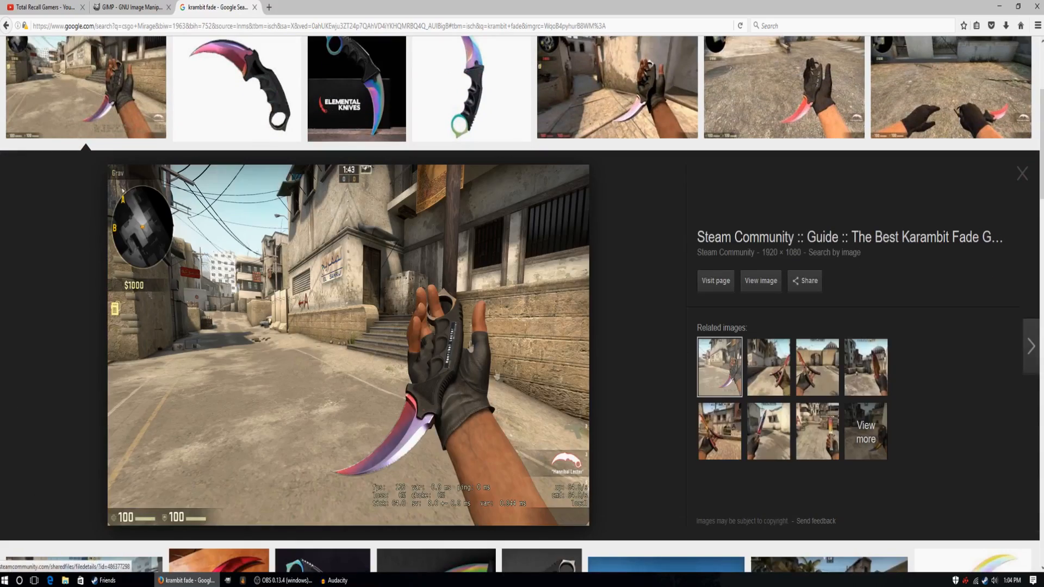
scroll(484, 351, down, 7)
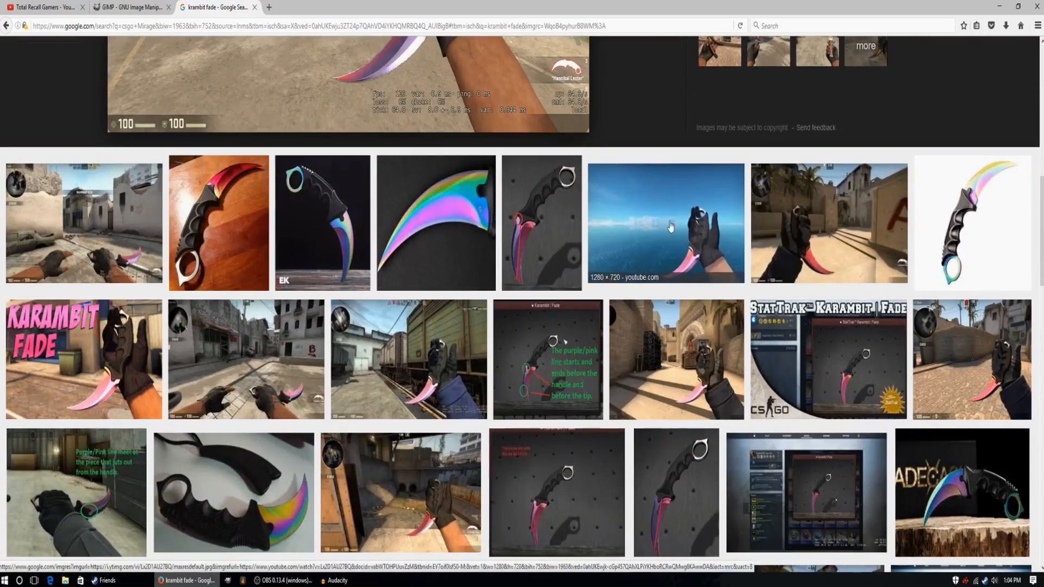
click(620, 261)
click(768, 368)
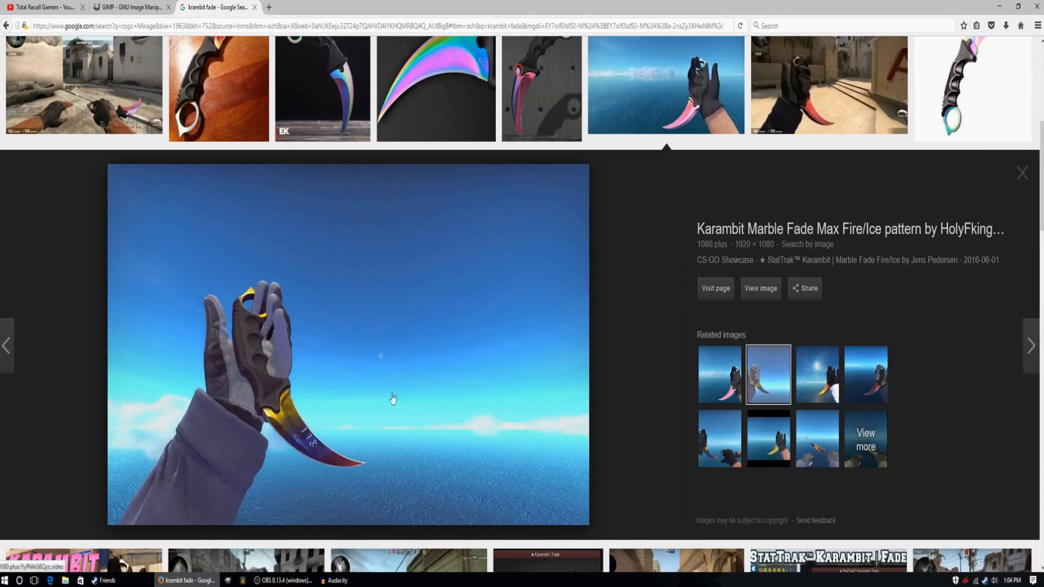
click(817, 376)
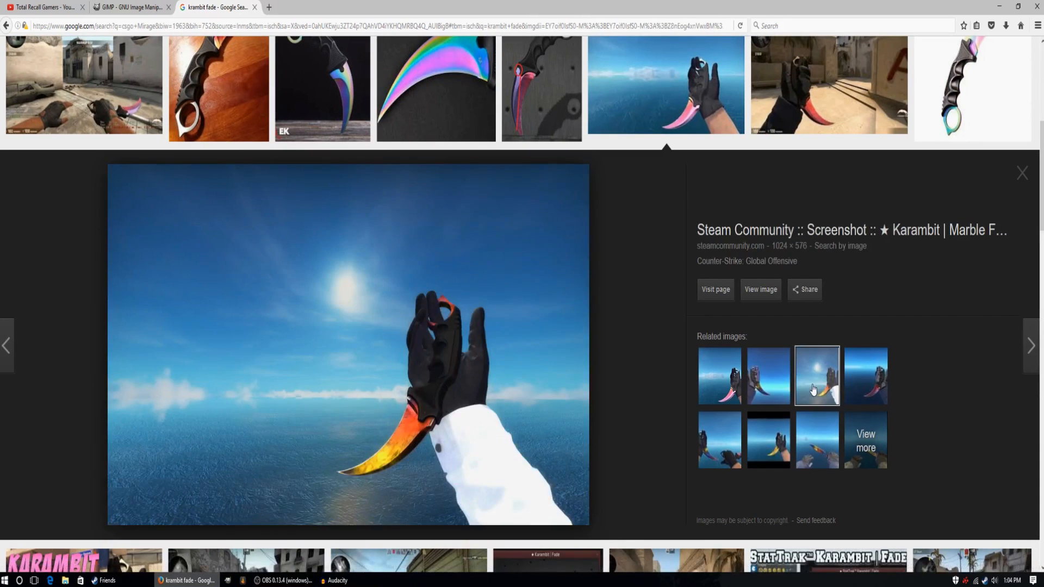
click(729, 391)
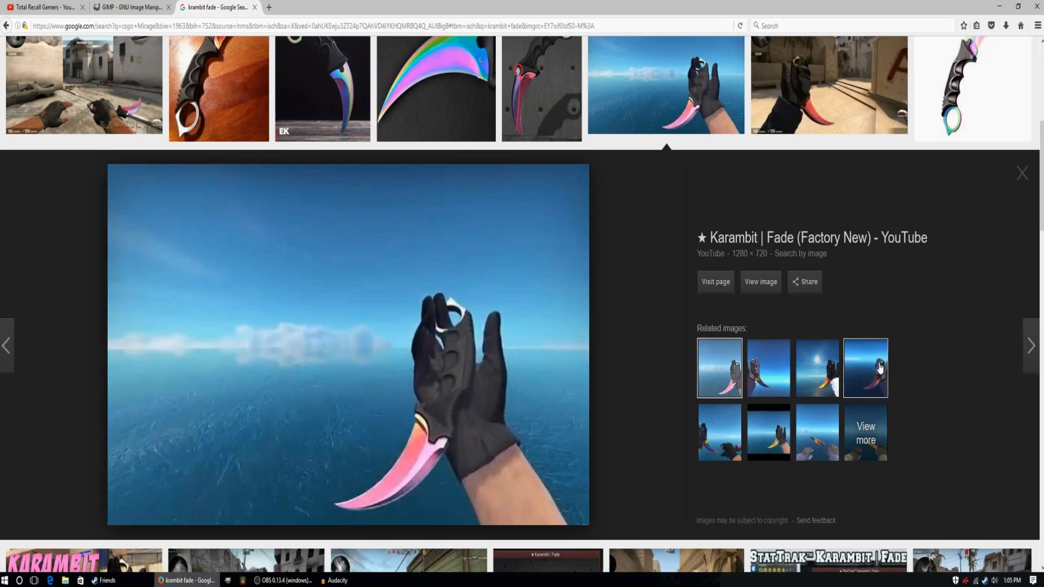
Preview the related 1280 × 960 gaming.stackexchange.com picture of the red-bladed karambit over the sea and check it against the surrounding results.
click(877, 370)
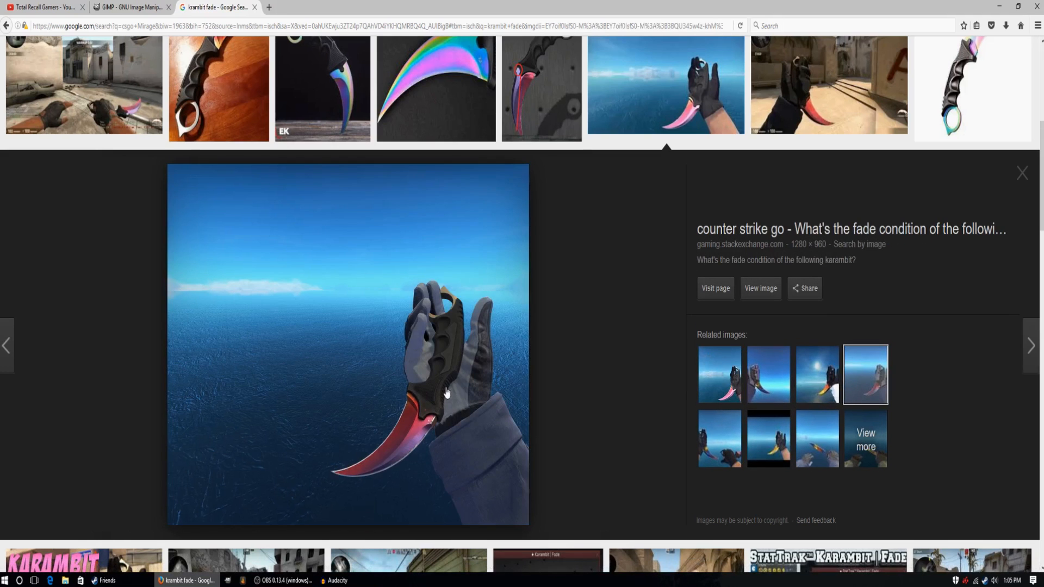
scroll(664, 394, down, 10)
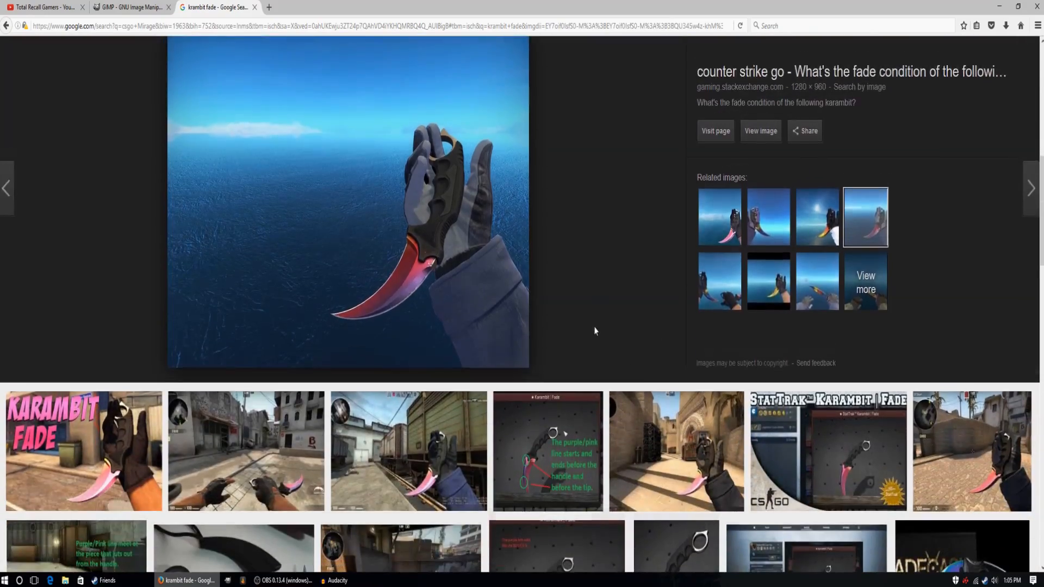
scroll(594, 332, up, 10)
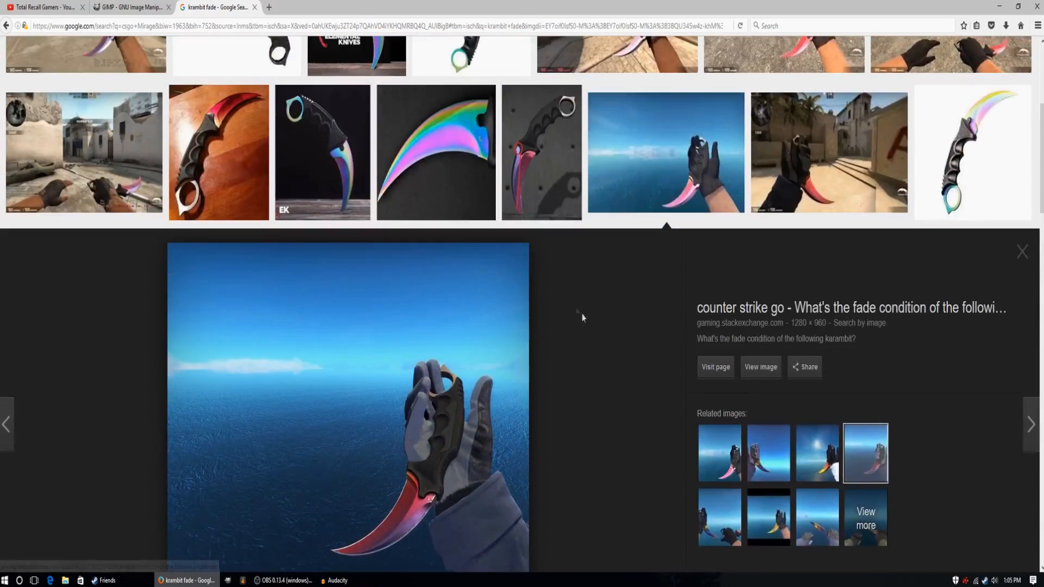
scroll(511, 402, up, 5)
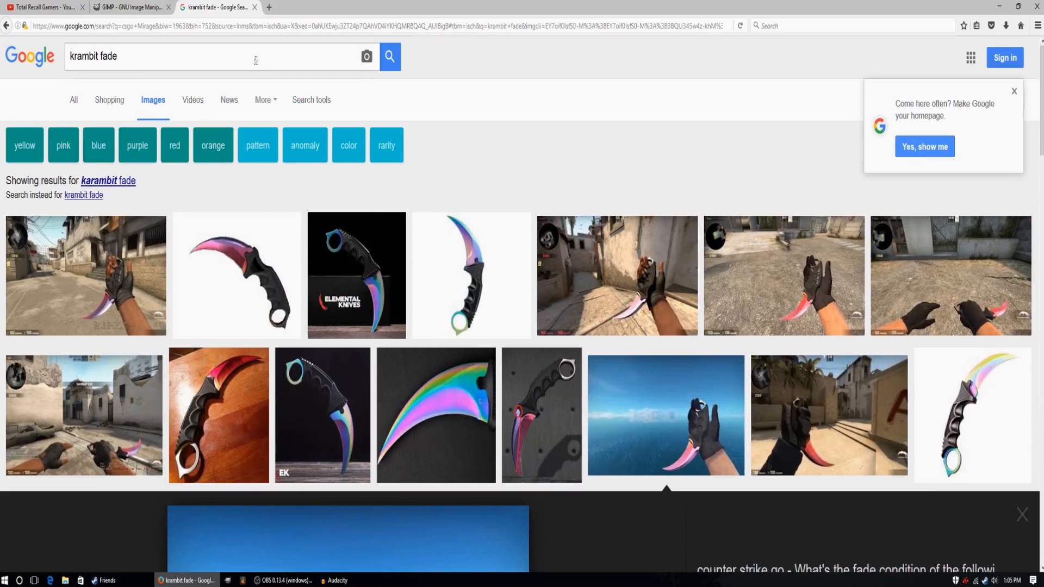
scroll(533, 251, down, 5)
scroll(550, 250, down, 4)
scroll(550, 250, up, 4)
scroll(429, 276, down, 3)
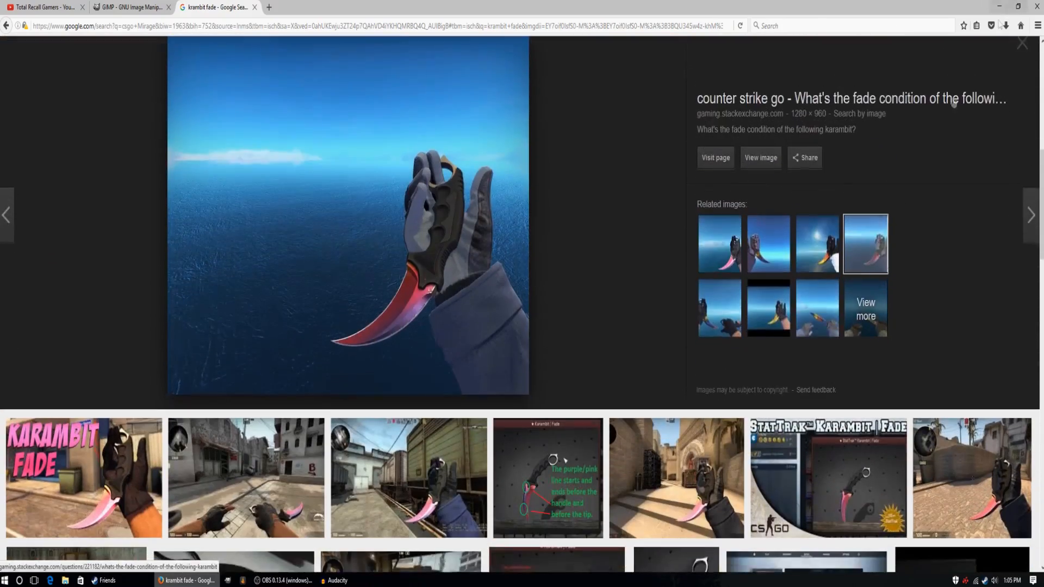
scroll(638, 281, up, 2)
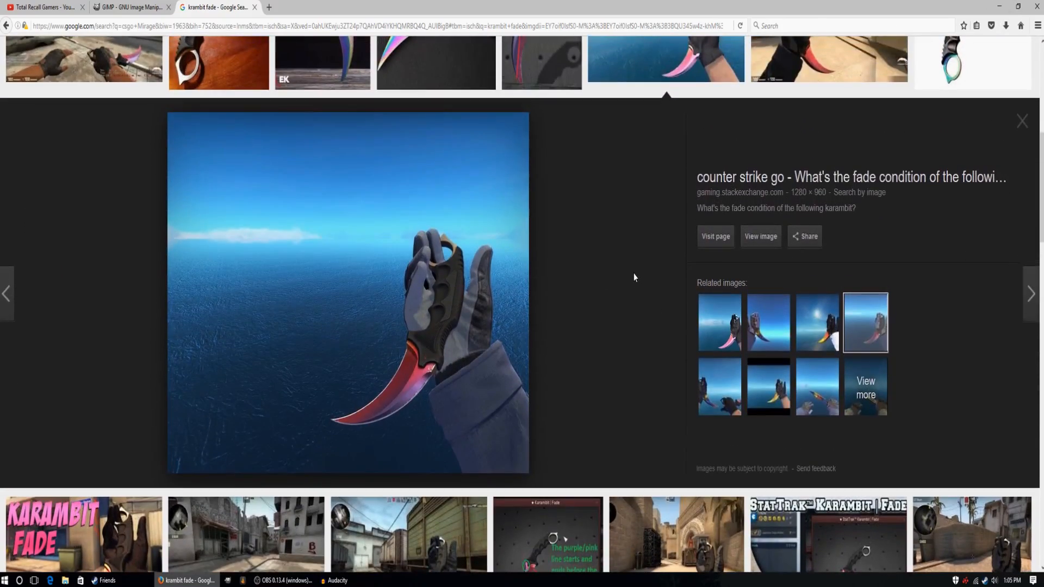
Save the previewed karambit picture into the desktop CSGO folder from a reduced browser window, and maximize the window again.
click(1020, 5)
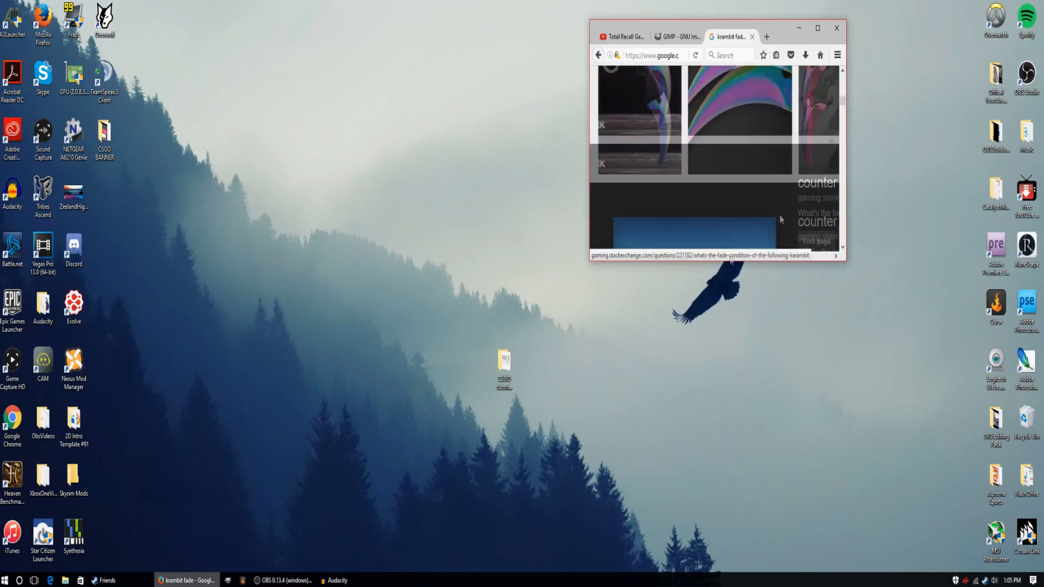
drag(691, 200, 505, 363)
scroll(763, 217, down, 1)
scroll(763, 217, down, 3)
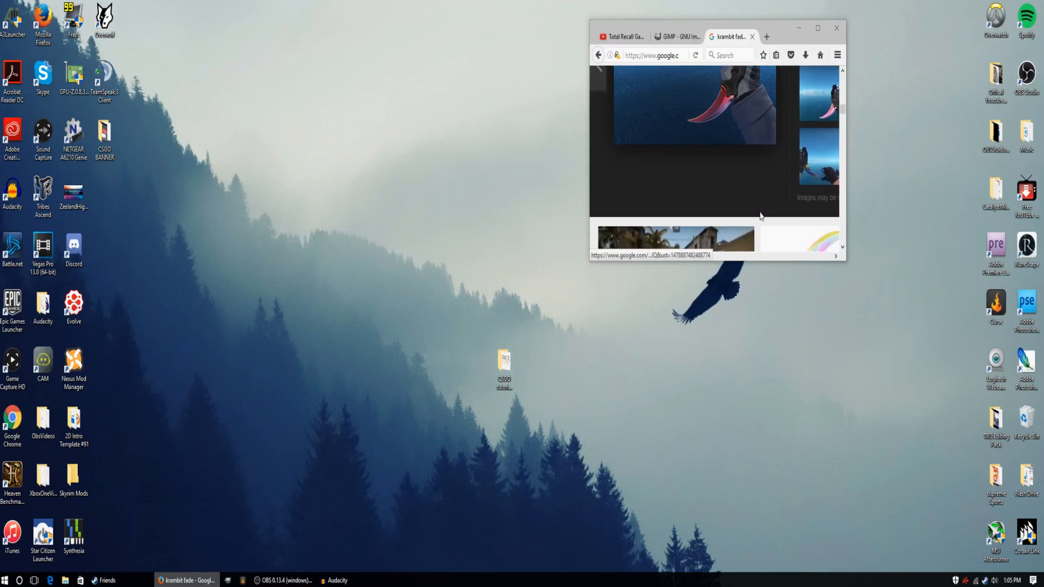
scroll(769, 179, up, 10)
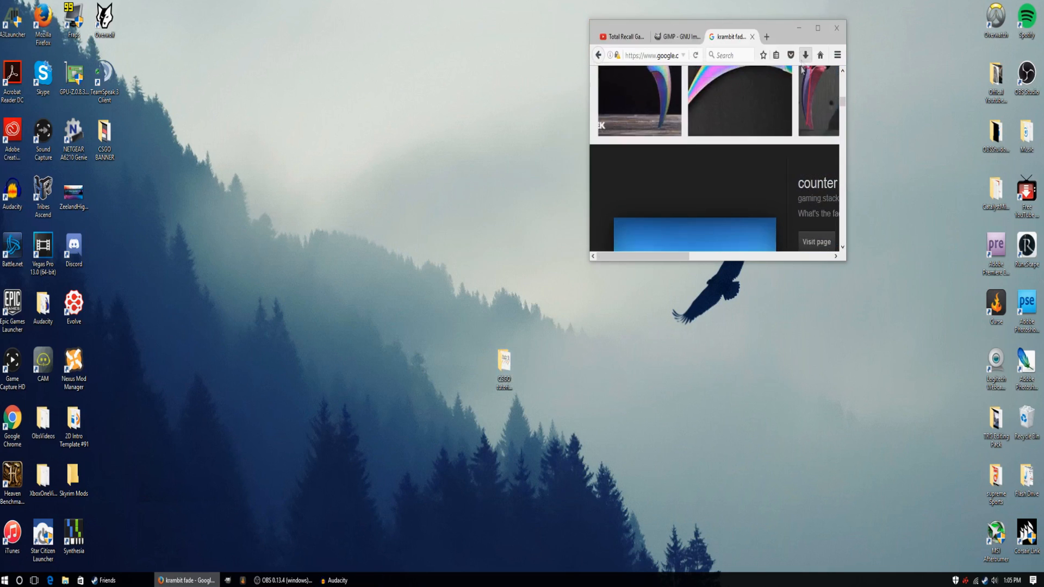
click(817, 28)
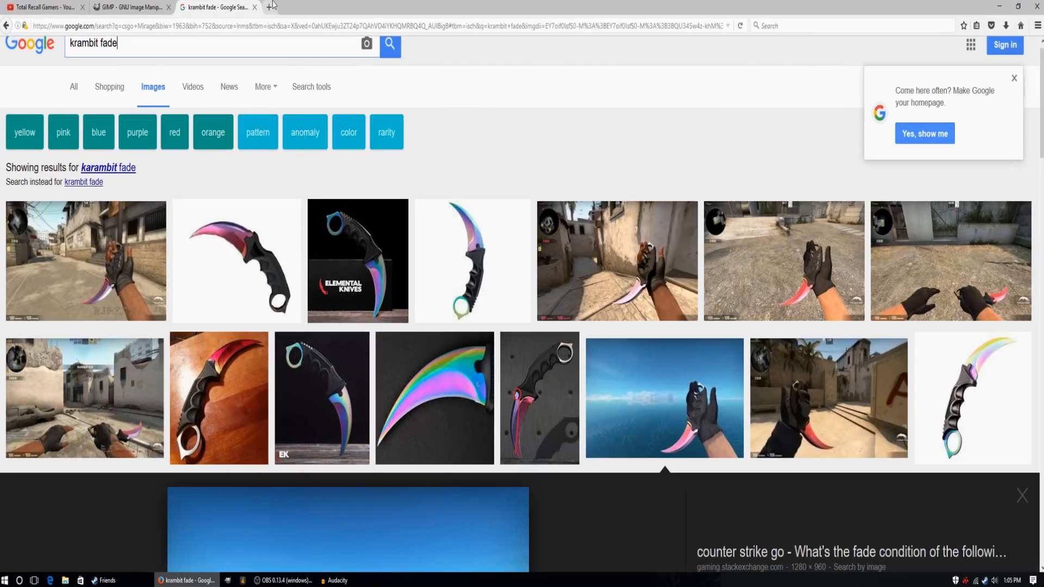
Open dafont.com in a new browser tab and look over its home page.
click(274, 7)
text(dafont.com)
key(Return)
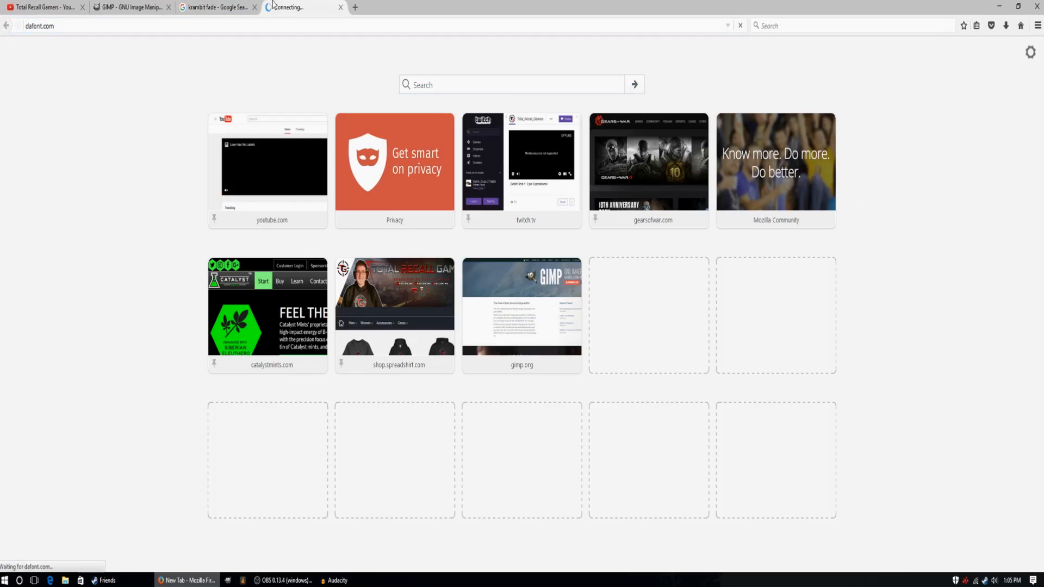
scroll(373, 222, down, 3)
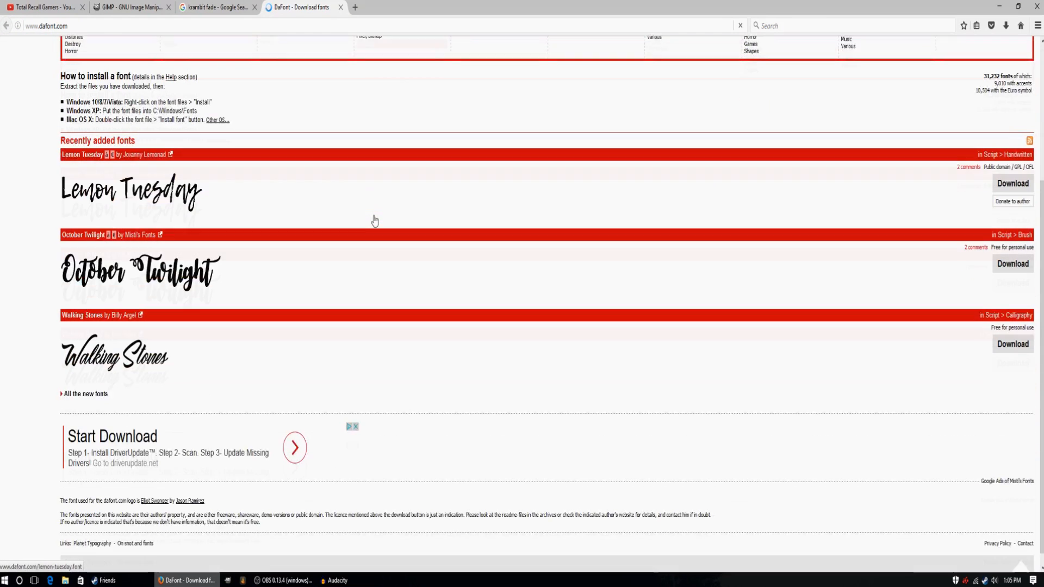
scroll(403, 259, up, 2)
scroll(403, 260, up, 2)
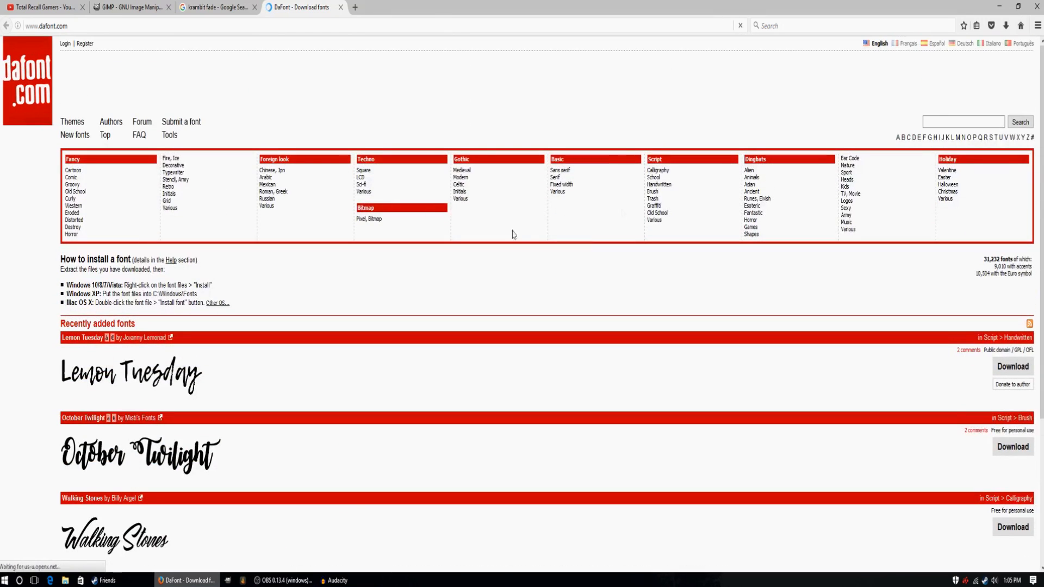
Search DaFont for the BlitzWing font and download it, saving blitzwing.zip to disk.
click(937, 118)
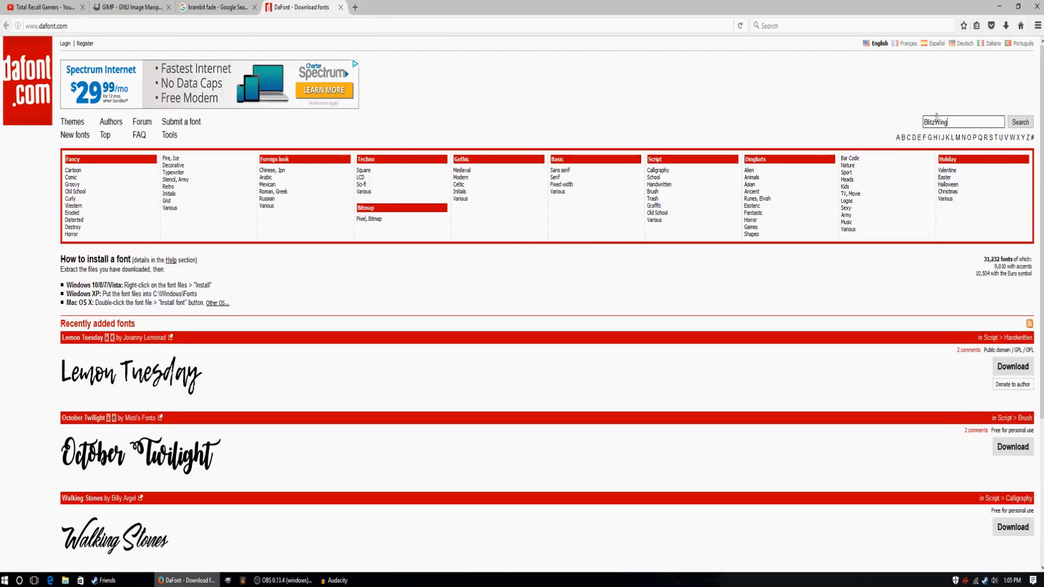
click(1021, 122)
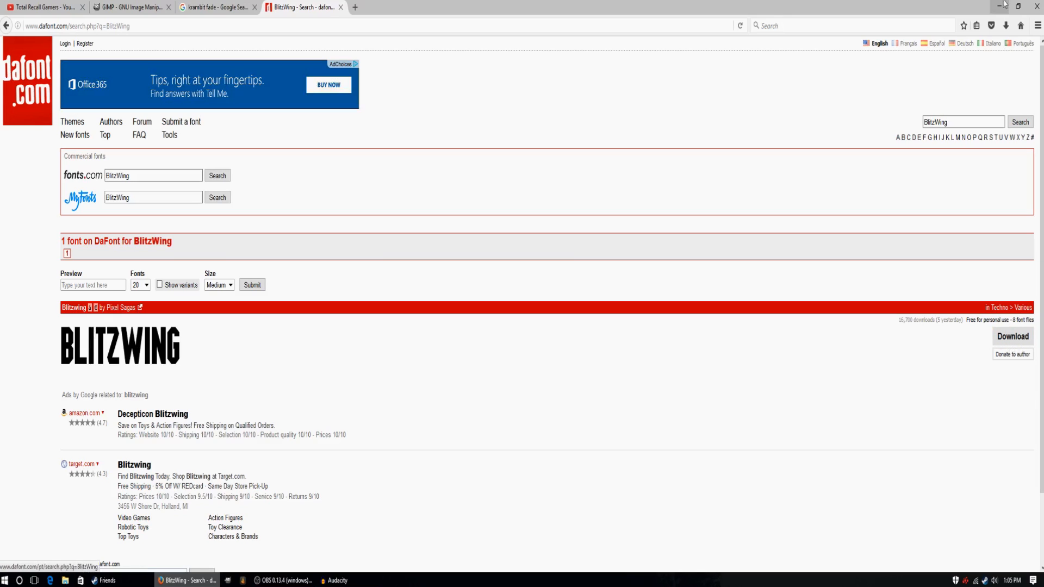
click(1011, 343)
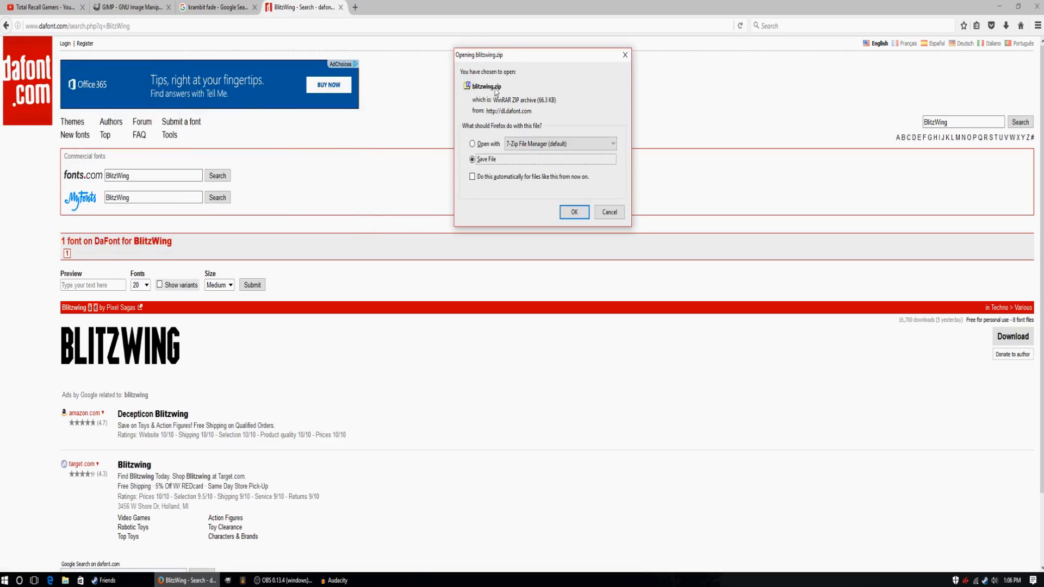
click(575, 212)
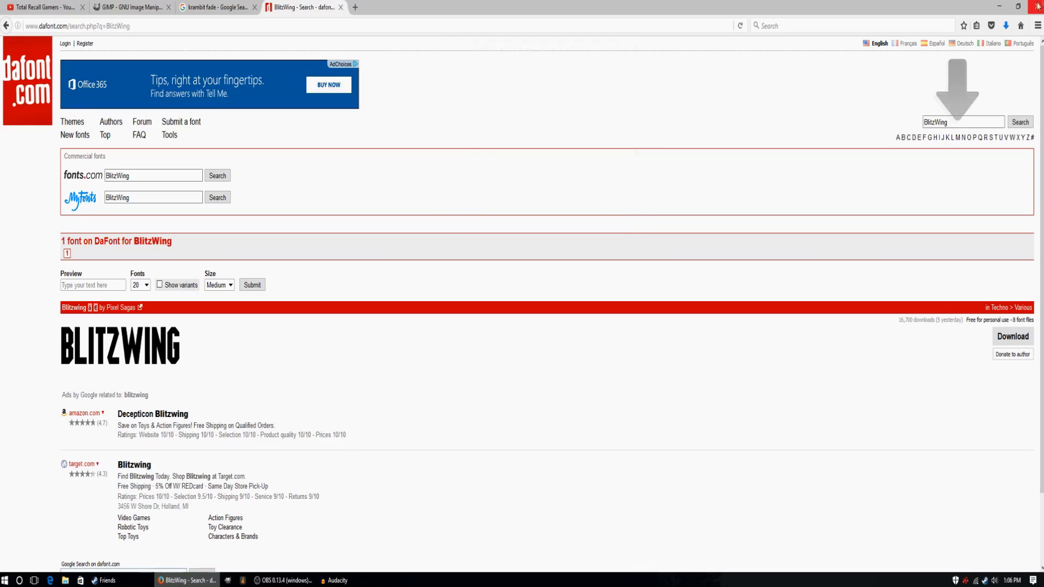
Reduce the browser window and place the downloaded blitzwing.zip archive on the desktop.
click(1019, 7)
click(804, 56)
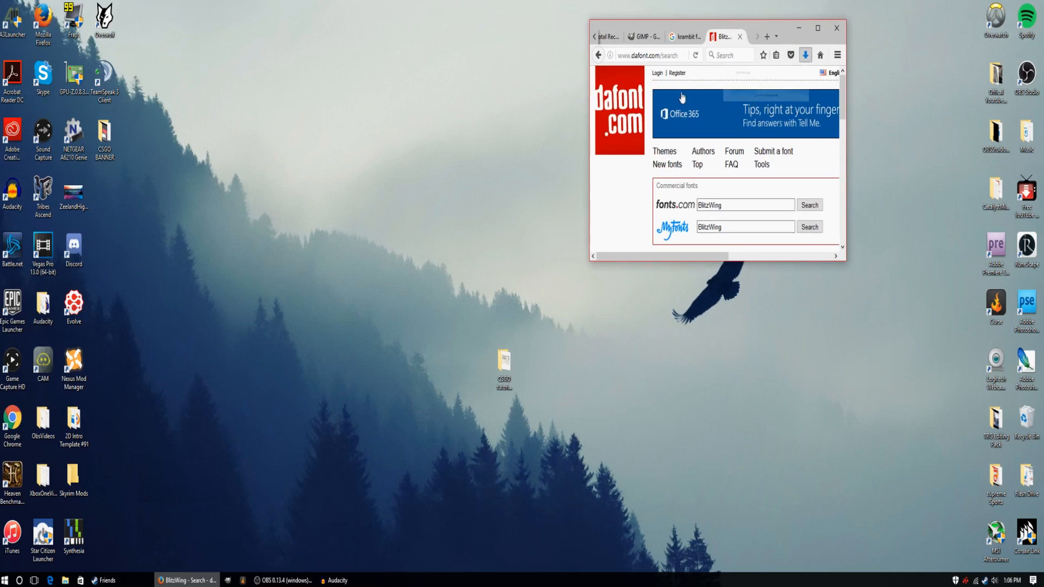
drag(661, 87, 482, 109)
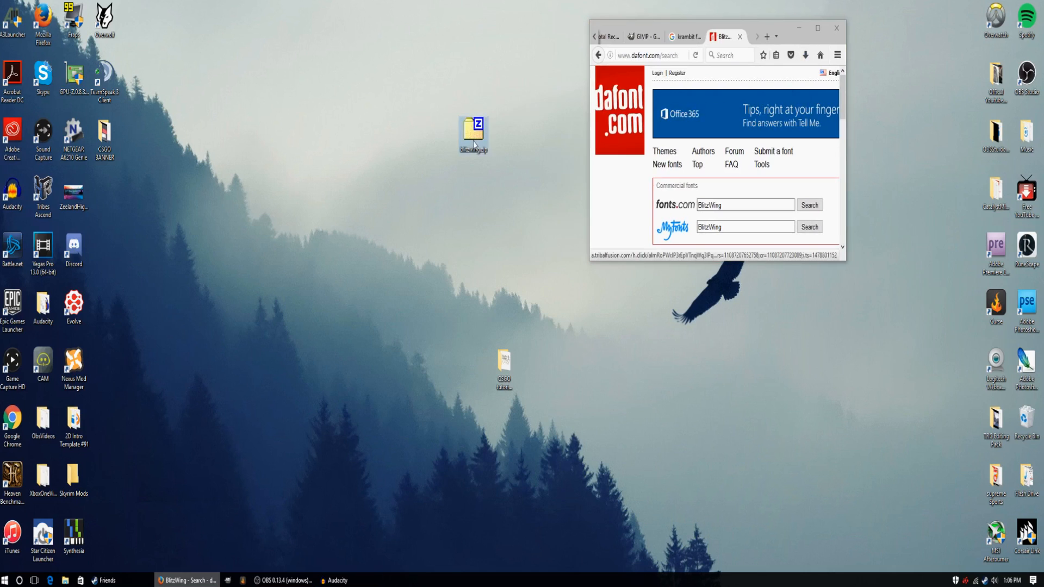
Extract the blitzwing.zip archive directly onto the desktop and minimize the browser window.
right_click(474, 144)
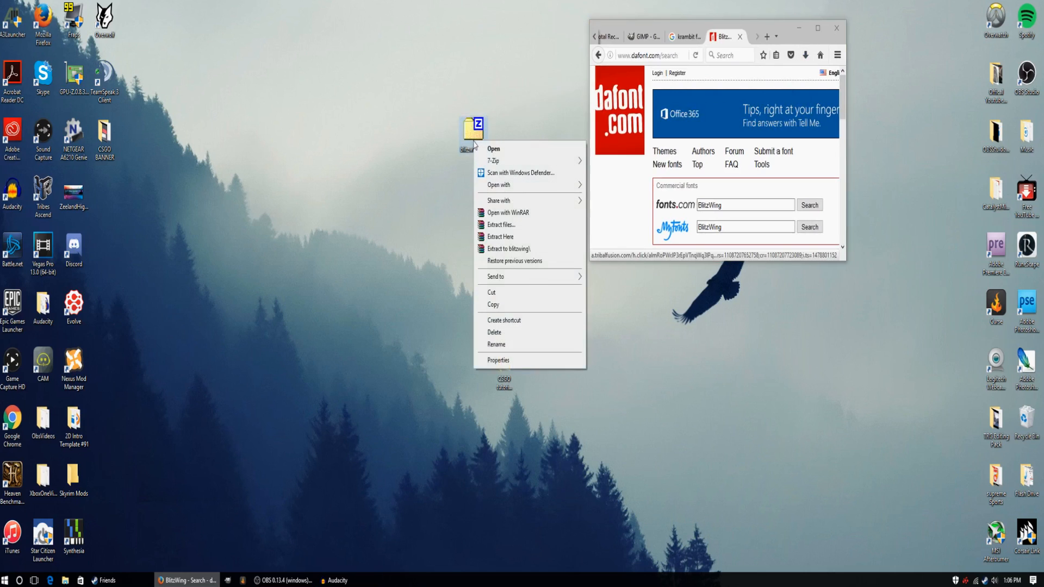
click(501, 236)
click(799, 28)
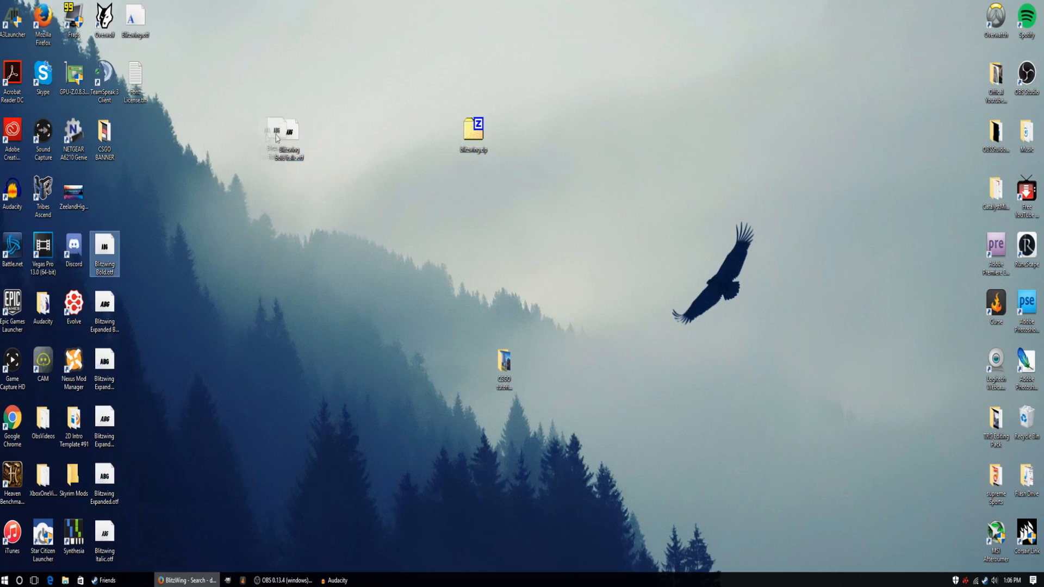
Line up the extracted Blitzwing font files and the font licence text file in one row on the desktop.
drag(276, 138, 276, 139)
drag(104, 313, 227, 139)
drag(105, 370, 193, 143)
drag(104, 427, 168, 143)
drag(105, 484, 321, 140)
drag(105, 535, 351, 138)
drag(145, 26, 145, 138)
right_click(166, 143)
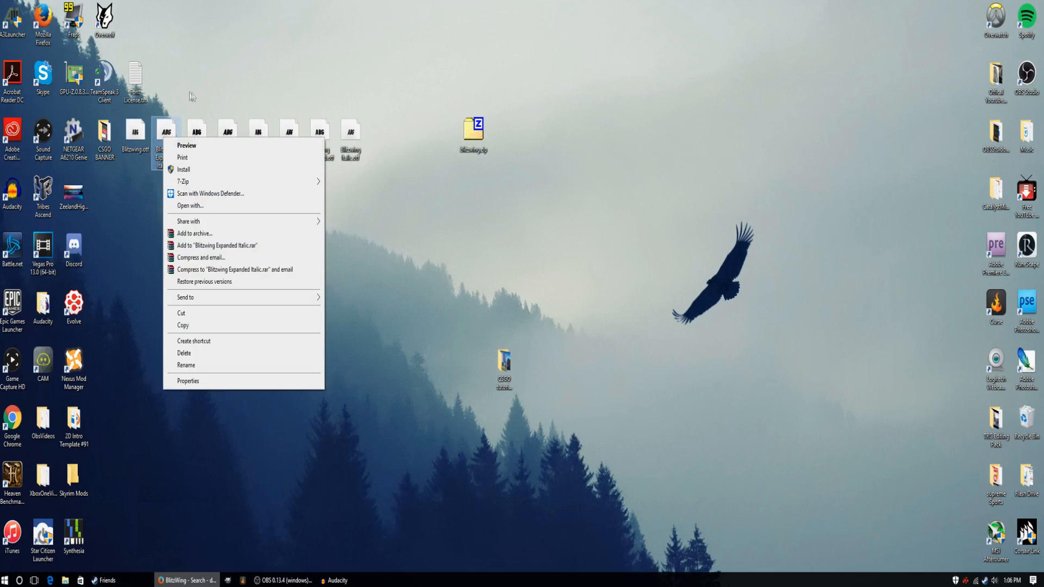
drag(147, 85, 393, 142)
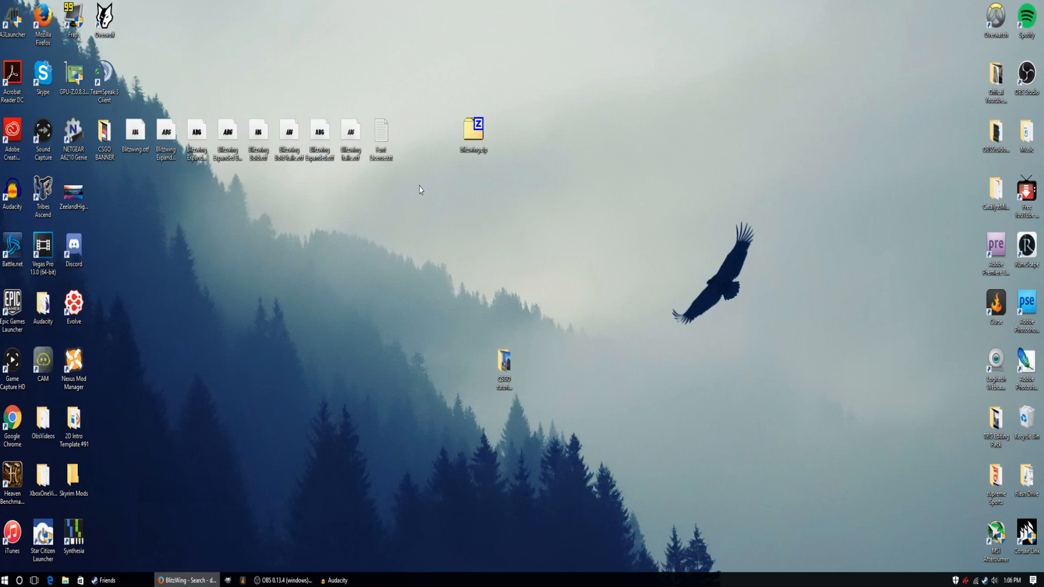
Delete the extracted Blitzwing font files, the licence text file and the blitzwing.zip archive from the desktop.
drag(419, 190, 148, 117)
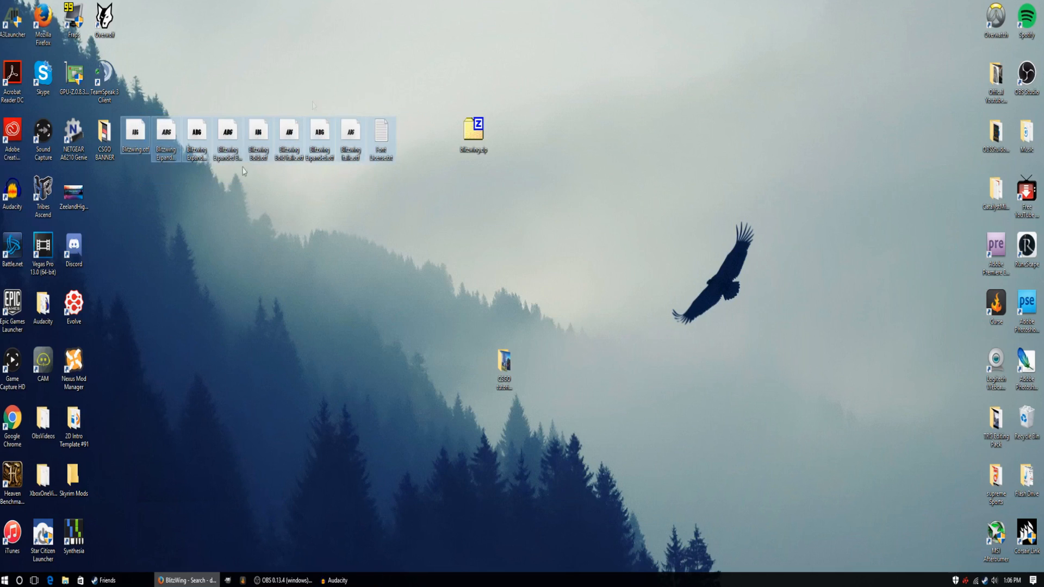
key(Delete)
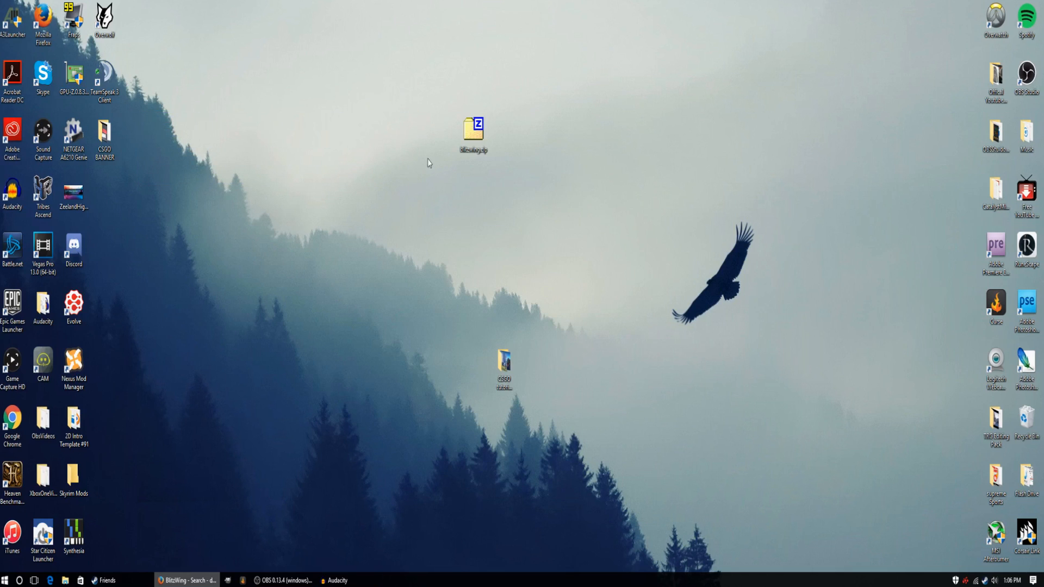
drag(403, 101, 548, 187)
key(Delete)
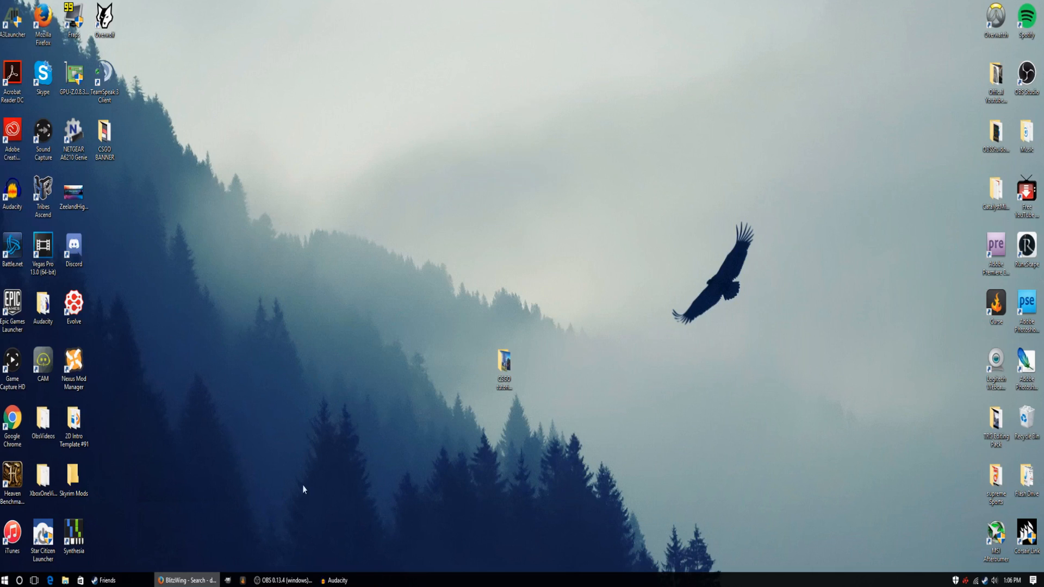
Open the CSGO tutorial Banner folder to check the collected images, and minimize its window.
double_click(512, 379)
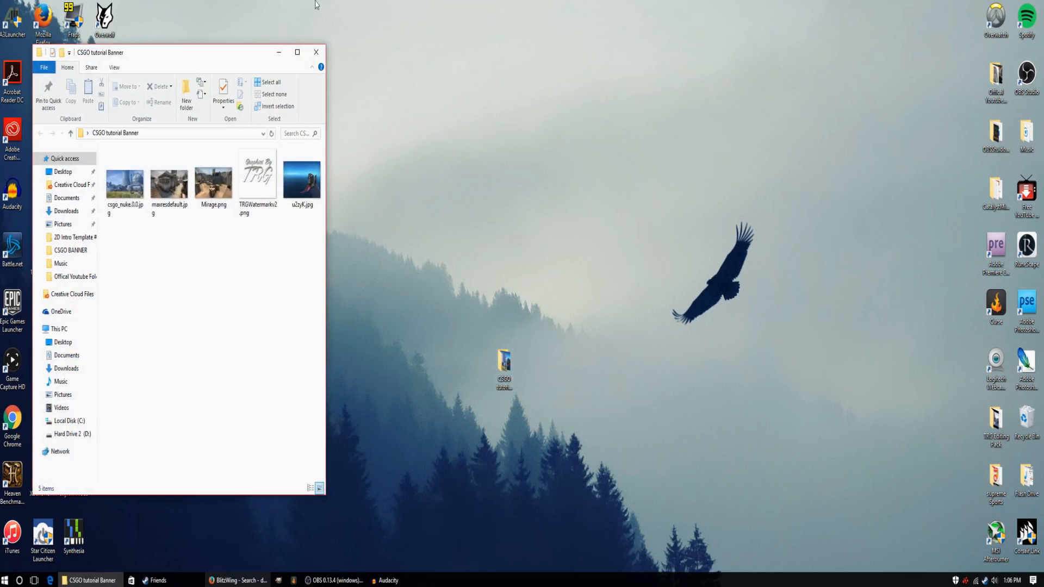
click(278, 52)
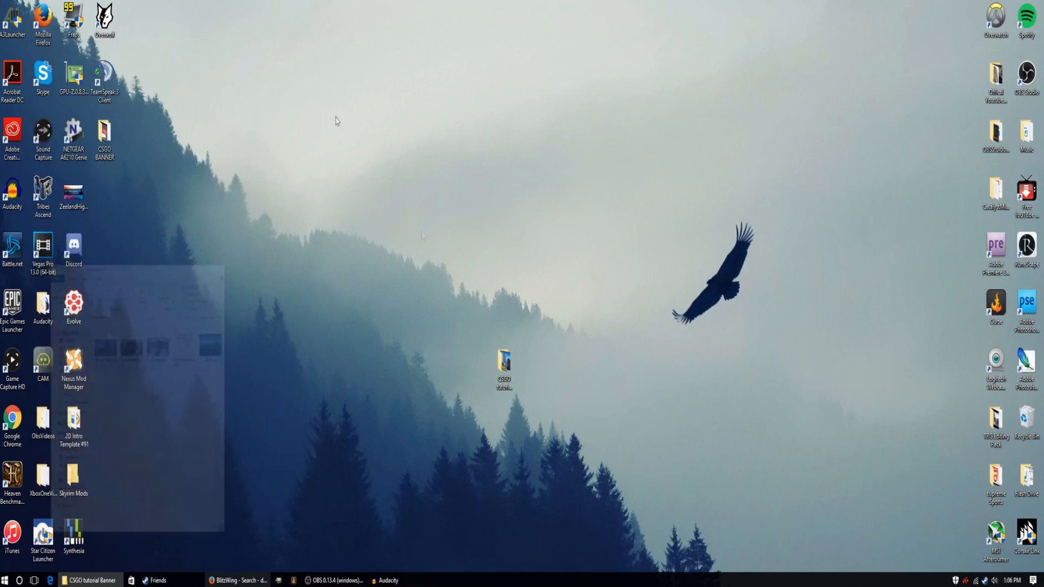
Restore and maximize the browser, and search for "social media icons" in a new tab.
click(252, 580)
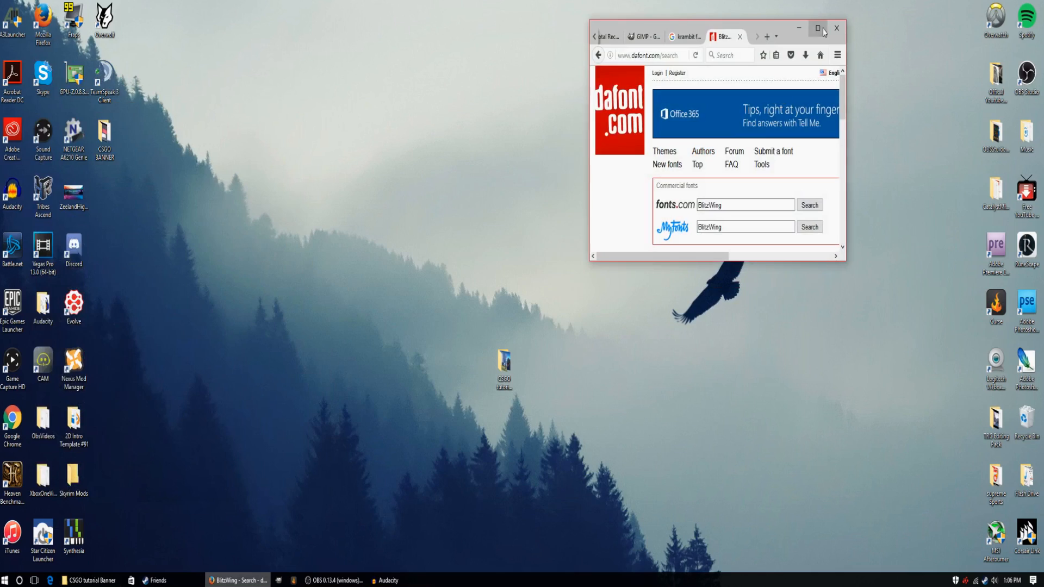
click(816, 29)
double_click(368, 11)
text(social me)
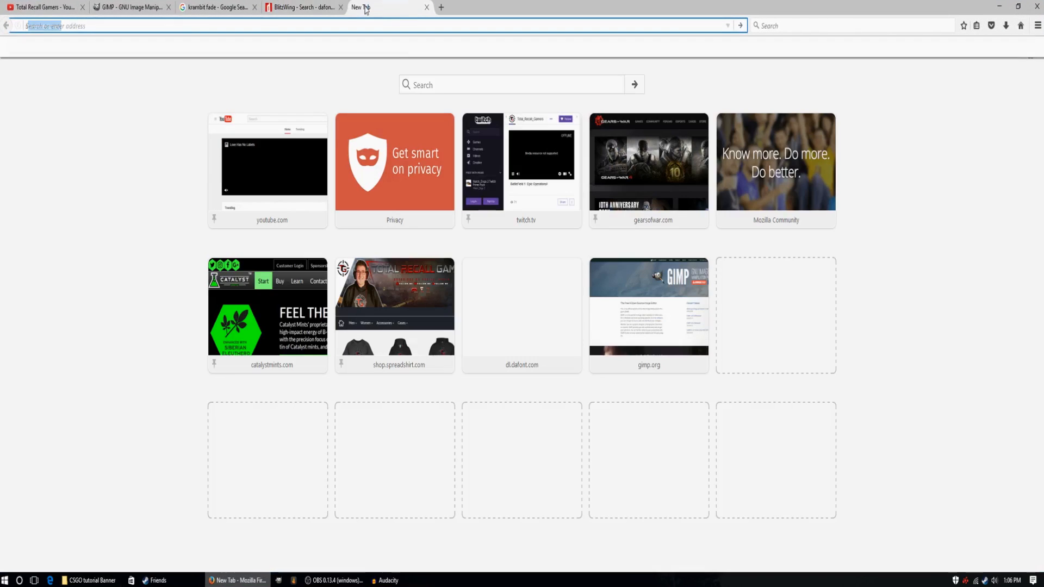
text(dia icons)
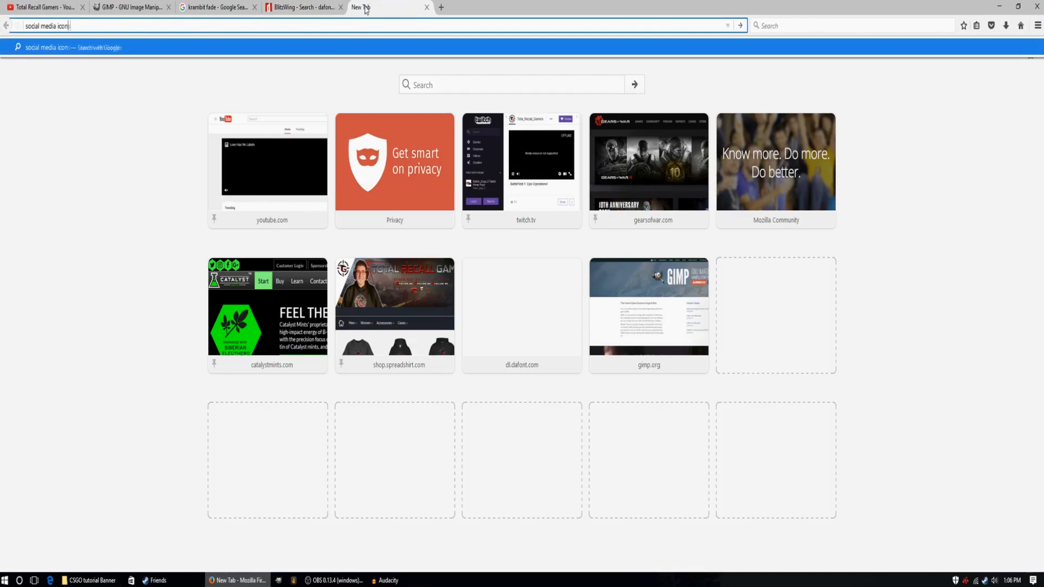
key(Return)
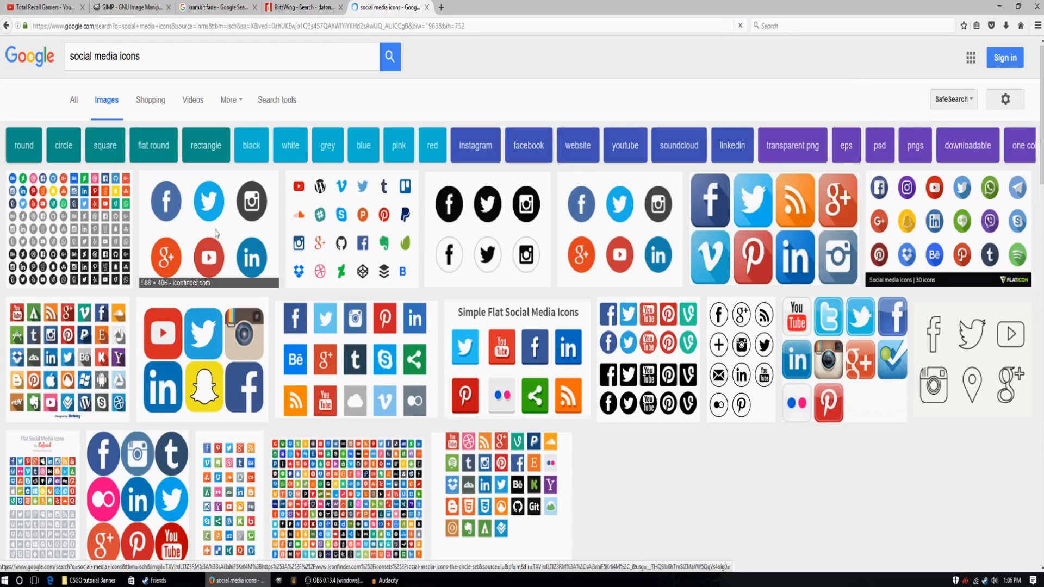
Preview the six-icon circle set from Iconfinder, save it into the desktop CSGO folder from a reduced browser window, and minimize the browser.
click(217, 234)
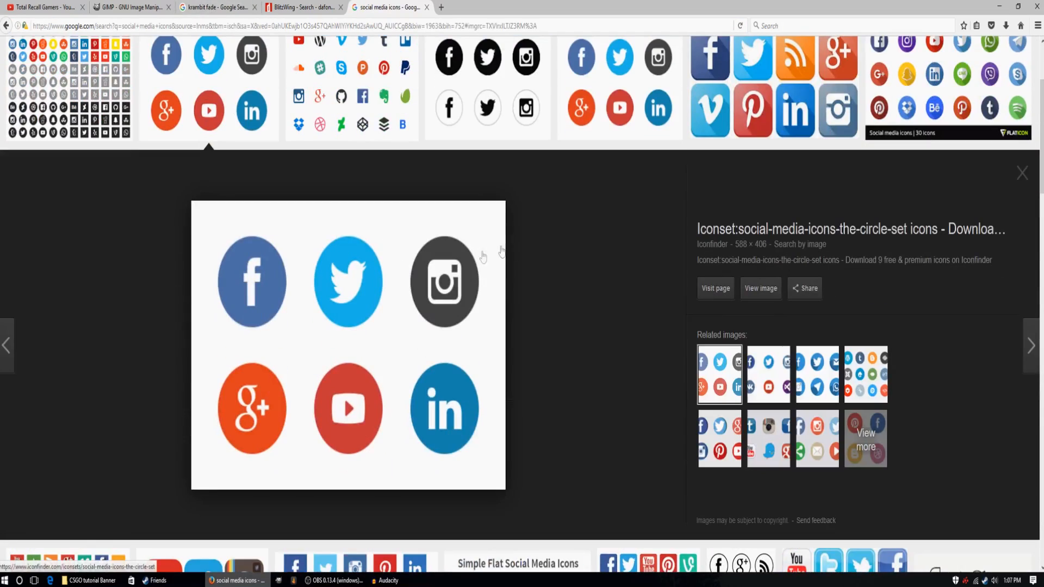
scroll(544, 260, up, 4)
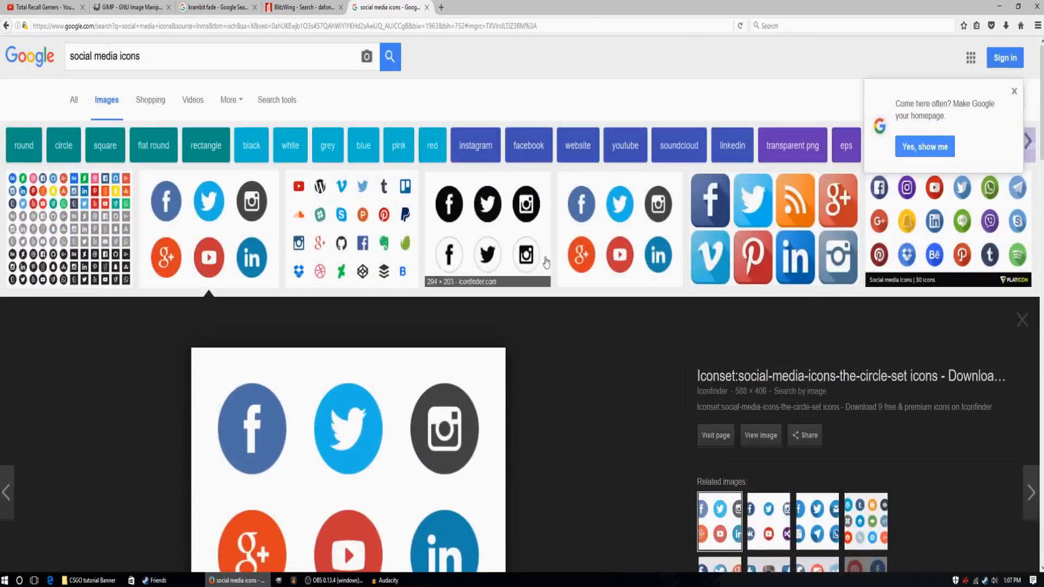
scroll(536, 258, down, 6)
scroll(537, 257, up, 7)
scroll(451, 391, down, 2)
scroll(451, 395, down, 3)
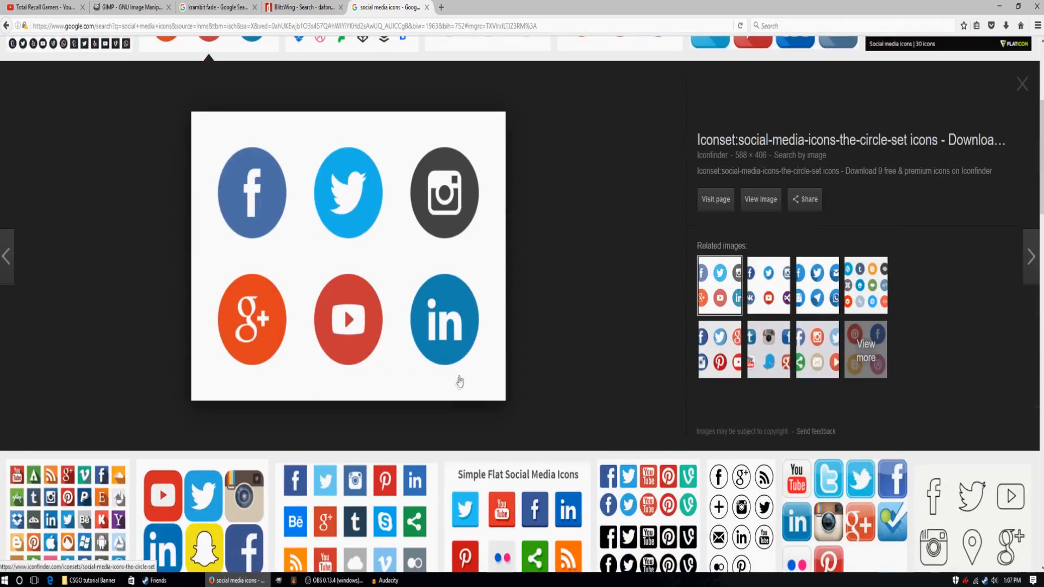
scroll(683, 227, up, 5)
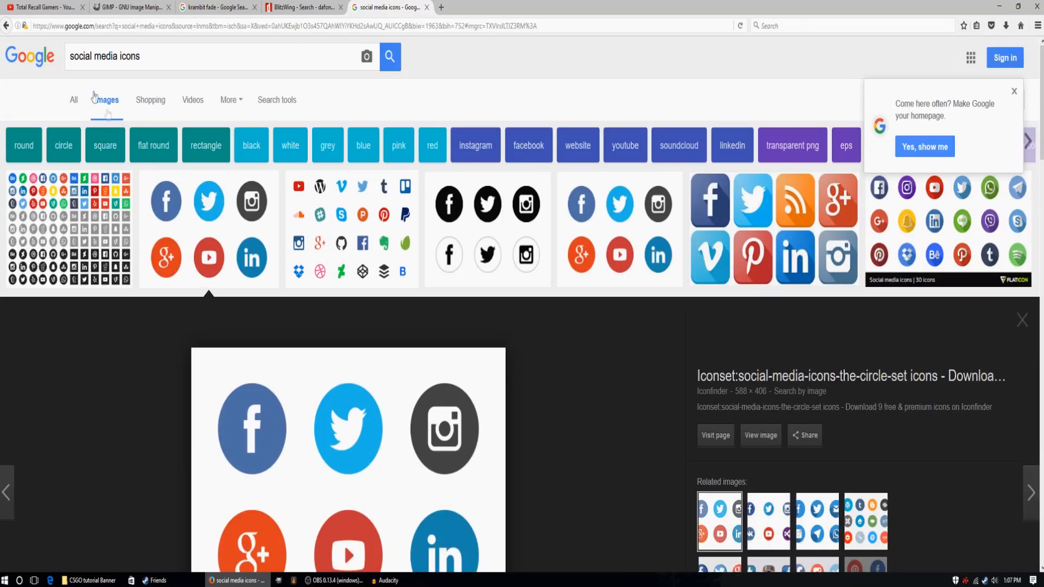
scroll(683, 227, down, 2)
click(1015, 8)
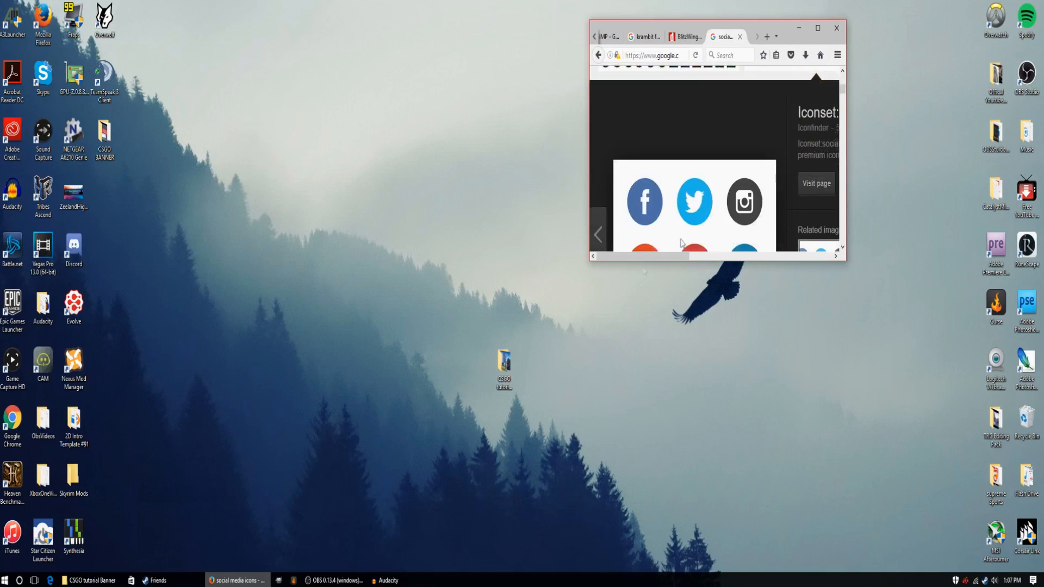
drag(644, 188, 504, 362)
click(799, 29)
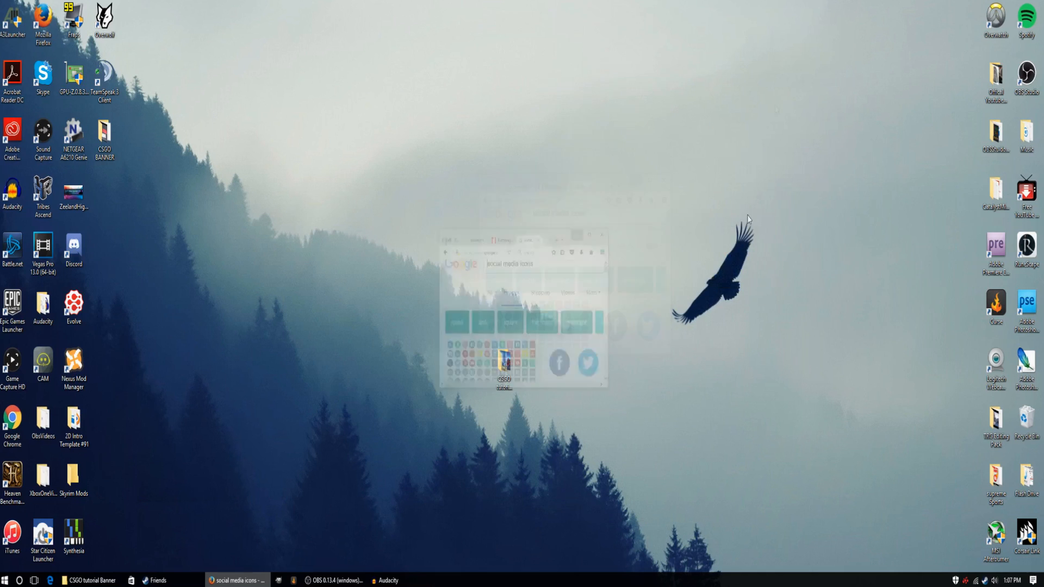
Switch to GIMP, maximize its window, and close the floating Tool Options, Paths, Toolbox and Layers windows.
drag(504, 353, 504, 295)
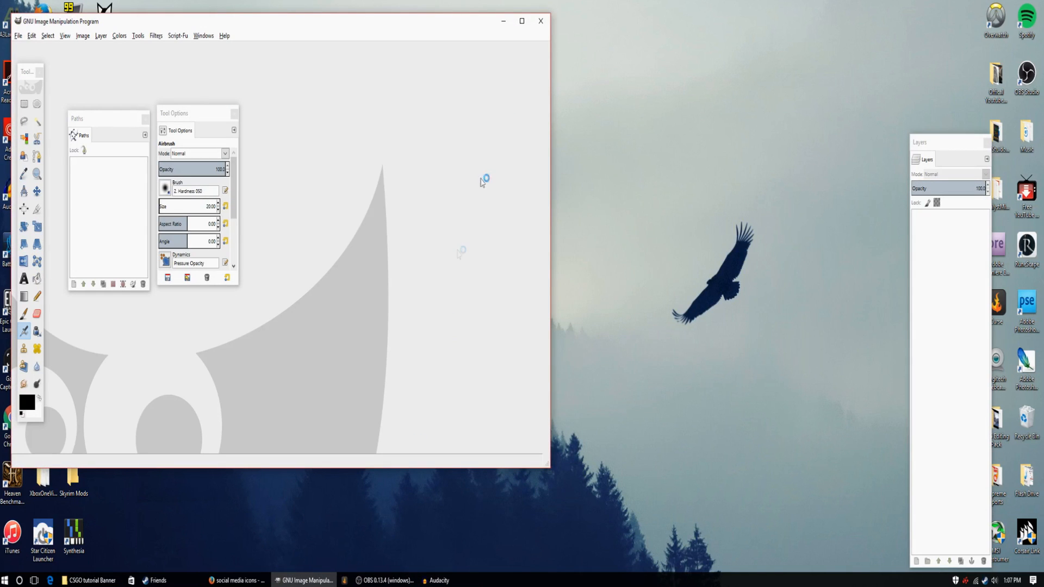
click(521, 21)
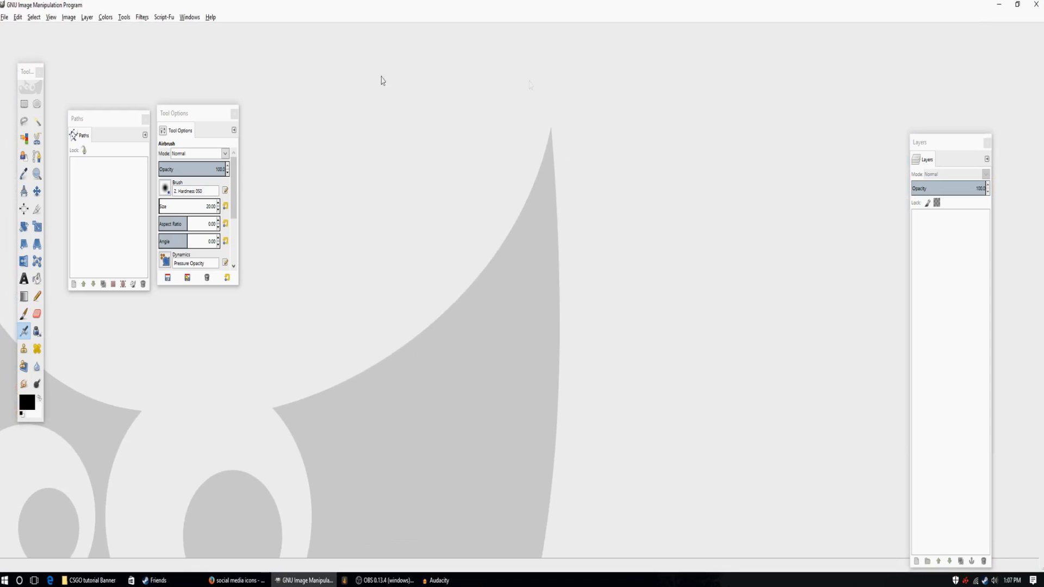
click(235, 114)
click(145, 118)
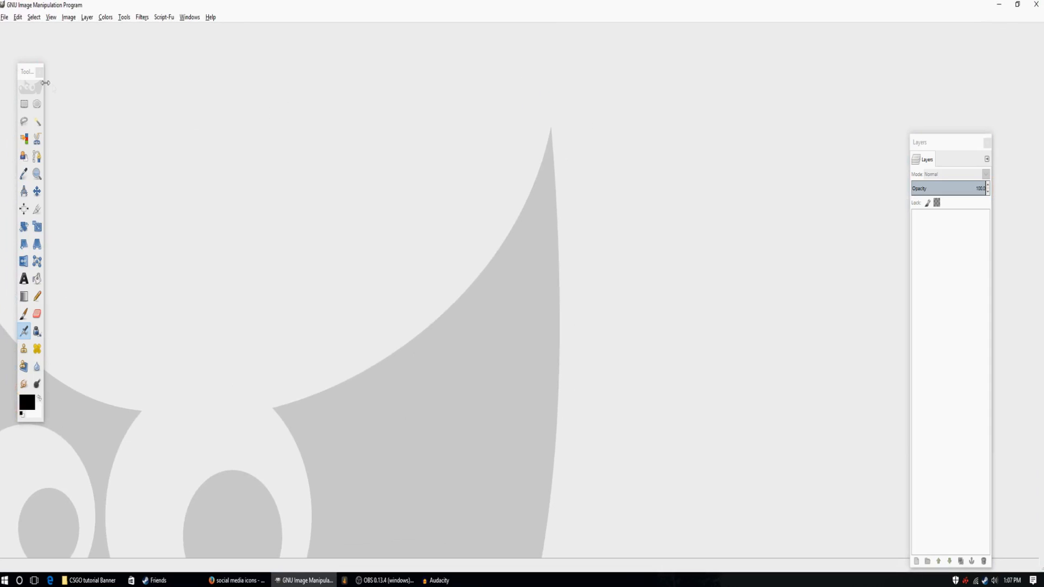
click(40, 71)
click(988, 143)
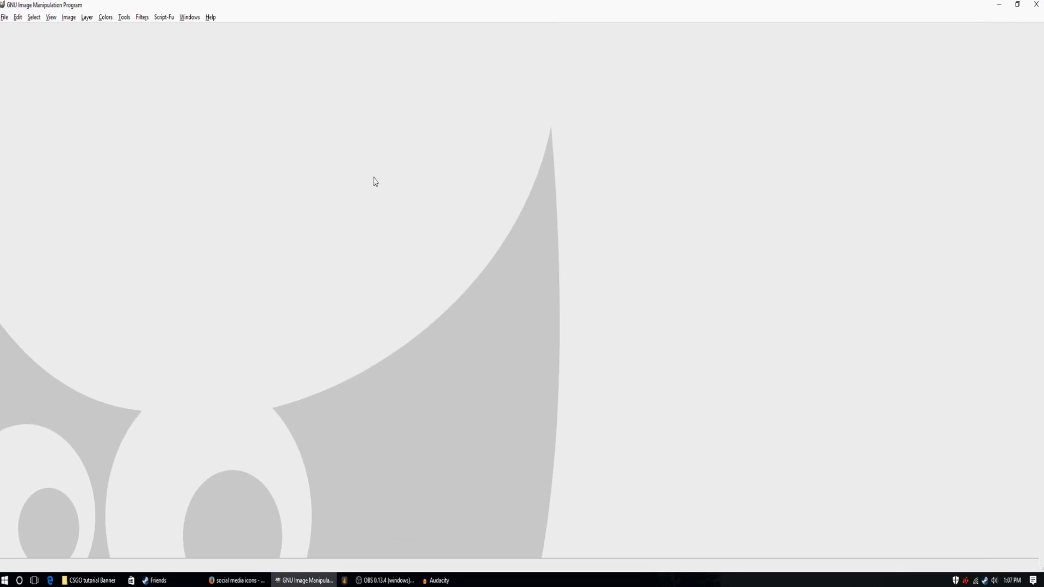
Reopen the Layers and Paths dialogs and place them beside the canvas, with Paths directly below Layers.
click(189, 16)
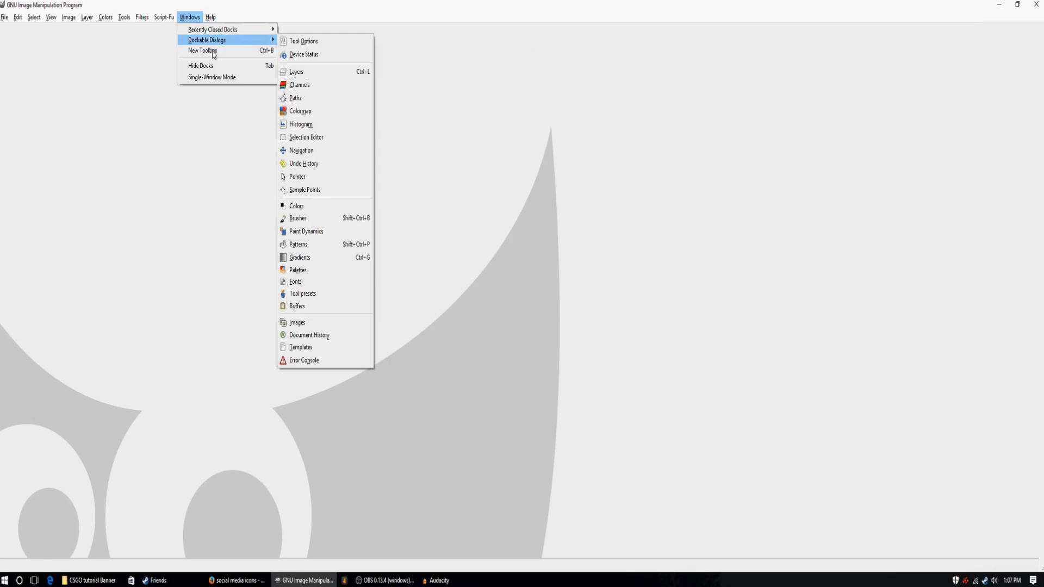
mouse_move(228, 41)
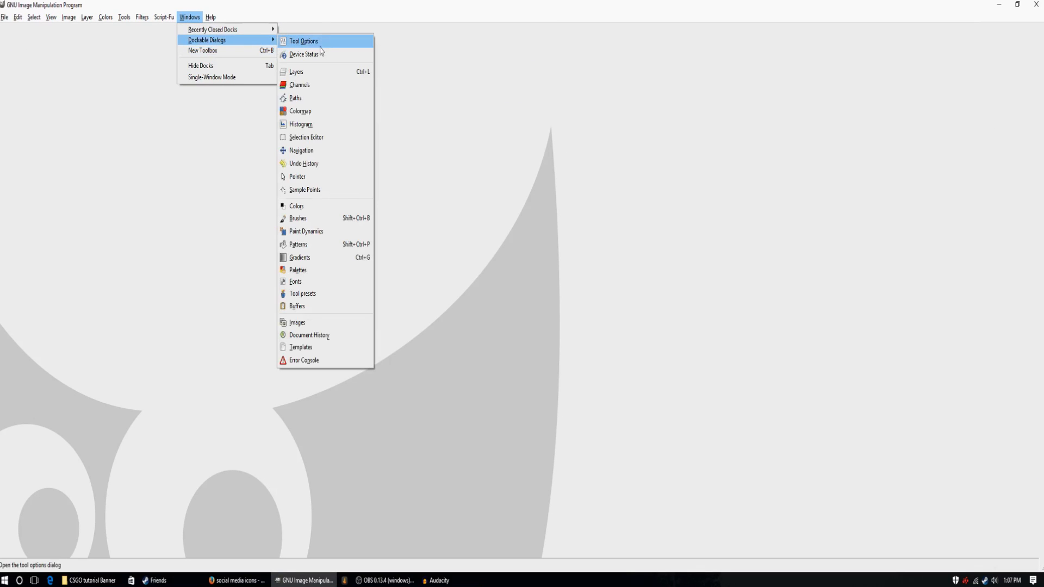
click(302, 72)
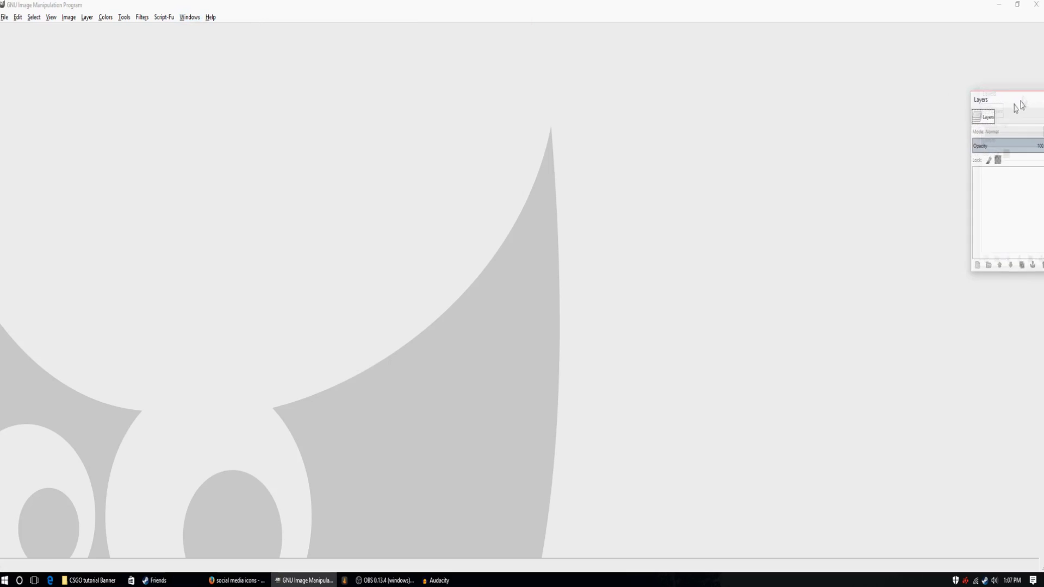
click(163, 17)
mouse_move(179, 31)
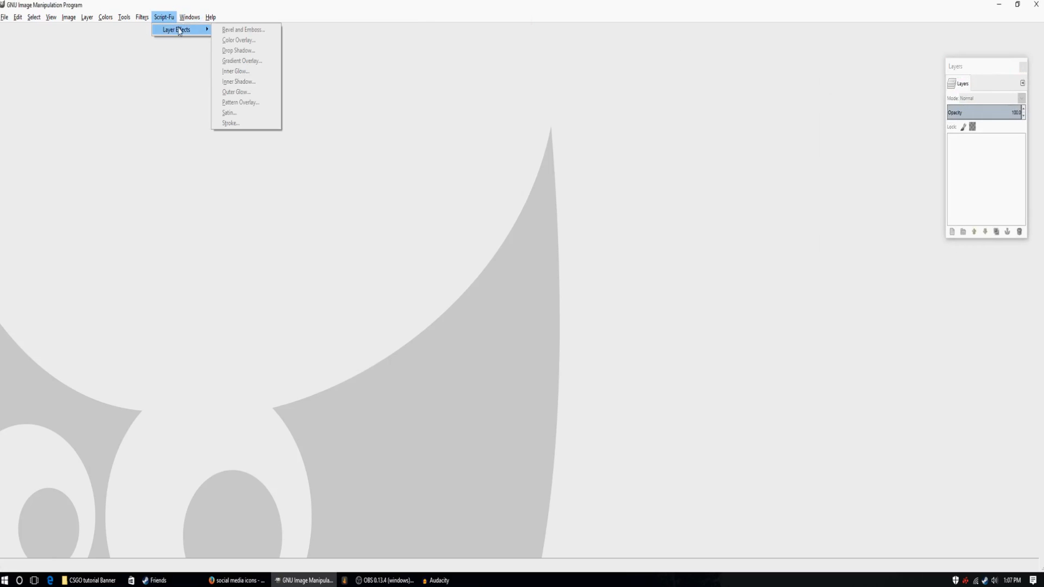
mouse_move(229, 40)
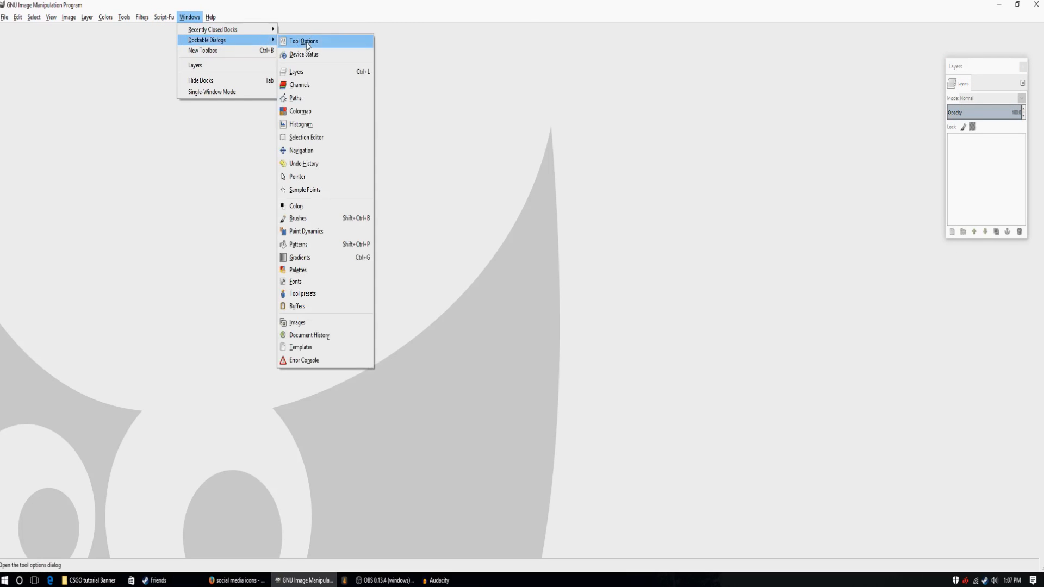
click(296, 98)
drag(323, 30, 990, 265)
Open a new Toolbox, place it on the opposite side from the Layers dialog, and widen it to four tool columns.
click(170, 17)
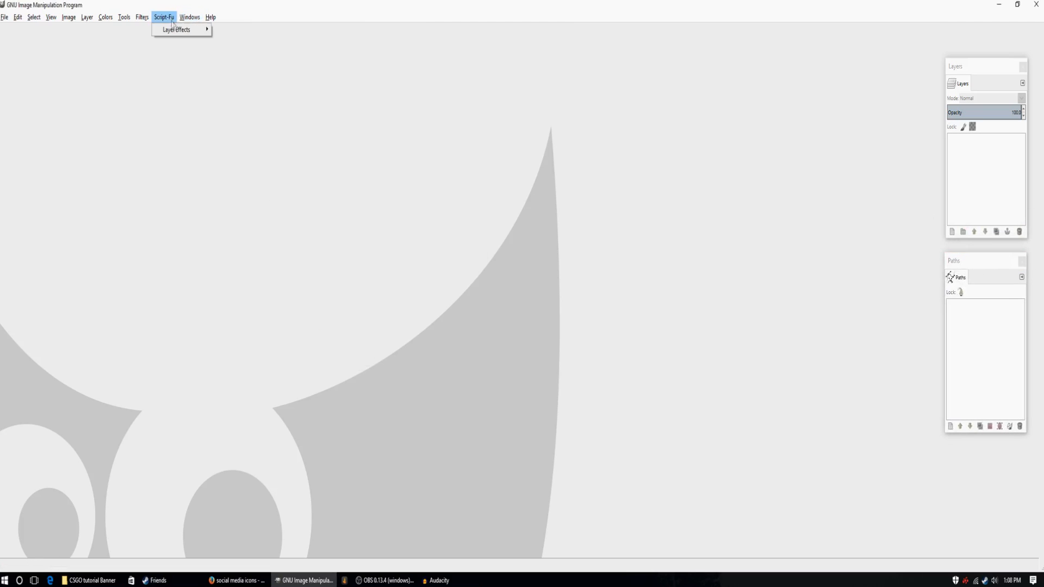
click(186, 55)
drag(216, 8, 16, 37)
drag(30, 389, 70, 397)
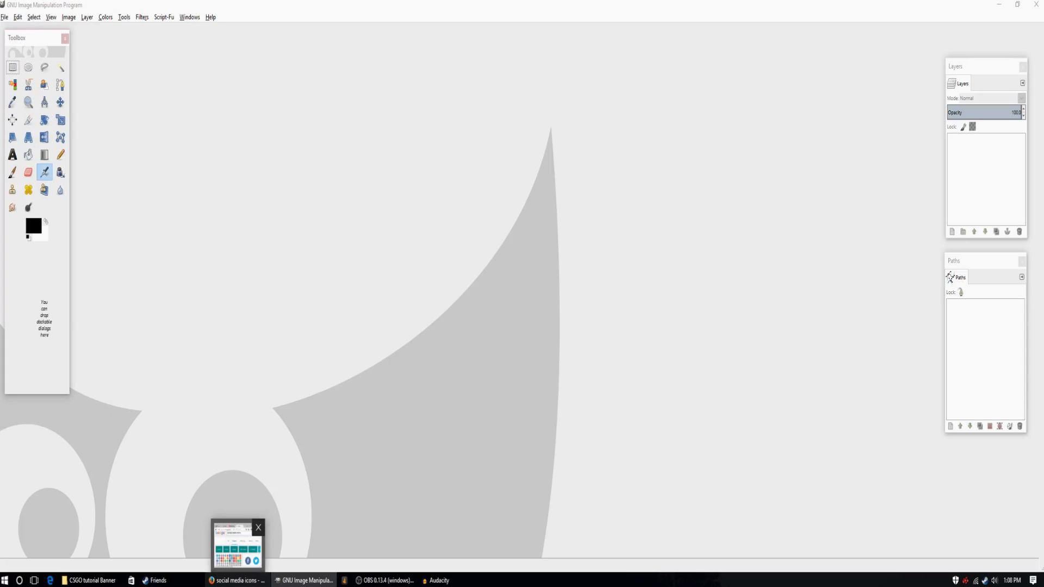
Switch back to Firefox, search Google Images for "youtuber template", and preview the 2560 × 1440 channel art template from Progeeks Blog.
click(238, 579)
click(829, 27)
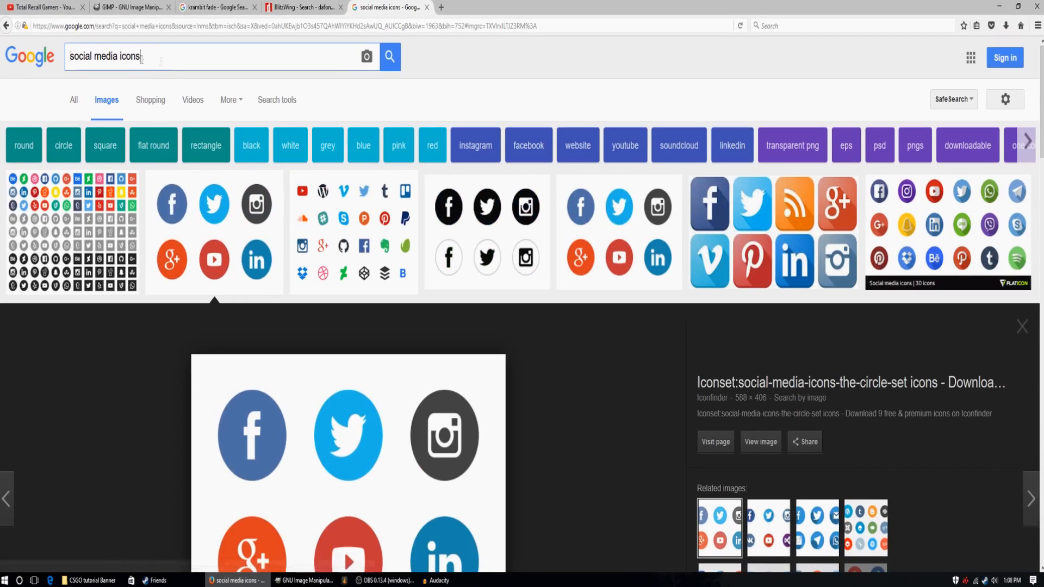
drag(141, 57, 36, 66)
key(BackSpace)
text(youtuber )
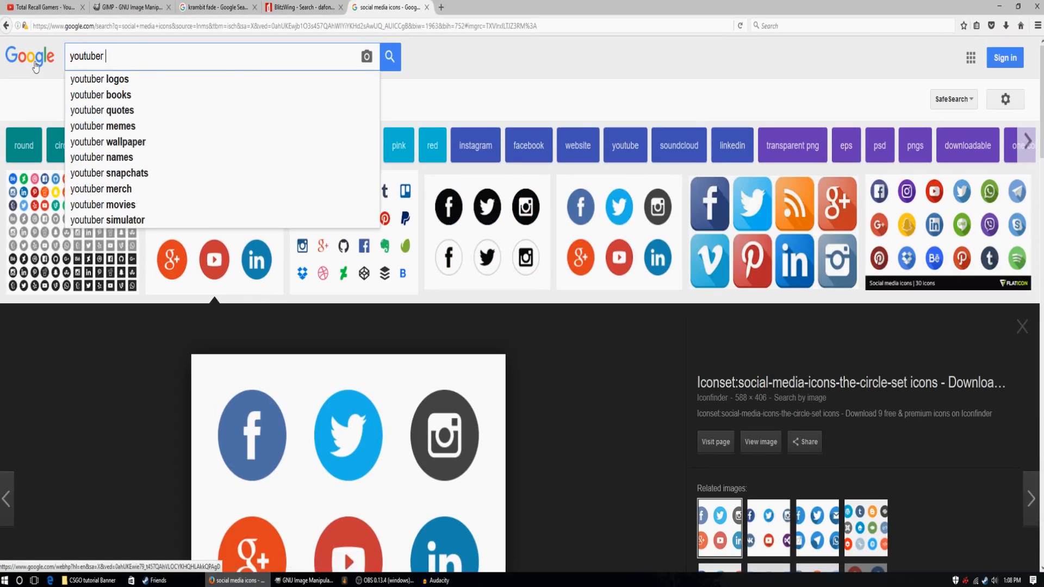
text(template)
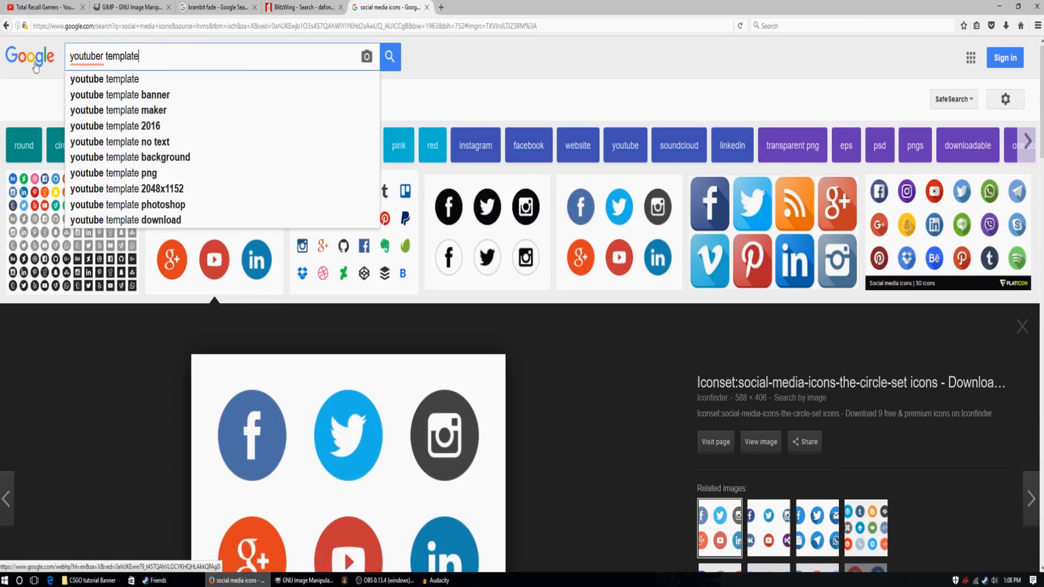
key(Return)
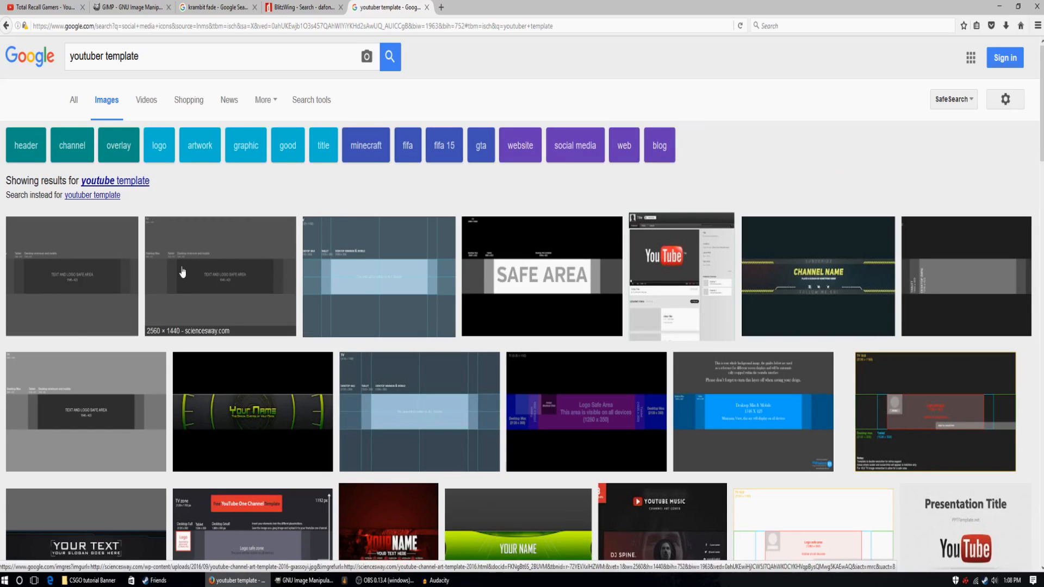
click(87, 282)
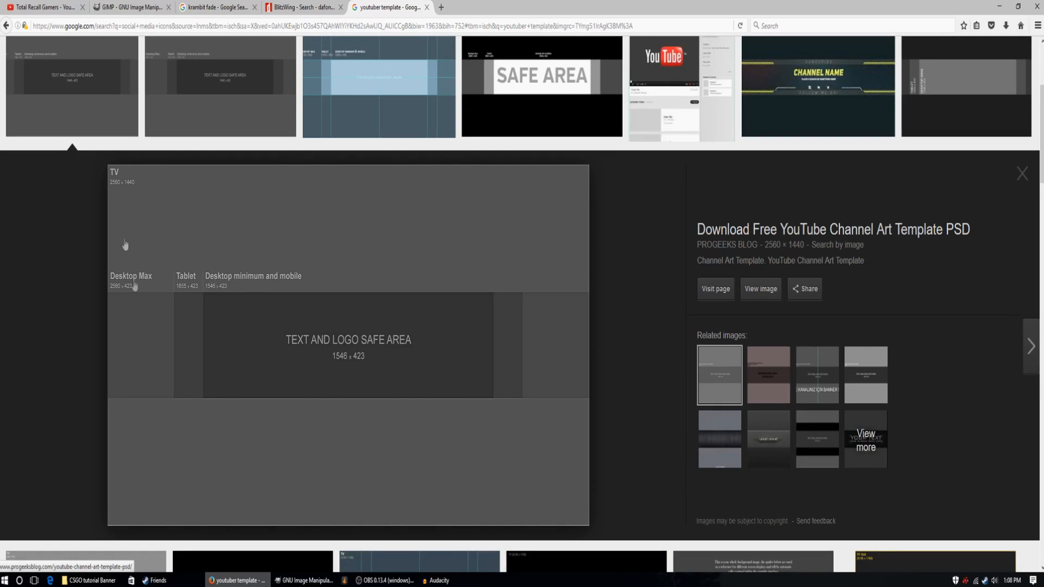
Copy the channel art template image from a reduced Firefox window into the desktop's CSGO tutorial Banner folder, with GIMP and finally Firefox minimized.
right_click(454, 278)
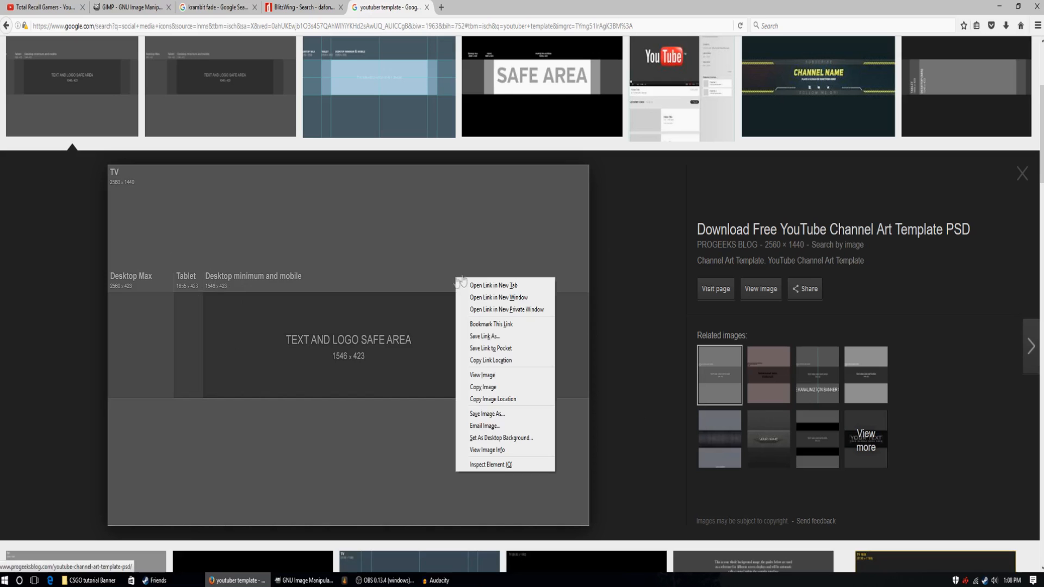
click(1017, 8)
click(1018, 8)
scroll(730, 103, down, 2)
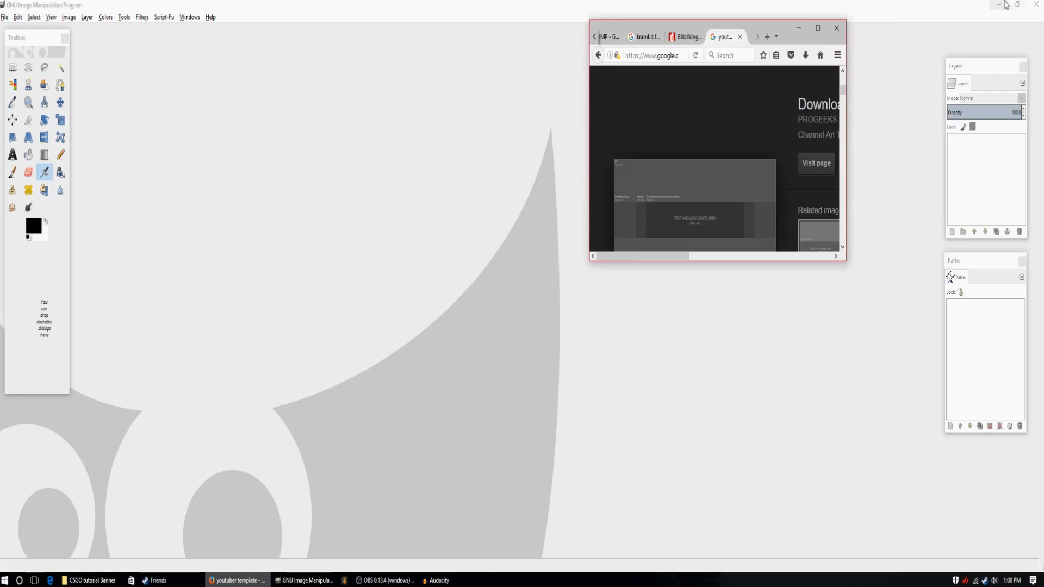
click(1002, 6)
drag(667, 223, 503, 306)
click(799, 27)
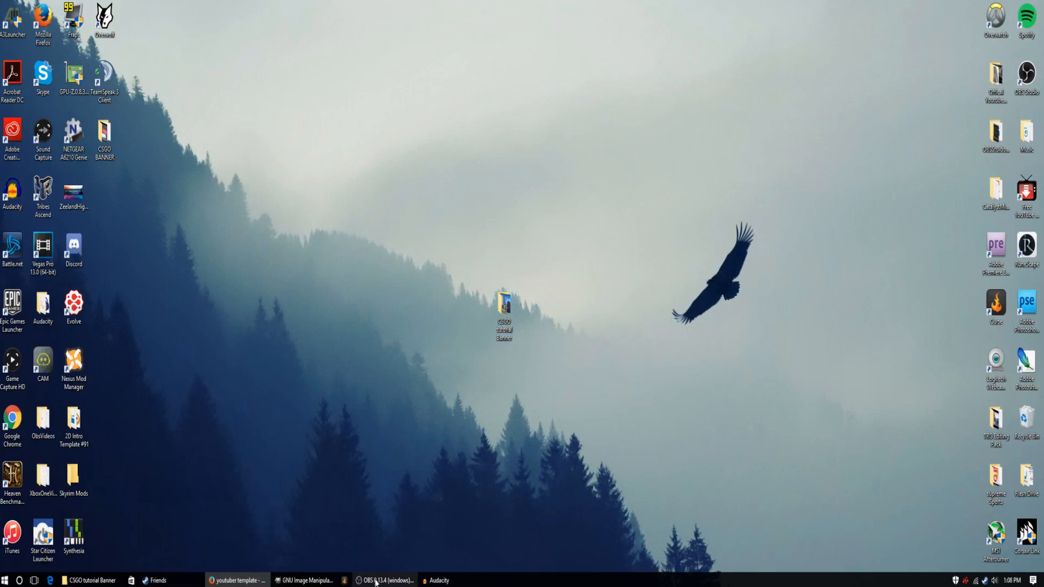
Switch to GIMP and create a new 2560 × 1440 px RGB image filled with transparency.
click(305, 580)
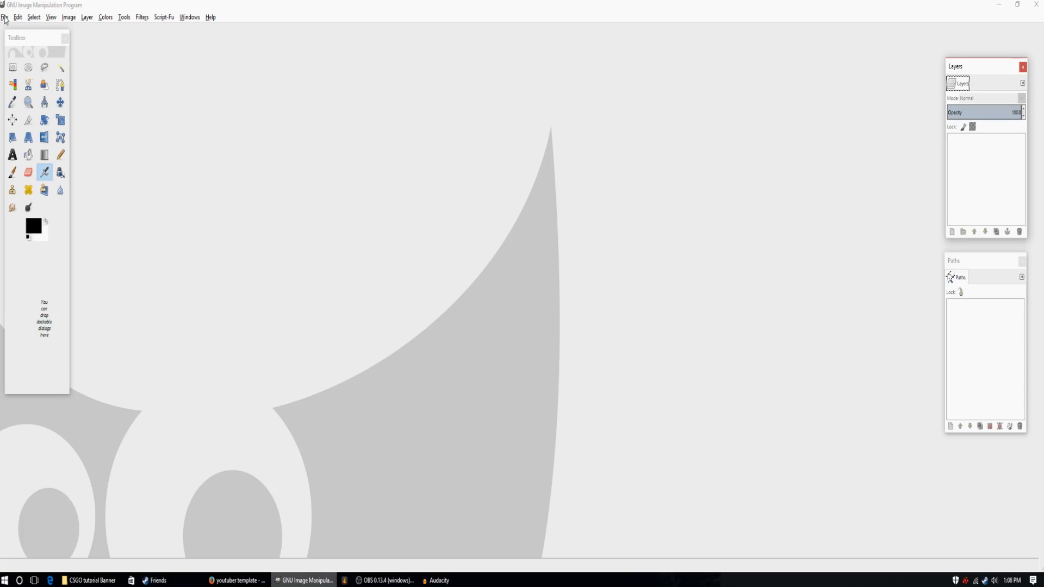
click(5, 20)
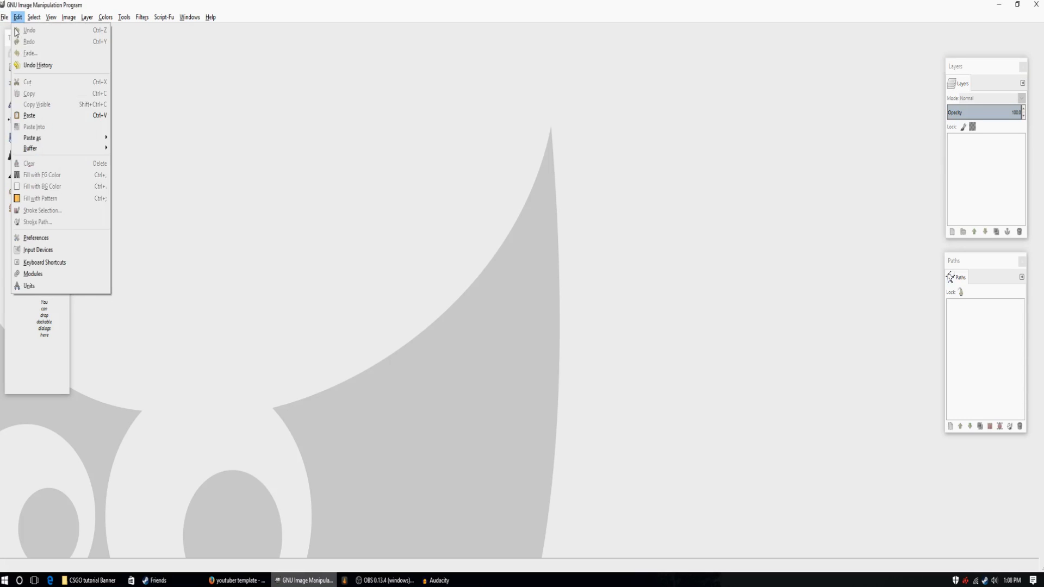
click(22, 28)
drag(315, 234, 279, 225)
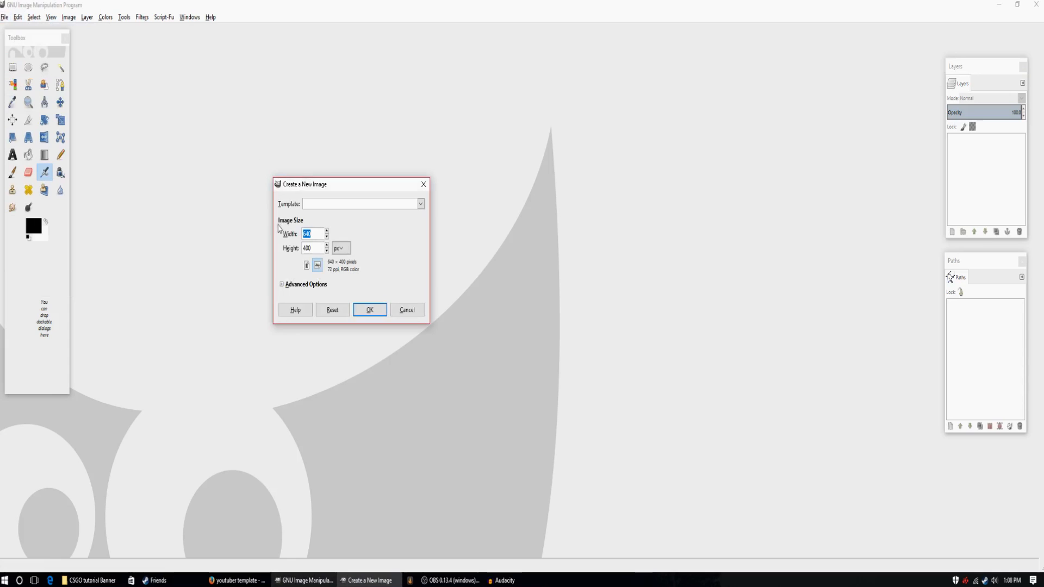
text(25)
key(Tab)
click(282, 284)
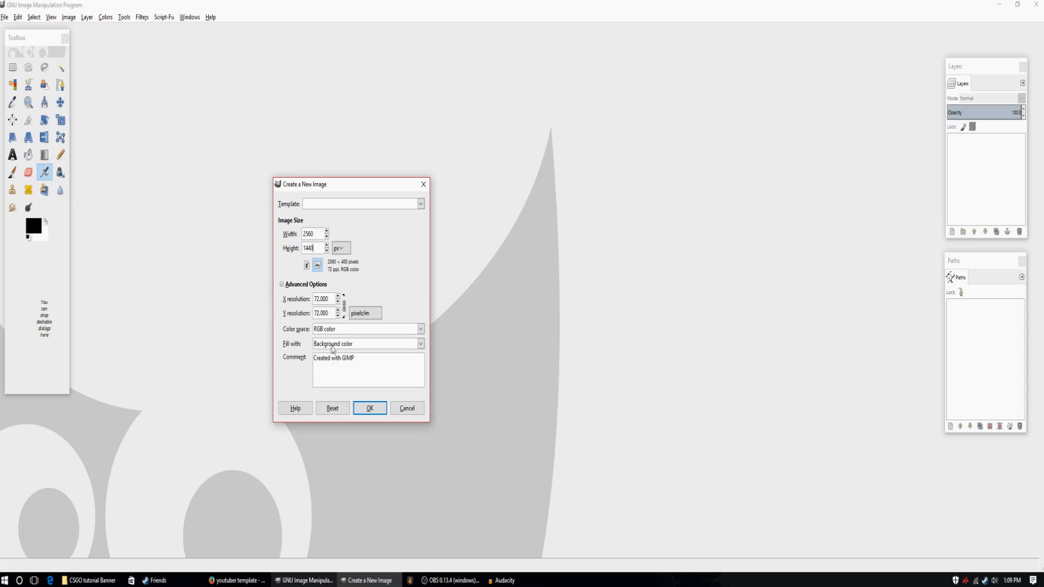
click(340, 332)
click(338, 330)
click(346, 349)
click(348, 397)
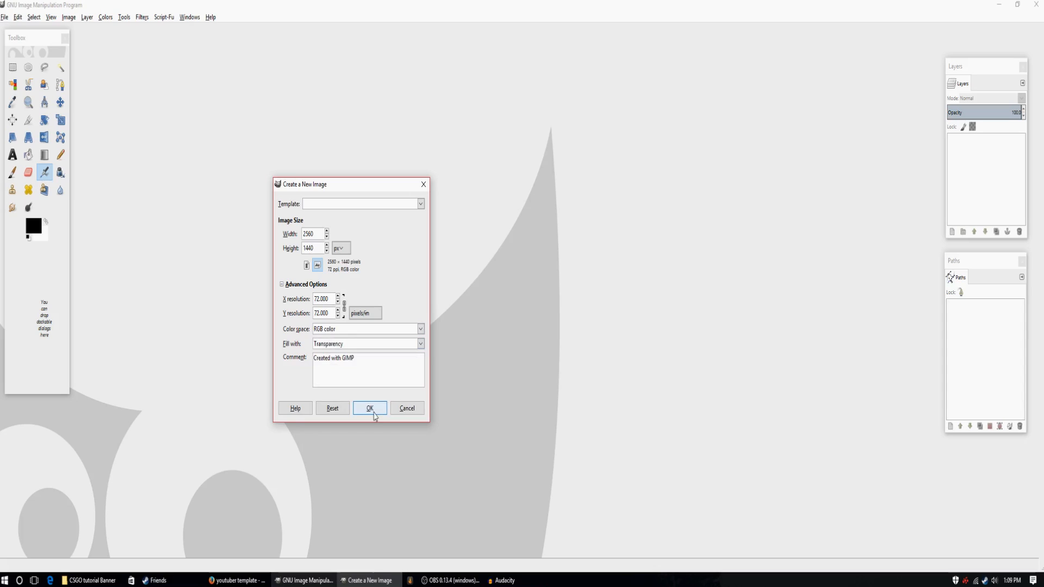
click(373, 412)
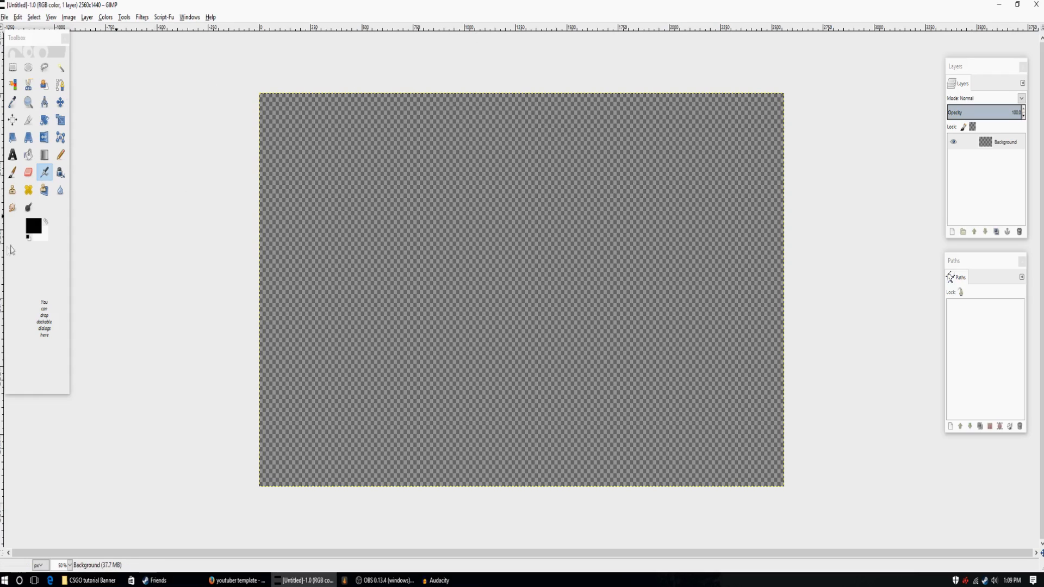
Add Channel-Art-Template.png from the desktop's CSGO tutorial Banner folder as a layer and lower its opacity to 70.
click(5, 18)
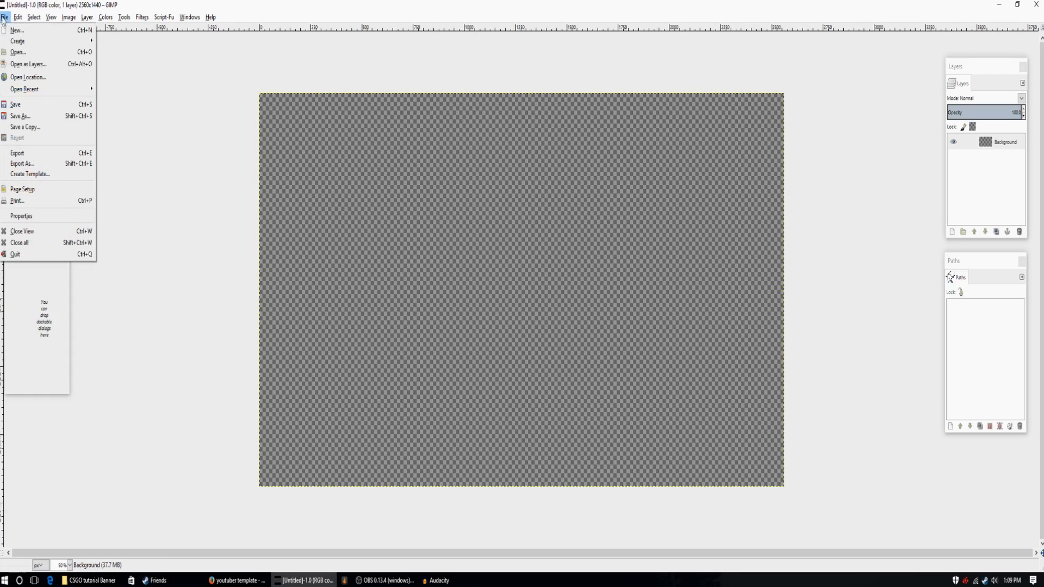
click(18, 51)
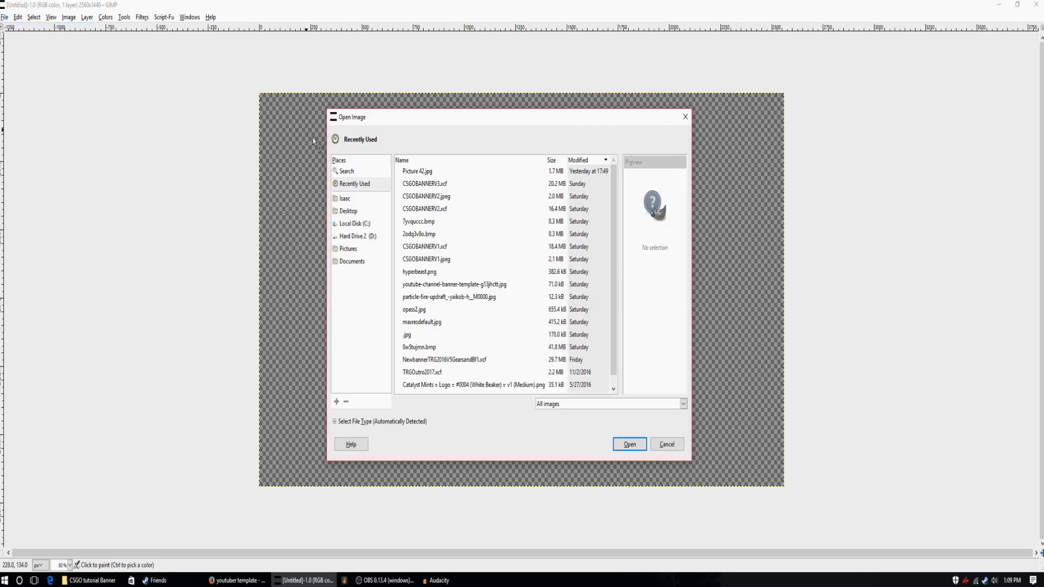
click(351, 211)
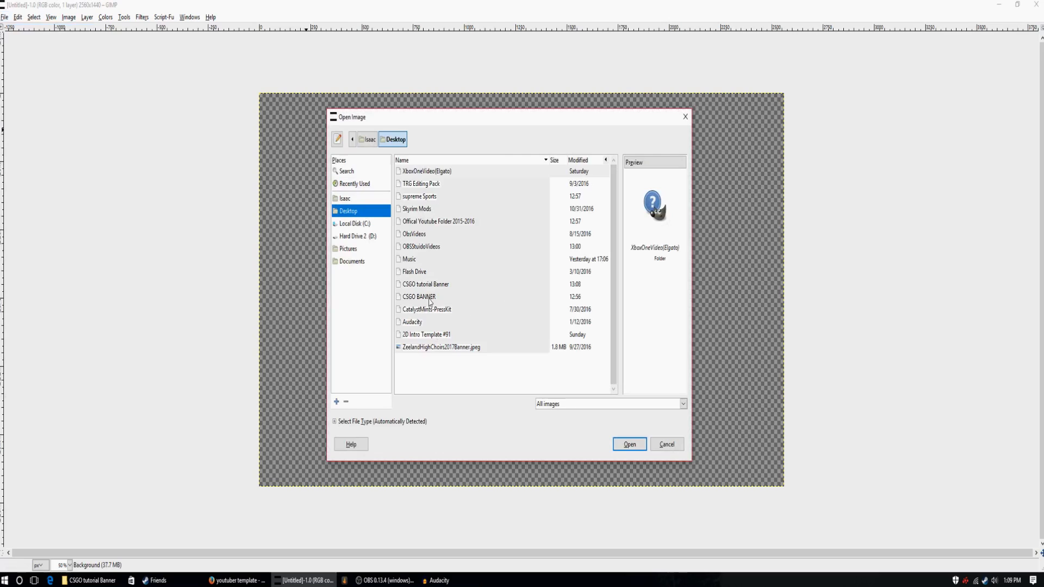
double_click(426, 285)
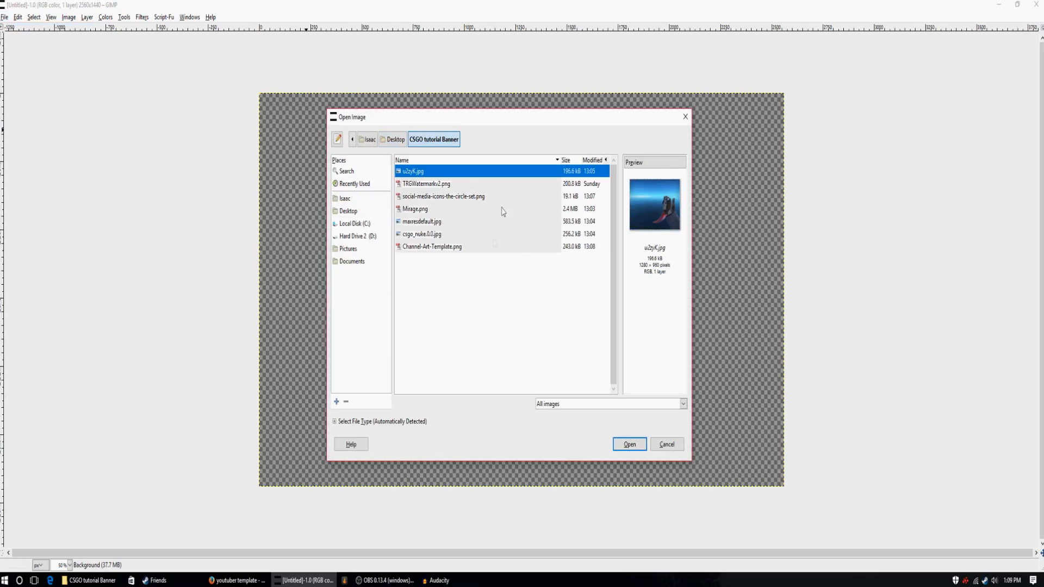
key(Down)
key(Down)
key(Down)
key(Down)
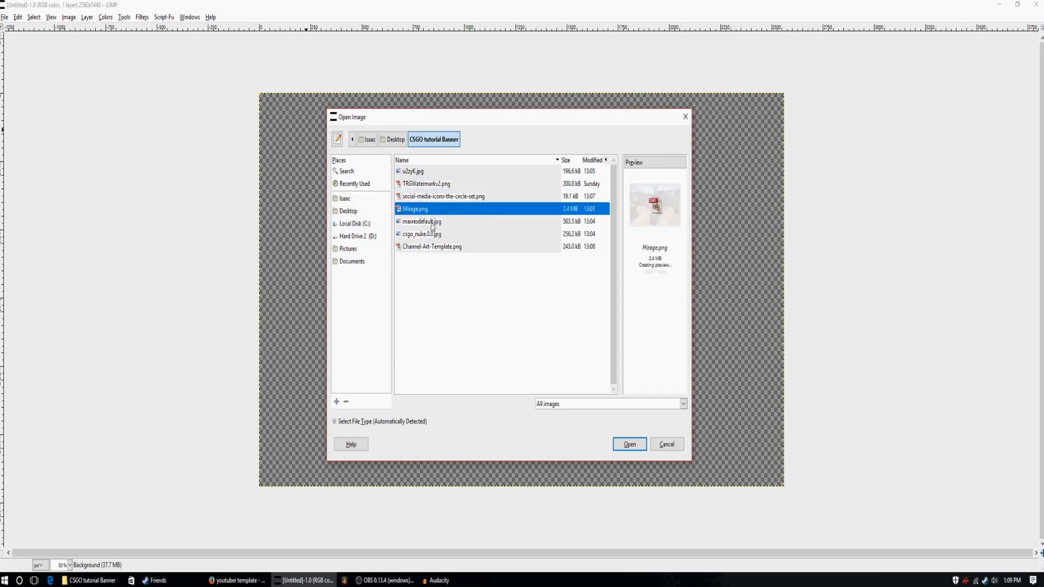
key(Down)
key(Down)
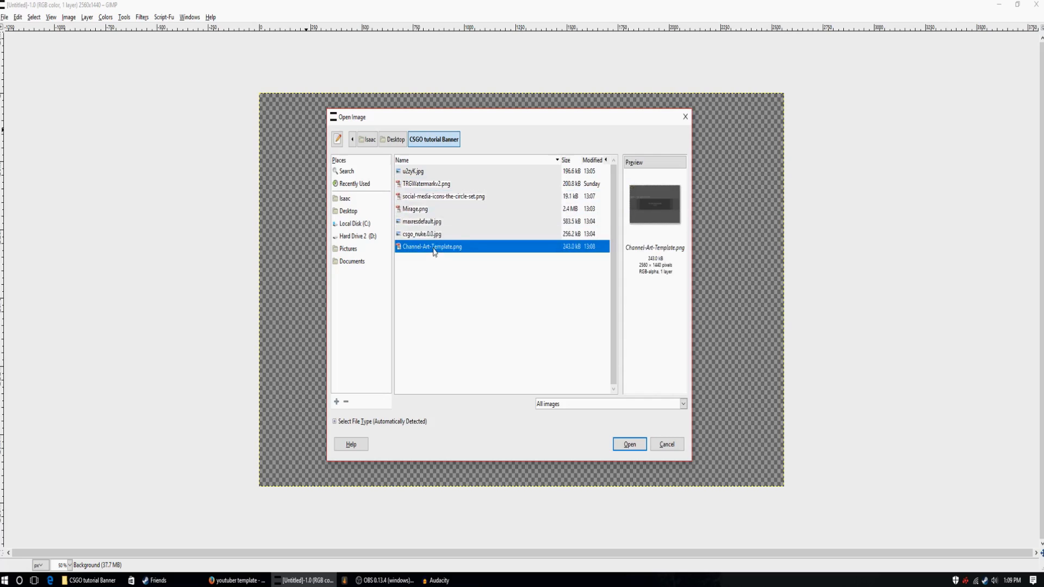
click(630, 444)
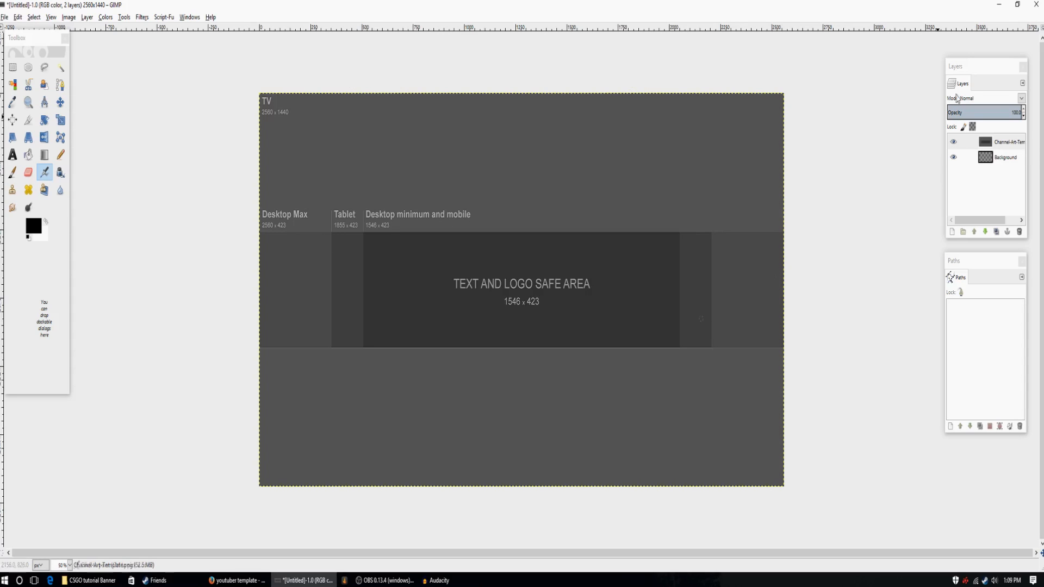
click(1024, 117)
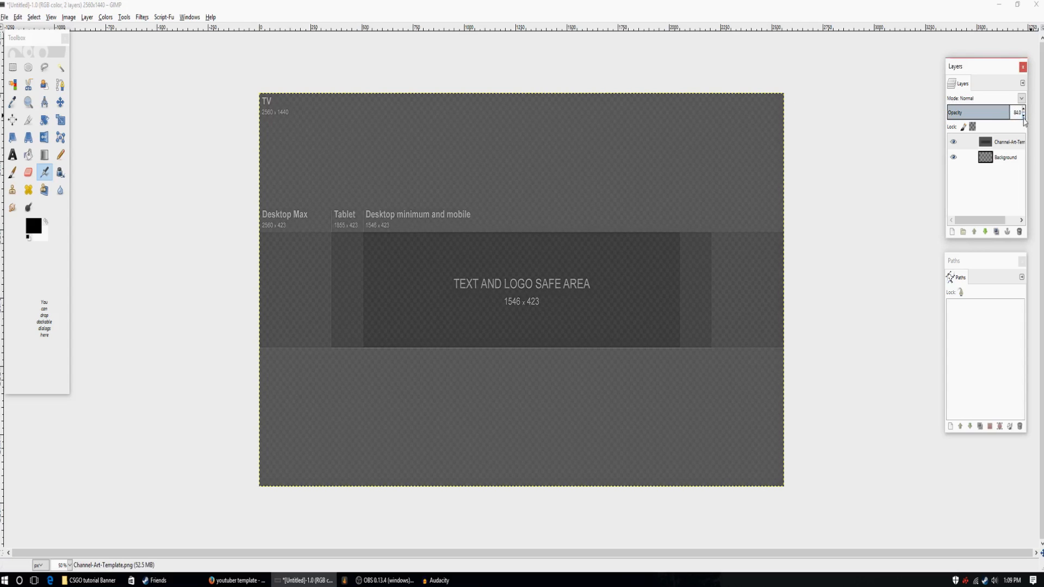
drag(1025, 117, 1025, 111)
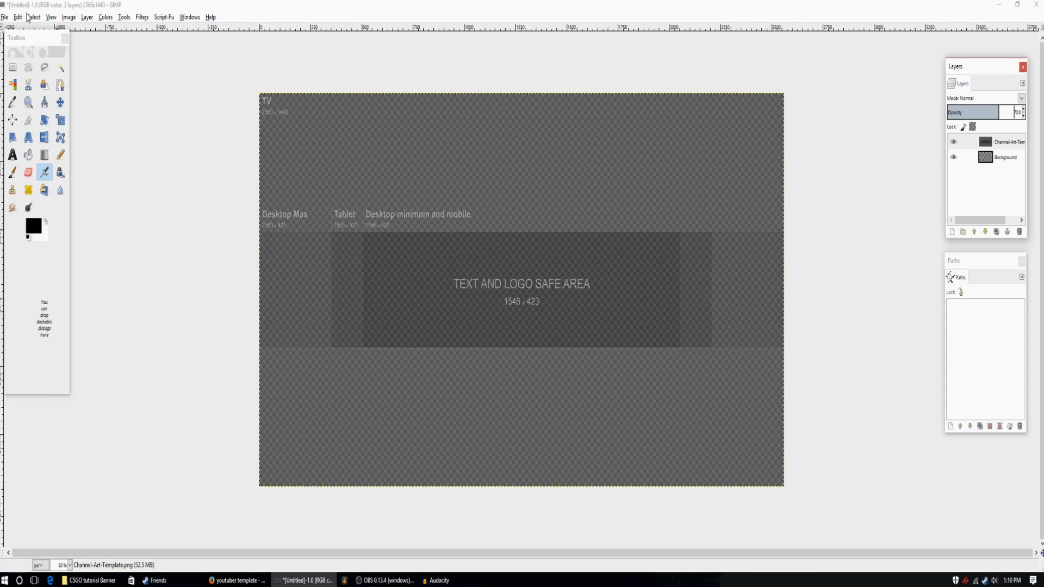
Add a new horizontal guide at position 720.
click(67, 18)
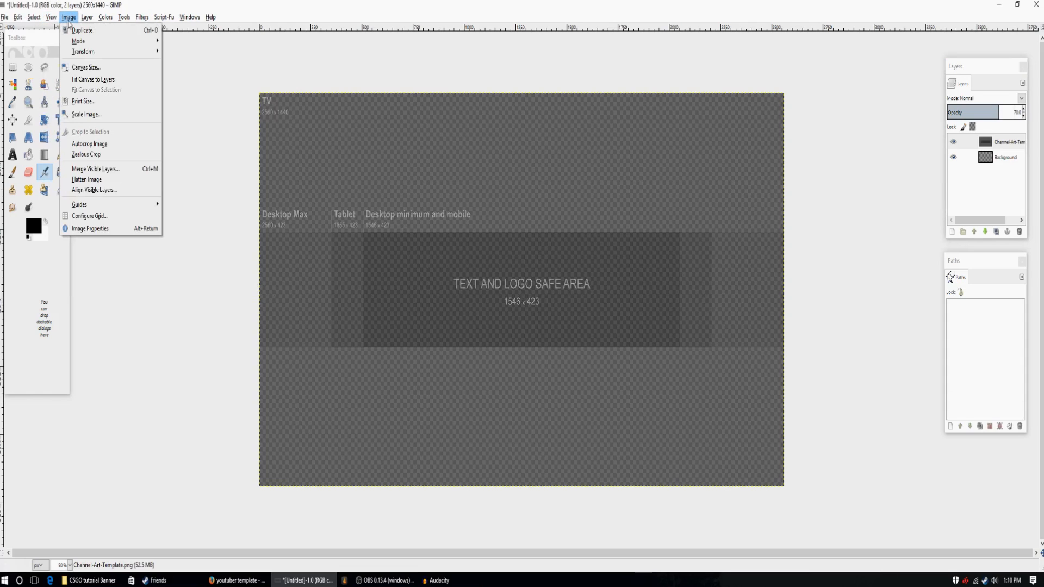
mouse_move(89, 209)
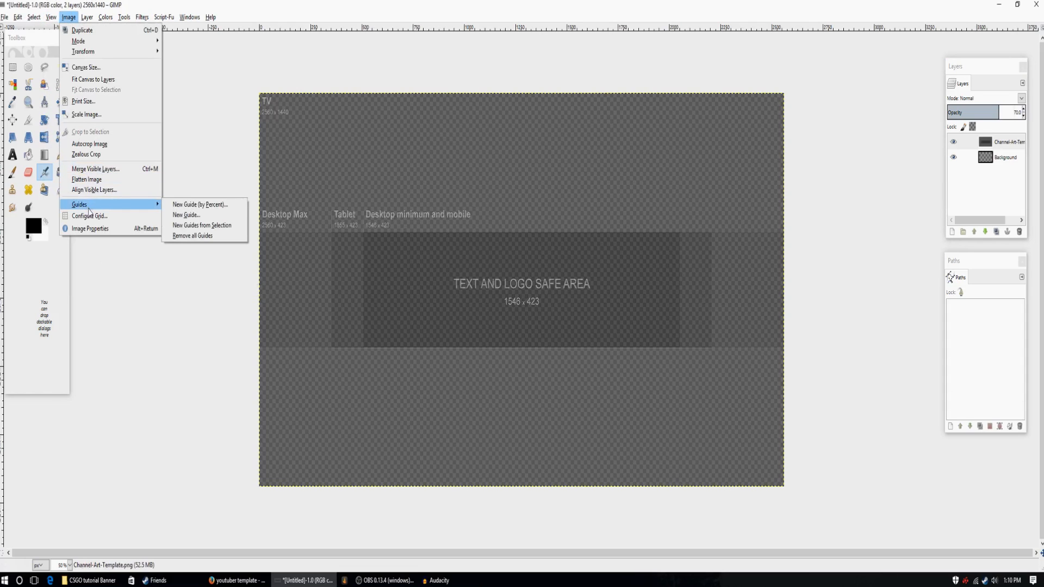
click(198, 218)
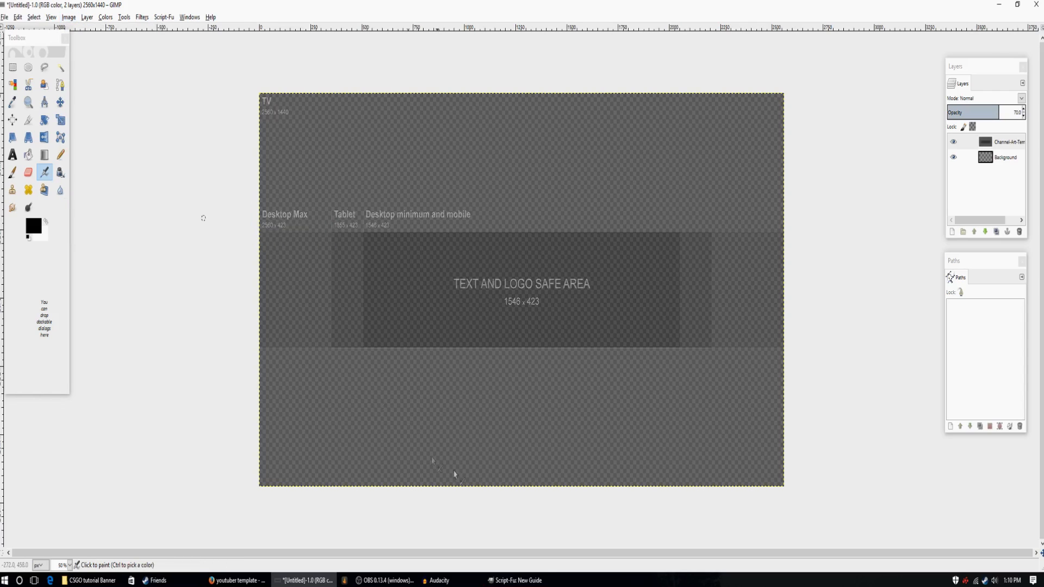
click(518, 585)
drag(512, 252, 546, 110)
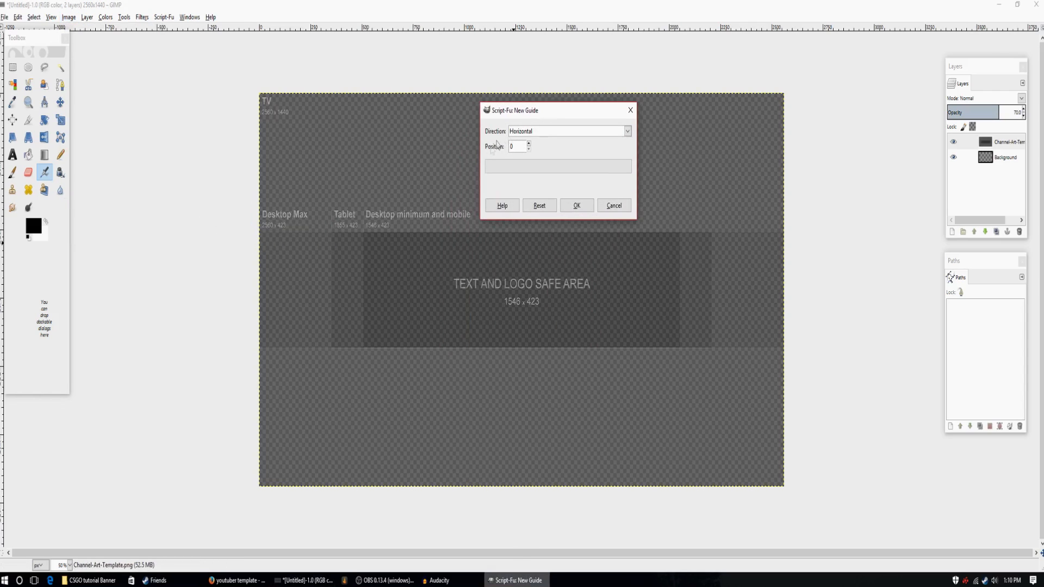
click(527, 134)
click(524, 144)
drag(544, 110, 662, 144)
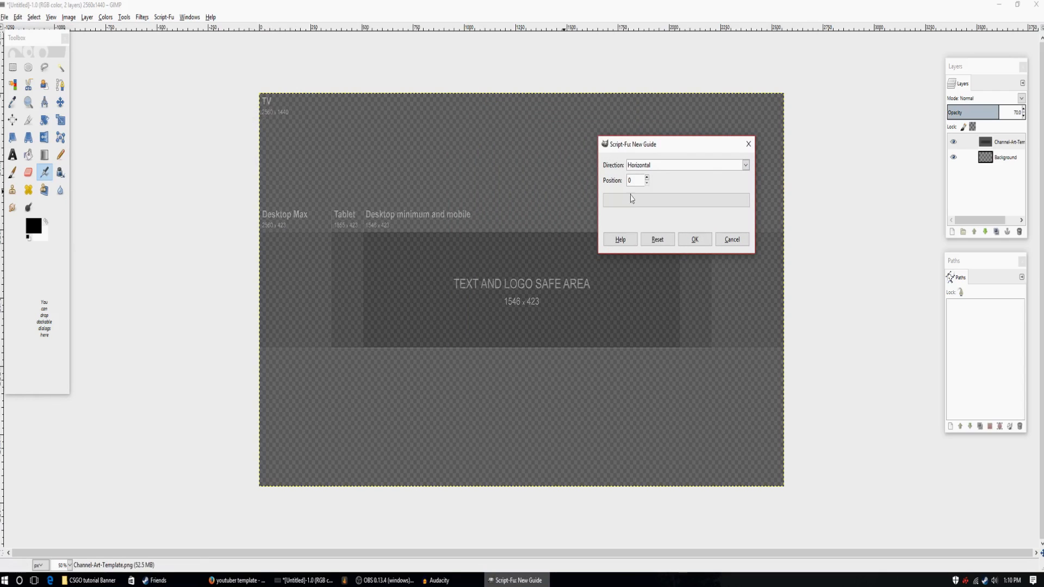
click(635, 181)
drag(647, 151, 832, 154)
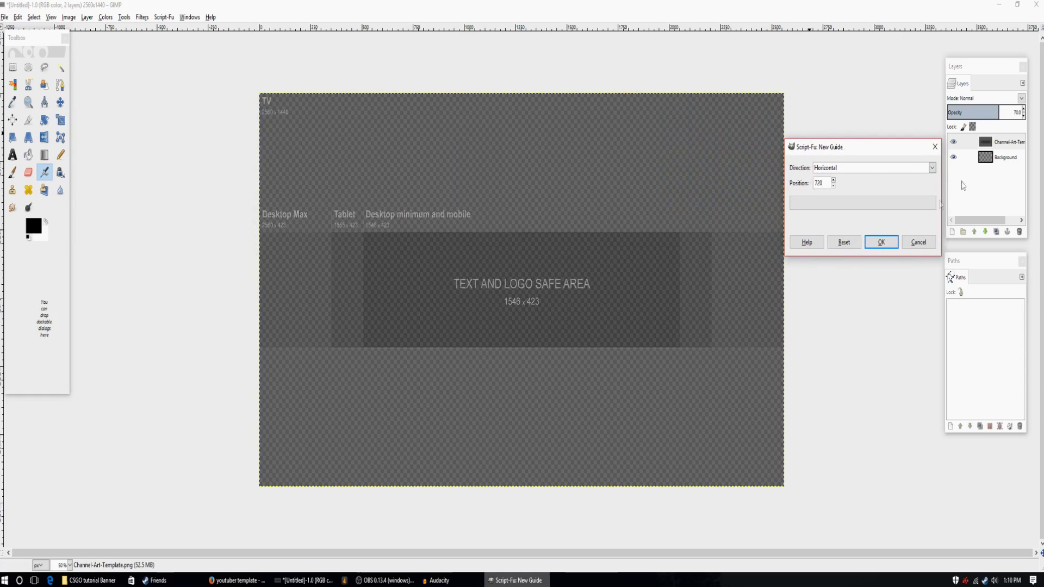
click(881, 242)
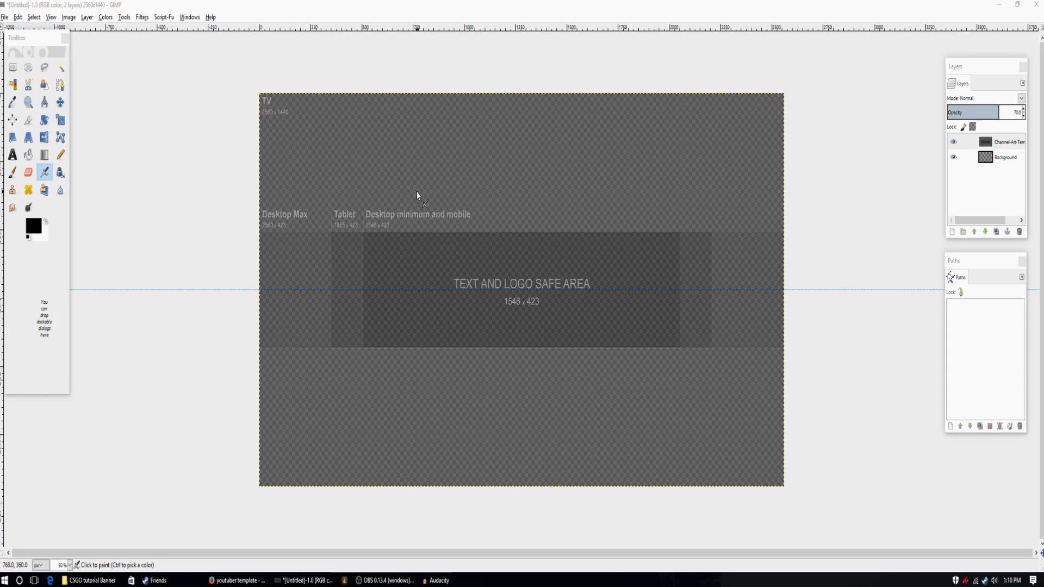
Preview the images in the CSGO tutorial Banner folder and add Mirage.png to the banner as a new layer.
click(4, 17)
click(4, 17)
click(5, 17)
click(32, 63)
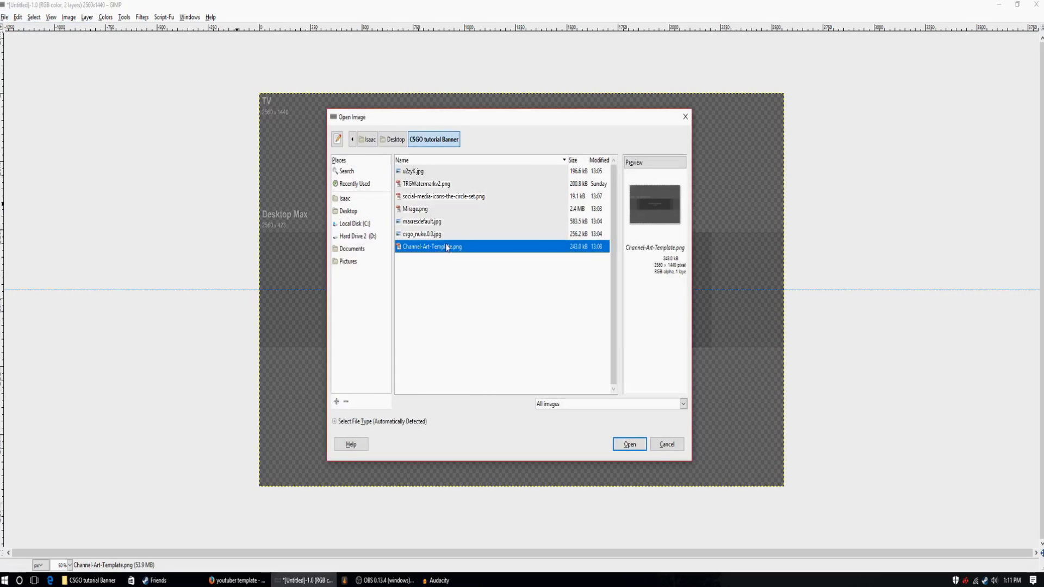
click(437, 234)
click(432, 221)
click(431, 211)
click(430, 197)
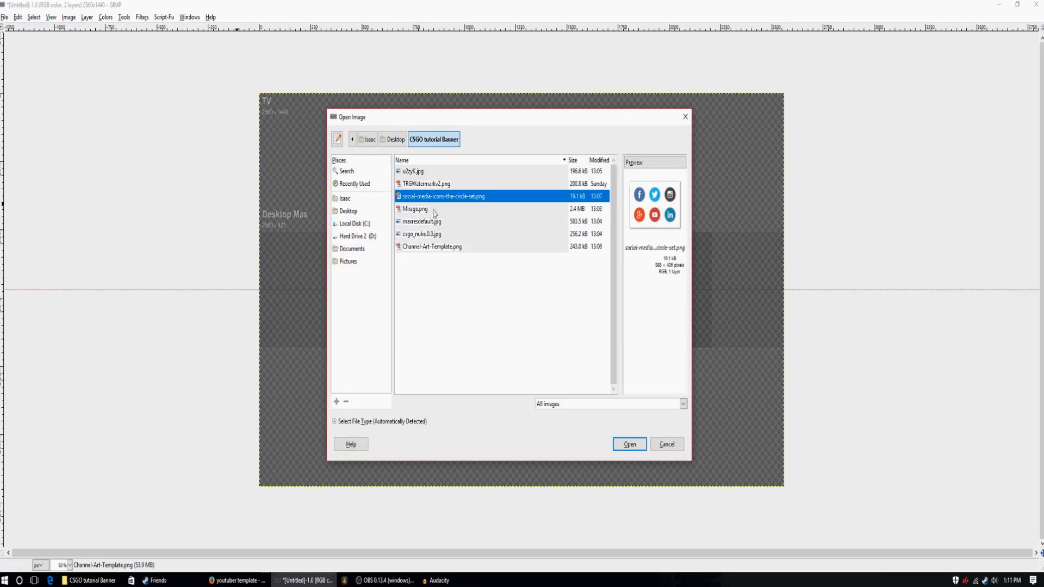
click(430, 221)
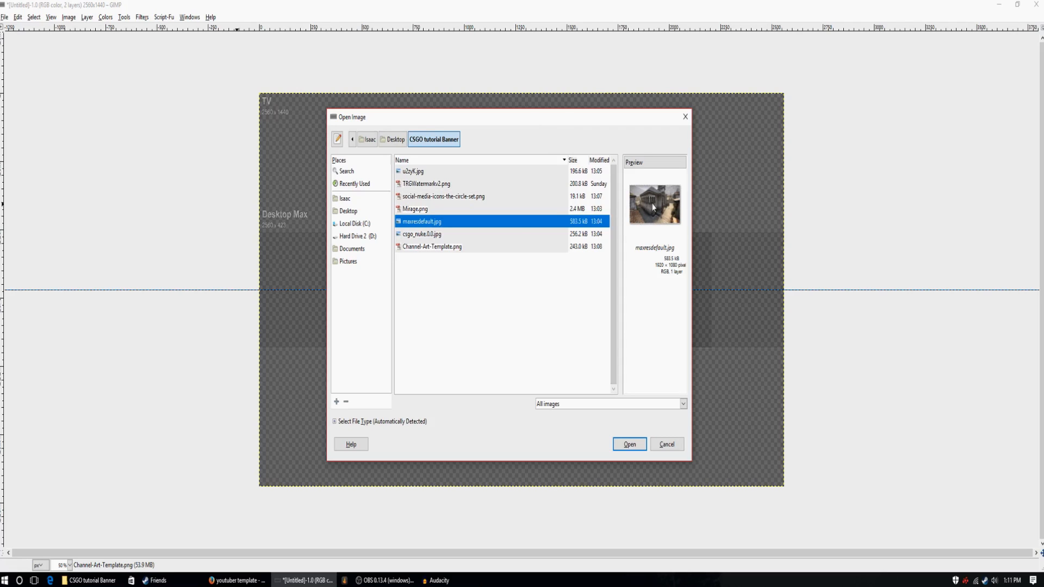
click(436, 197)
click(428, 209)
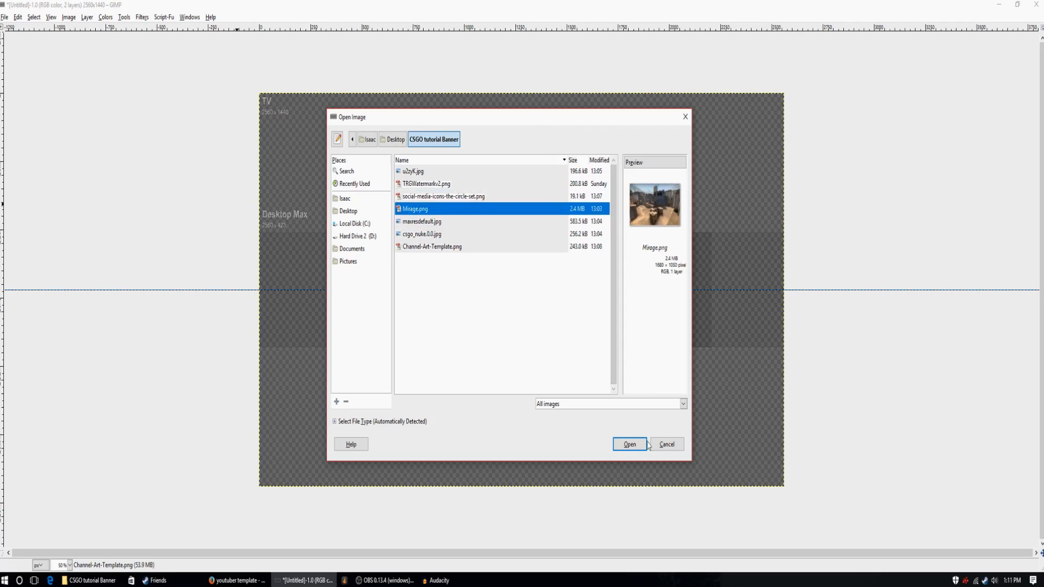
click(628, 446)
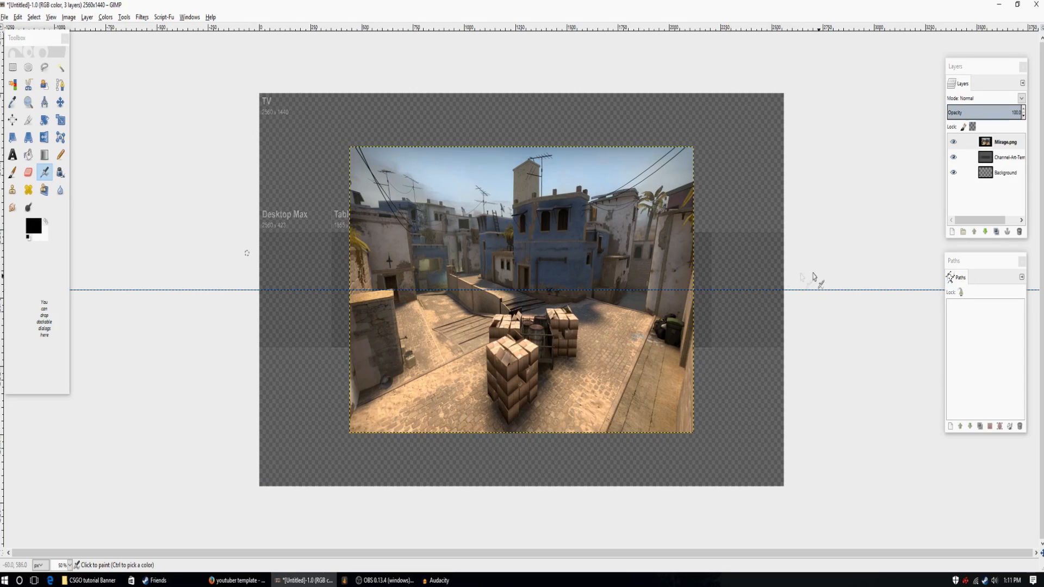
Scale the Mirage.png layer outward on all four sides to about 2594 × 1280 px, covering the full canvas width.
click(61, 120)
click(479, 201)
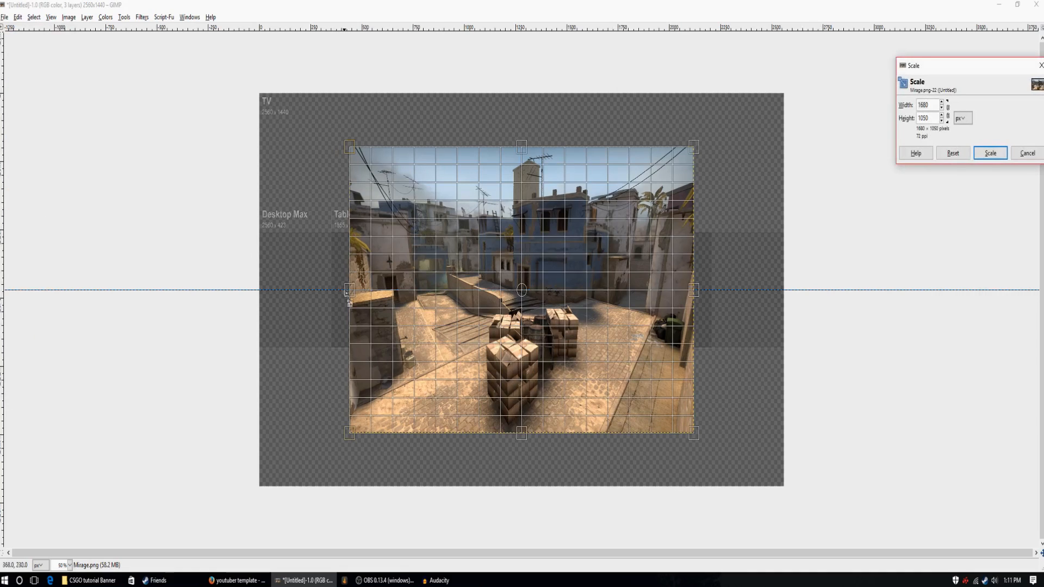
drag(350, 296, 260, 302)
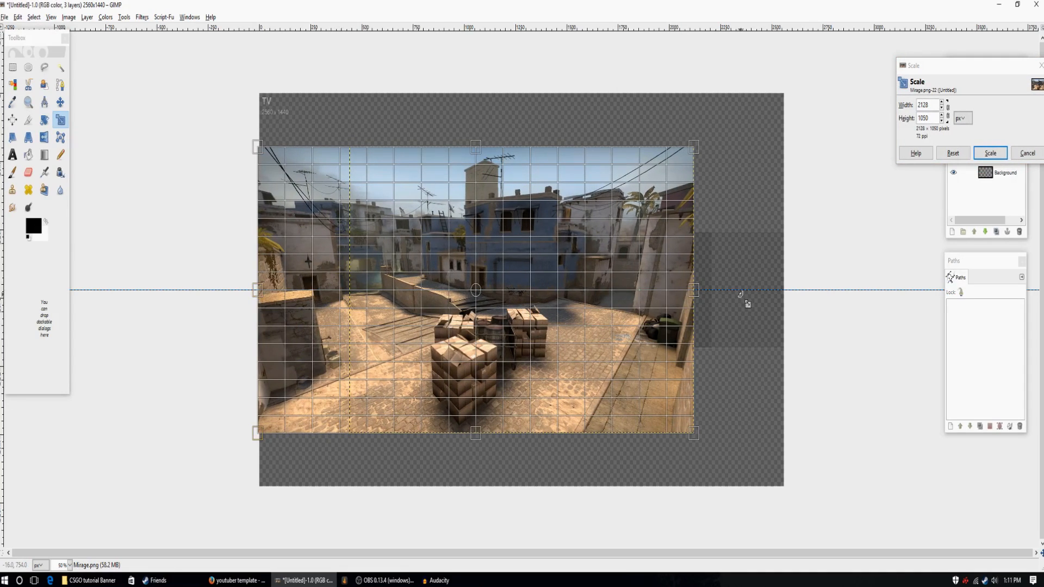
drag(695, 291, 789, 290)
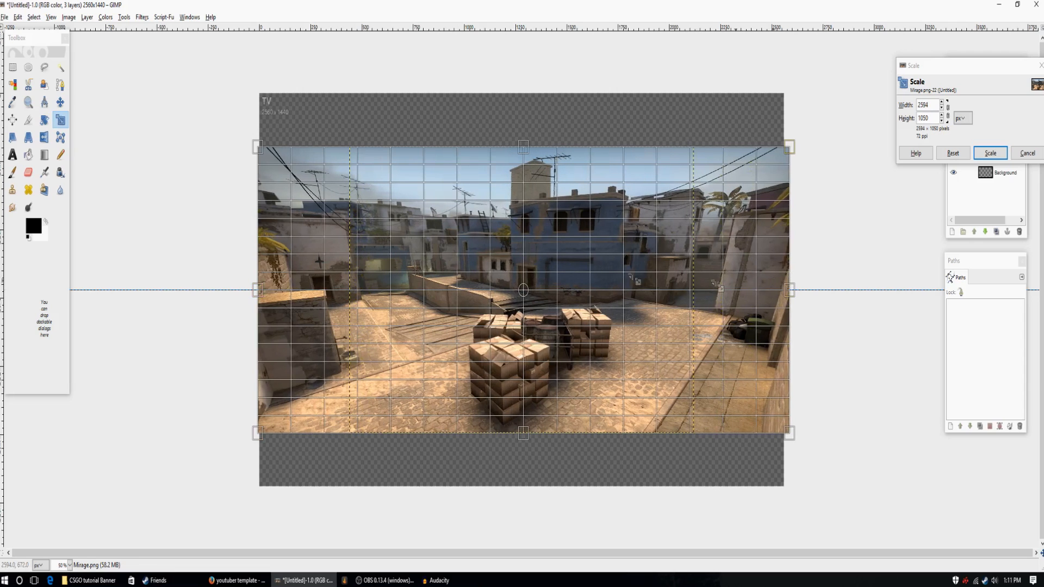
drag(520, 146, 521, 117)
drag(526, 434, 530, 466)
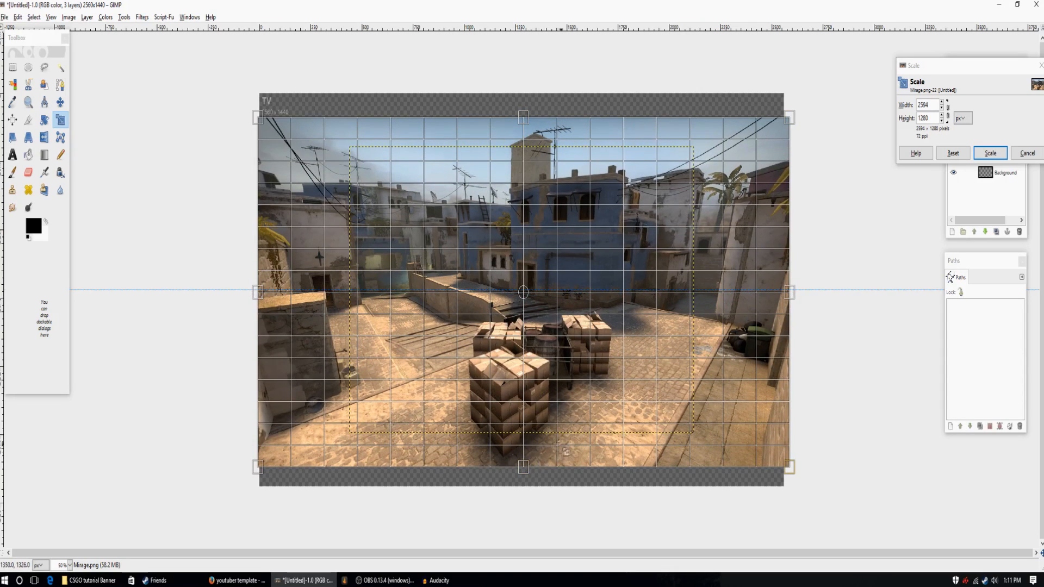
click(990, 153)
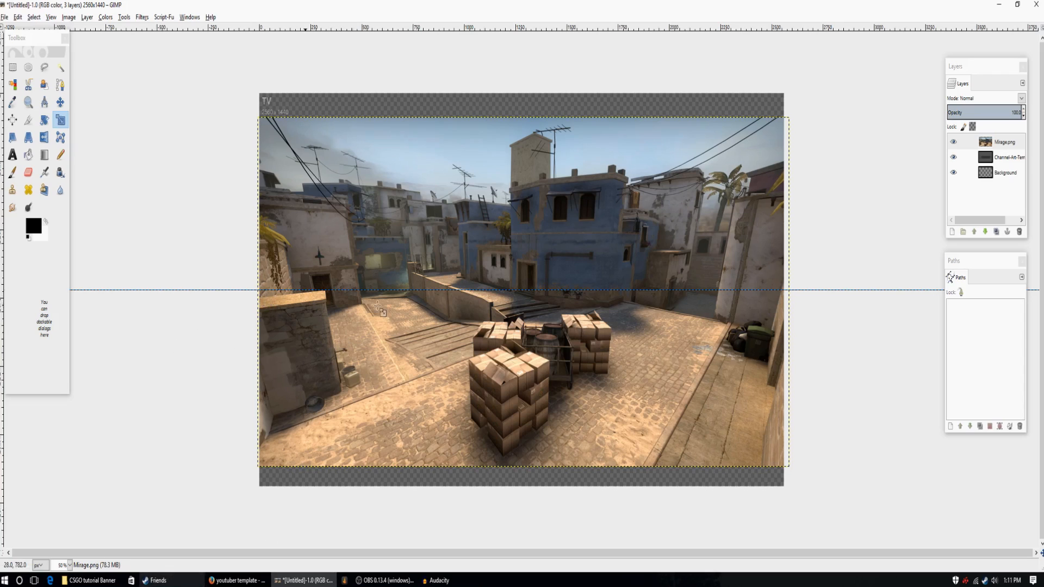
Raise the template layer temporarily as a guide and delete the part of the Mirage.png layer above the text and logo safe area band.
click(997, 158)
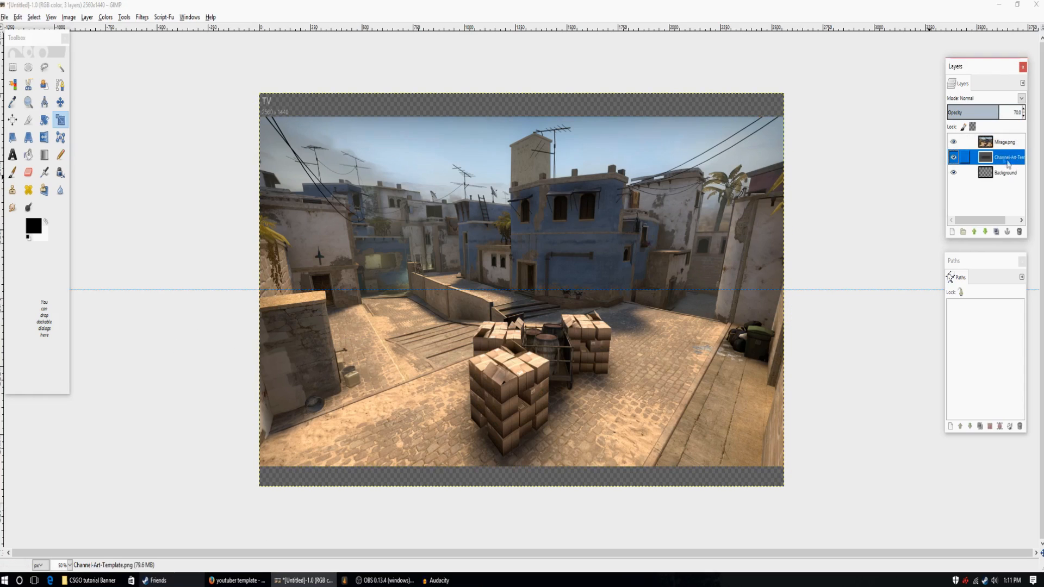
click(974, 232)
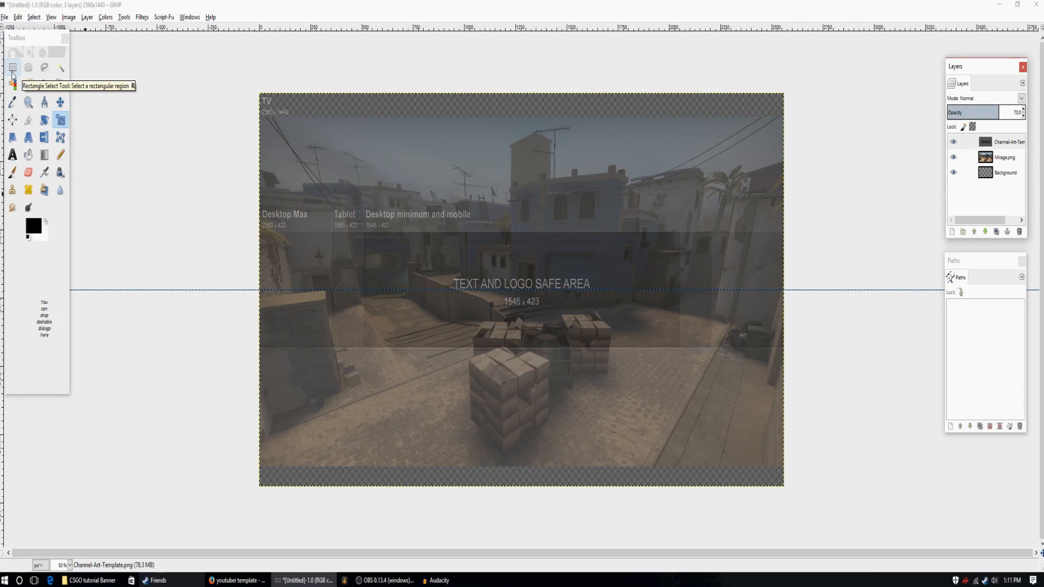
click(12, 69)
drag(165, 59, 912, 233)
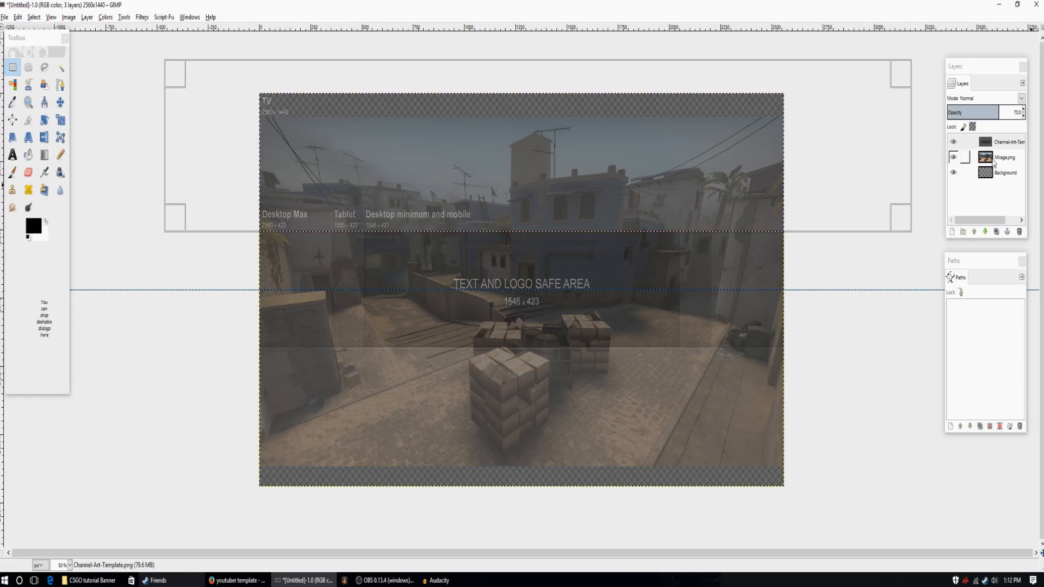
click(986, 233)
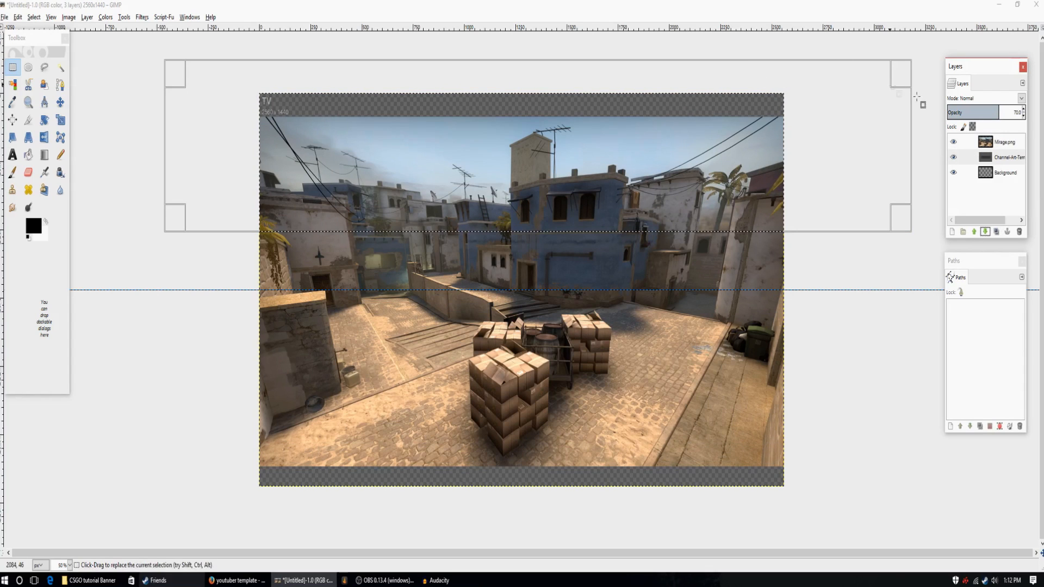
click(1003, 143)
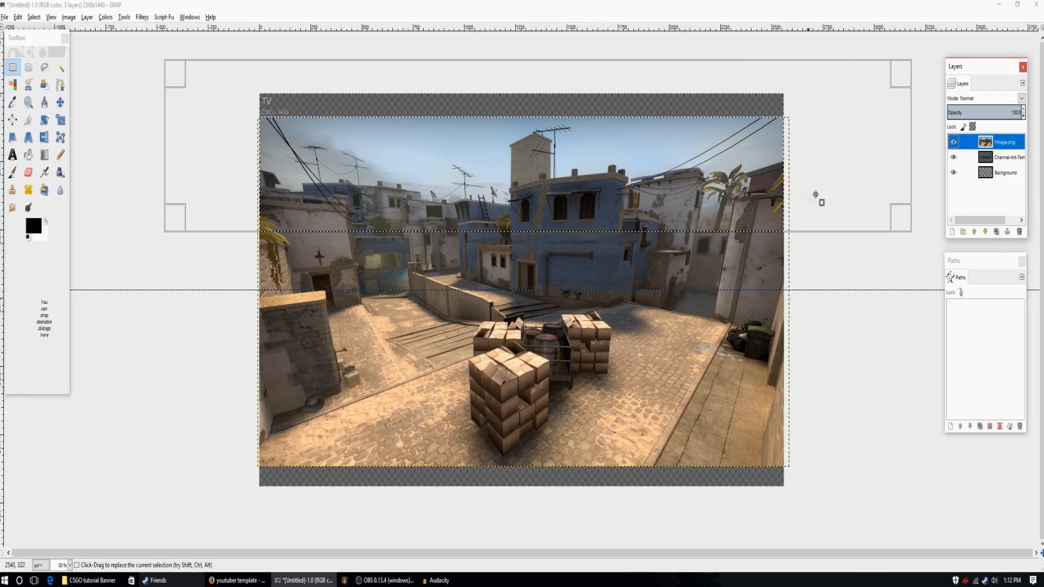
key(Delete)
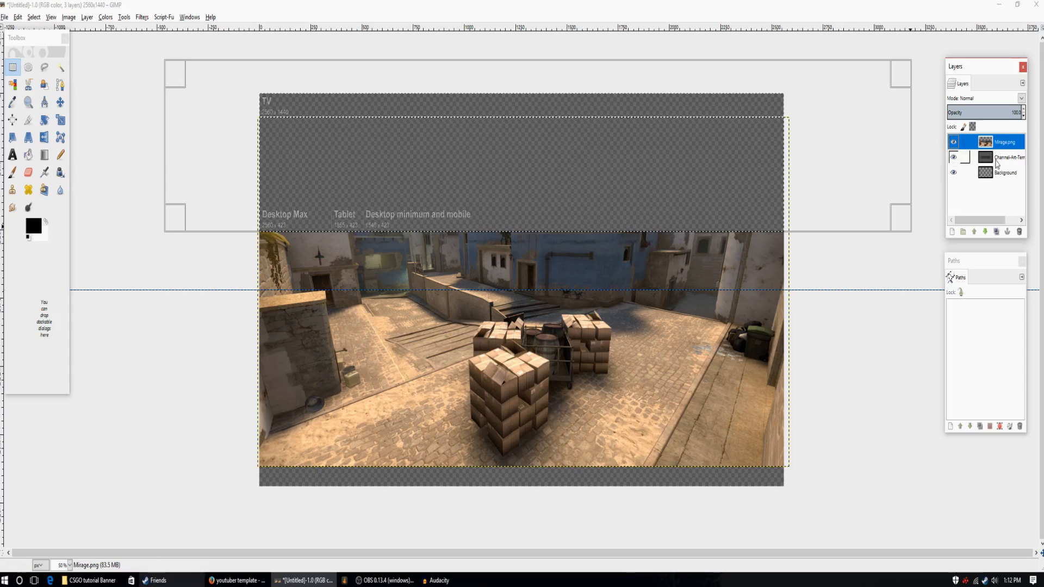
Move the Channel-Art-Template.png layer above Mirage.png and select a full-width rectangle covering everything below the safe area band.
click(978, 157)
click(973, 233)
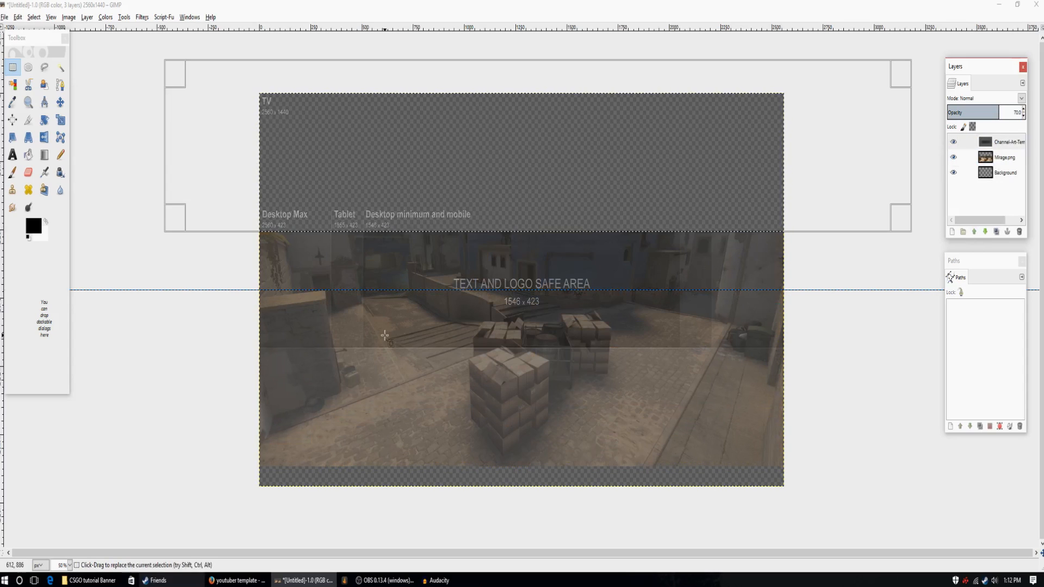
drag(204, 508, 838, 347)
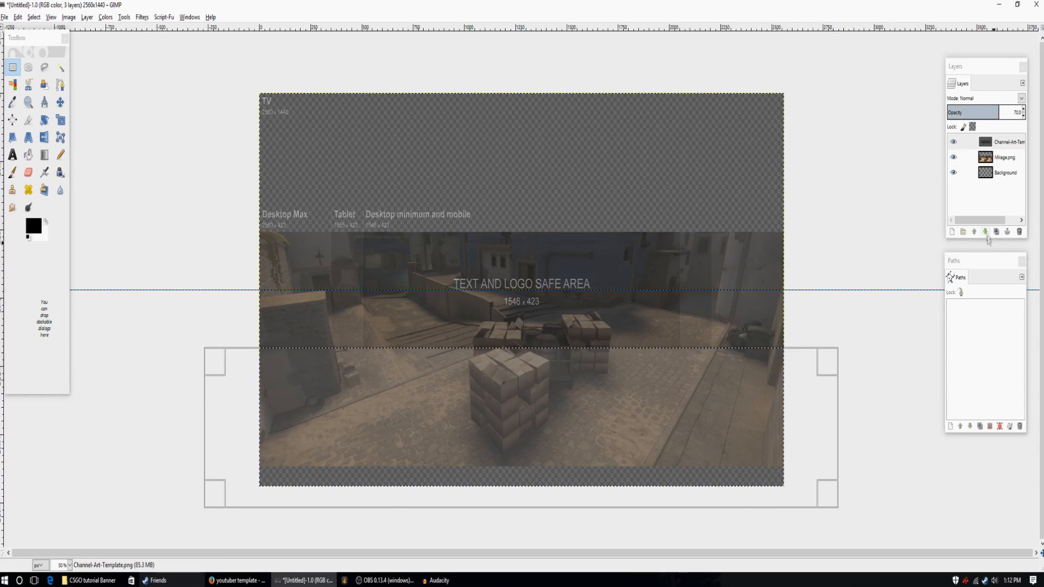
click(985, 231)
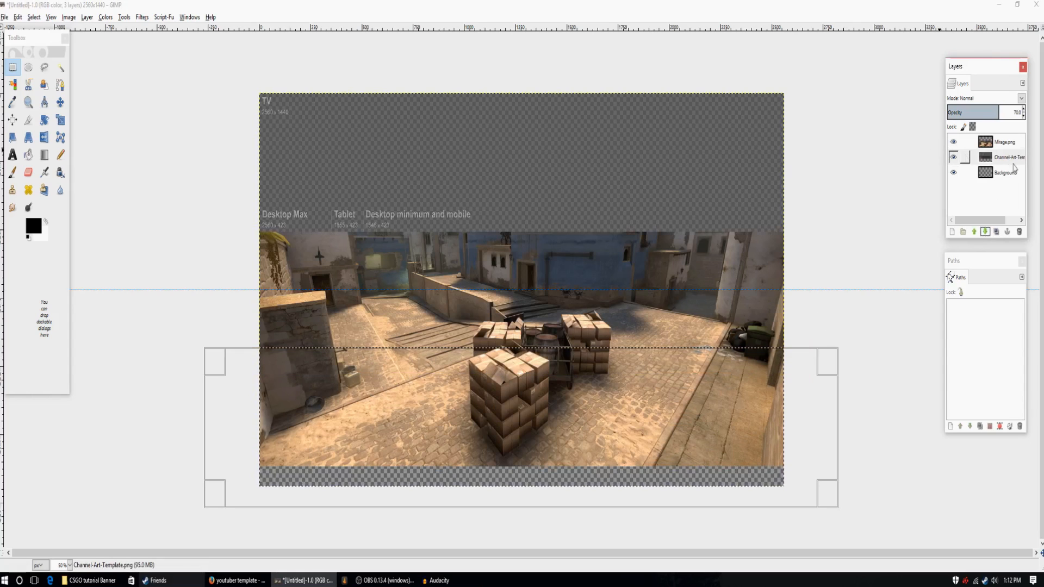
click(18, 17)
click(30, 30)
click(18, 17)
click(25, 30)
click(18, 17)
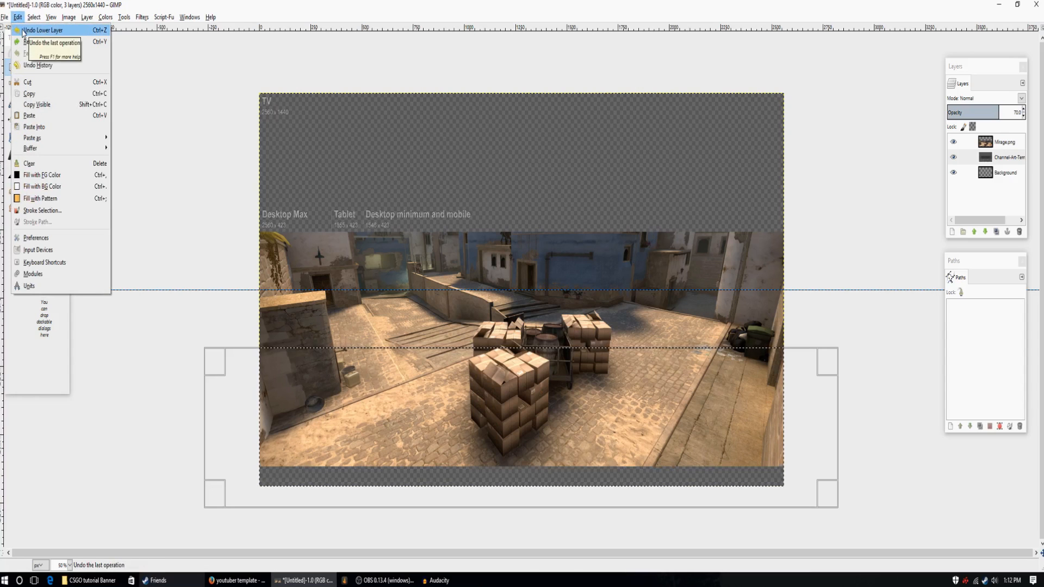
click(24, 30)
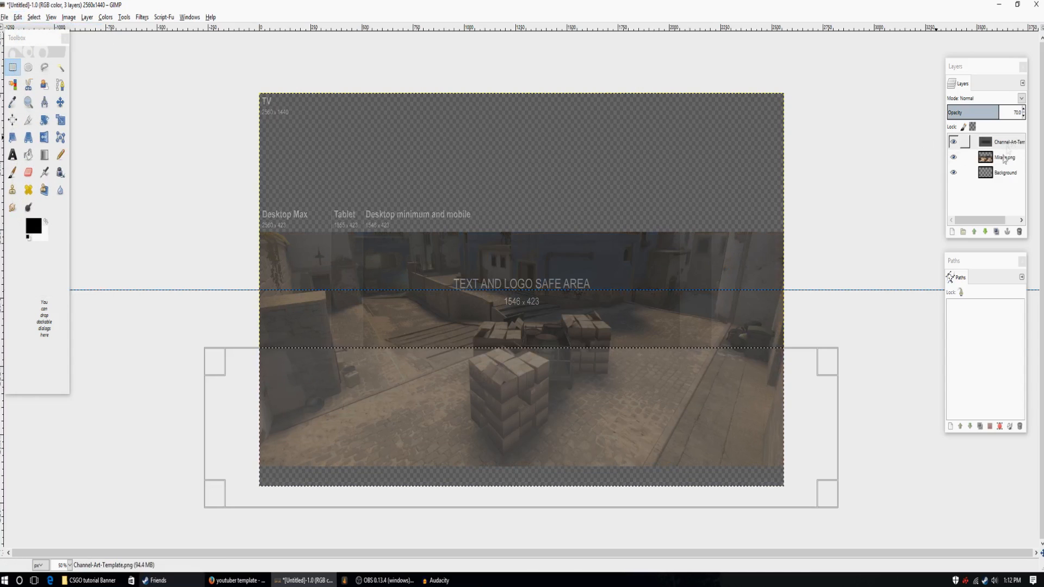
Raise the Mirage.png layer above the template, delete its selected part below the safe area band, and clear the selection.
click(1003, 157)
click(974, 232)
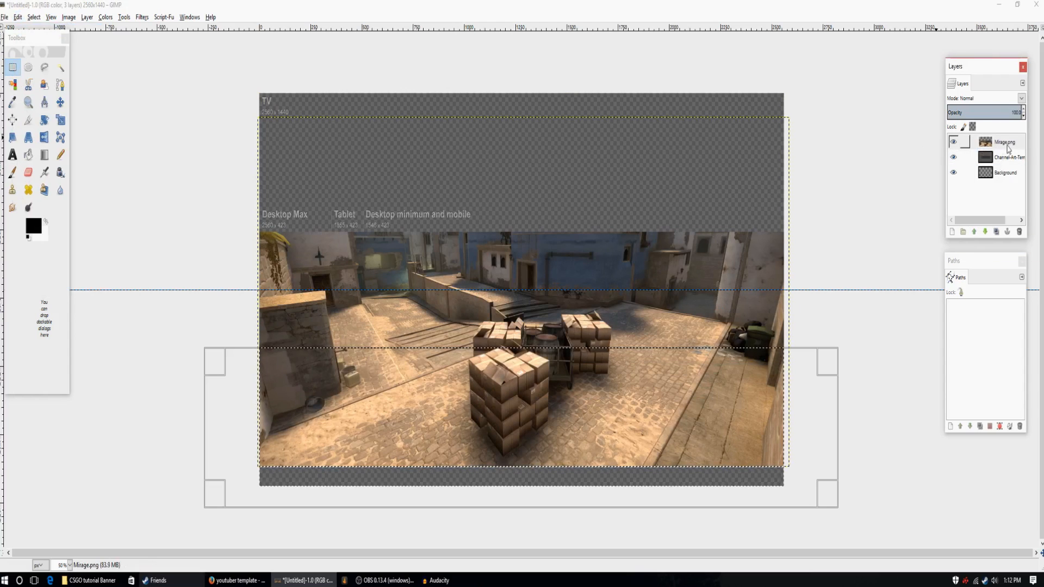
key(Delete)
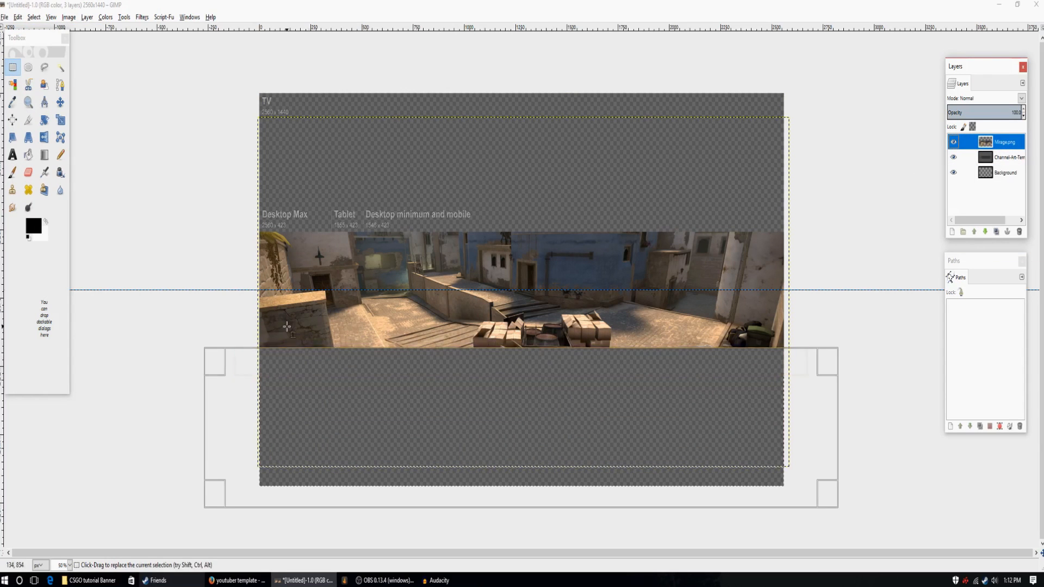
click(61, 68)
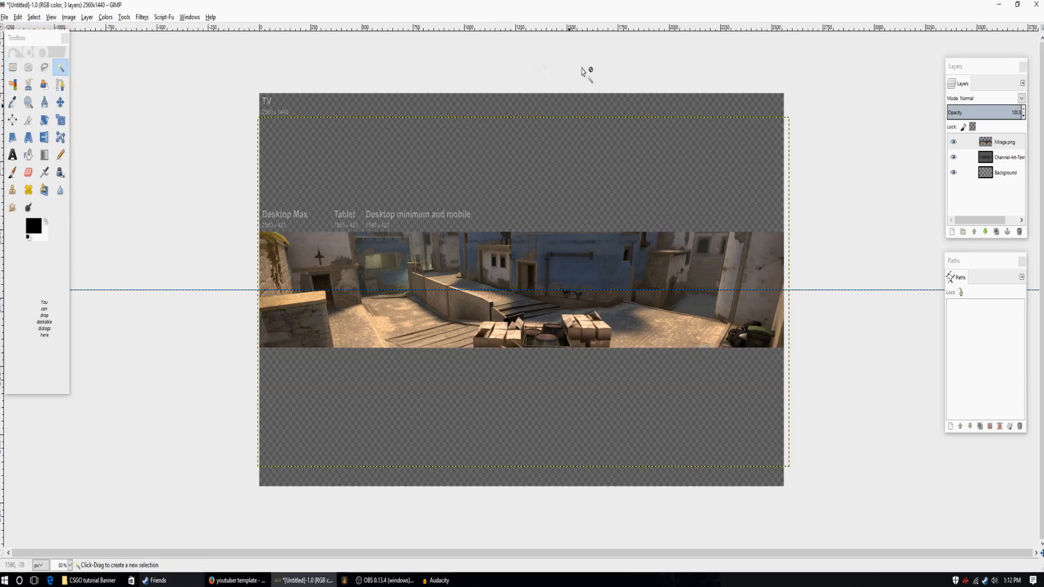
Toggle the visibility of the Channel-Art-Template.png and Mirage.png layers to compare the cropped strip with the template.
click(954, 158)
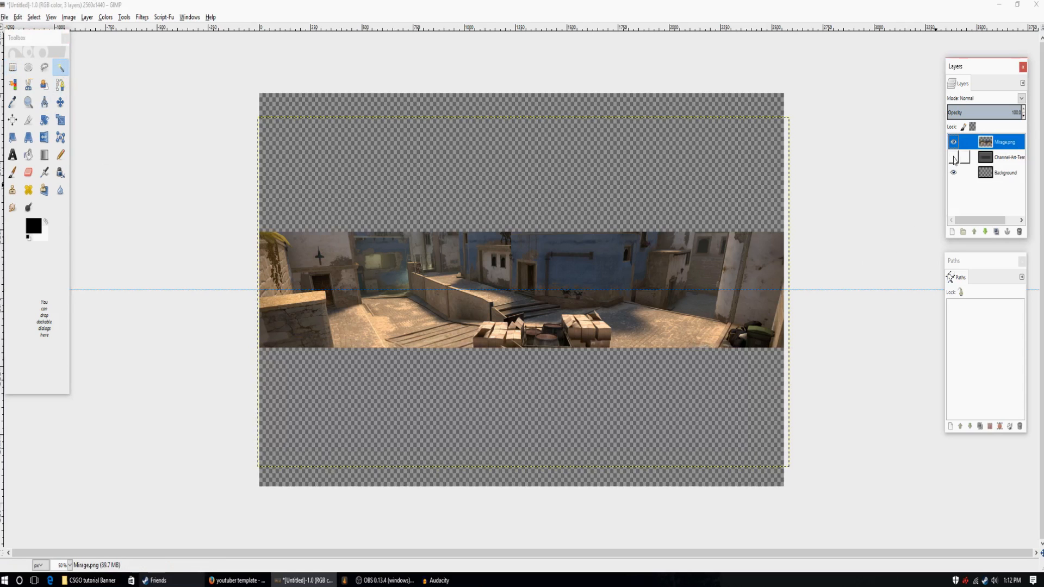
click(954, 159)
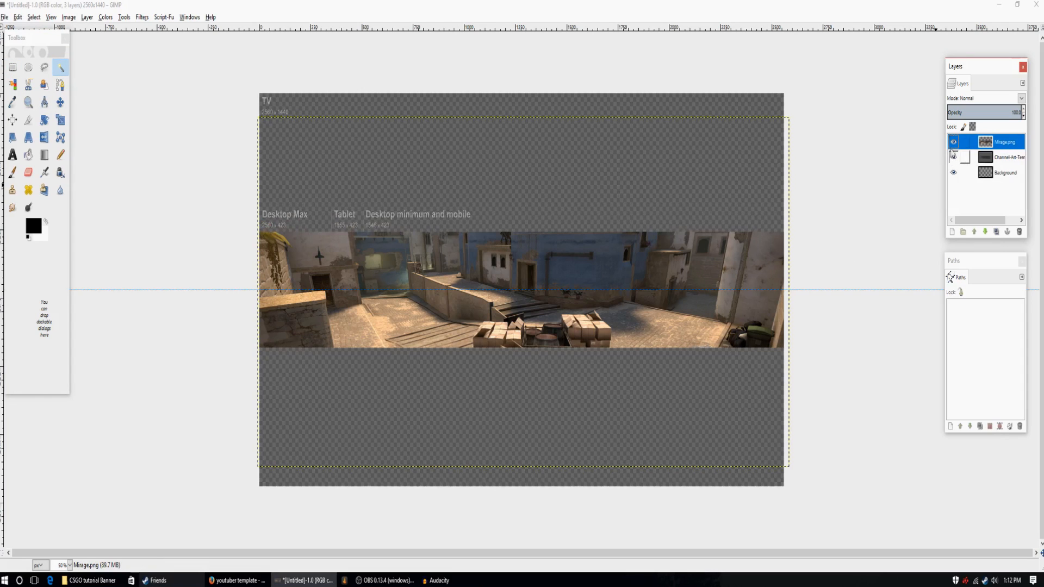
click(953, 143)
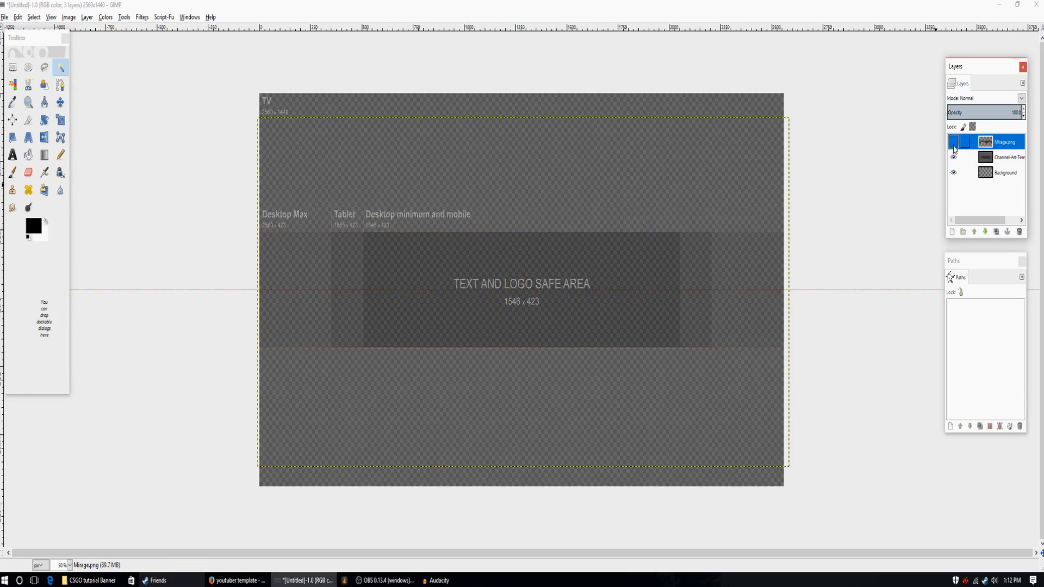
click(953, 142)
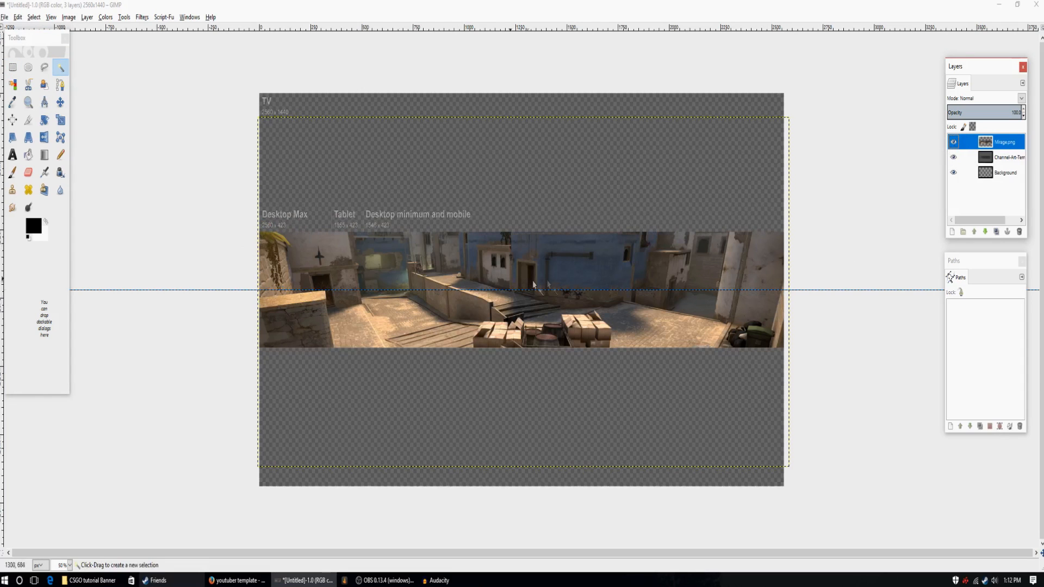
click(953, 143)
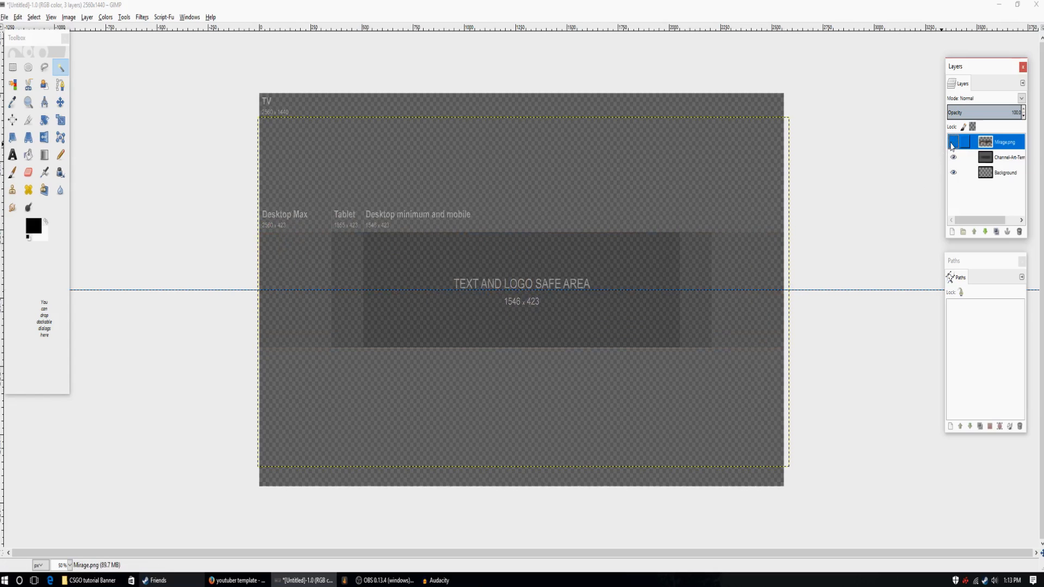
click(953, 144)
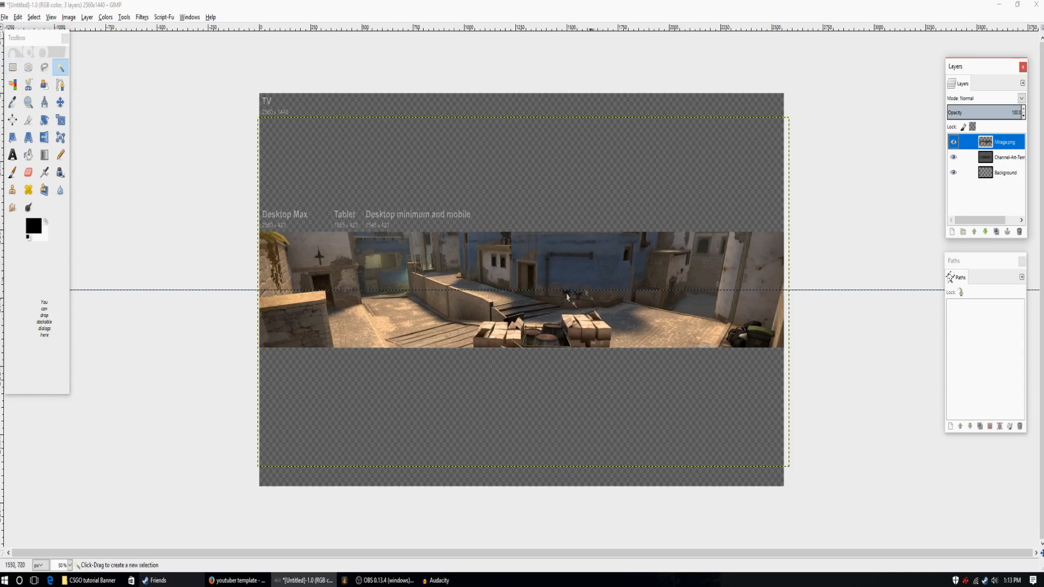
Preview the images in the CSGO tutorial Banner folder, open u2zyK.jpg as a separate image and maximize its window.
click(5, 17)
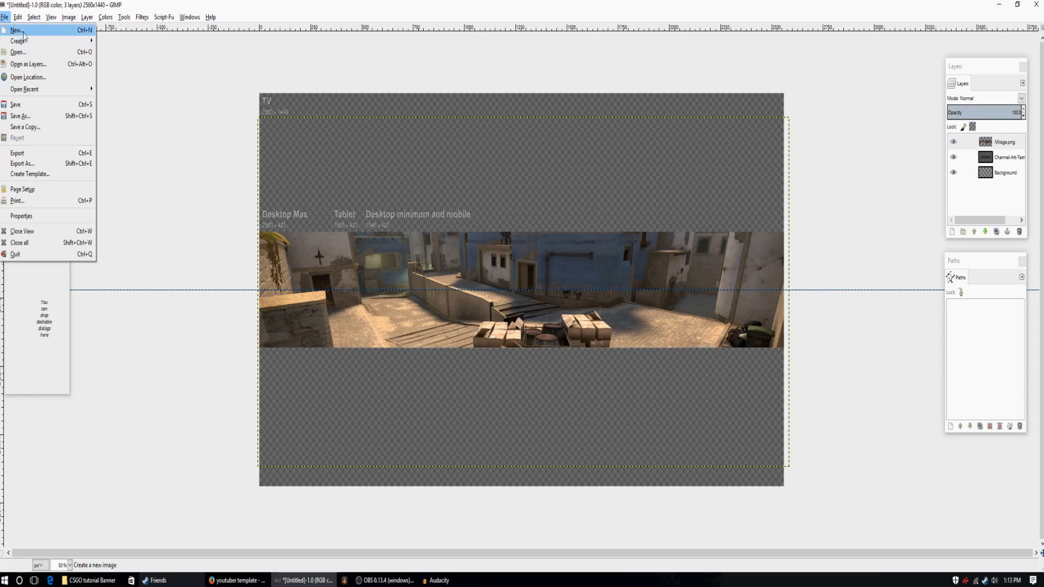
click(25, 53)
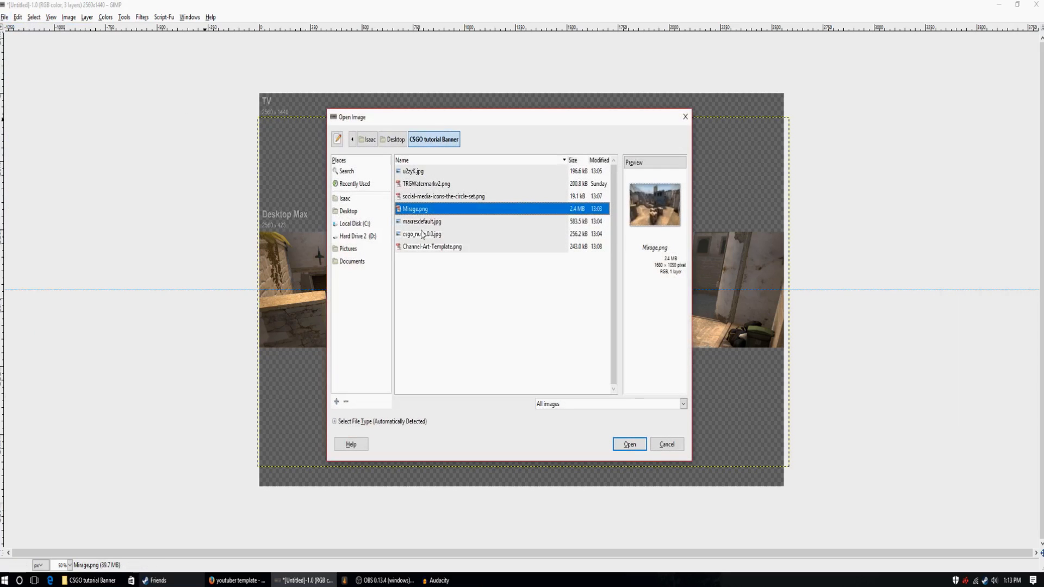
key(Down)
key(Down)
key(Down)
click(435, 197)
click(435, 184)
click(430, 171)
click(433, 183)
click(429, 161)
click(429, 172)
click(429, 209)
click(428, 234)
click(424, 248)
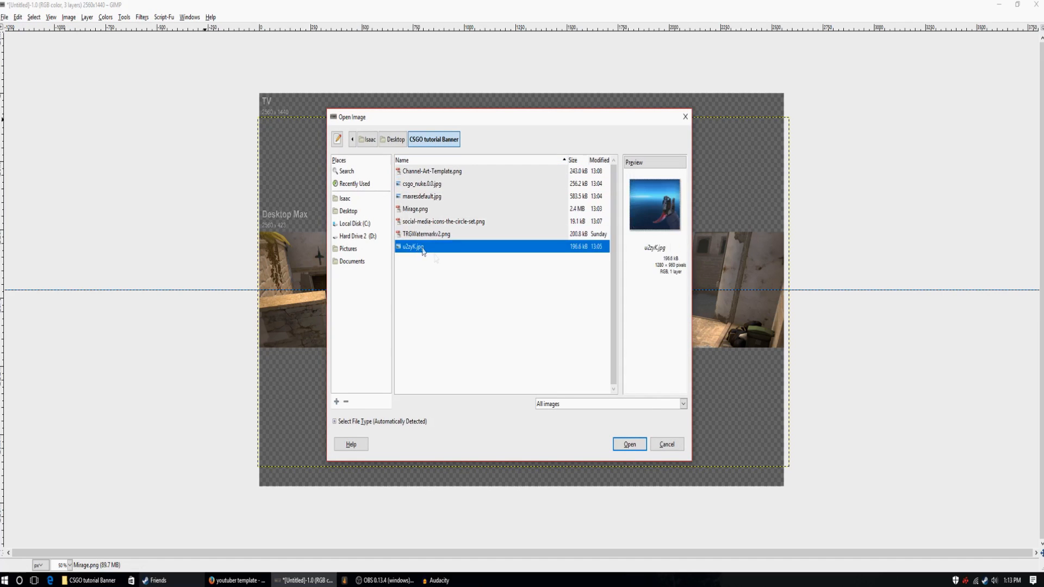
click(631, 444)
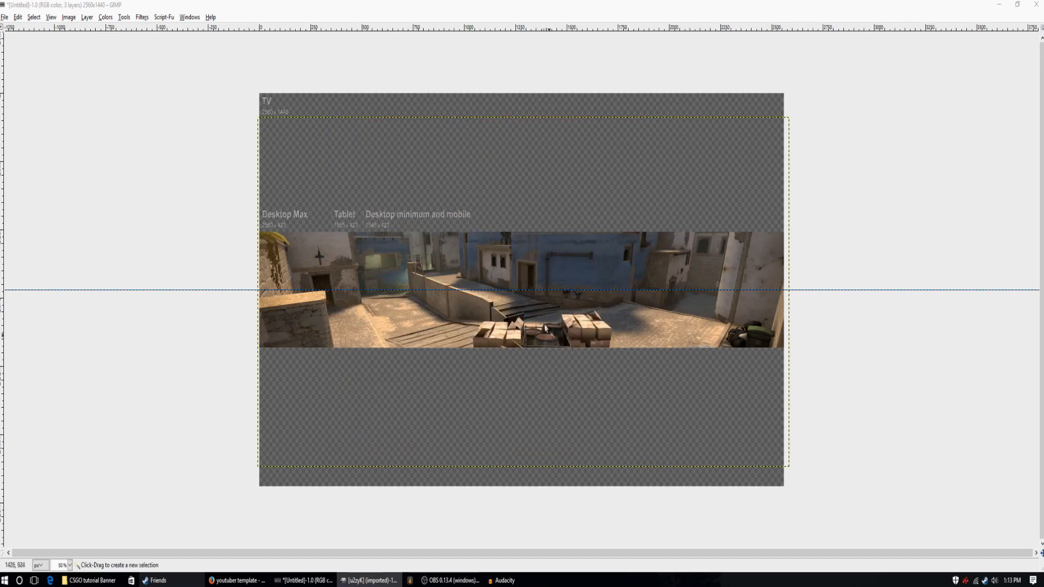
click(1018, 5)
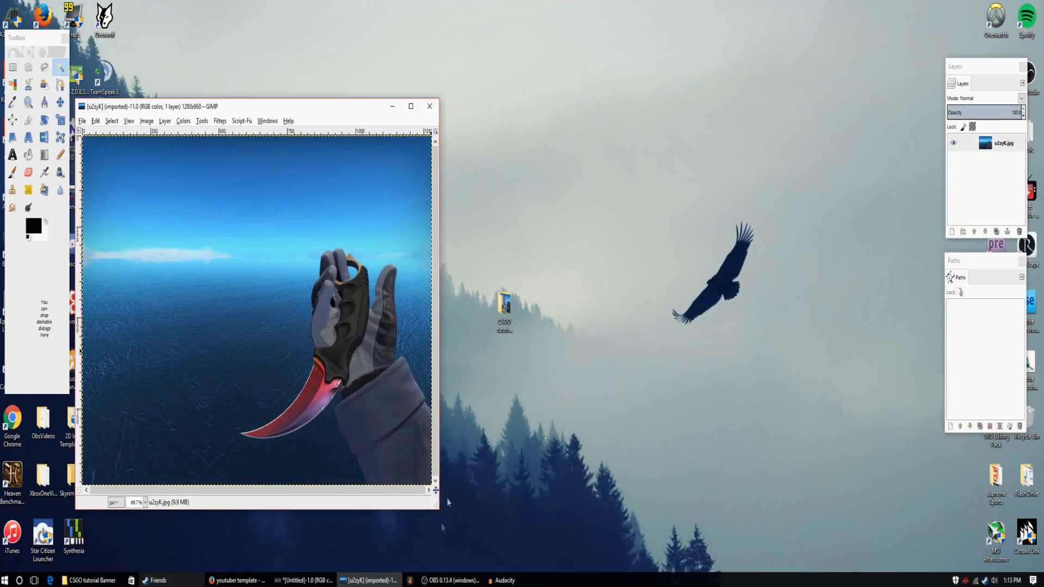
click(411, 106)
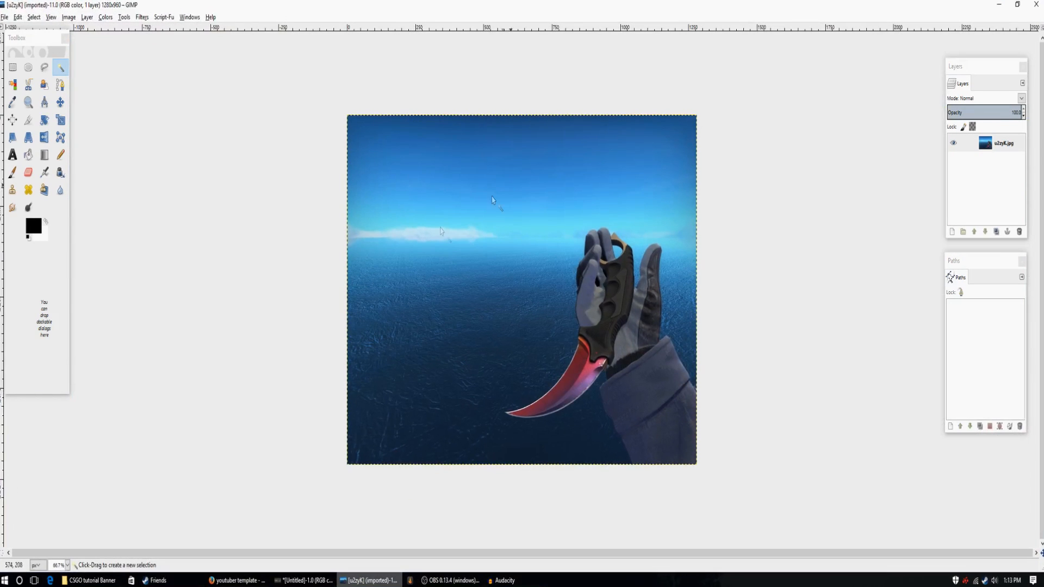
Choose the Paths tool and start a path just outside the image's right edge, level with the outer edge of the sleeve.
click(67, 565)
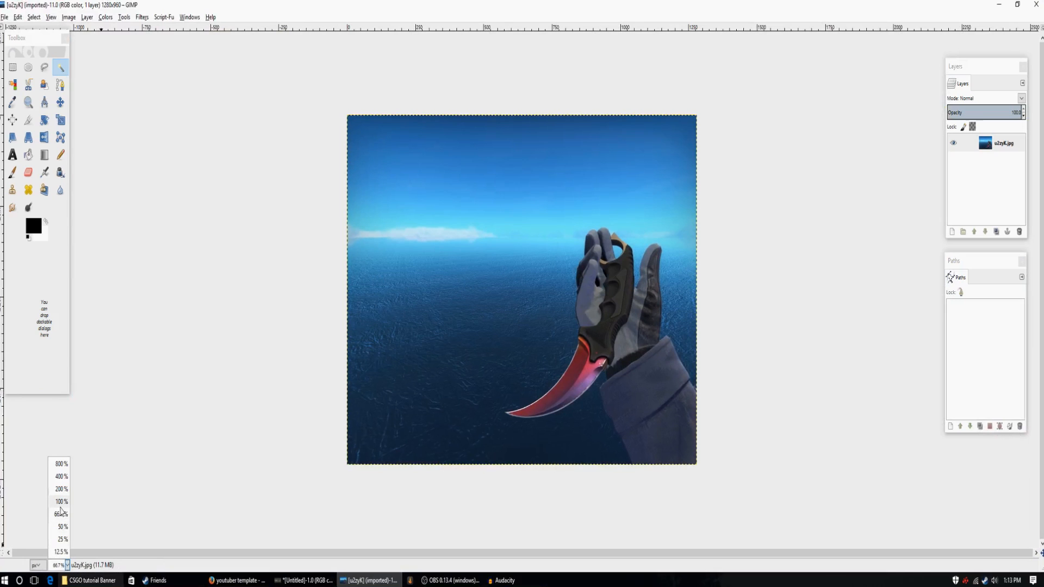
click(61, 503)
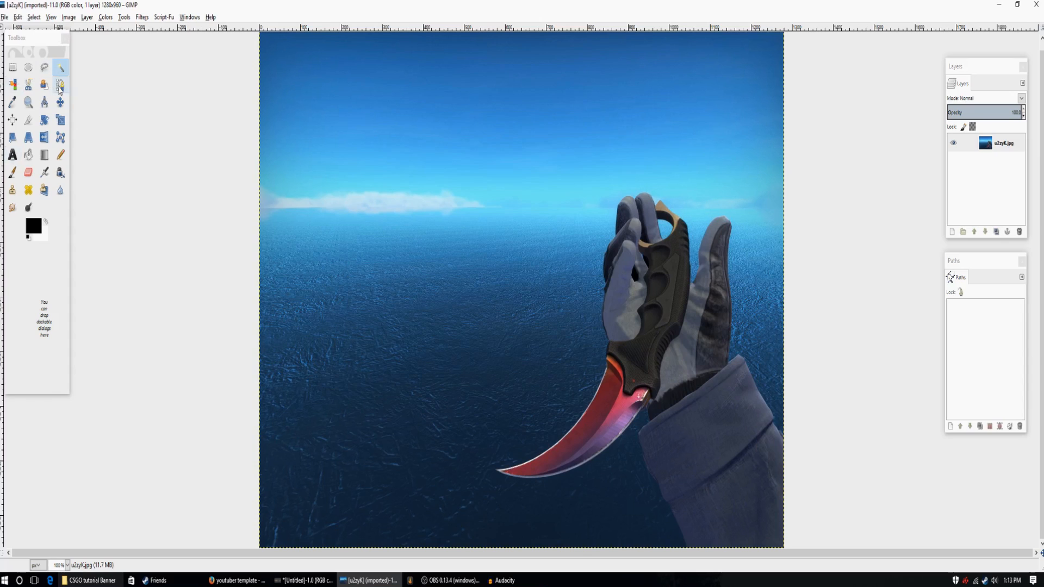
click(60, 85)
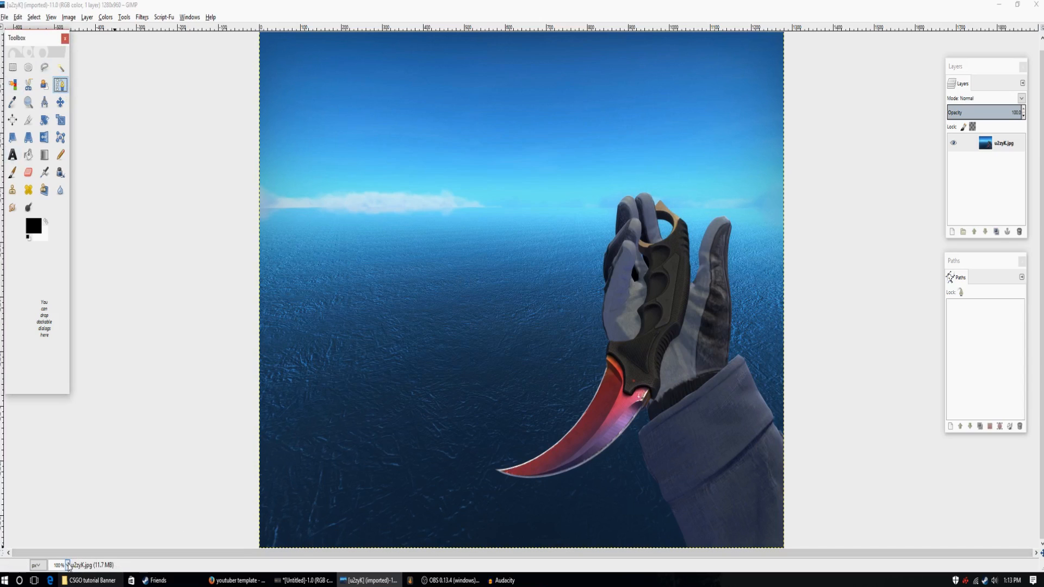
click(67, 565)
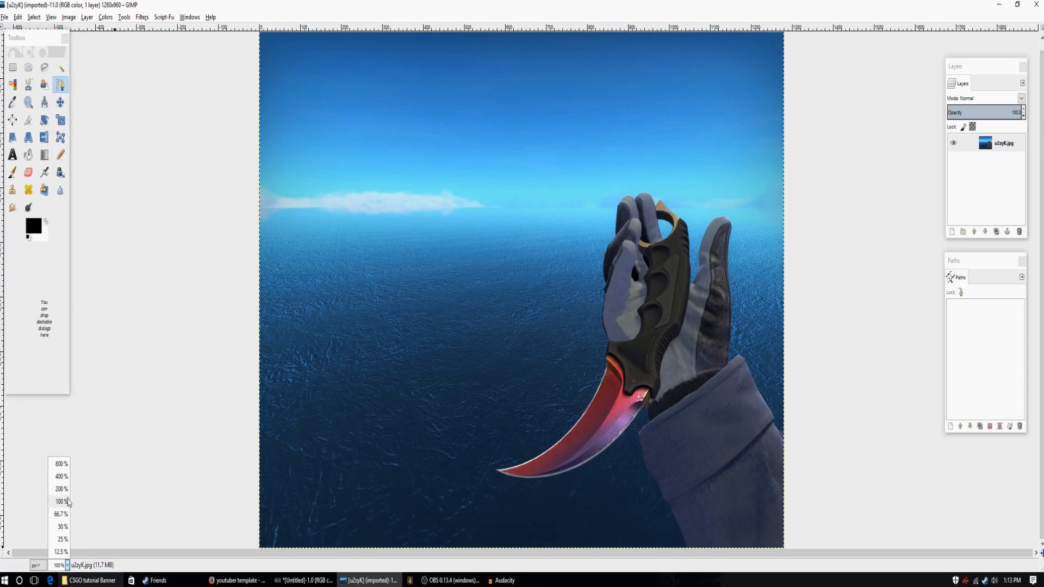
click(63, 489)
scroll(604, 495, down, 5)
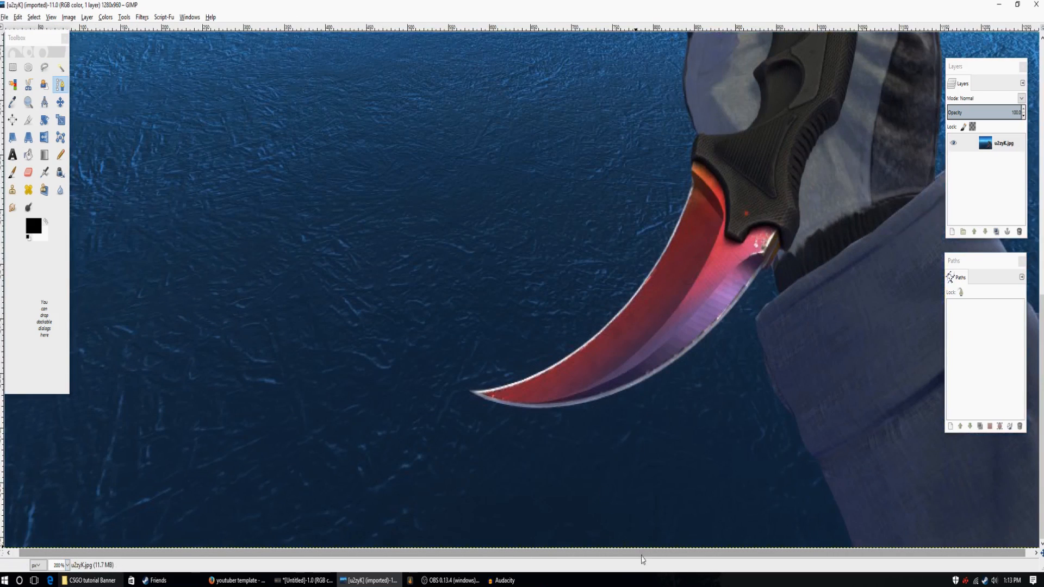
scroll(642, 560, right, 1)
click(67, 566)
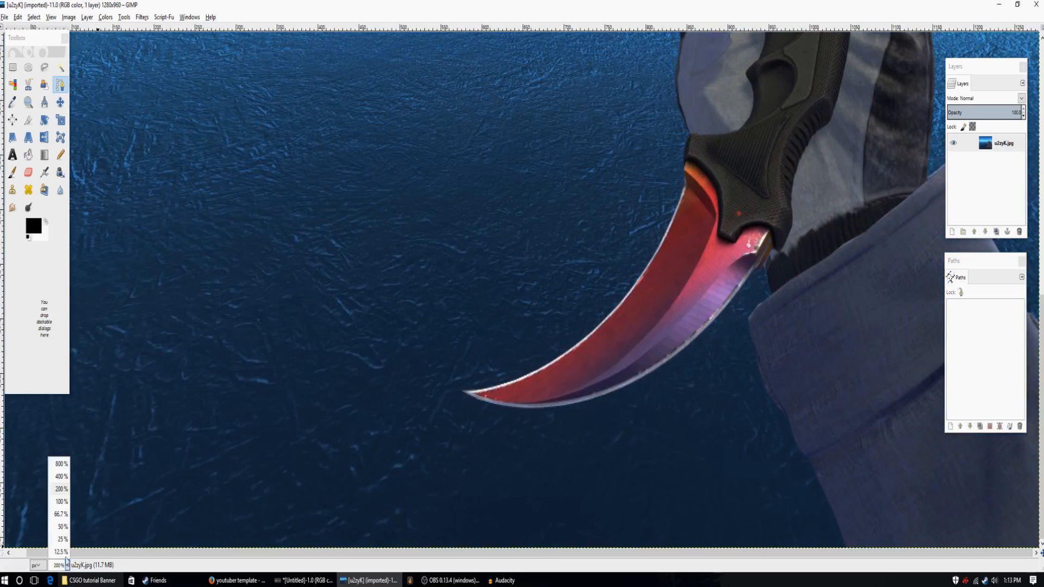
click(61, 501)
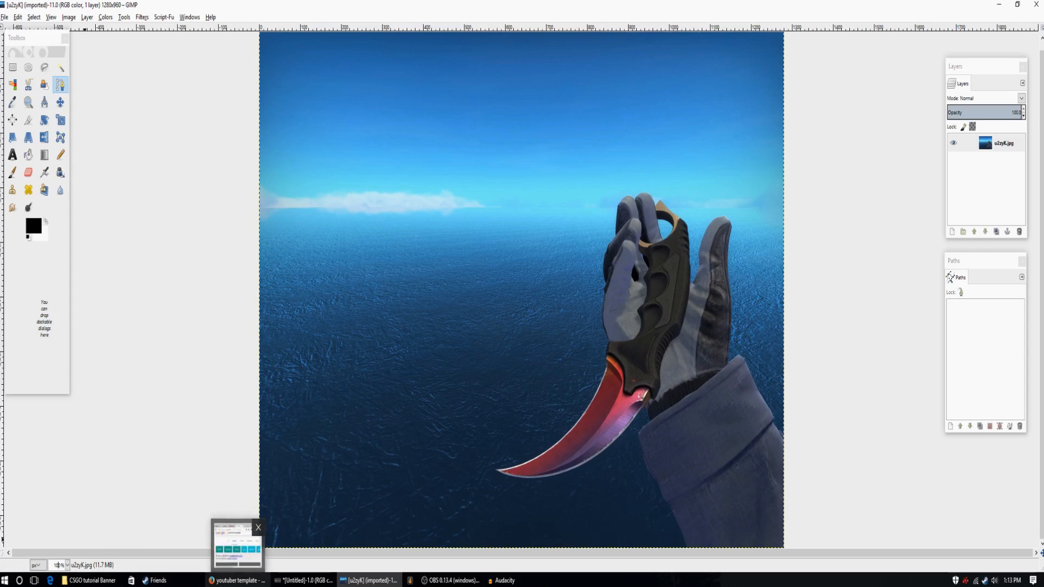
key(Return)
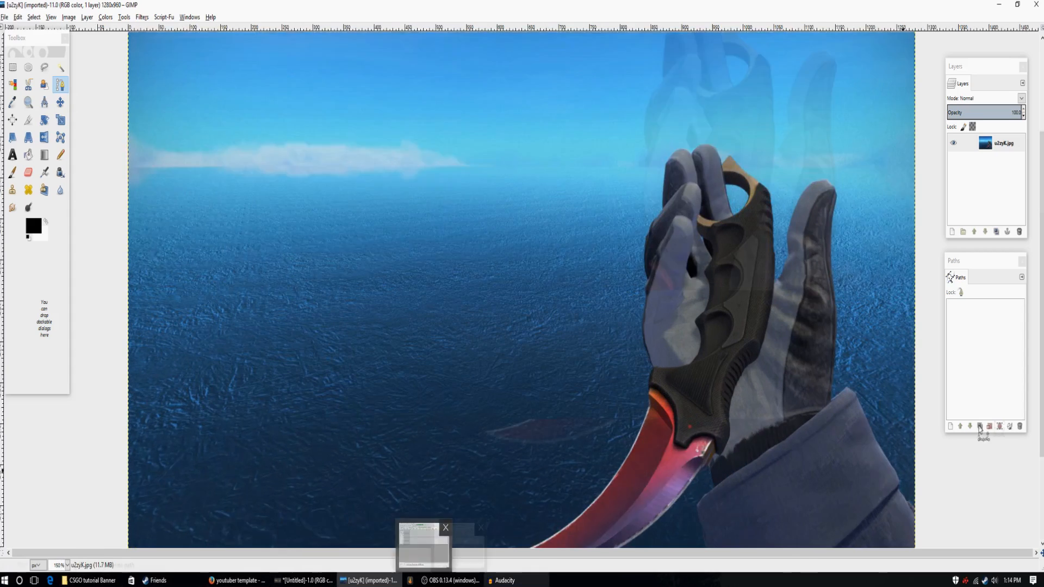
scroll(925, 471, down, 3)
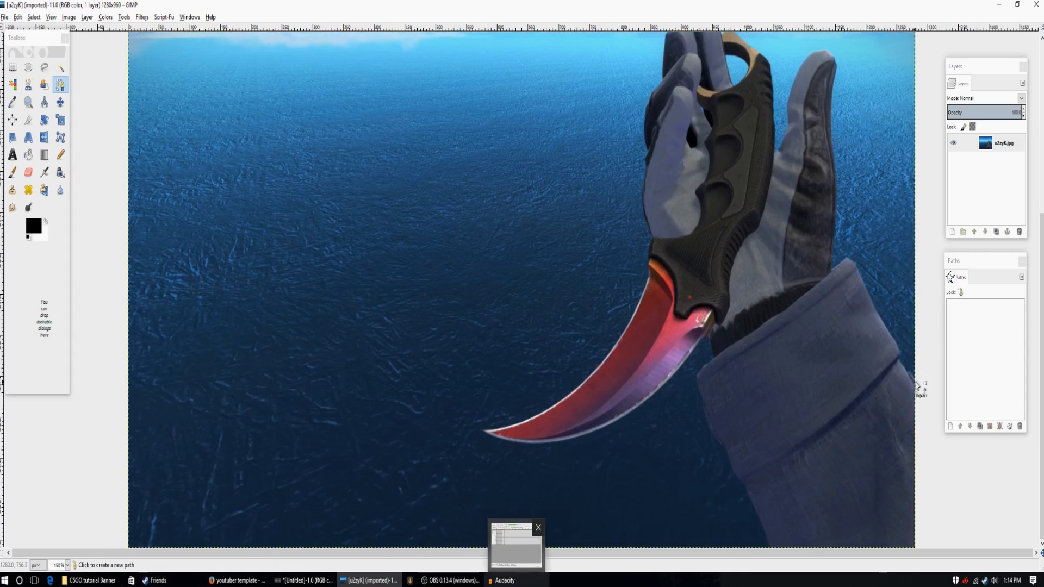
click(919, 388)
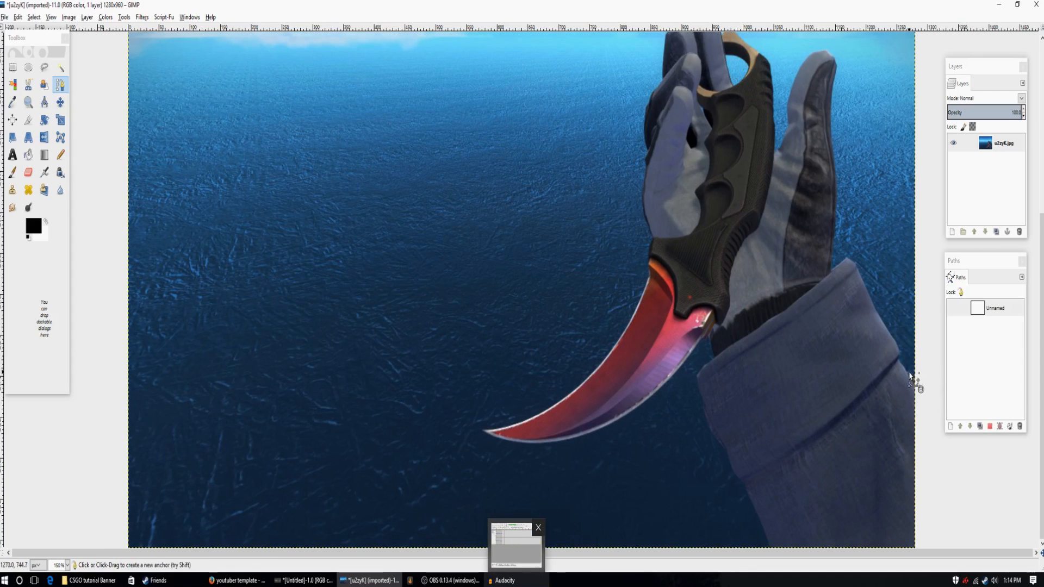
Move the Layers and Paths dialogs away from the sleeve's outer edge so the outline can be traced.
click(68, 566)
click(58, 566)
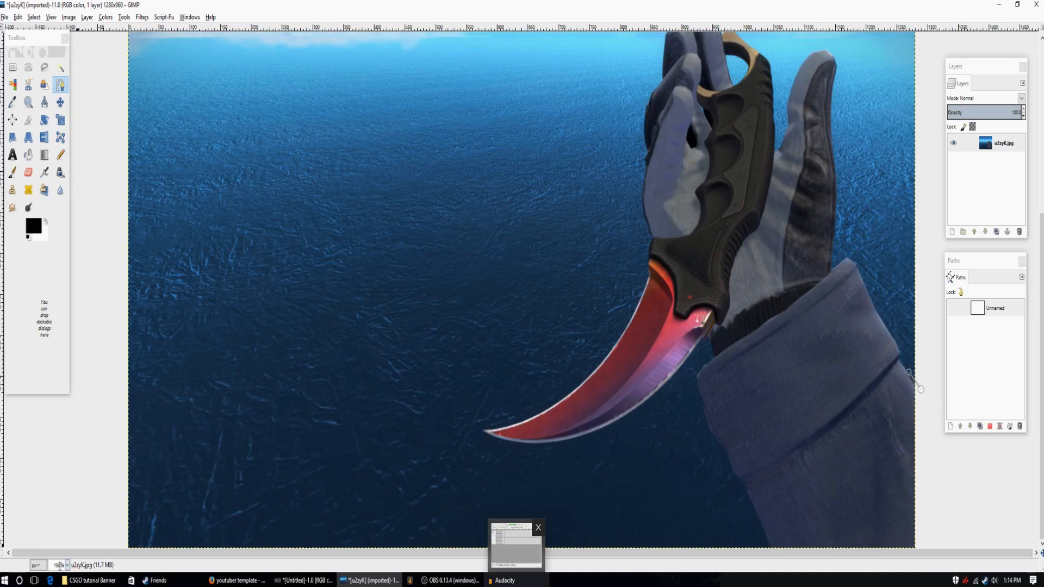
mouse_move(80, 579)
key(BackSpace)
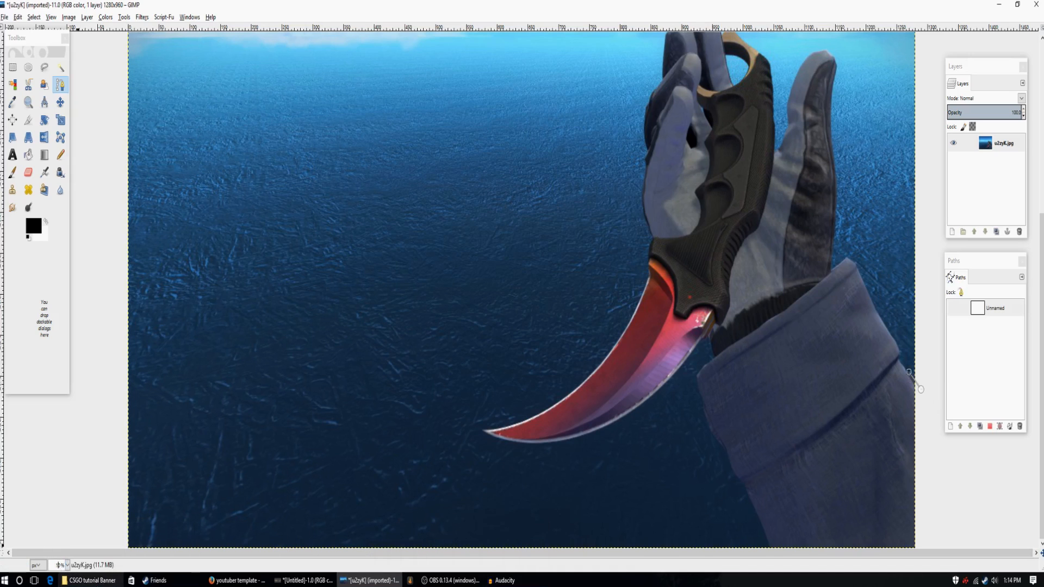
text(9)
key(Return)
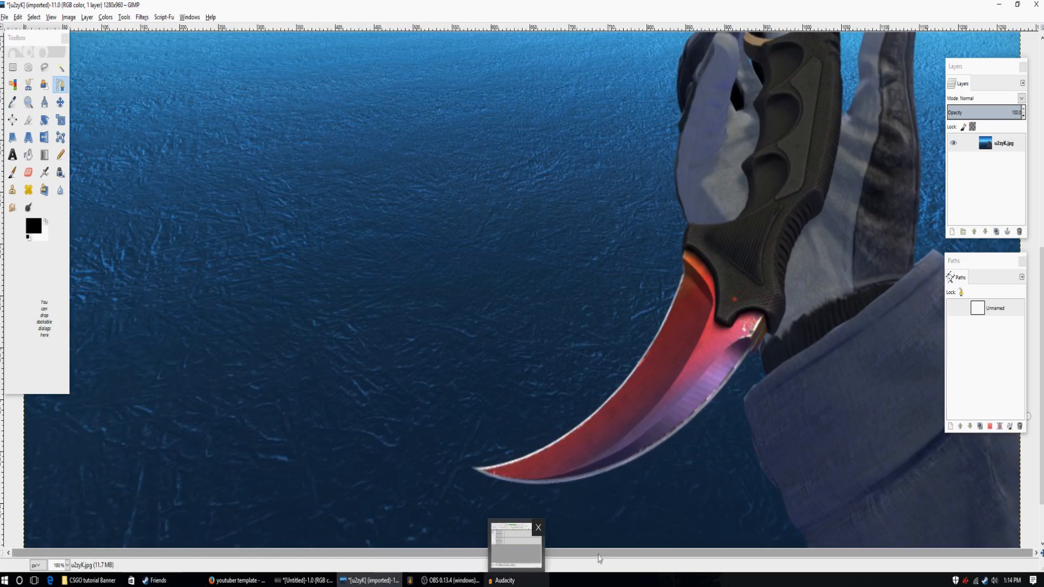
drag(992, 70, 492, 195)
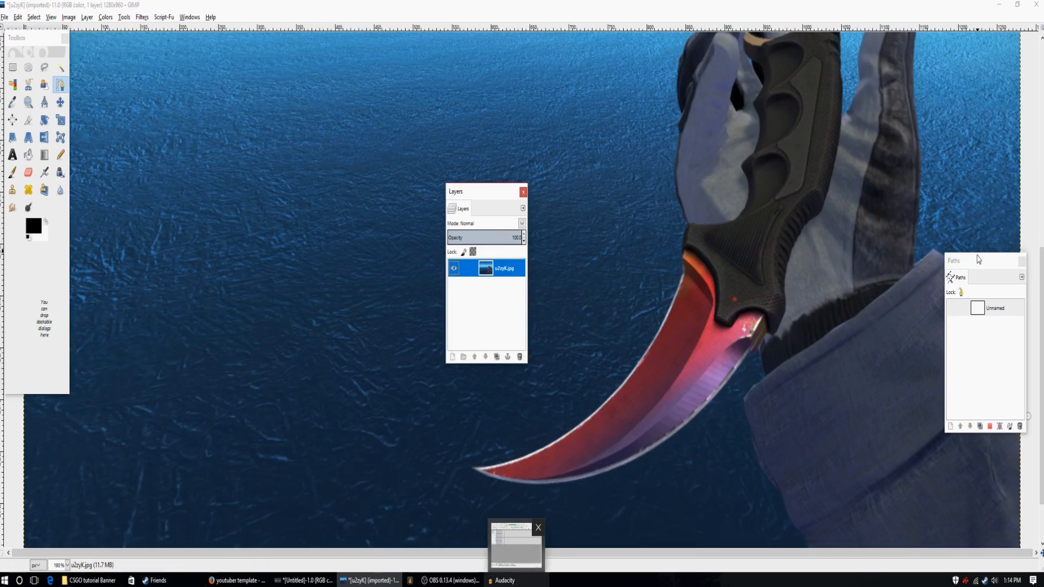
drag(972, 255, 700, 402)
Trace the sleeve's outer edge with path anchors up to the cuff corner and in to the base of the glove.
drag(1013, 395, 996, 357)
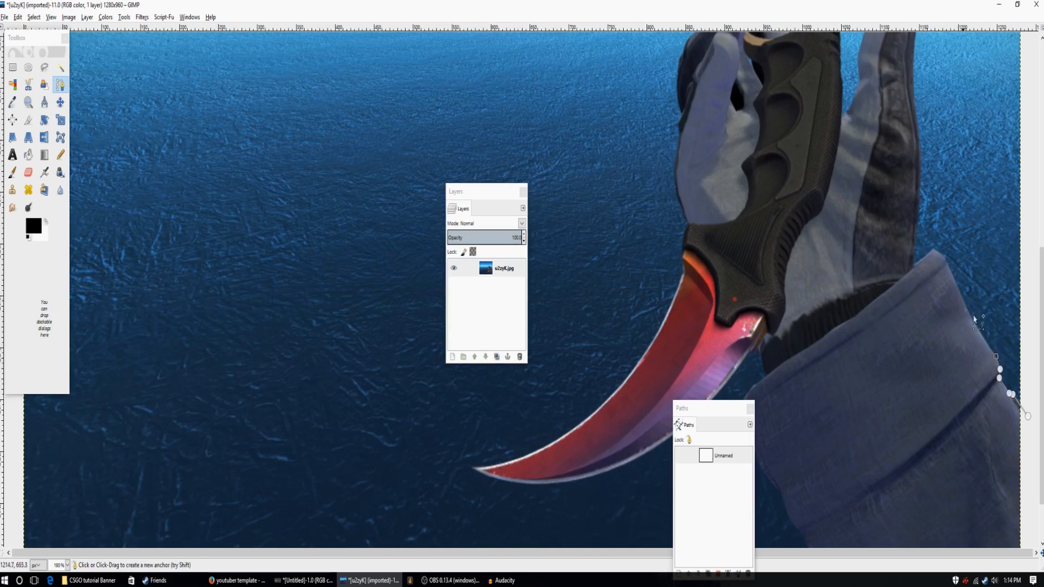
click(980, 332)
click(972, 319)
click(933, 250)
click(915, 267)
Continue the path with a curved segment up the lower outer edge of the gloved thumb.
scroll(914, 272, up, 3)
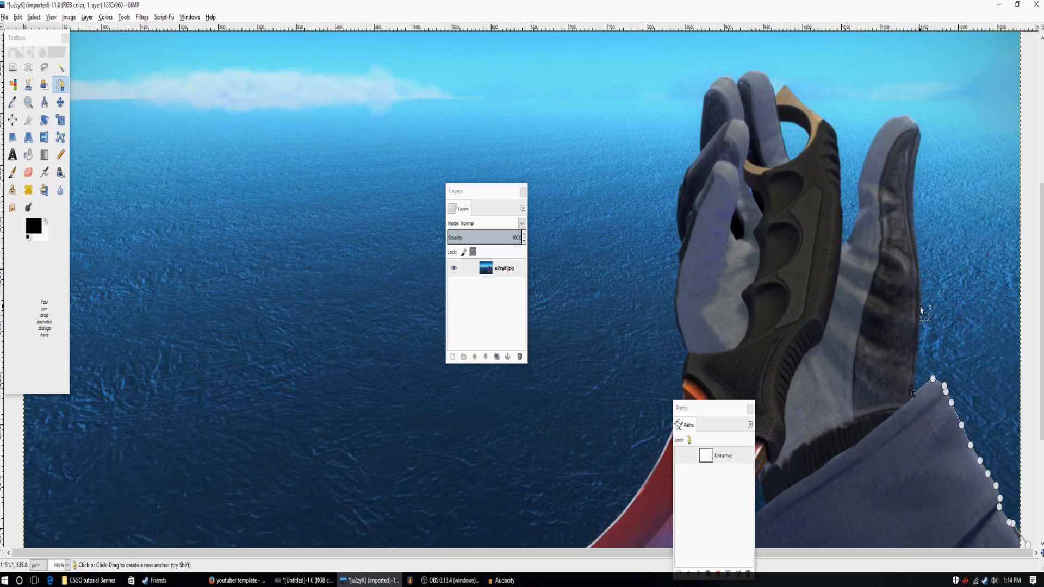
click(920, 306)
drag(921, 280, 924, 238)
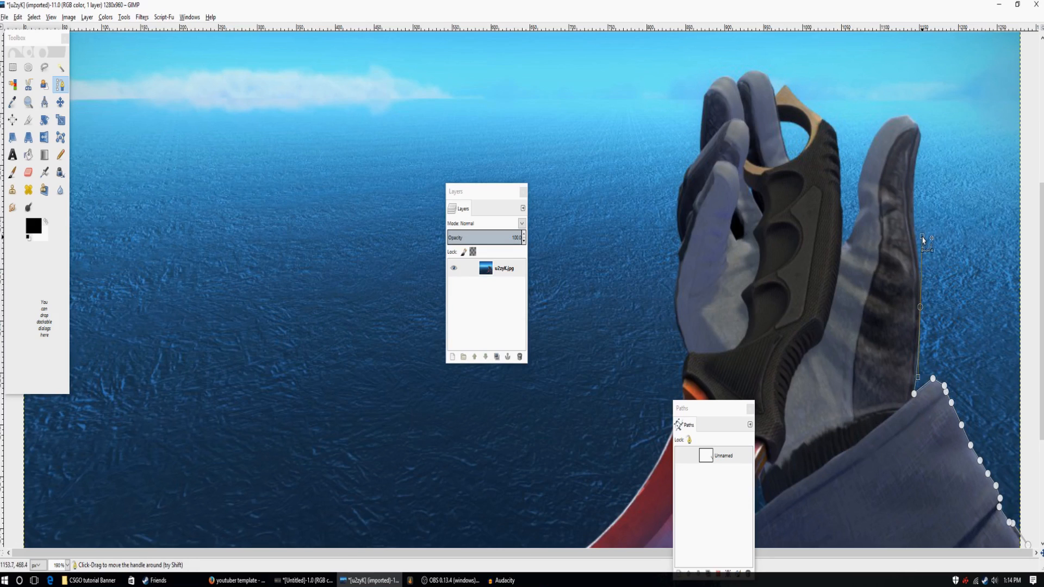
mouse_move(920, 282)
mouse_down()
mouse_move(921, 290)
mouse_move(915, 273)
mouse_up()
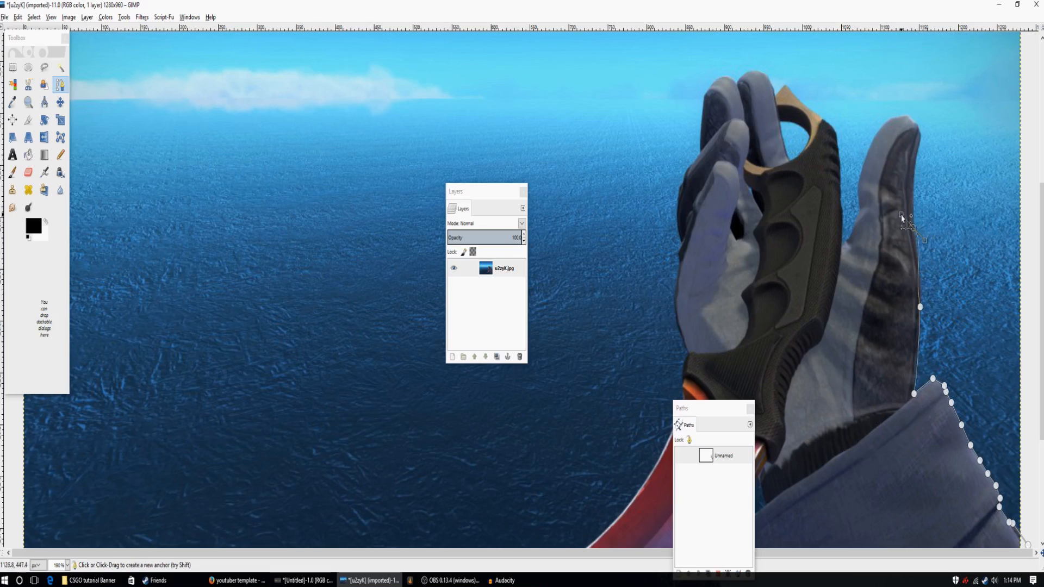
click(908, 155)
drag(908, 156, 900, 153)
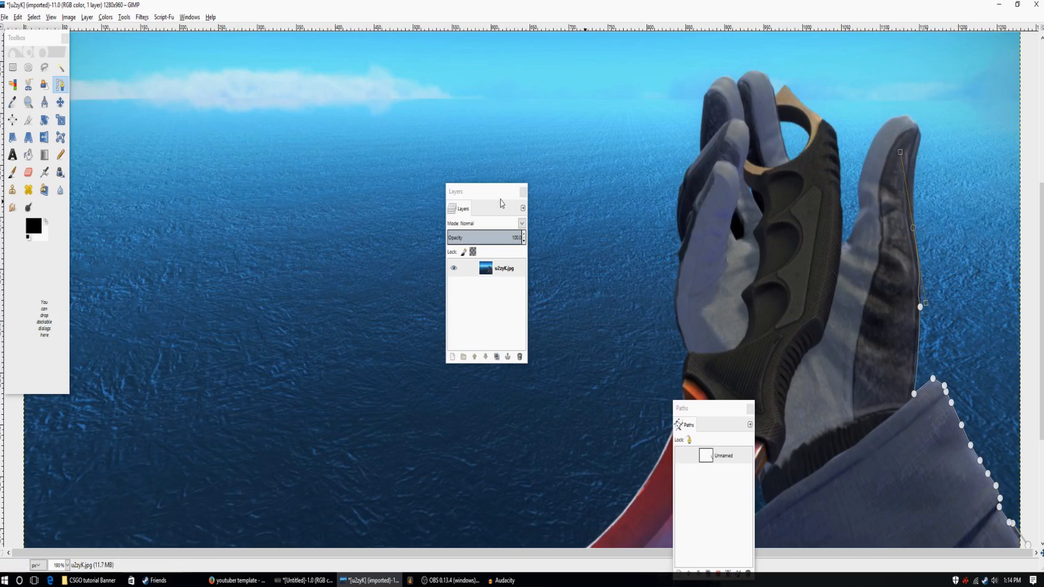
click(18, 17)
click(34, 26)
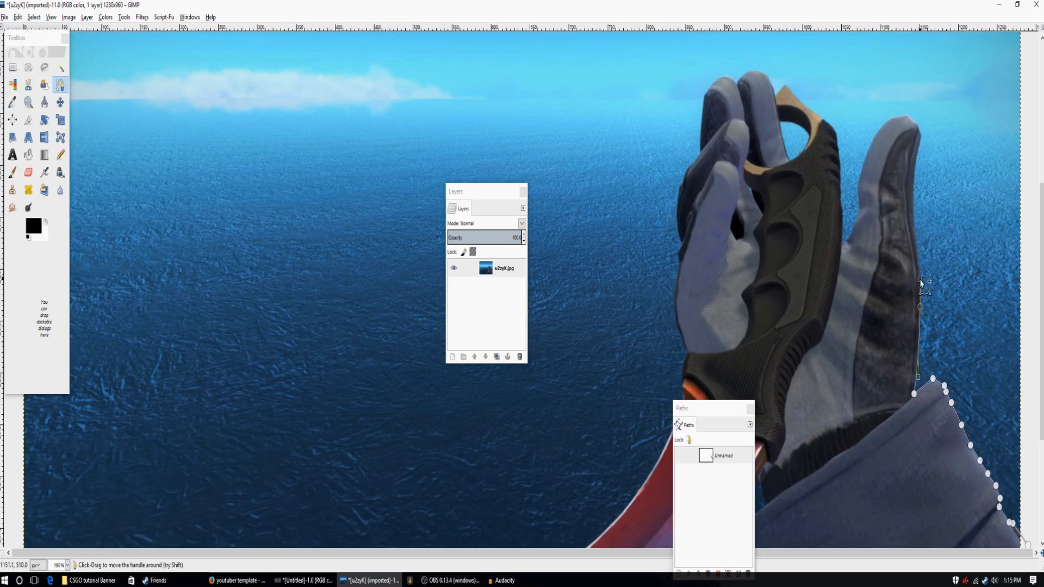
Continue the path up the thumb's upper outer edge and around its tip with closely spaced anchors.
mouse_move(916, 245)
mouse_down()
mouse_move(908, 215)
mouse_move(913, 232)
mouse_up()
mouse_move(921, 140)
mouse_down()
mouse_move(936, 144)
mouse_move(931, 124)
mouse_move(921, 139)
mouse_up()
click(920, 132)
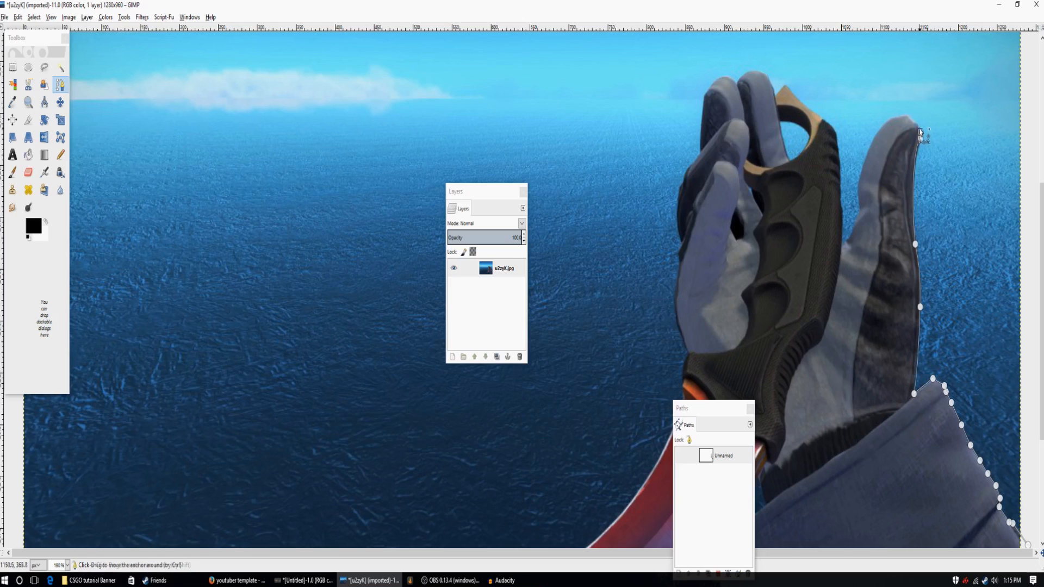
drag(918, 128, 911, 120)
click(909, 118)
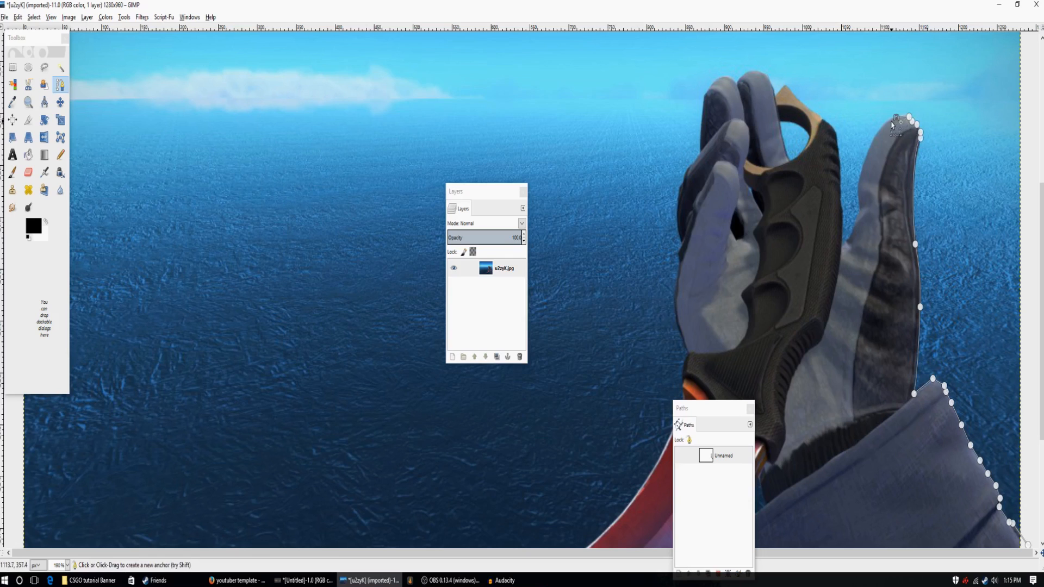
Trace the thumb's inner edge down to the gap beside the knife handle.
click(874, 137)
click(860, 175)
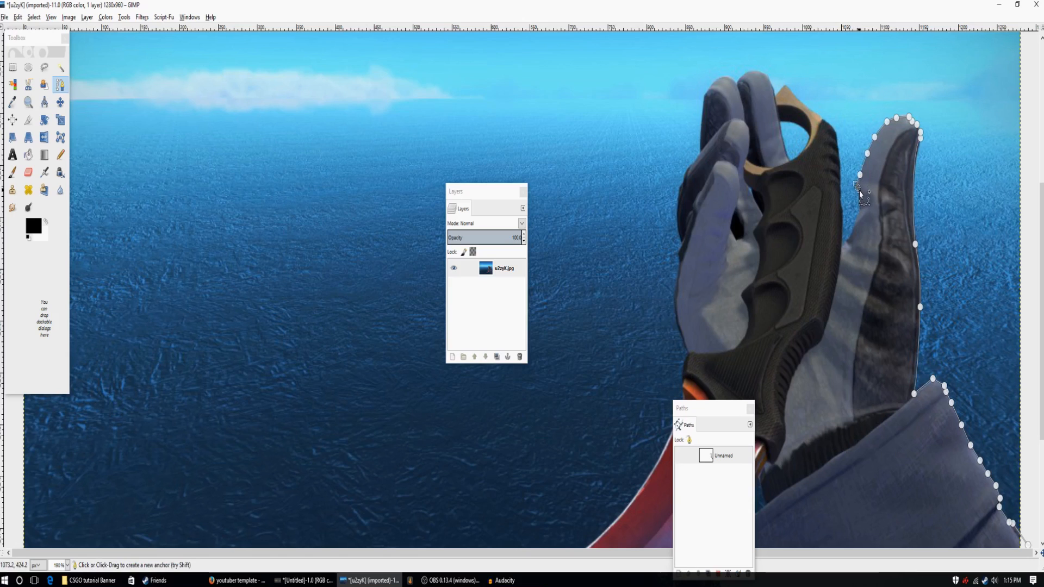
click(859, 200)
click(857, 219)
click(853, 230)
click(849, 240)
Continue the path up the right edge of the knife handle to the base of its ring.
click(842, 213)
click(839, 204)
click(839, 188)
click(838, 171)
click(837, 163)
click(837, 151)
click(836, 145)
click(833, 132)
Trace the path over the pointed top of the karambit's ring and the tips of the two upper gloved fingers.
click(70, 563)
click(70, 564)
click(69, 564)
click(61, 463)
click(799, 77)
click(787, 88)
mouse_move(769, 60)
mouse_down()
mouse_move(753, 59)
mouse_move(744, 81)
mouse_move(759, 58)
mouse_up()
click(713, 87)
Continue the path down the left edge of the gloved fingers to where they meet the bottom of the knife handle.
click(709, 147)
click(692, 172)
click(692, 177)
click(687, 184)
click(684, 199)
drag(689, 239, 686, 252)
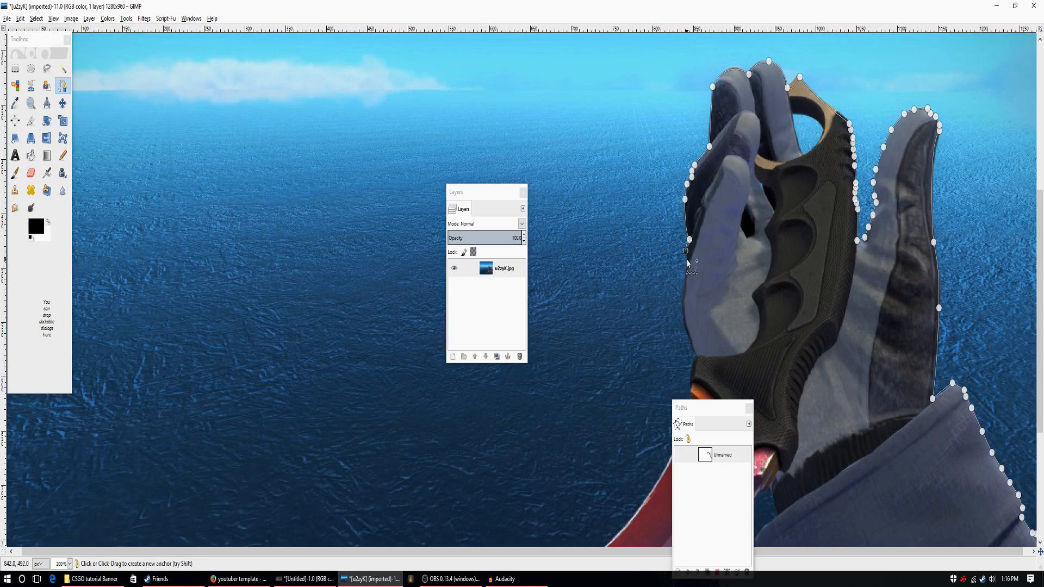
mouse_move(697, 355)
mouse_down()
mouse_move(715, 378)
mouse_move(684, 368)
mouse_up()
Add path anchors down the left edge of the knife handle to the start of the red blade.
scroll(677, 283, down, 5)
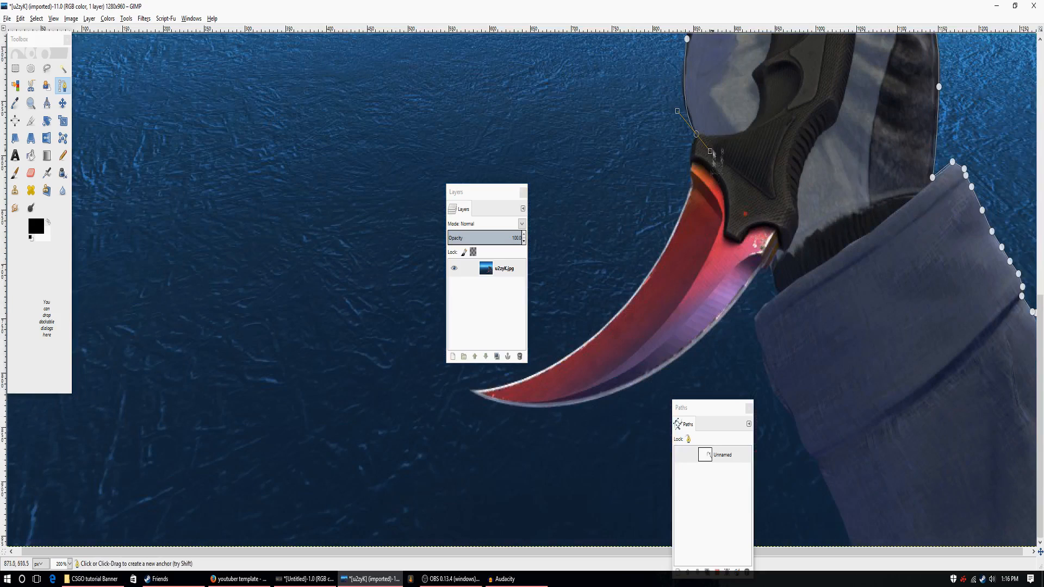
click(690, 157)
click(690, 166)
click(691, 172)
click(690, 186)
Move the Layers dialog away from the blade and curve the path along the blade's inner edge to its tip.
drag(487, 192, 321, 158)
drag(472, 394, 861, 191)
key(ctrl+z)
drag(604, 403, 756, 272)
click(20, 18)
click(44, 30)
click(600, 402)
click(20, 18)
click(44, 30)
Curve the path around the blade tip onto the beginning of the blade's lower edge.
mouse_move(656, 373)
mouse_down()
mouse_move(538, 420)
mouse_move(653, 361)
mouse_move(647, 375)
mouse_up()
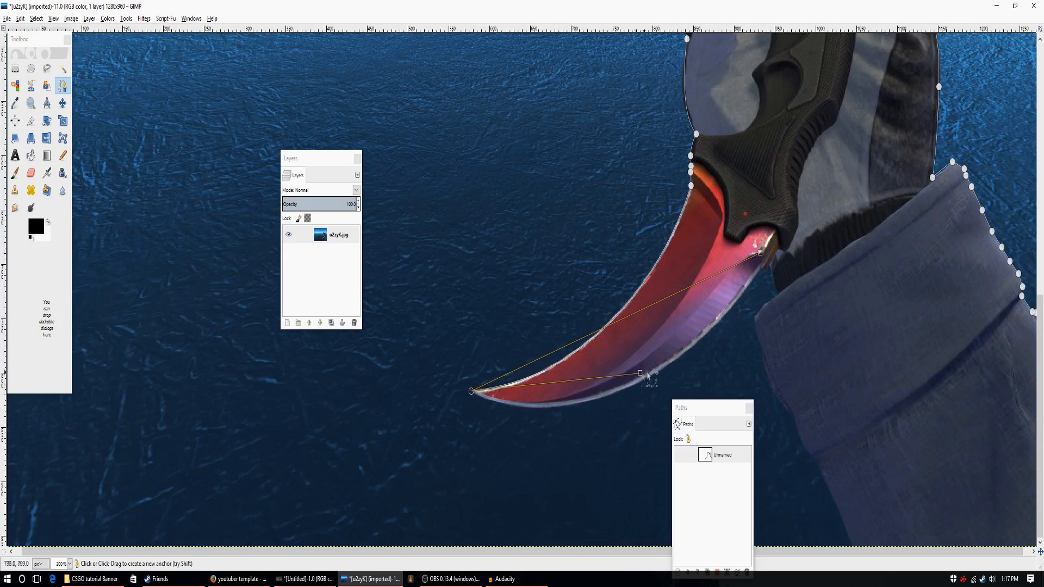
drag(523, 407, 564, 417)
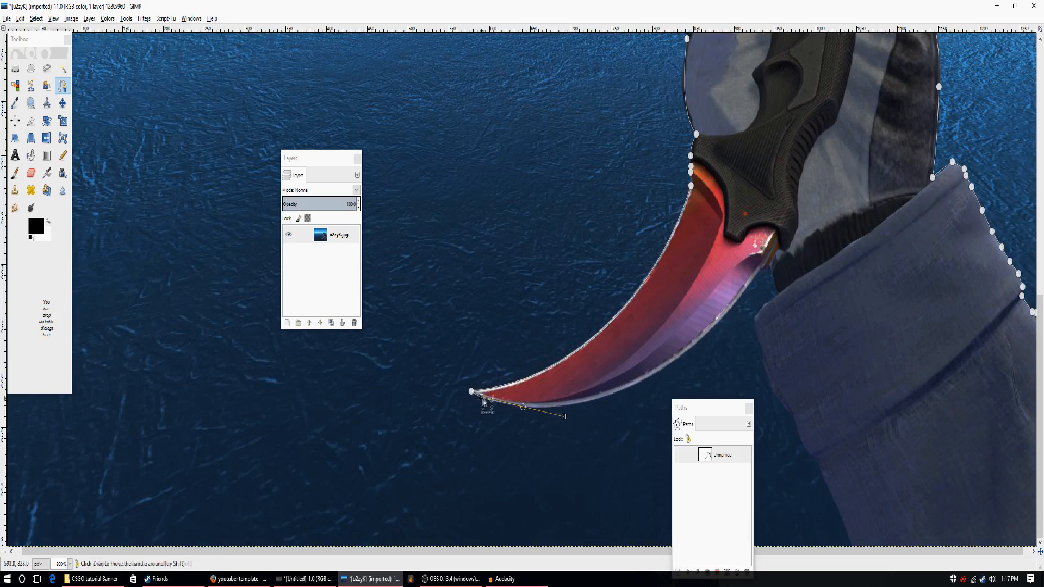
drag(483, 400, 500, 405)
Extend the path along the blade's lower edge to its base, adjusting the anchors and handles to follow the curve.
drag(685, 351, 723, 310)
drag(760, 270, 822, 198)
drag(699, 342, 753, 280)
drag(822, 198, 794, 170)
drag(686, 351, 696, 342)
drag(761, 269, 761, 268)
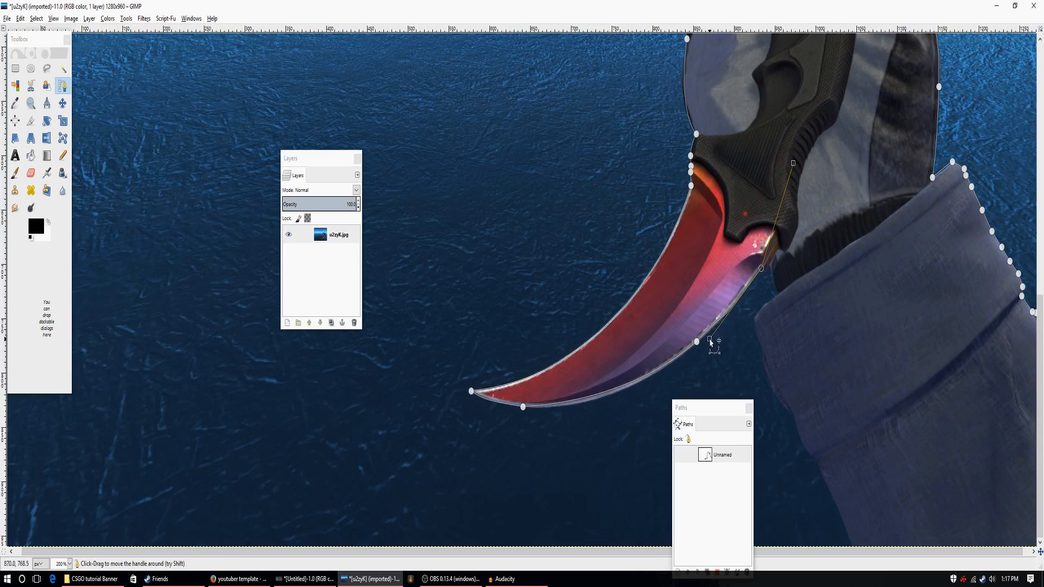
drag(696, 342, 699, 340)
mouse_move(737, 300)
mouse_down()
mouse_move(742, 312)
mouse_move(730, 309)
mouse_up()
drag(762, 269, 758, 270)
mouse_move(749, 281)
mouse_down()
mouse_move(707, 333)
mouse_move(738, 298)
mouse_up()
Continue the path from the blade's base across to the near corner of the jacket cuff.
click(764, 269)
click(771, 263)
click(778, 293)
click(767, 303)
click(760, 310)
click(755, 322)
Trace the left edge of the cuff and sleeve down to the bottom edge of the image.
click(760, 344)
click(764, 360)
click(766, 374)
click(775, 392)
click(790, 413)
click(799, 438)
click(807, 450)
click(819, 463)
click(852, 544)
Move the Paths dialog off the sleeve and route the path outside the canvas around the sleeve back to its starting anchor.
click(69, 564)
click(64, 500)
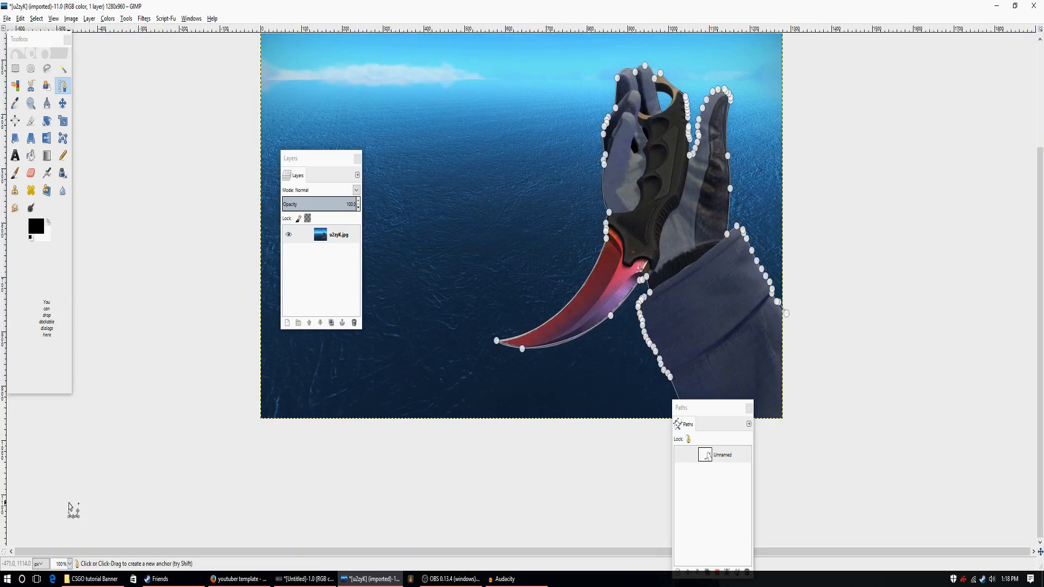
drag(718, 413, 957, 191)
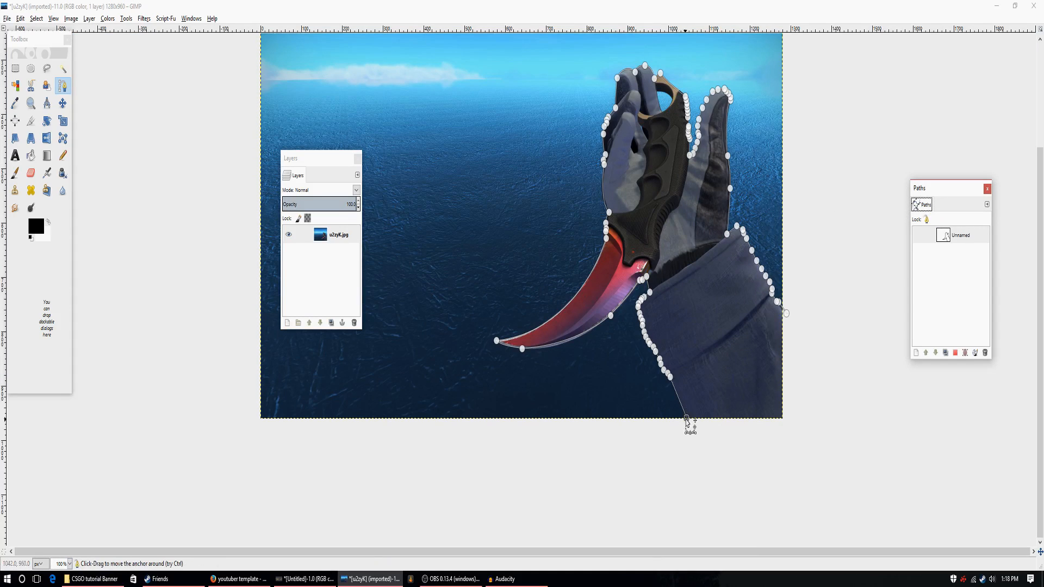
click(751, 474)
click(842, 424)
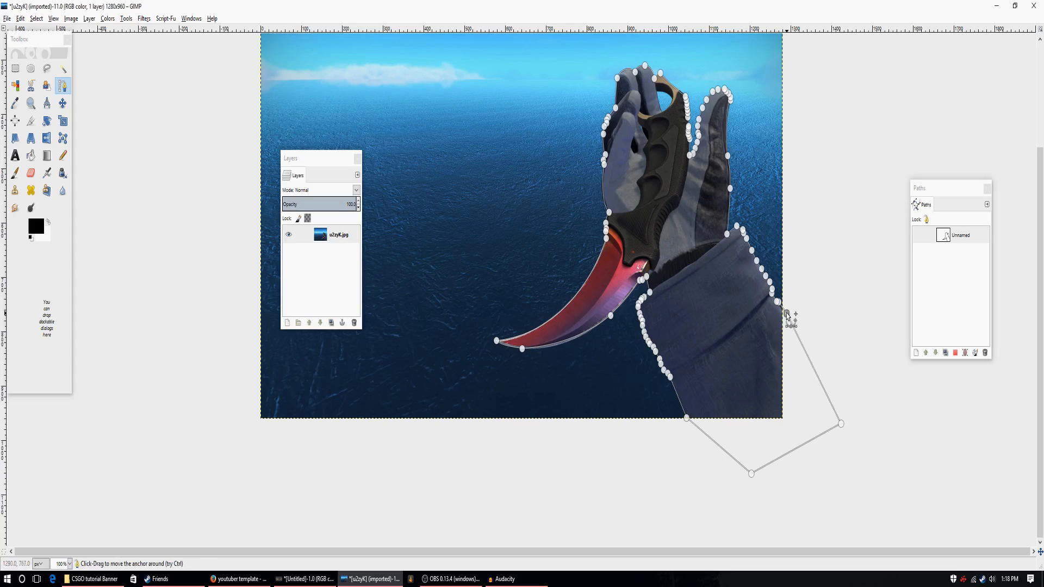
Convert the hand-and-knife path to a selection, invert it, and delete the background around the hand.
drag(303, 160, 148, 152)
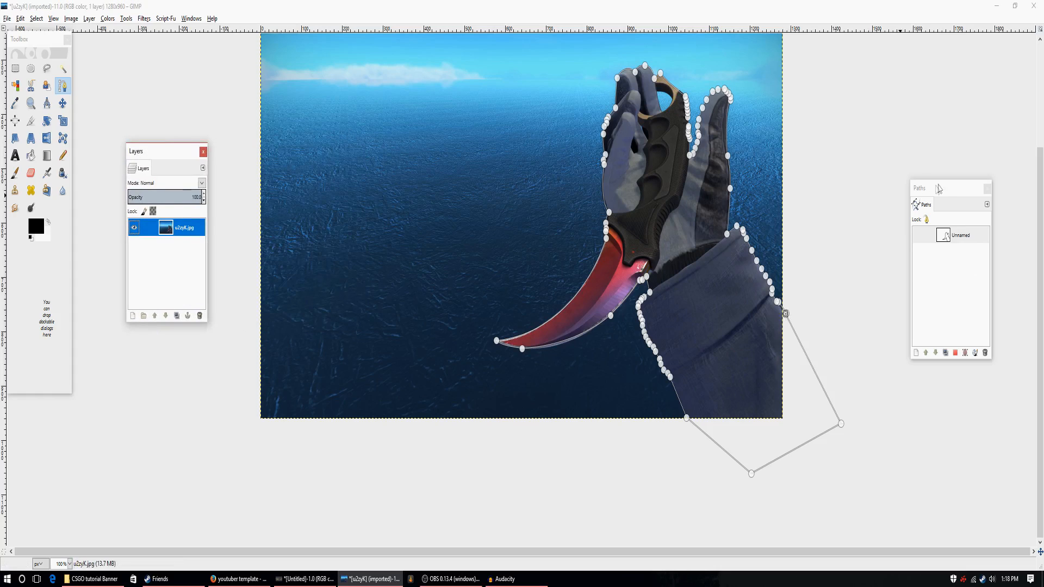
drag(940, 191, 875, 106)
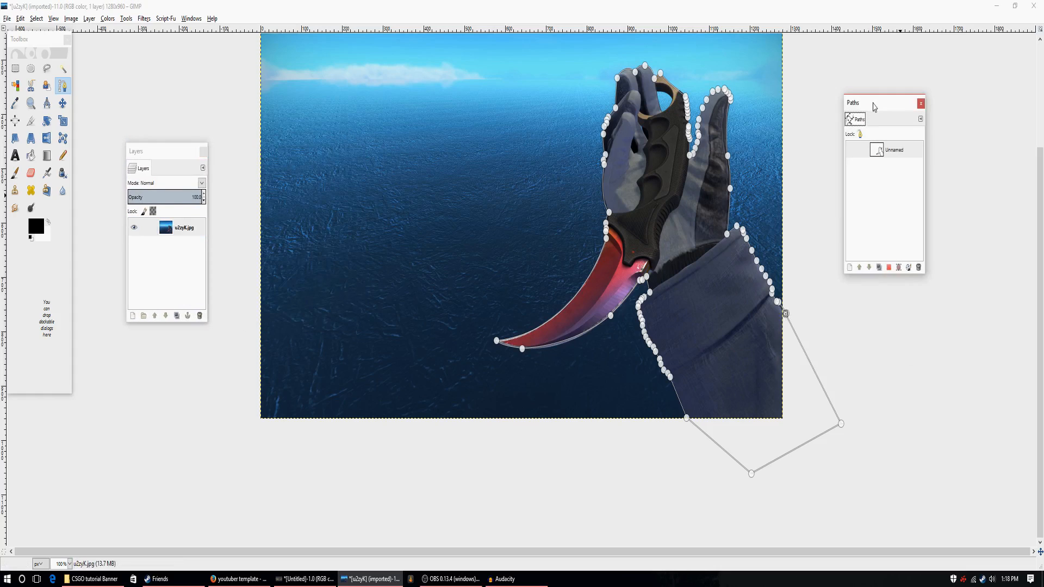
click(890, 268)
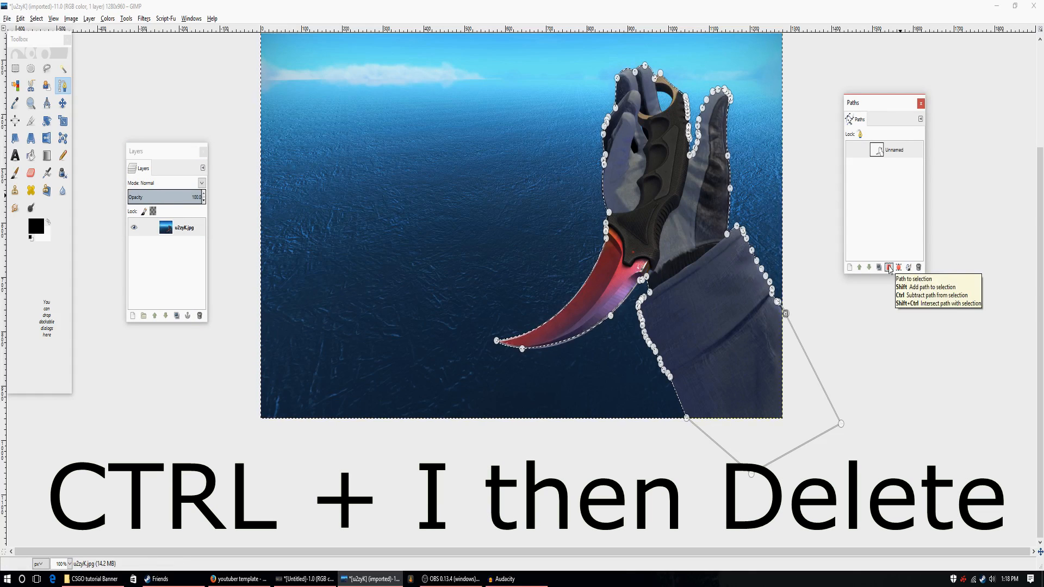
key(ctrl+i)
key(Delete)
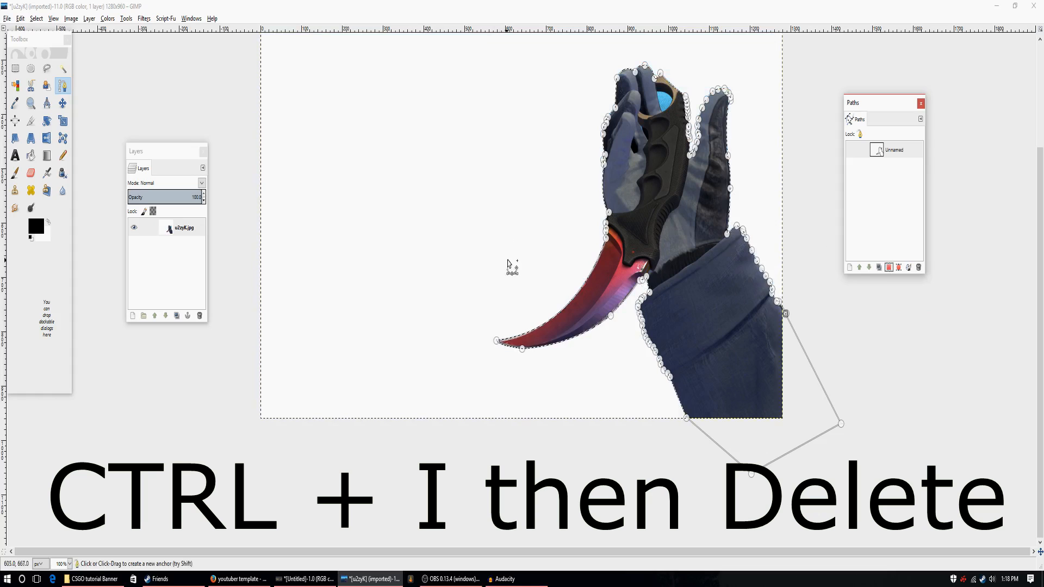
Add an alpha channel to the hand layer and delete the selected background to transparency.
click(73, 20)
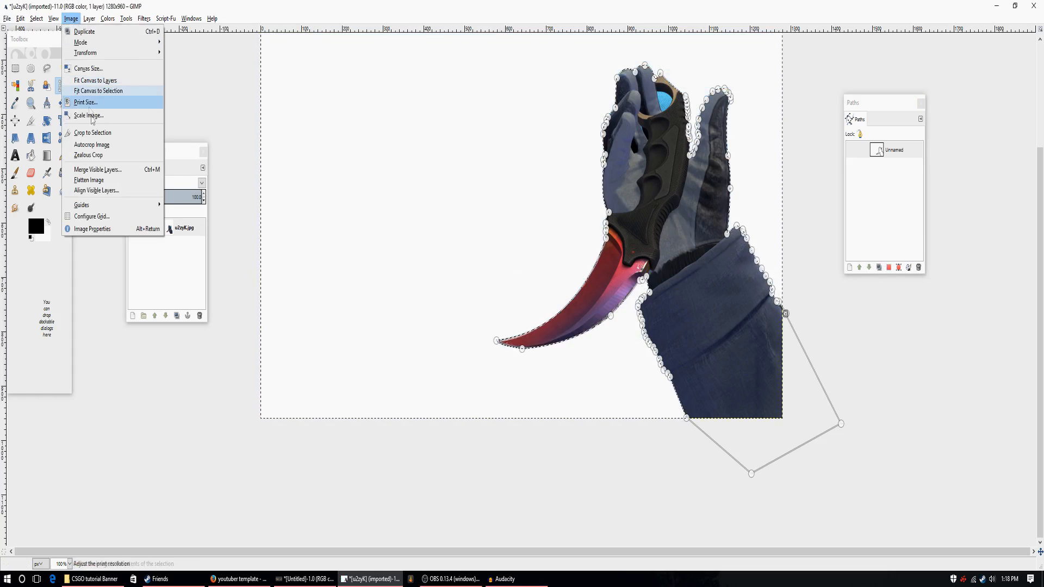
mouse_move(89, 19)
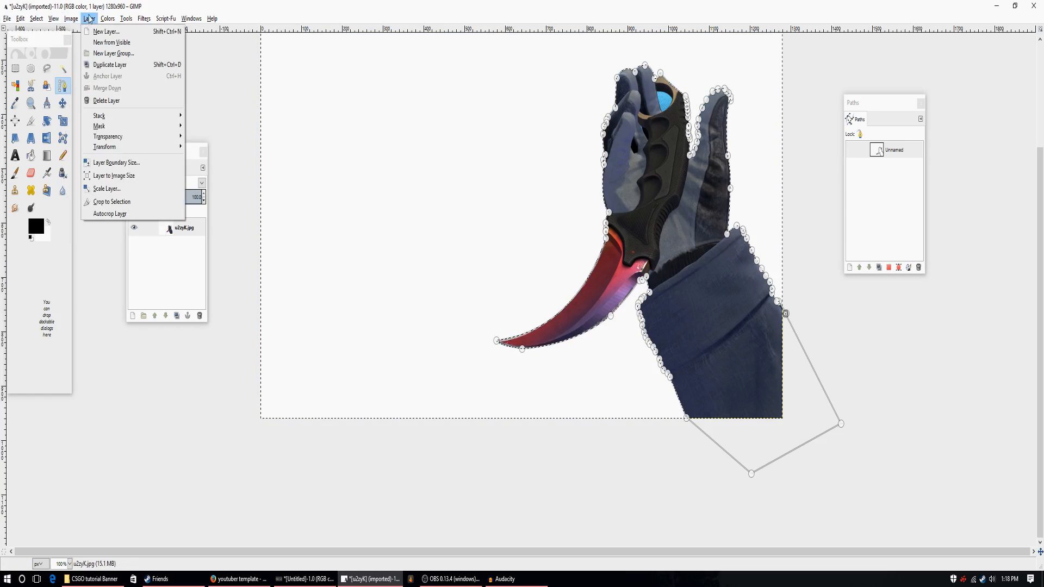
mouse_move(107, 147)
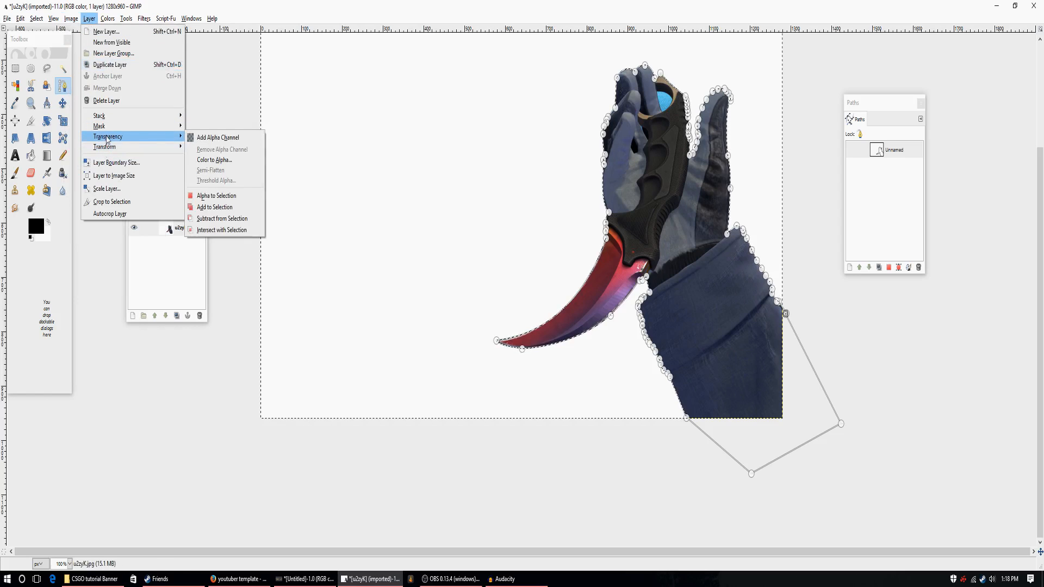
click(217, 137)
key(Delete)
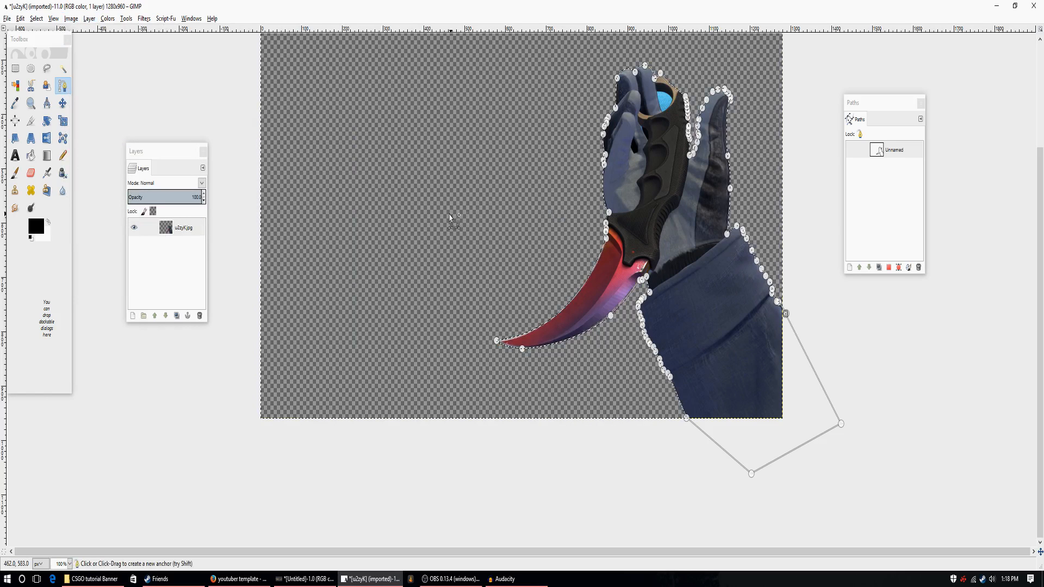
Move the Paths dialog away from the hand and create a new empty path.
click(63, 69)
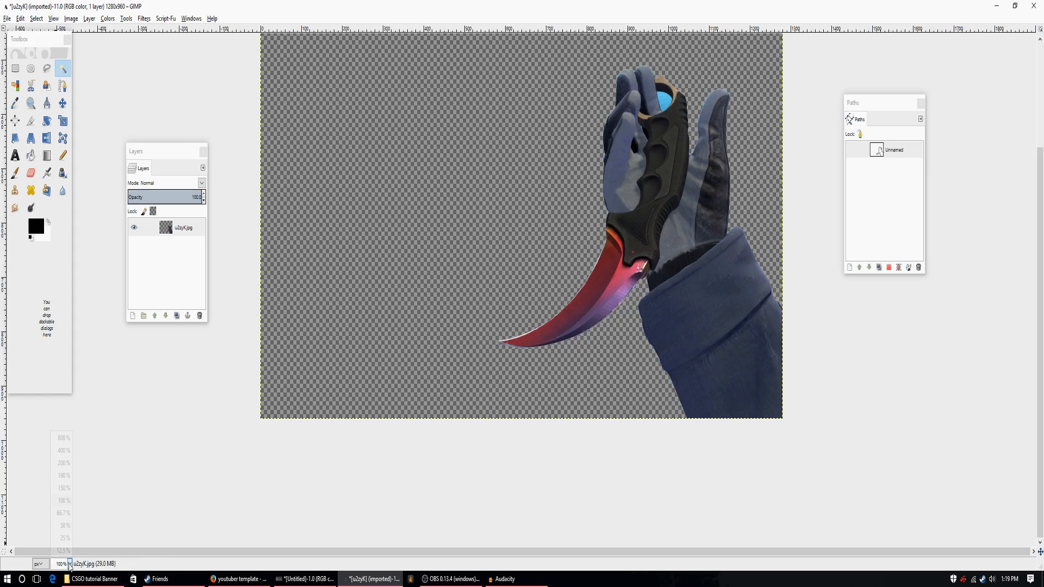
scroll(590, 436, up, 5)
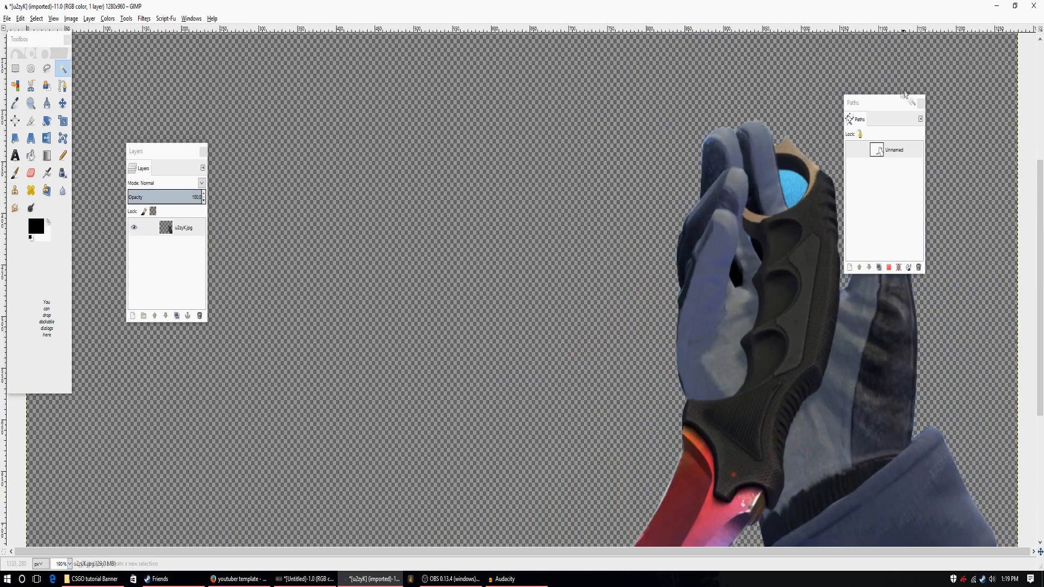
drag(891, 104, 576, 146)
scroll(810, 120, up, 4)
scroll(810, 87, down, 7)
scroll(799, 119, up, 3)
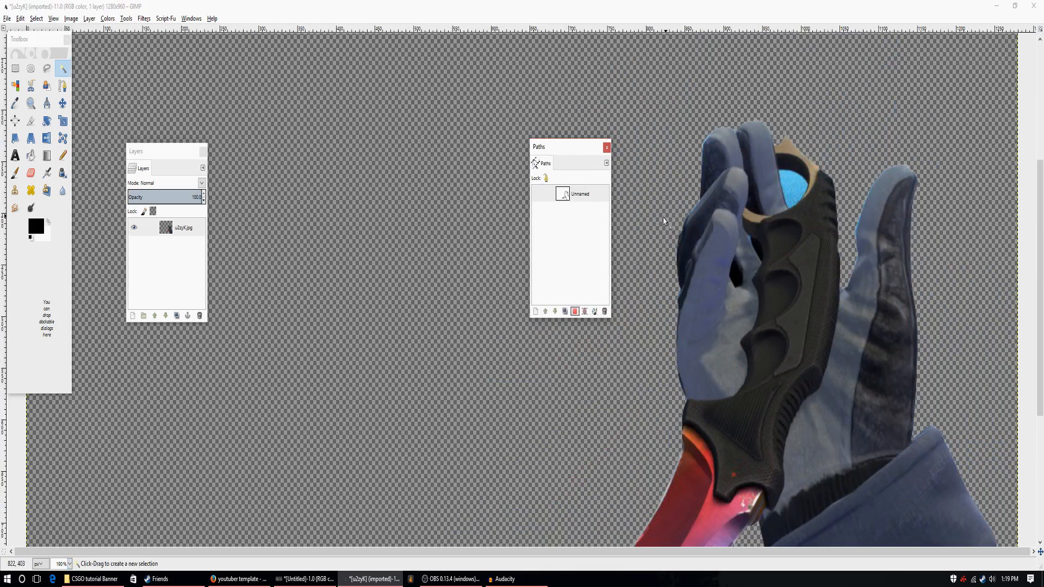
click(535, 311)
click(147, 194)
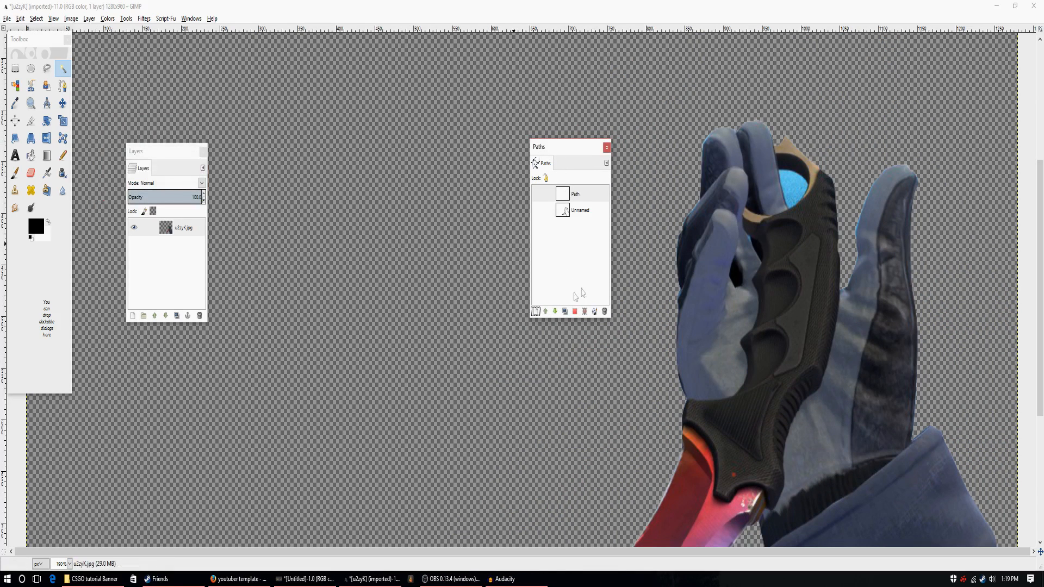
Outline the blue gap inside the karambit's finger ring with a path, convert it to a selection, and delete the fill.
click(63, 85)
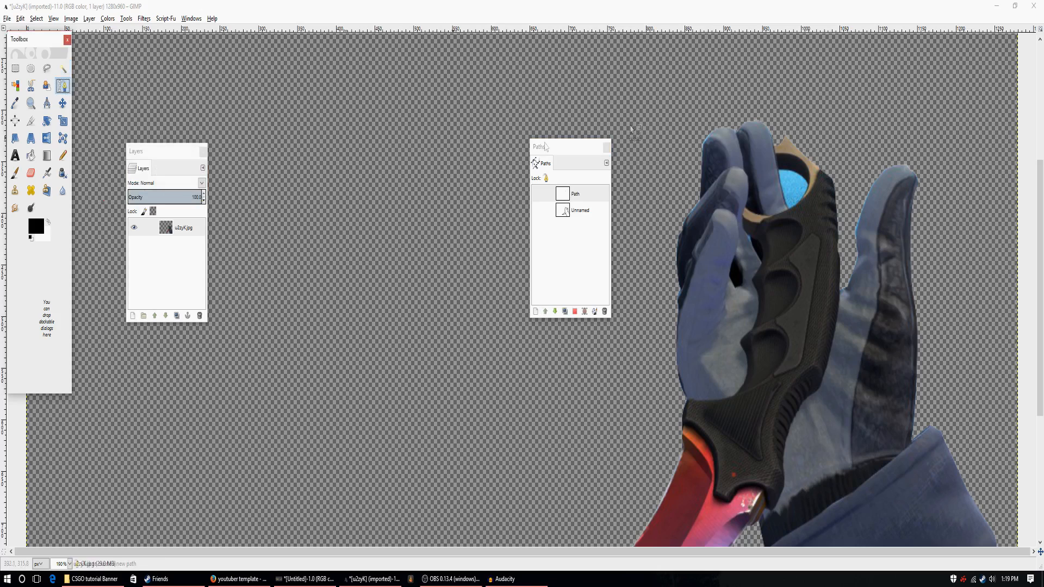
click(778, 170)
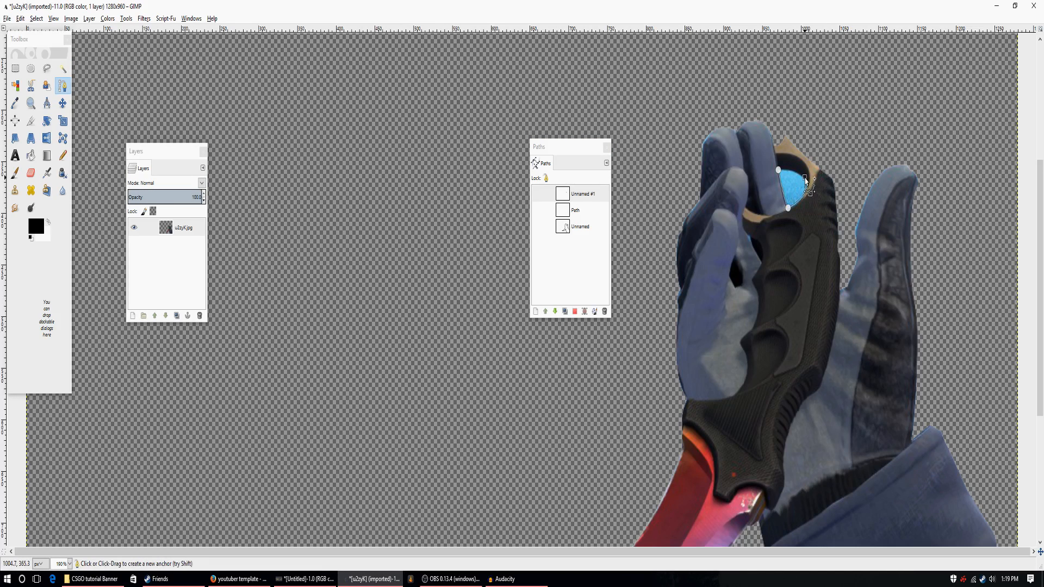
drag(781, 171, 757, 182)
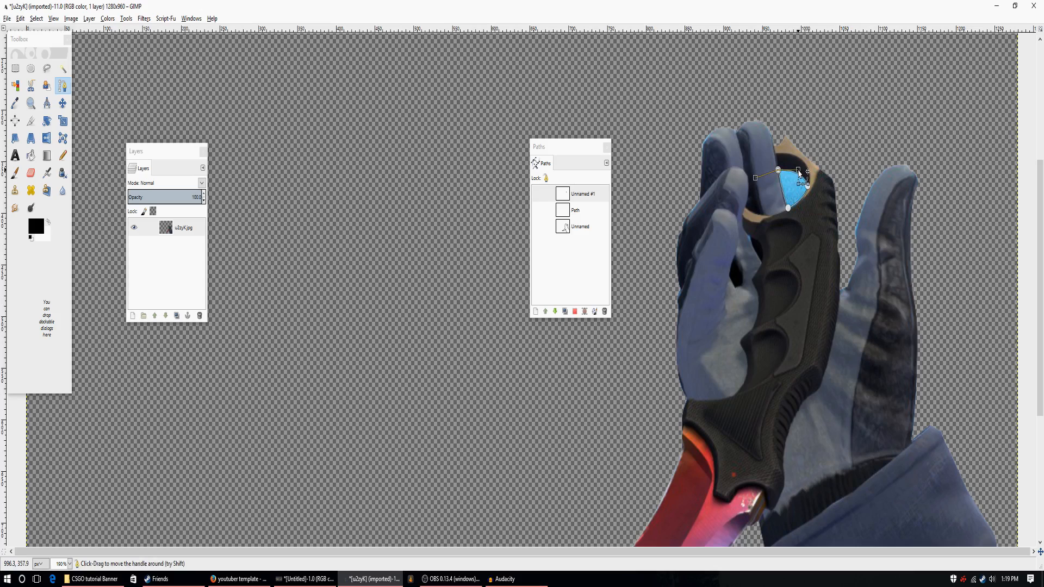
click(575, 311)
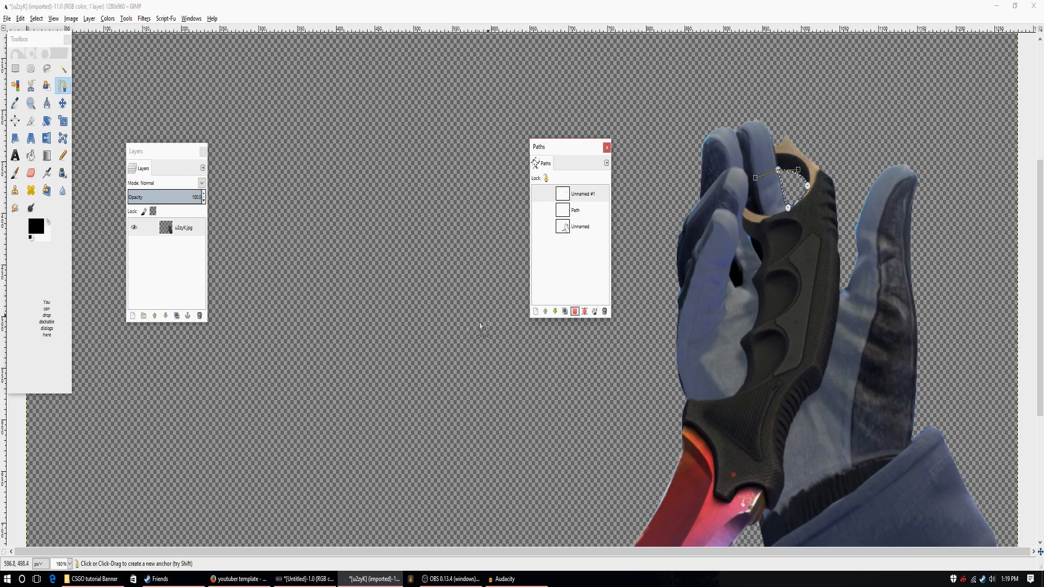
click(62, 68)
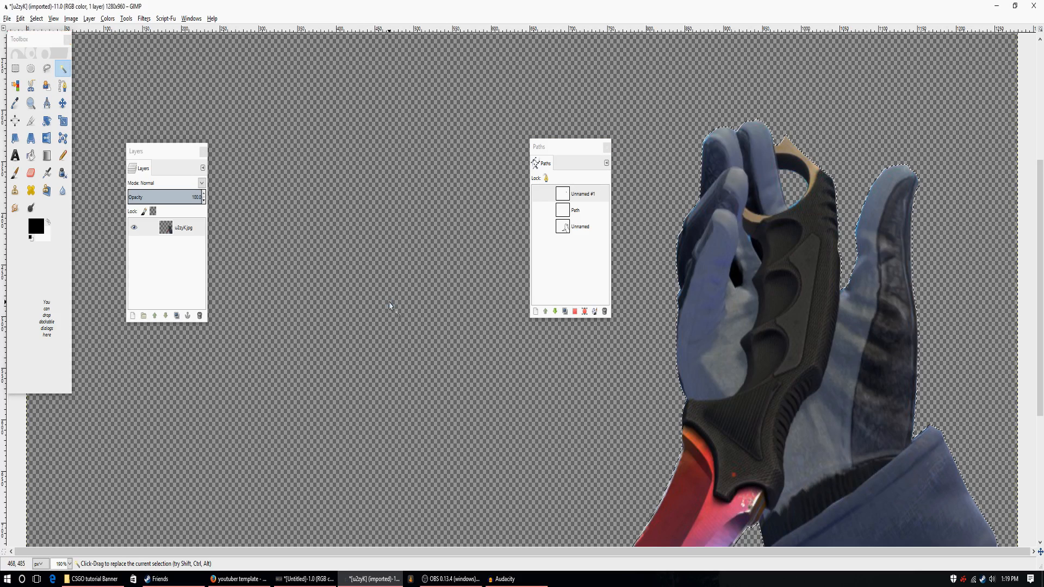
Move the Paths dialog clear of the image and inspect the complete hand-and-knife cut-out.
scroll(335, 363, down, 5)
click(70, 564)
click(62, 500)
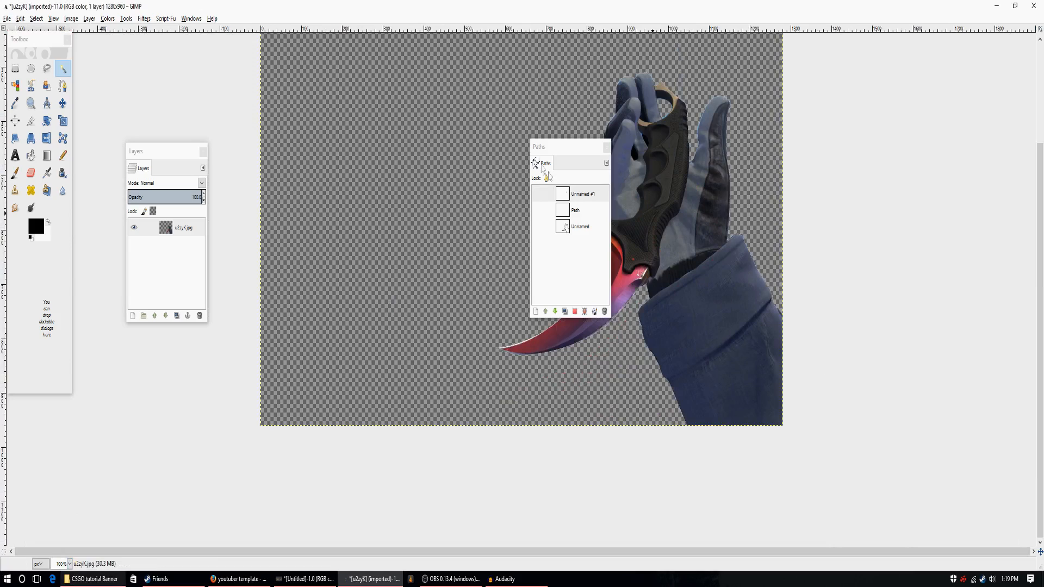
drag(564, 151, 924, 152)
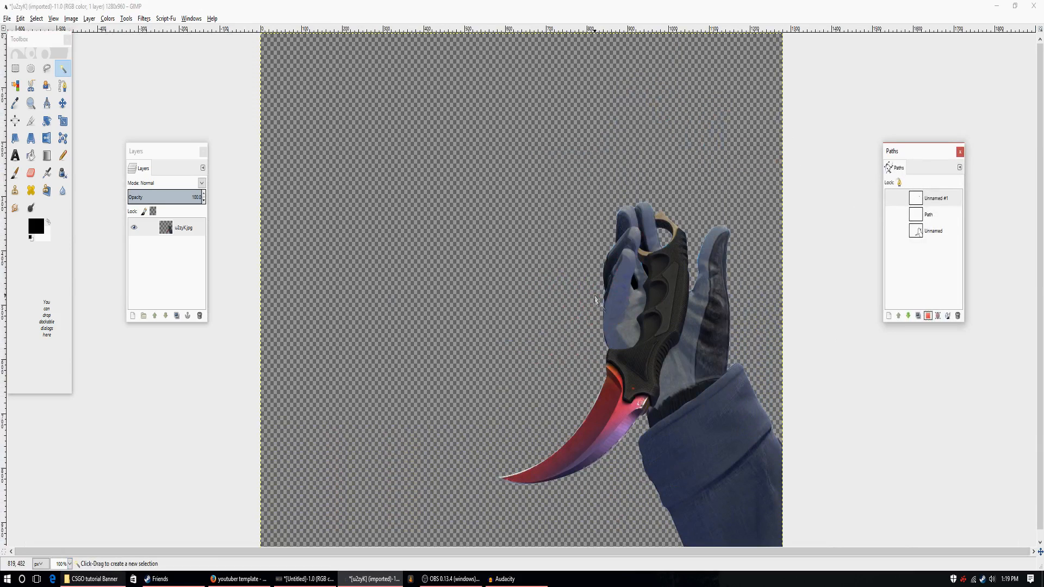
scroll(672, 322, down, 1)
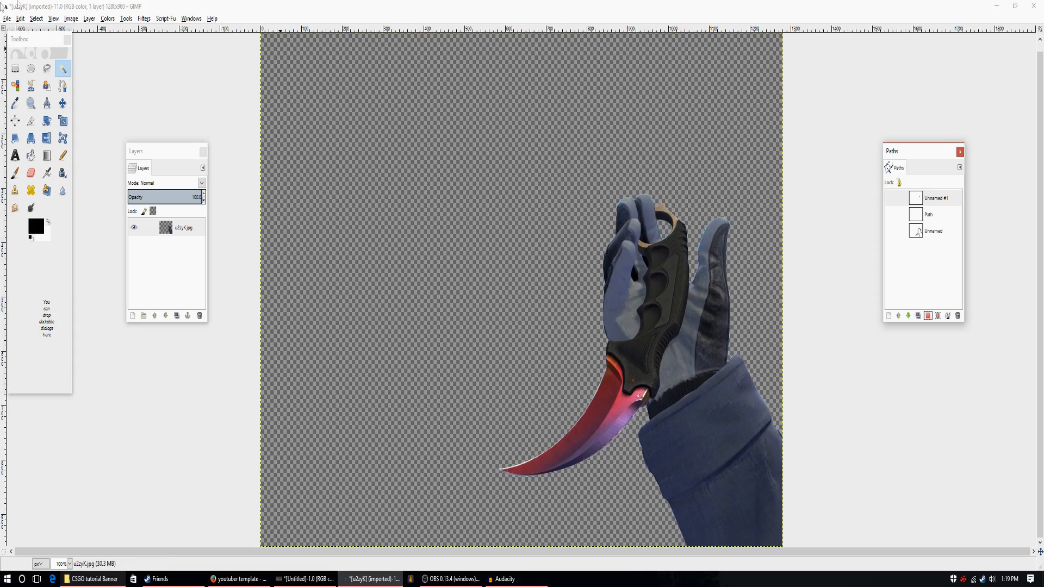
Start exporting the cut-out image with the file name KrambitFade.png.
click(8, 19)
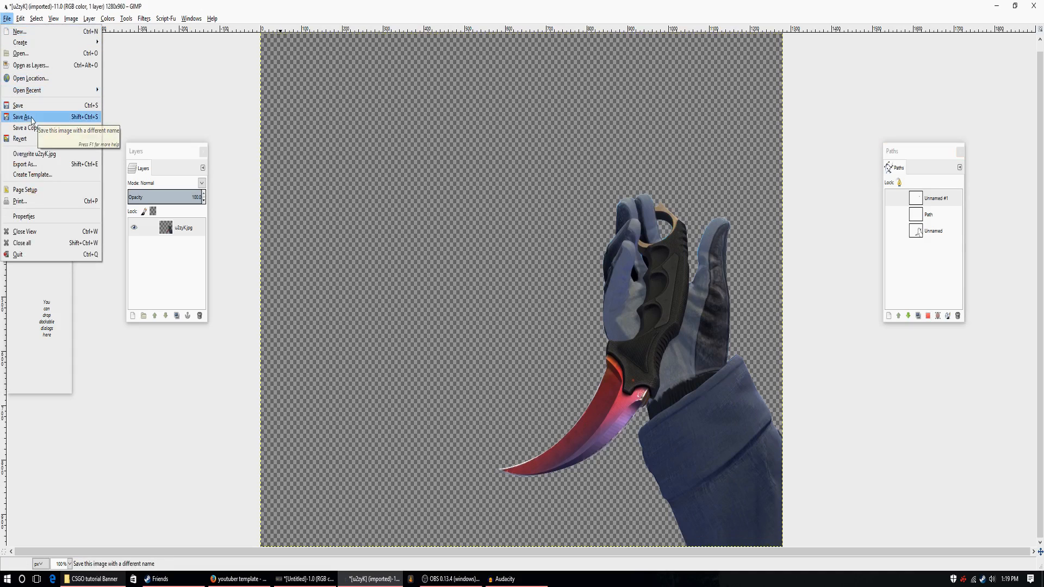
click(25, 165)
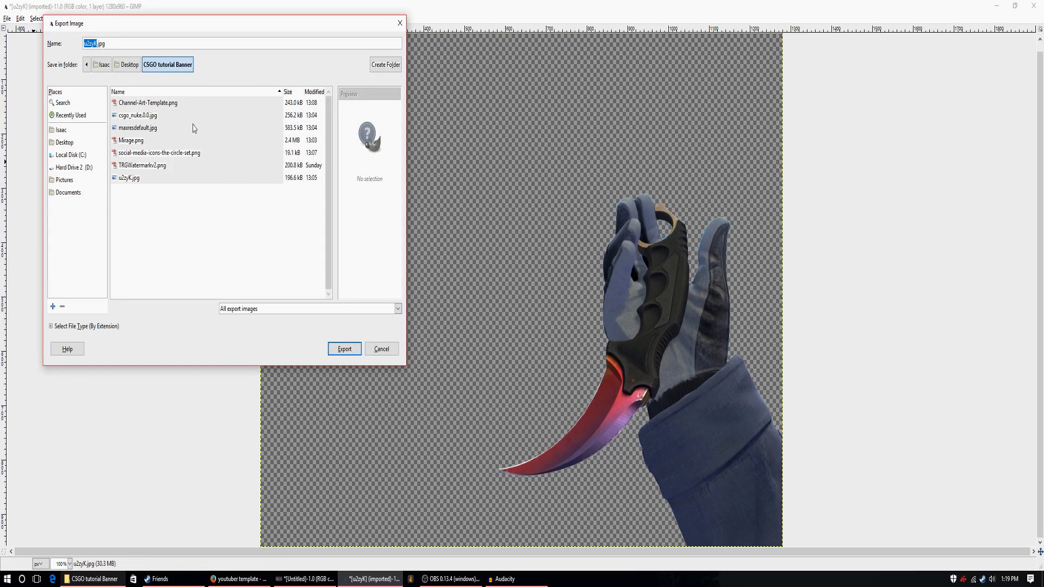
key(BackSpace)
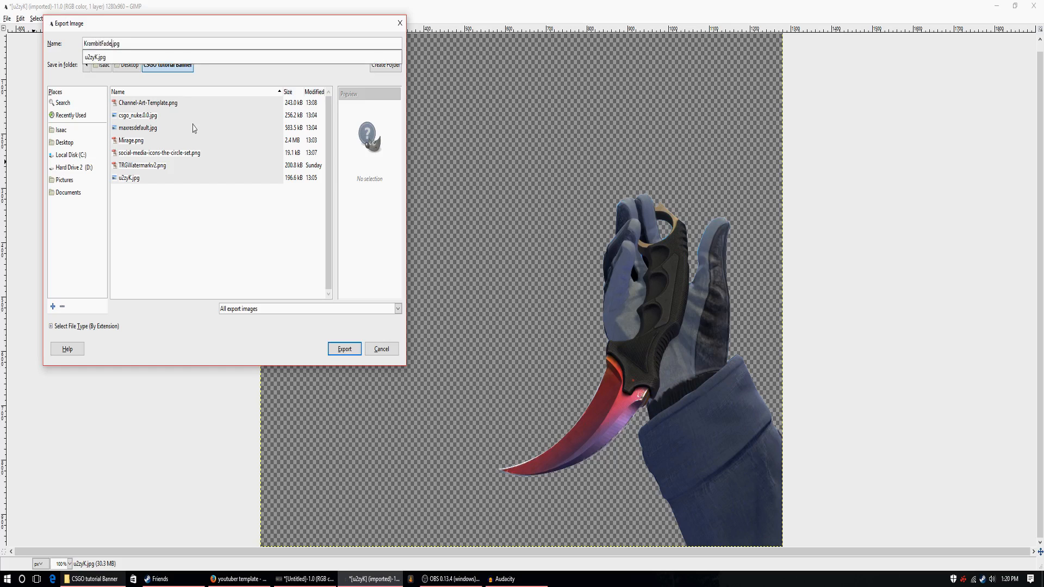
click(125, 45)
key(BackSpace)
key(BackSpace)
key(BackSpace)
Choose the CSGO tutorial Banner folder on the Desktop and export the PNG there with the default options.
click(70, 144)
click(70, 144)
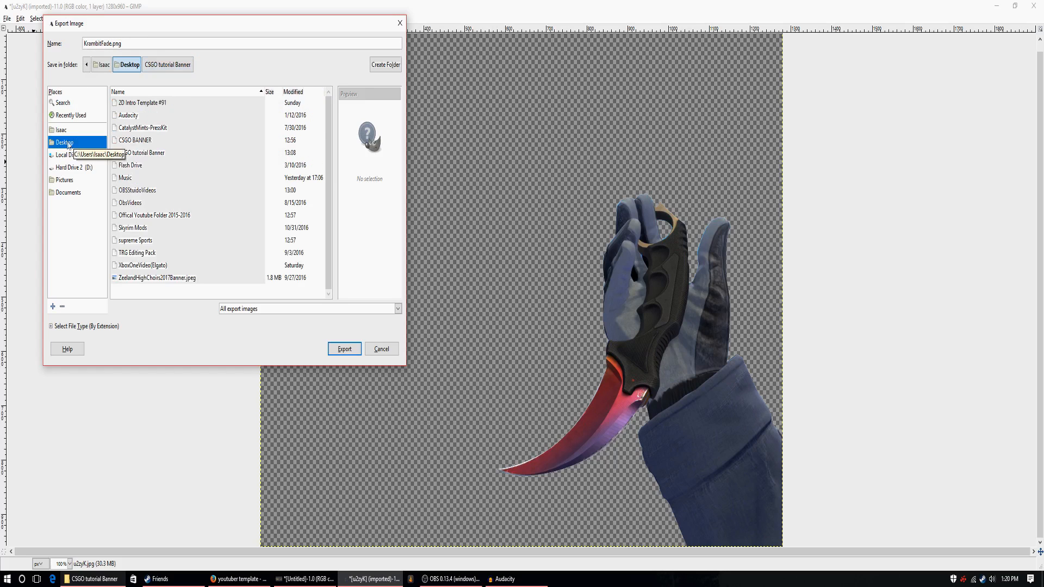
click(159, 155)
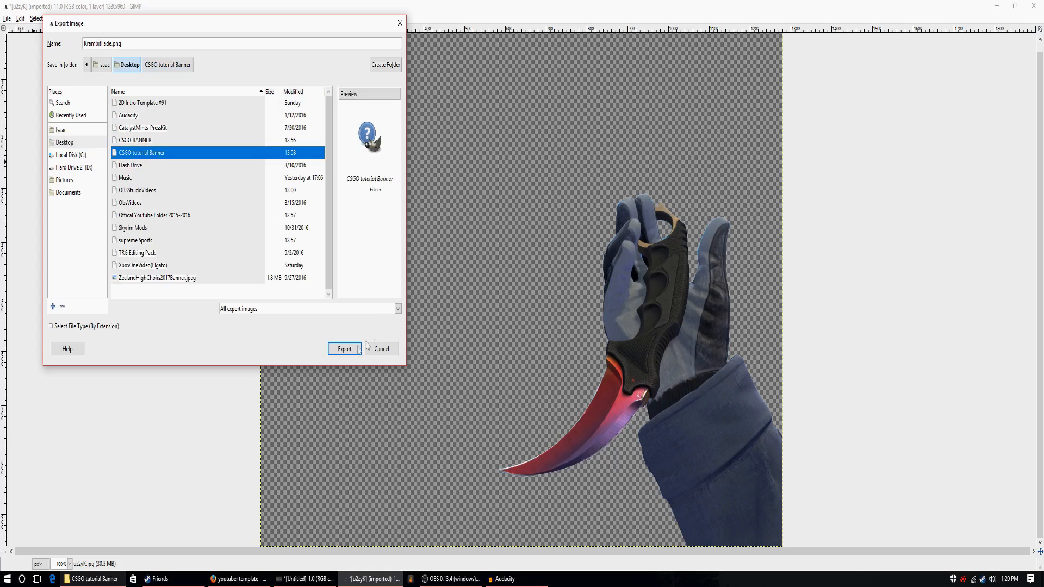
click(345, 350)
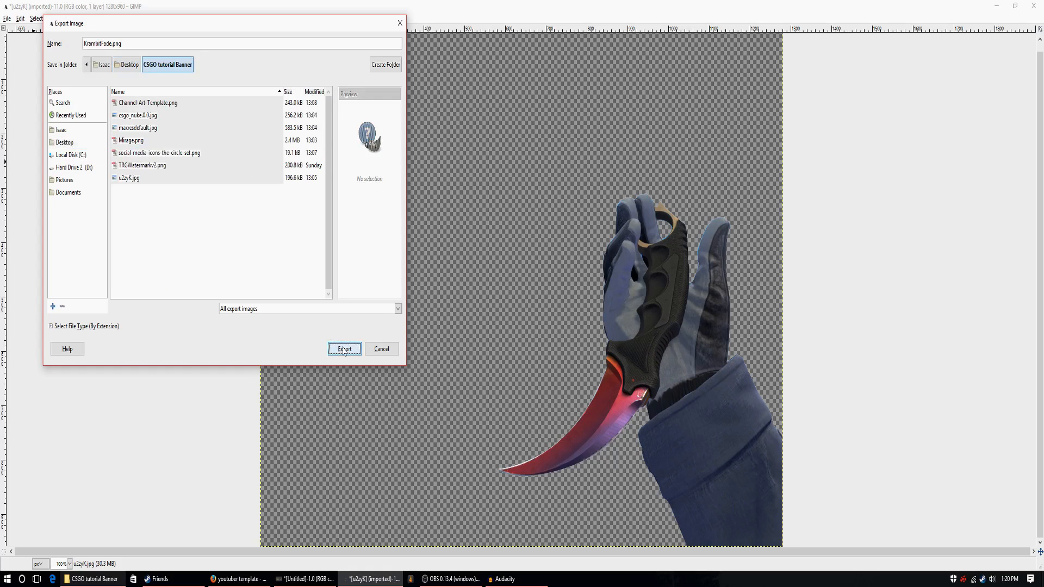
click(344, 349)
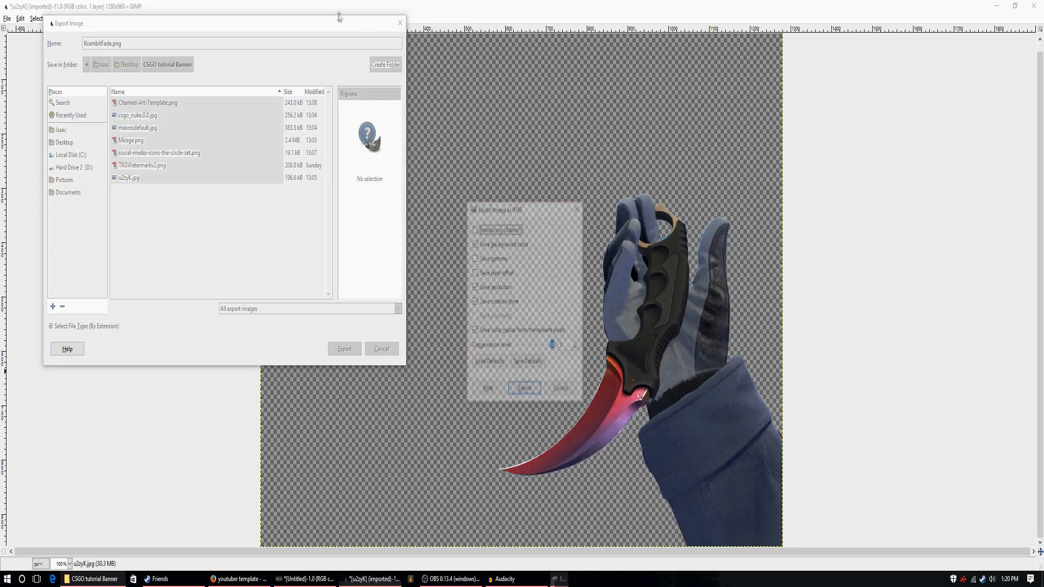
click(525, 391)
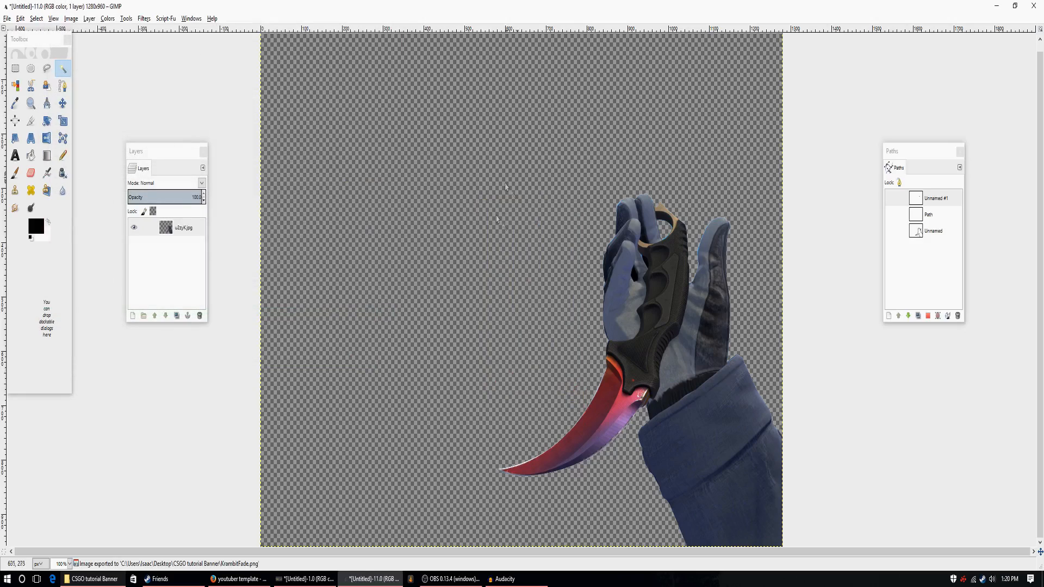
Switch to the banner image, open KrambitFade.png as a new layer, and nudge the hand slightly to the left.
click(998, 9)
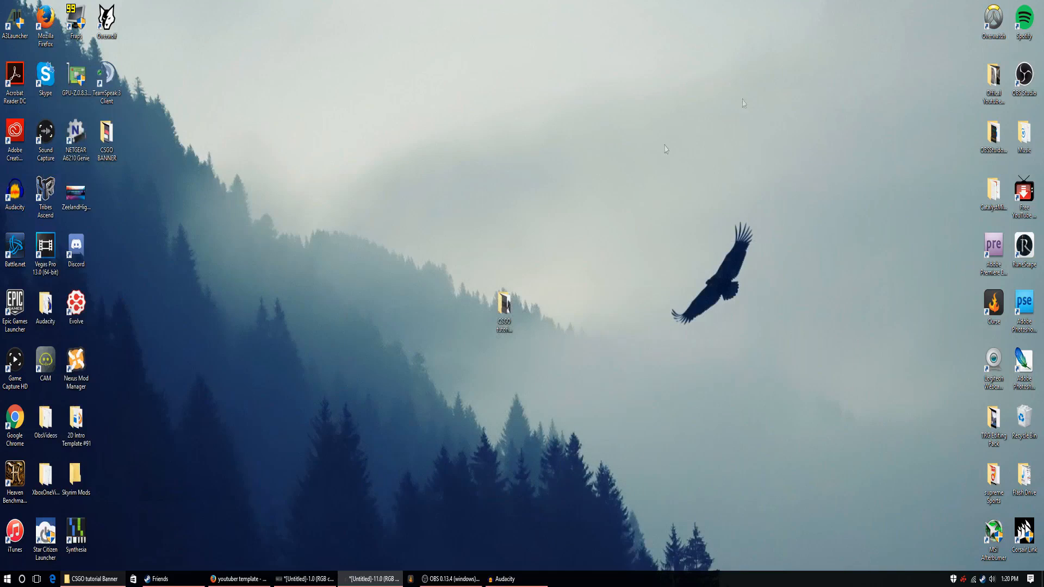
click(305, 578)
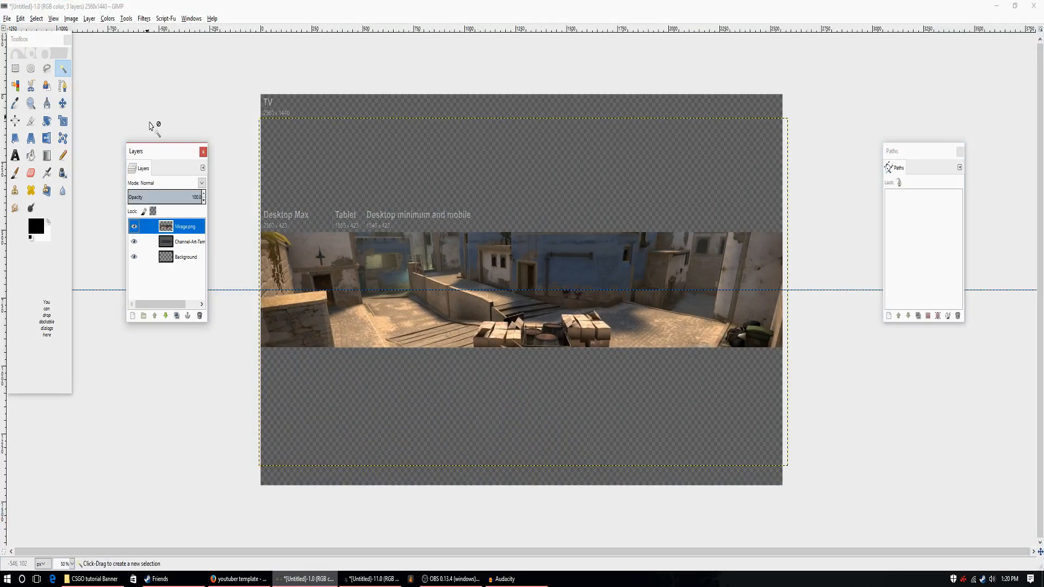
click(7, 20)
click(24, 64)
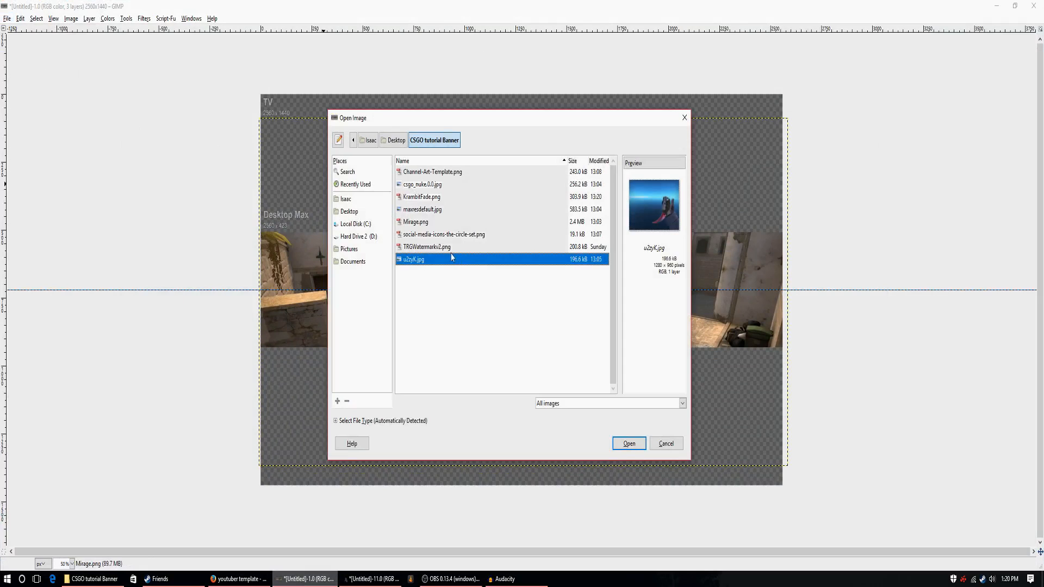
click(438, 234)
click(433, 222)
click(430, 209)
click(433, 196)
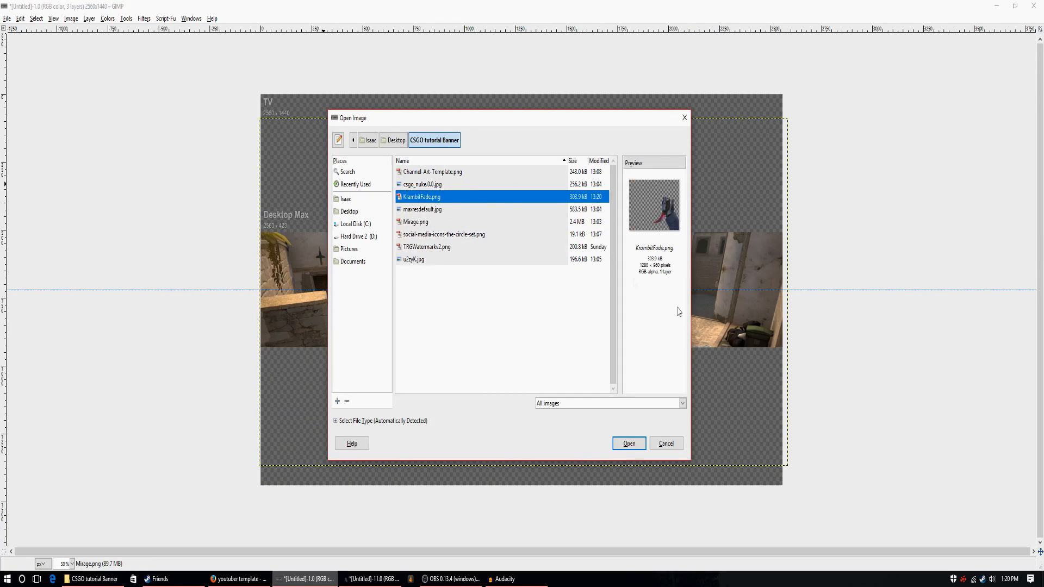
click(635, 442)
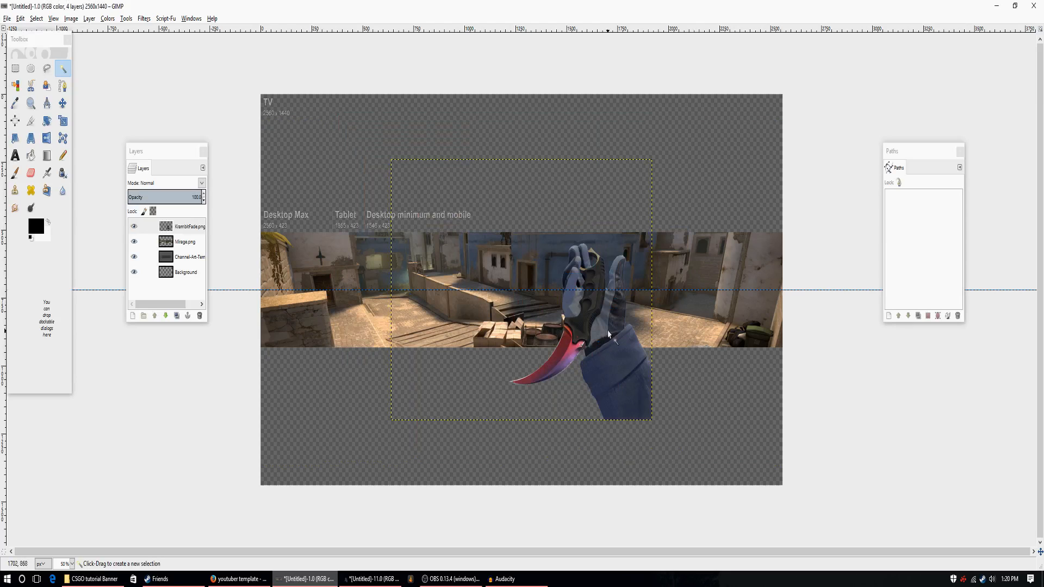
click(63, 103)
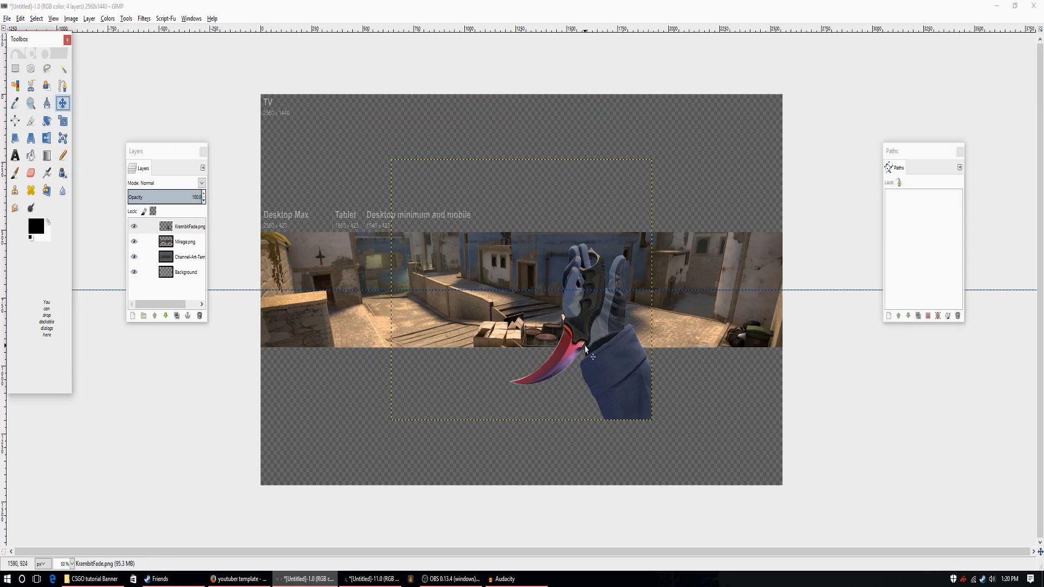
drag(634, 355, 585, 317)
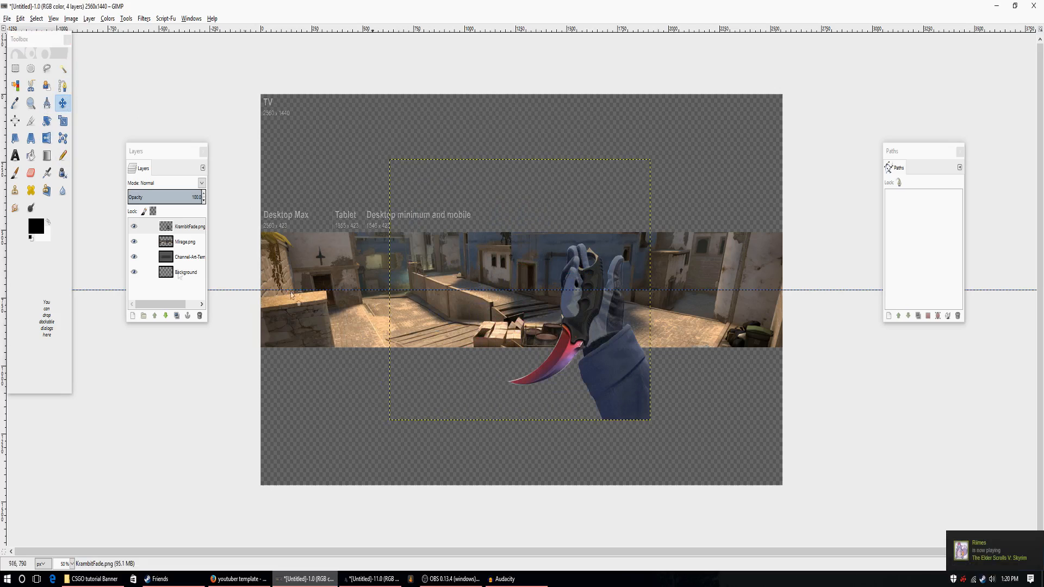
Activate the Scale tool, open its Tool Options dialog, and arrange it with the Layers dialog beside the banner.
click(62, 122)
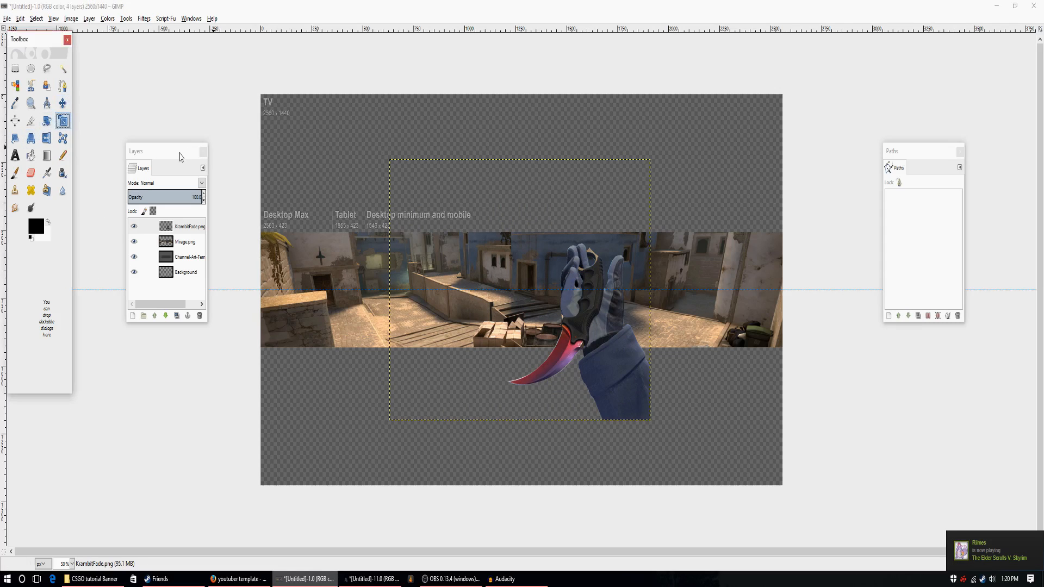
drag(182, 156, 154, 199)
click(191, 19)
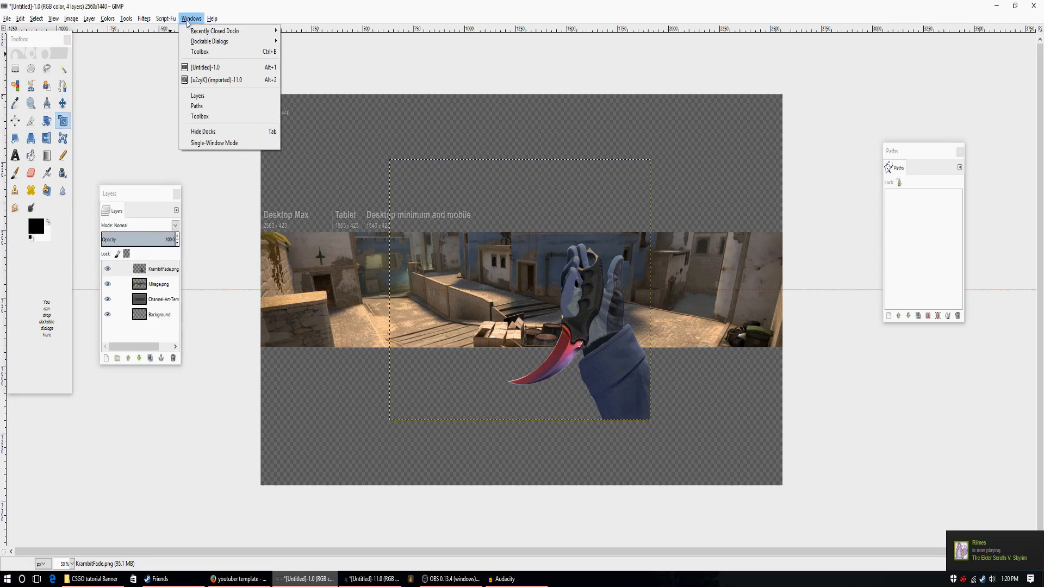
mouse_move(202, 43)
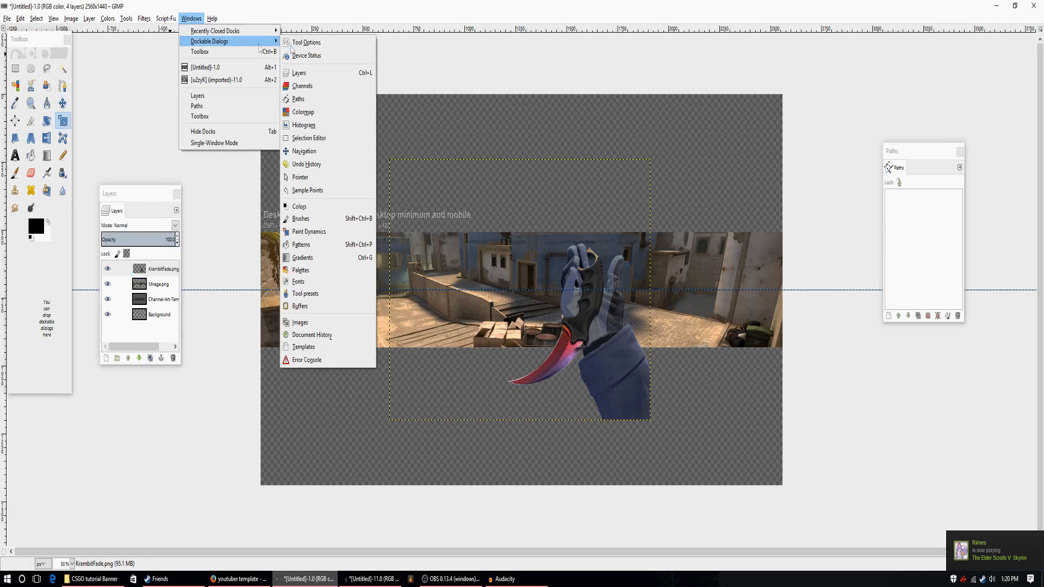
click(306, 42)
drag(299, 147, 104, 347)
scroll(130, 413, down, 3)
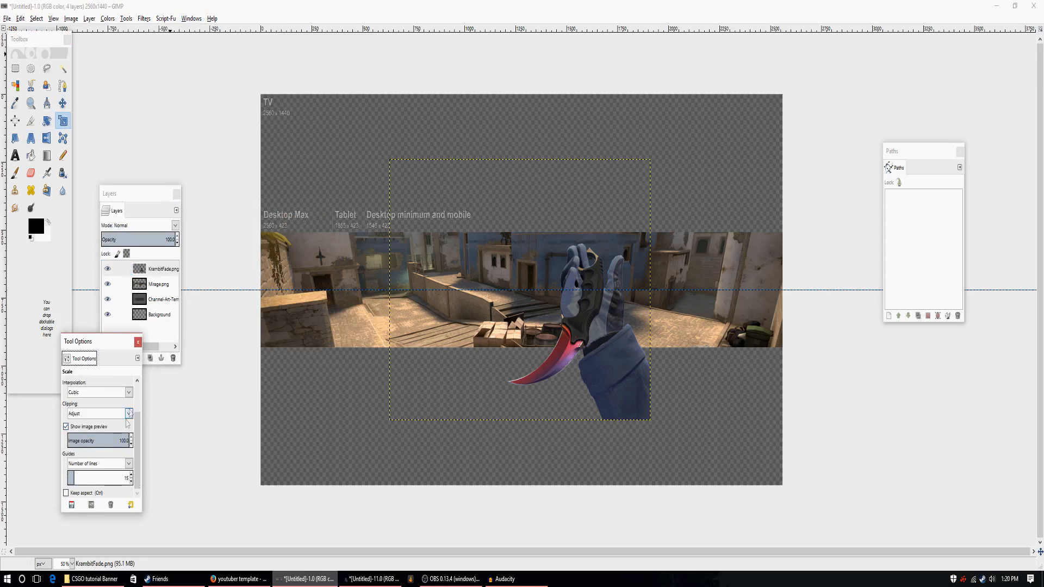
Scale the karambit hand layer down to 960 × 720 px with Keep aspect enabled.
click(66, 493)
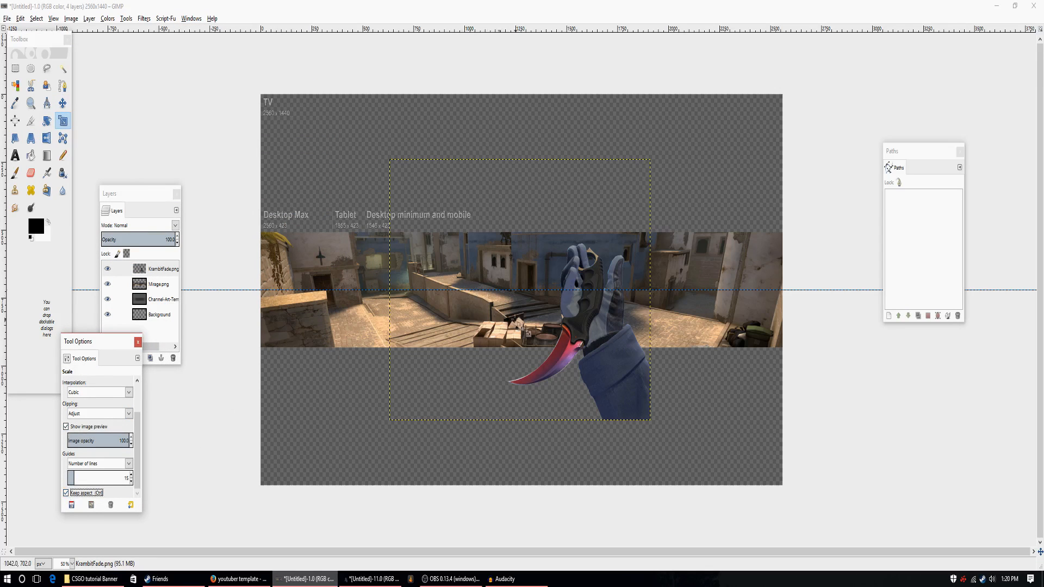
key(Tab)
click(579, 333)
key(Tab)
drag(651, 160, 634, 209)
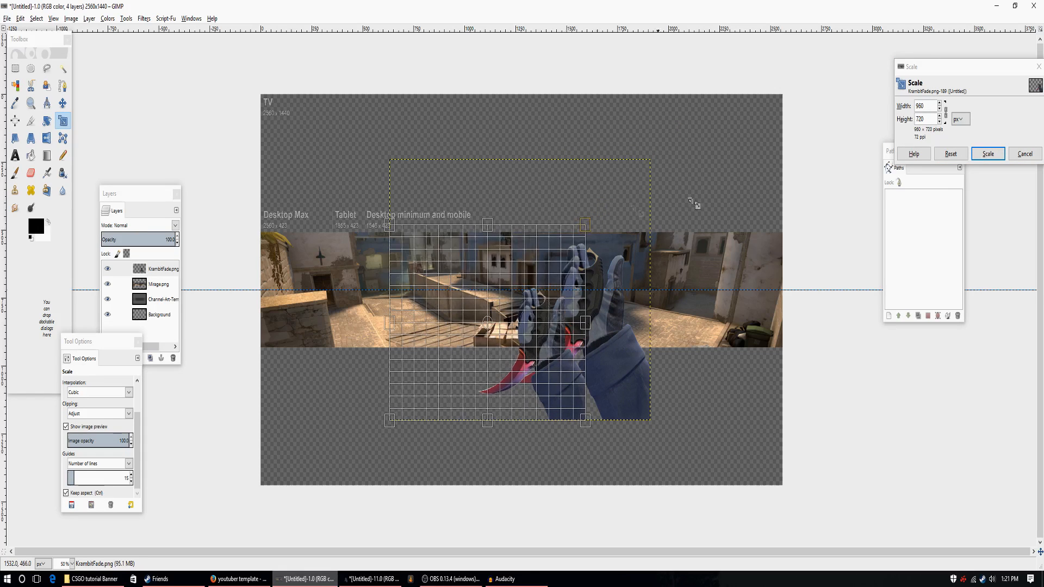
click(987, 155)
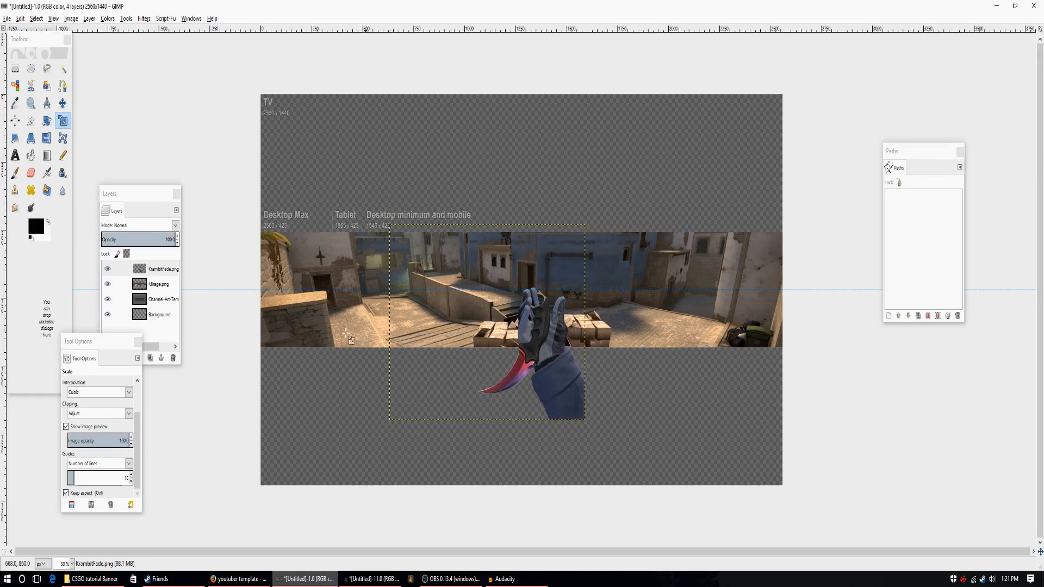
Move the scaled karambit hand up and right onto the Mirage strip, leaving the sleeve's end just below the strip's lower edge.
click(63, 102)
drag(538, 340, 585, 286)
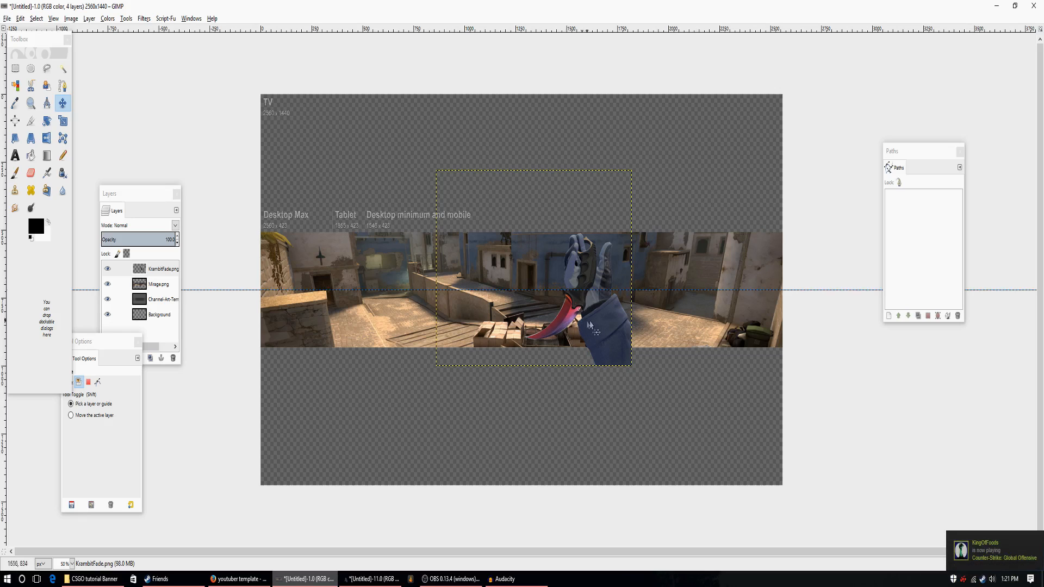
drag(597, 328, 621, 335)
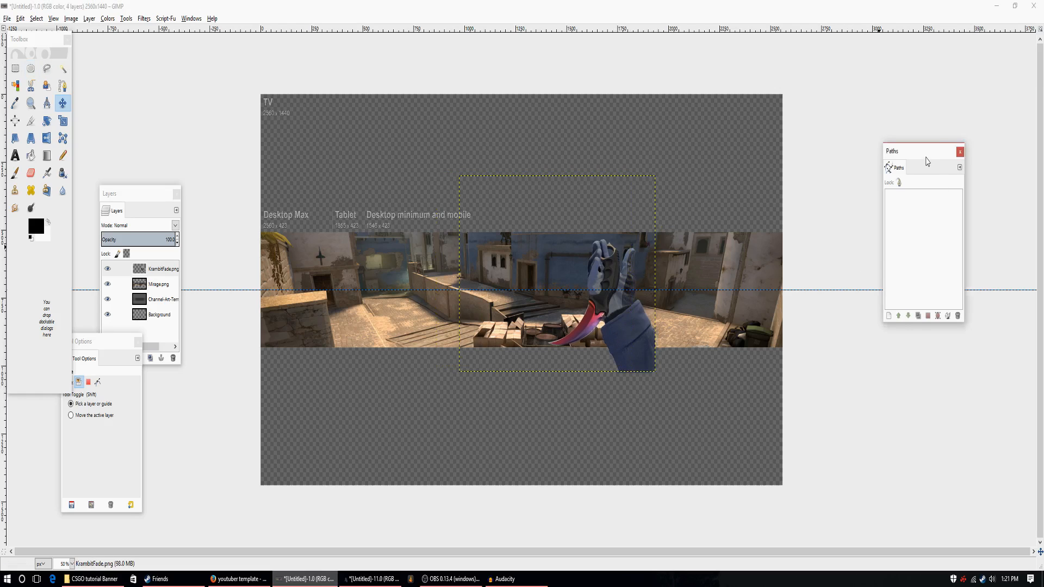
Move the Paths and Layers dialogs higher and add a new transparent 2560 × 1440 layer above KrambitFade.png.
drag(935, 151, 888, 99)
drag(134, 192, 148, 71)
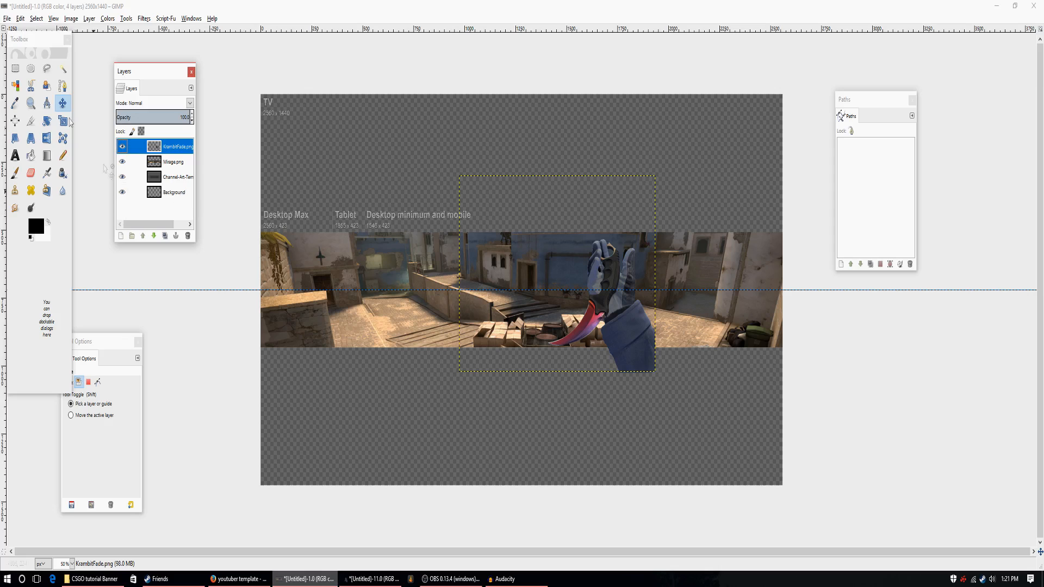
click(121, 236)
click(107, 228)
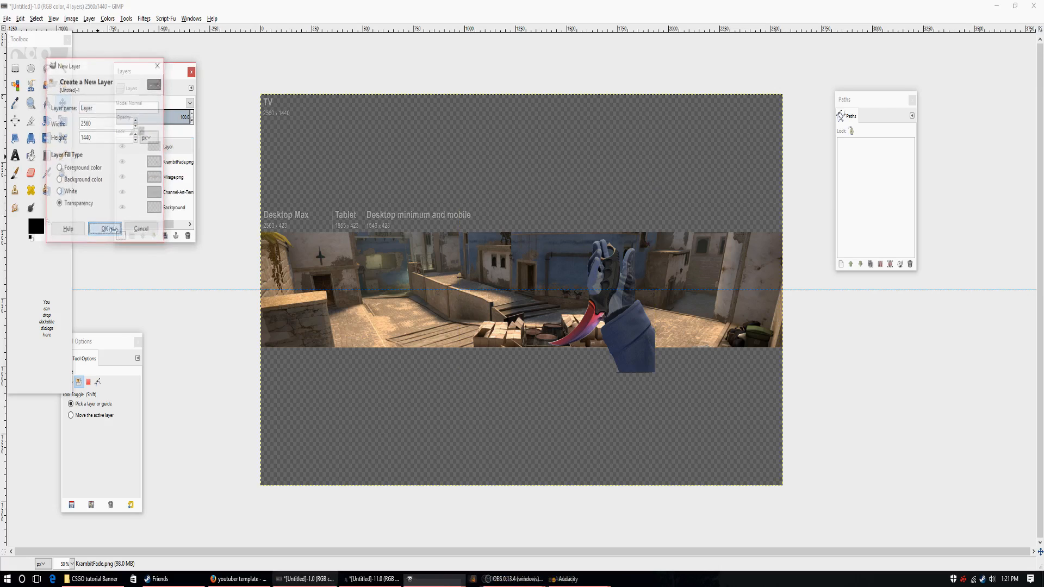
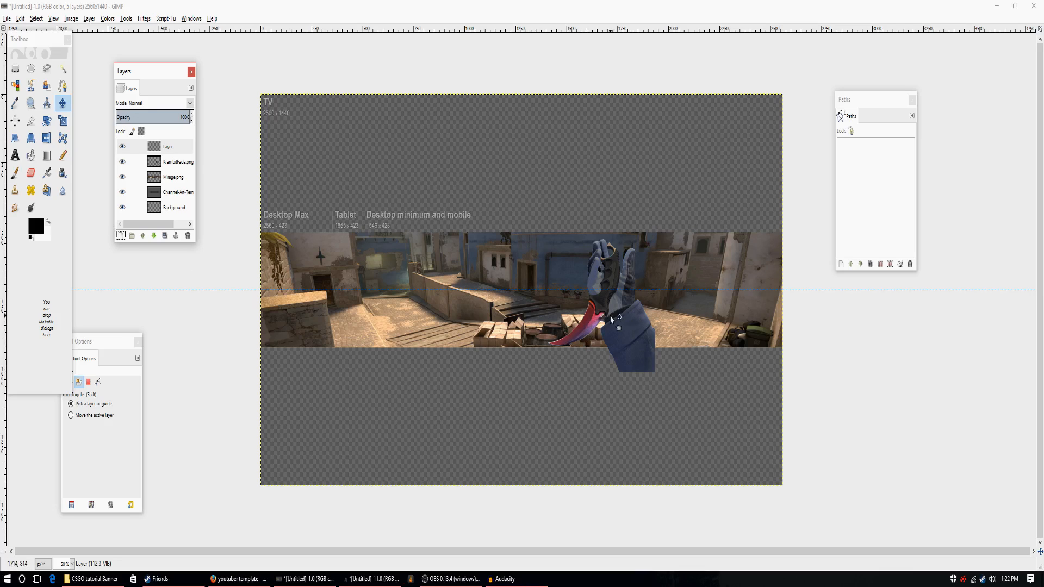
Switch to Firefox, enlarge its window and search Google Images for "fire particles".
click(238, 579)
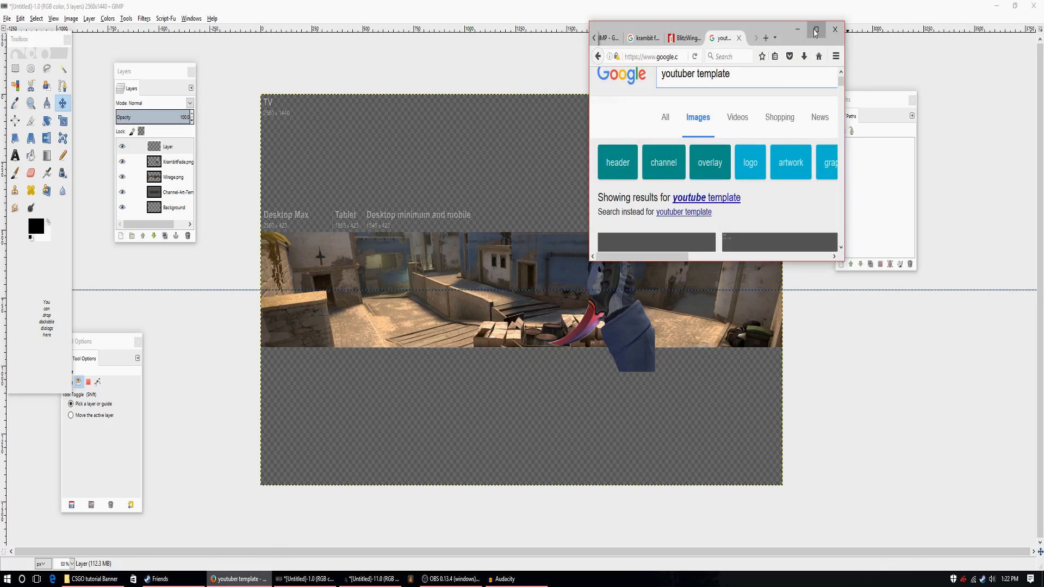
click(817, 29)
drag(142, 57, 36, 70)
key(BackSpace)
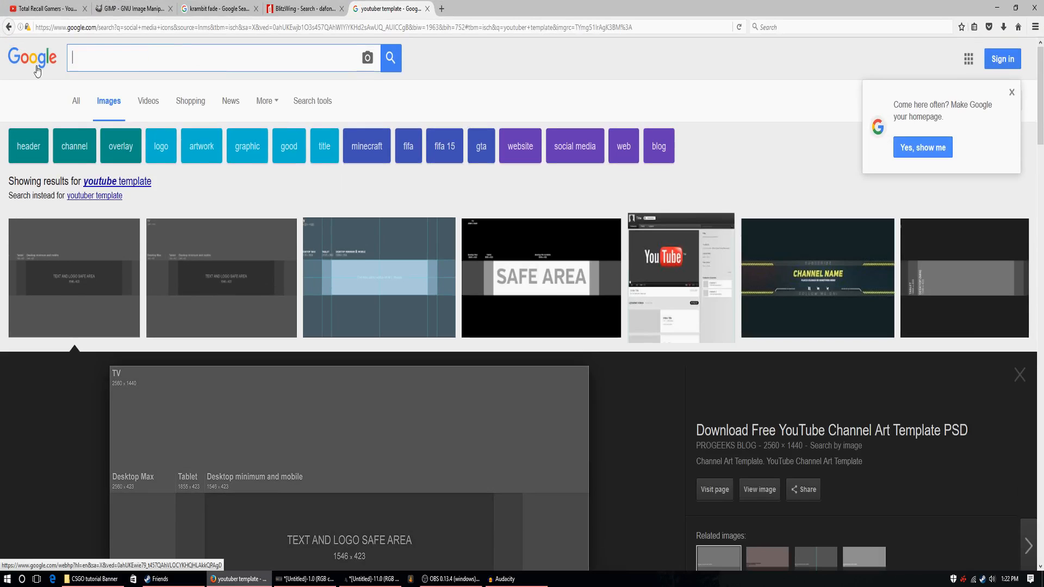
text(fire partcvile)
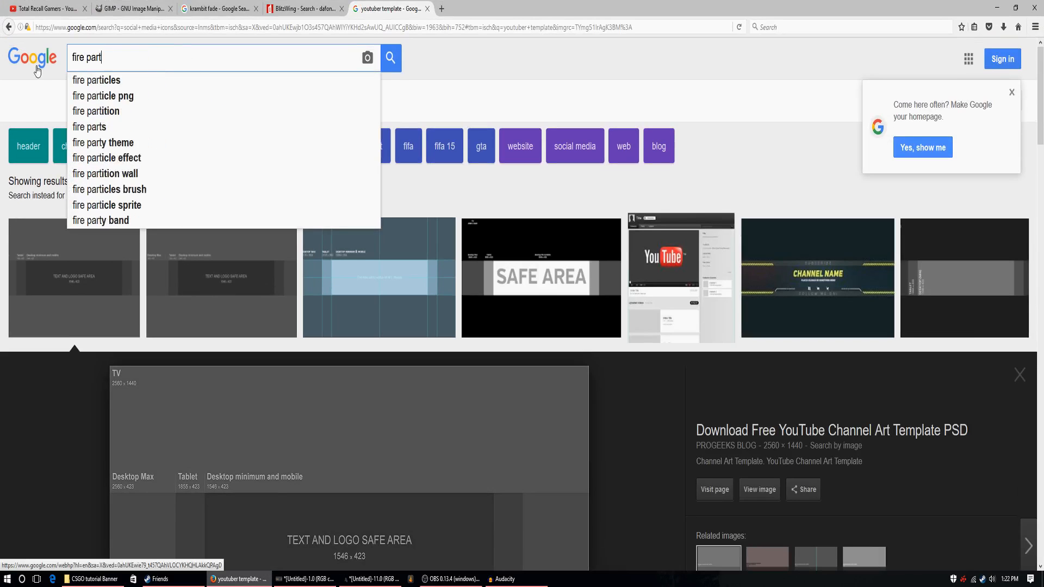
key(BackSpace)
key(BackSpace)
key(BackSpace)
text(icles)
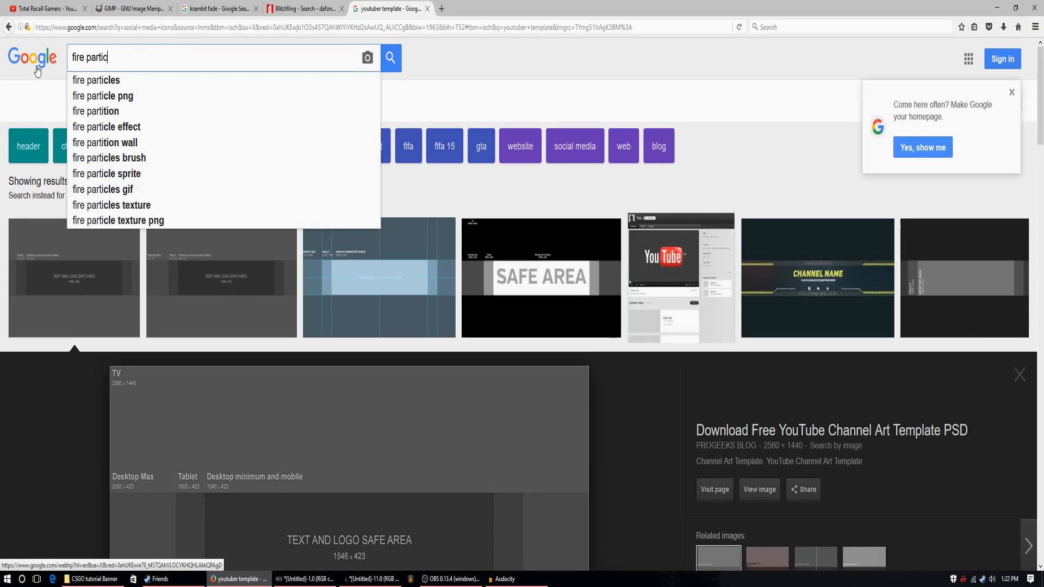
key(Return)
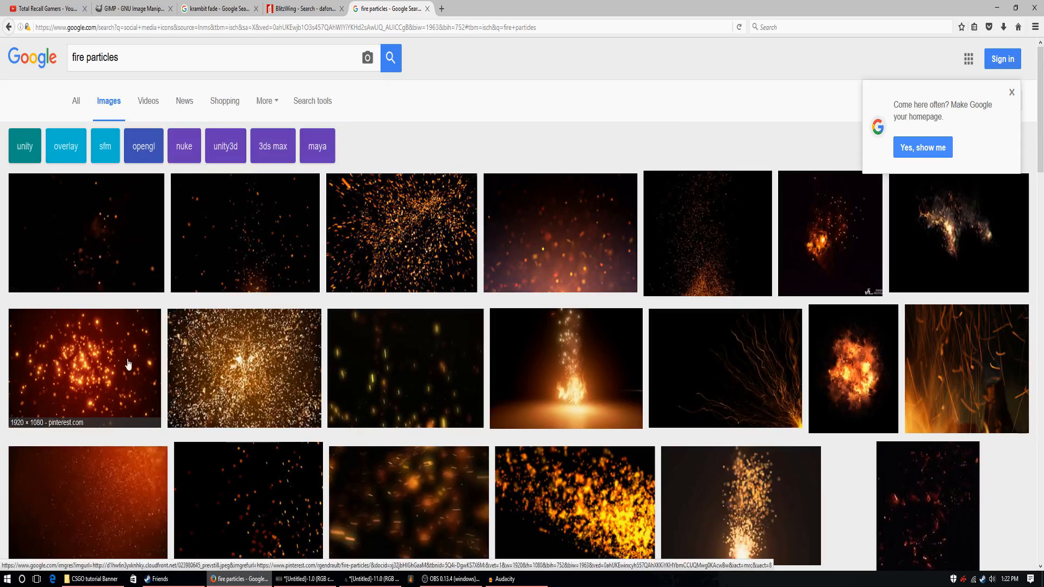
Preview several fire particle image results and related images to compare their look and resolution for the banner.
click(432, 221)
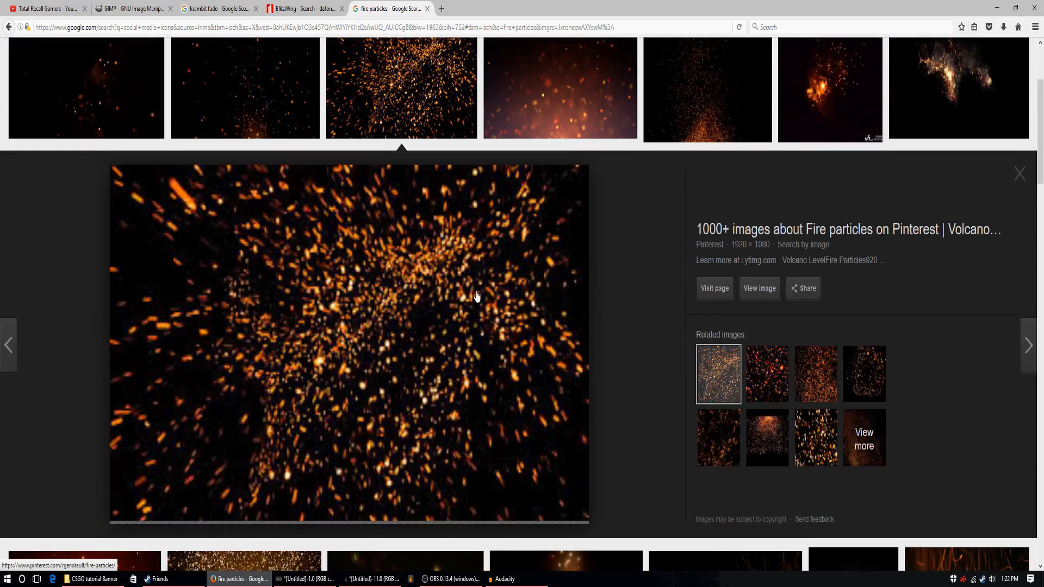
scroll(430, 299, up, 2)
click(548, 168)
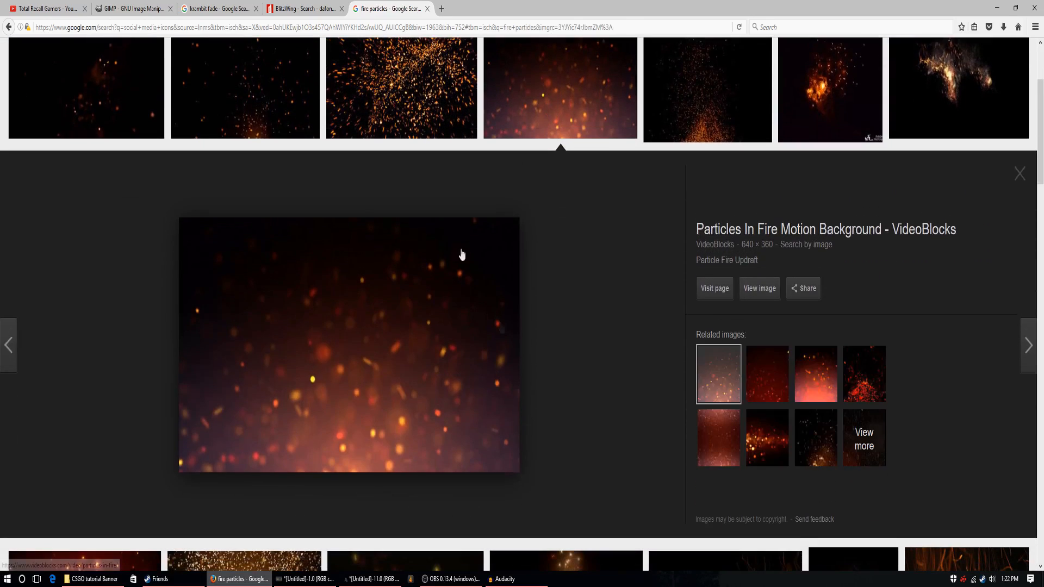
click(275, 83)
click(98, 96)
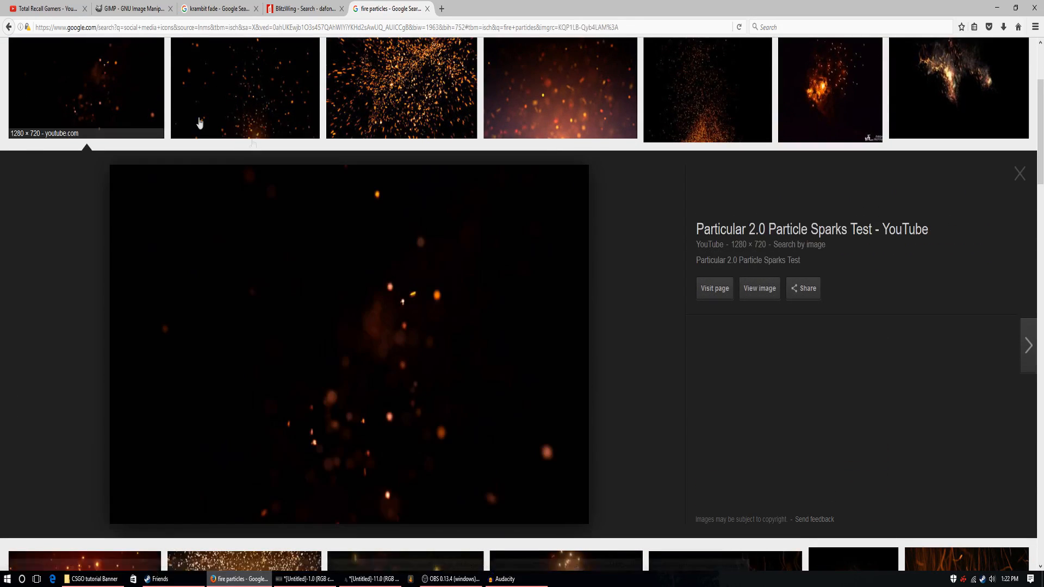
scroll(658, 179, down, 5)
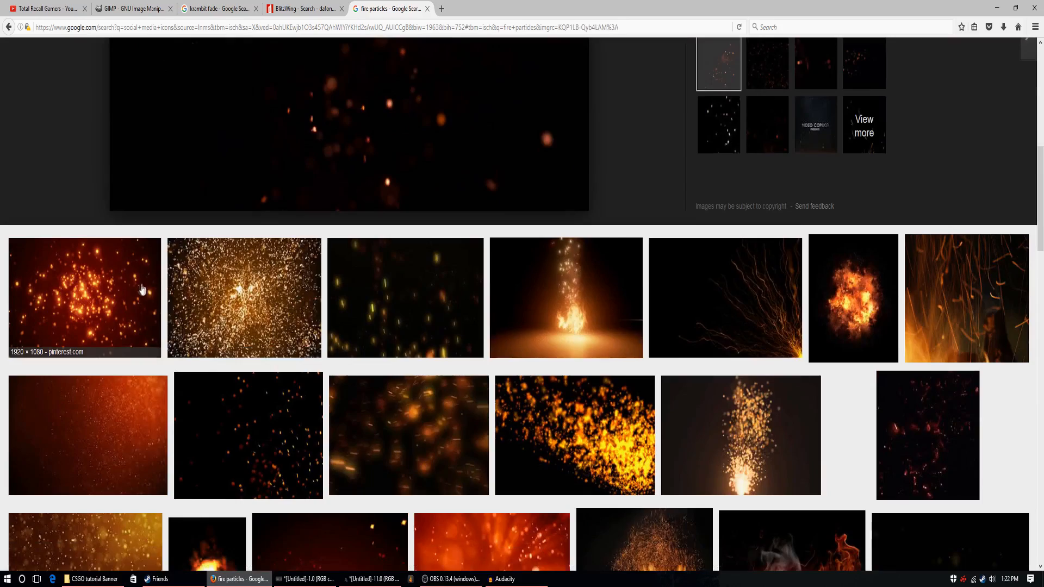
scroll(141, 291, down, 5)
click(112, 275)
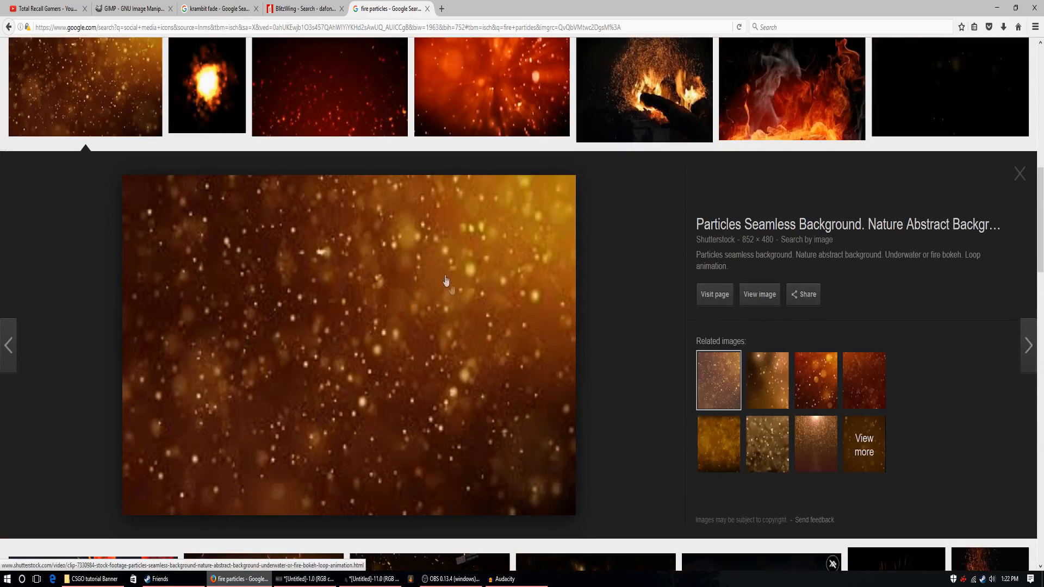
click(767, 380)
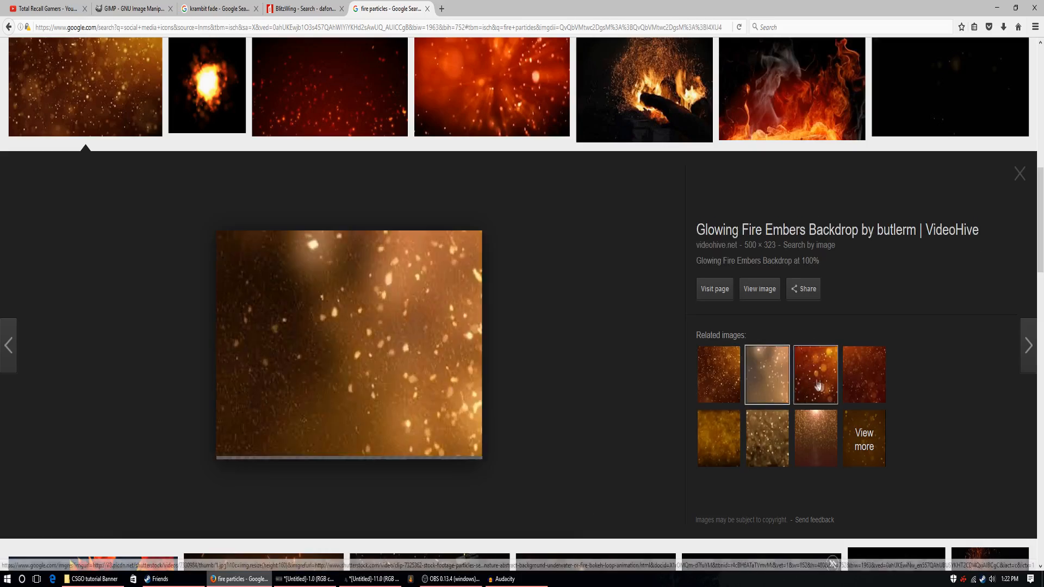
click(818, 385)
scroll(550, 360, up, 10)
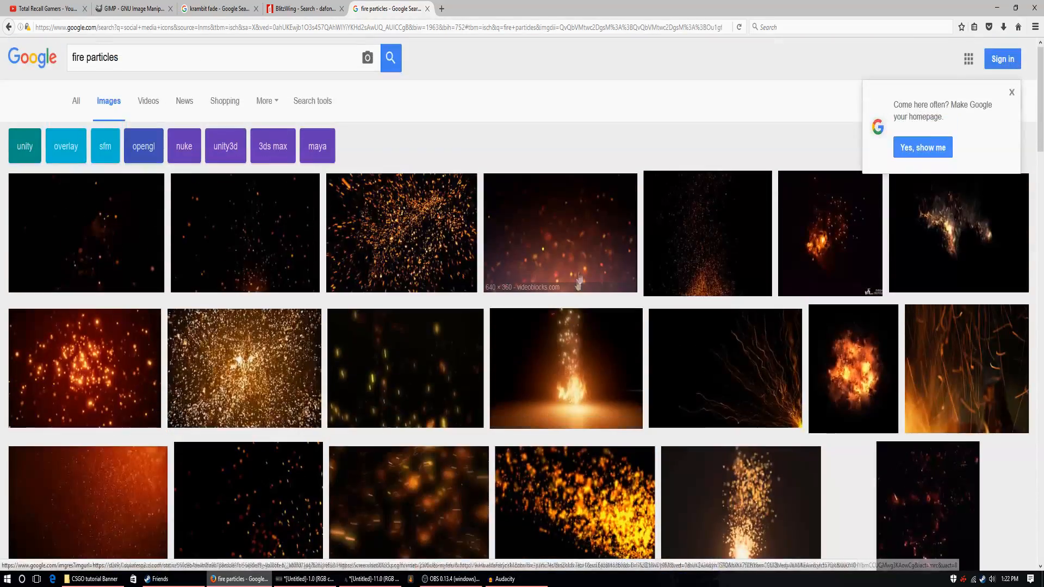
Reopen the "Particles In Fire Motion Background" result and save its image into the CSGO tutorial Banner folder on the desktop.
click(578, 285)
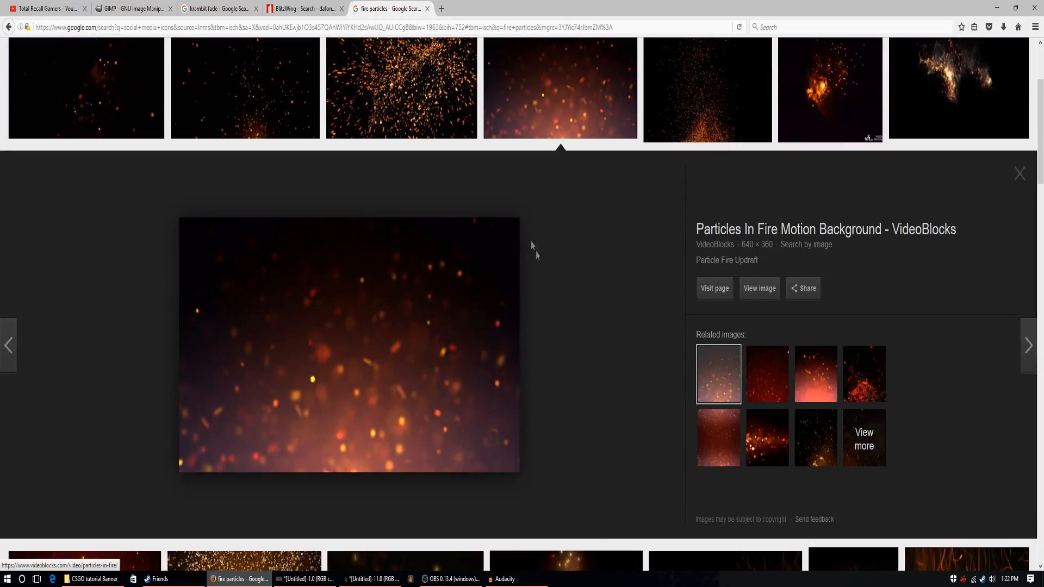
scroll(462, 342, up, 3)
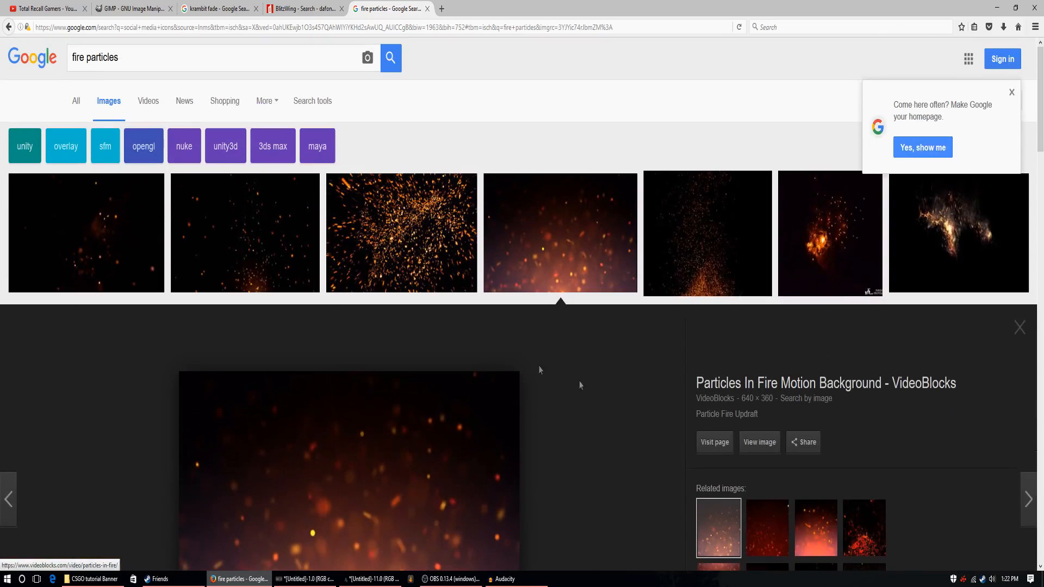
scroll(244, 302, down, 2)
scroll(210, 296, up, 2)
scroll(365, 354, down, 5)
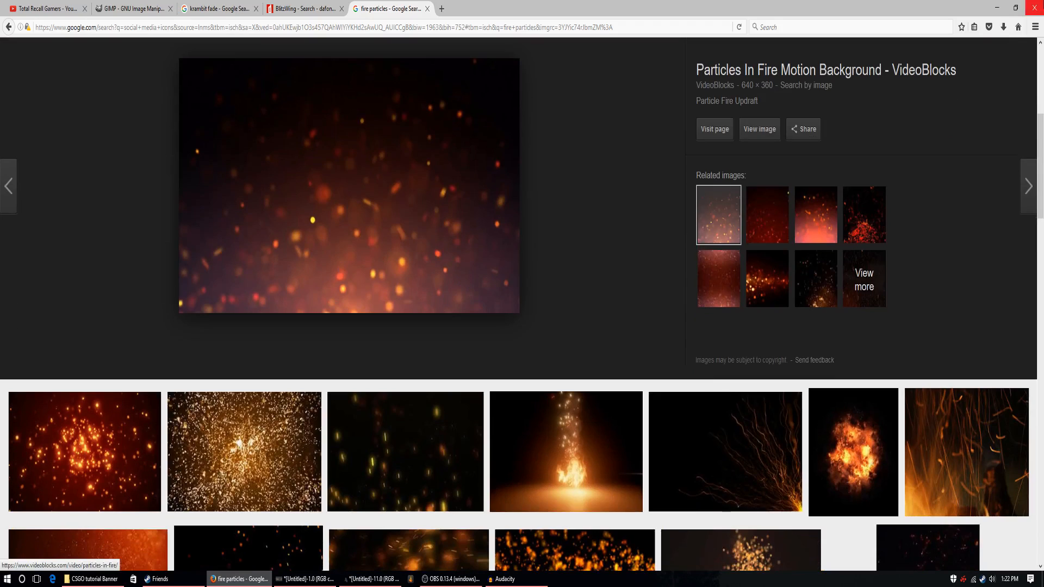
click(1015, 7)
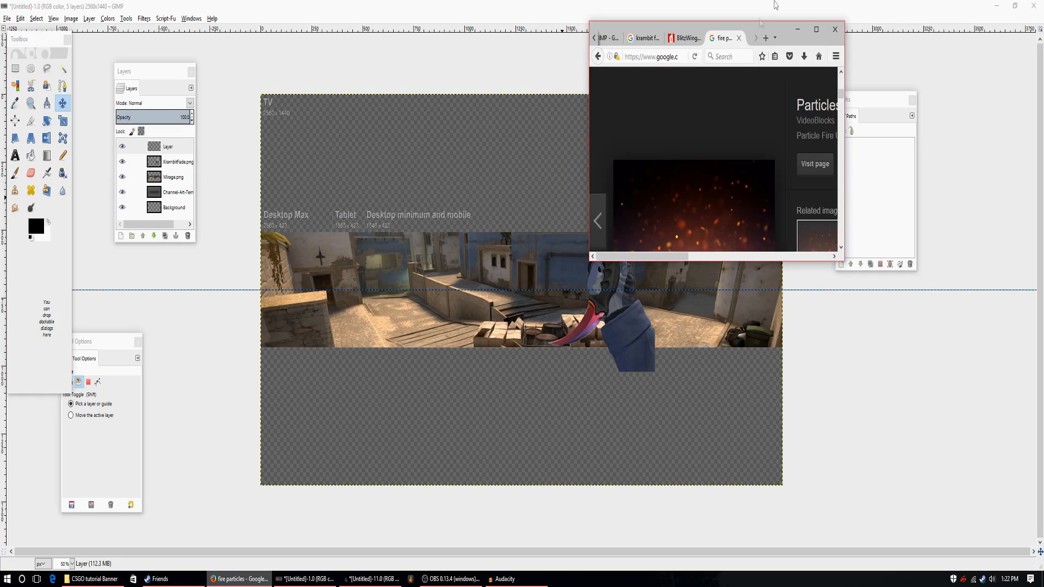
click(997, 5)
drag(694, 206, 500, 310)
click(798, 29)
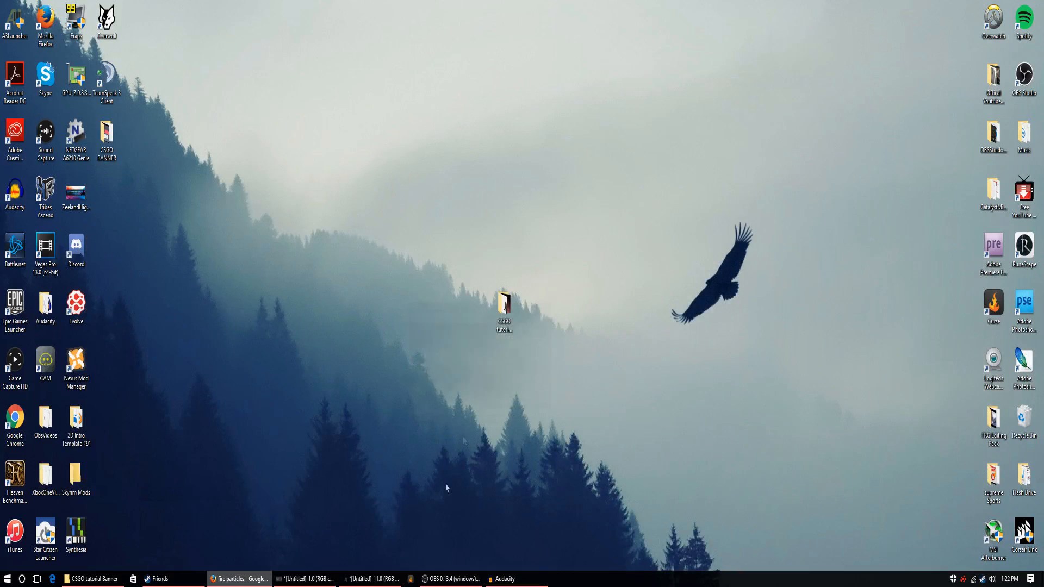
Return to the GIMP banner and open the particle-fire-updraft JPG from the CSGO tutorial Banner folder as a new layer.
click(337, 580)
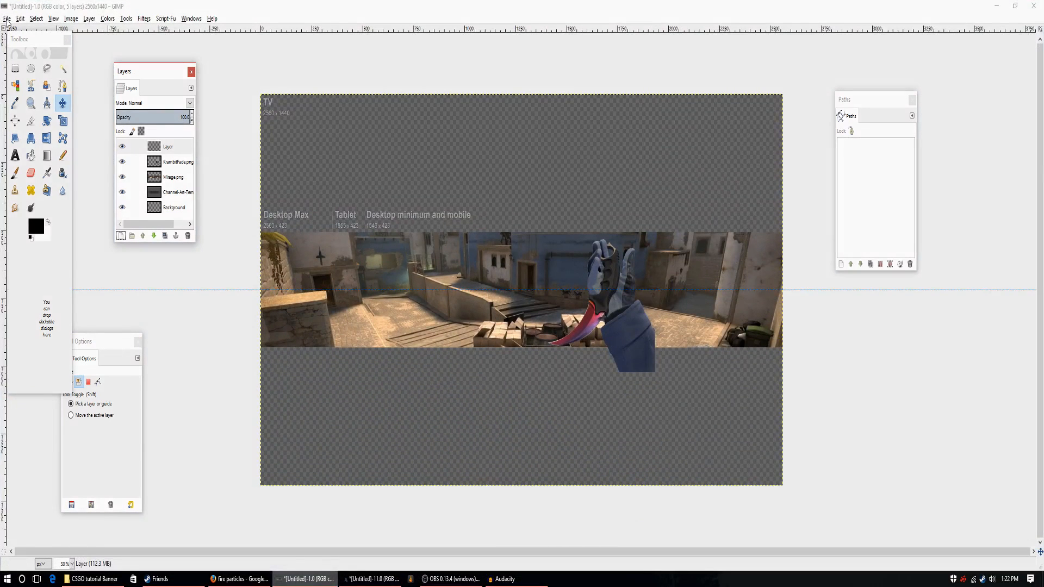
click(7, 20)
click(39, 64)
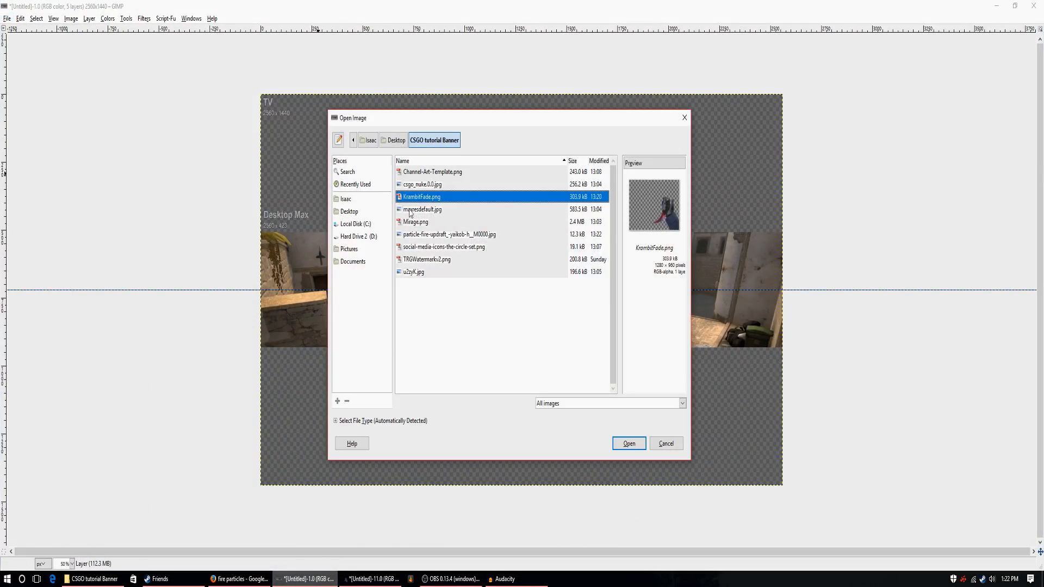
click(420, 210)
click(422, 184)
click(426, 172)
click(428, 260)
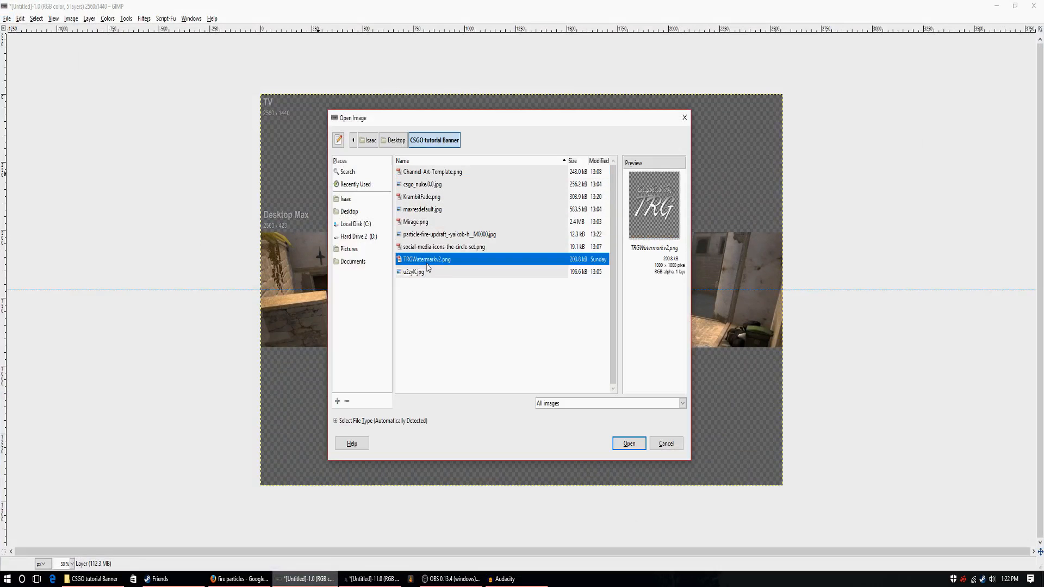
click(428, 235)
click(629, 444)
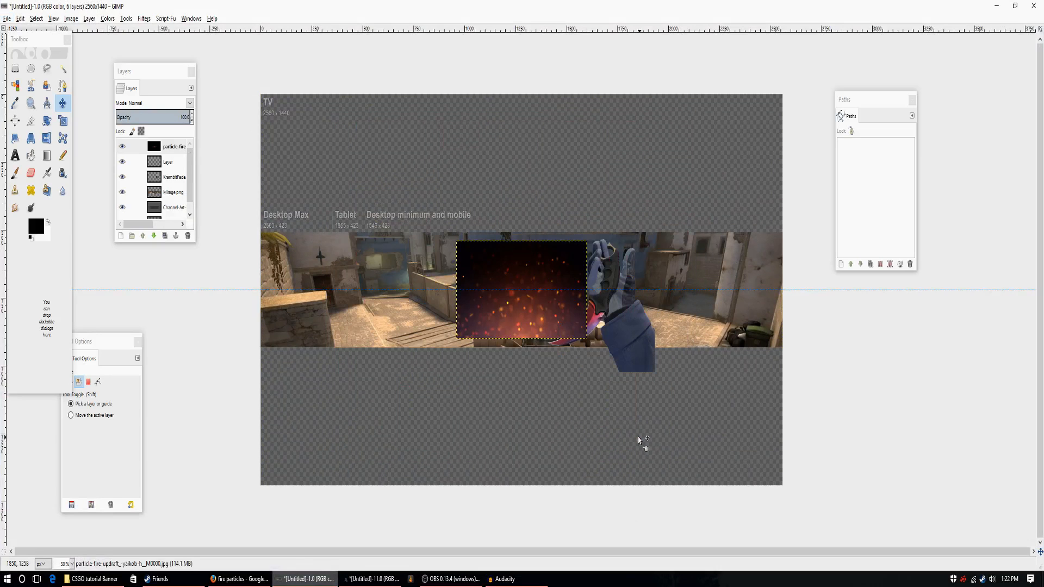
Shift the Paths and Layers dialogs and reorder the fire particle layer to sit between KrambitFade.png and Mirage.png.
drag(874, 100, 922, 112)
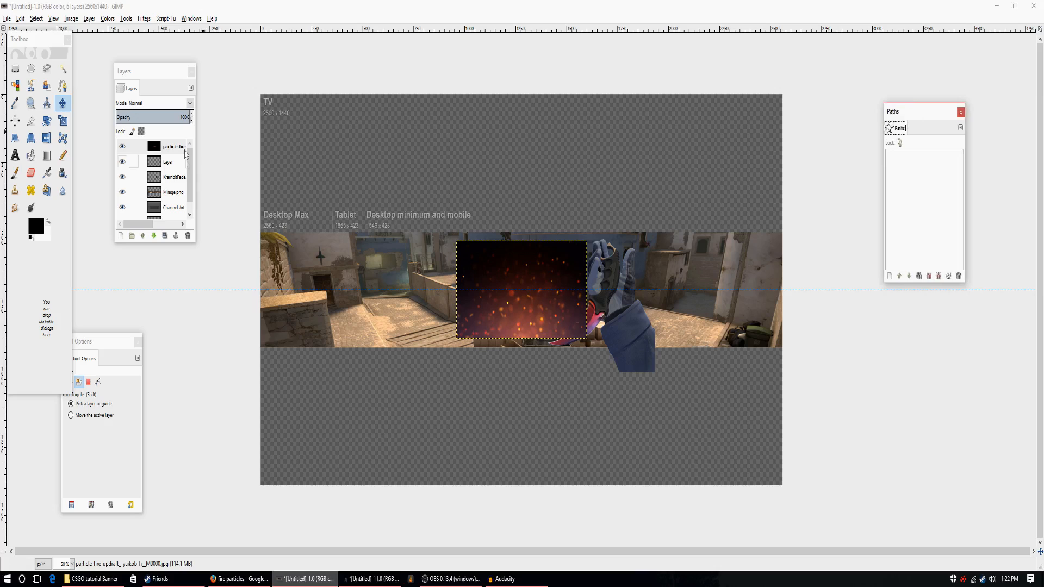
drag(167, 78, 182, 84)
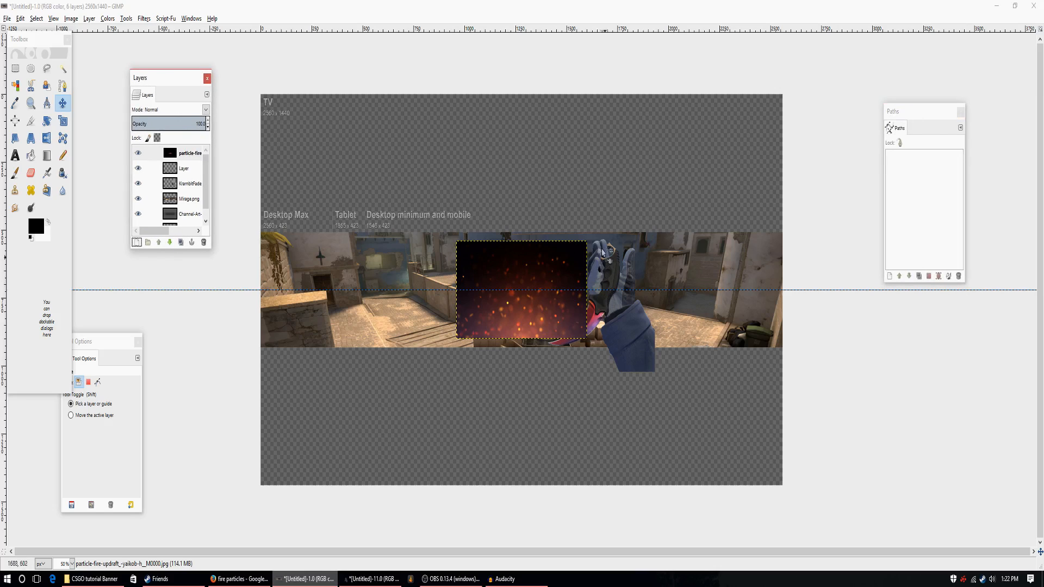
click(170, 243)
click(170, 242)
click(171, 243)
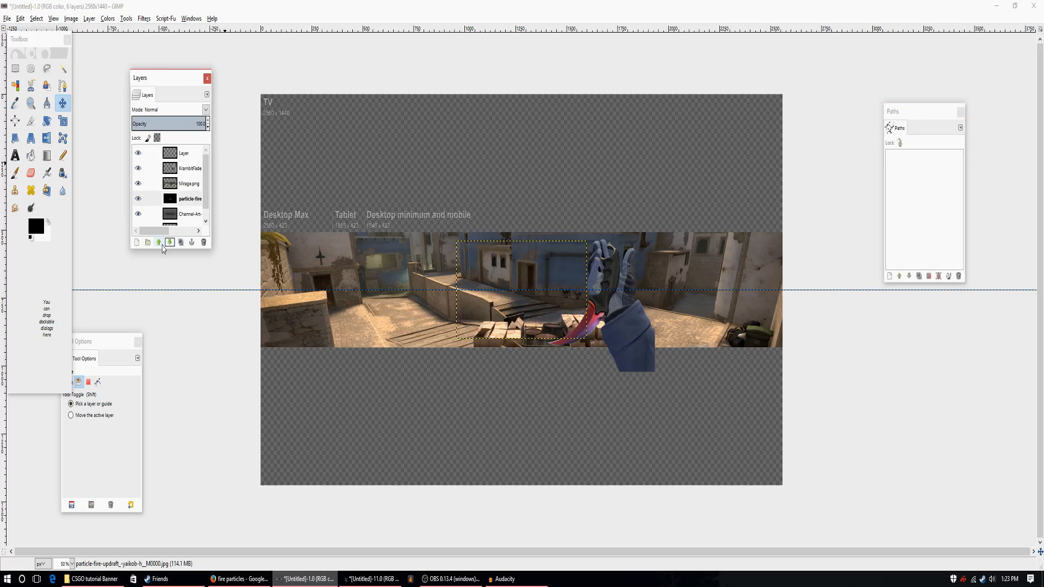
click(159, 243)
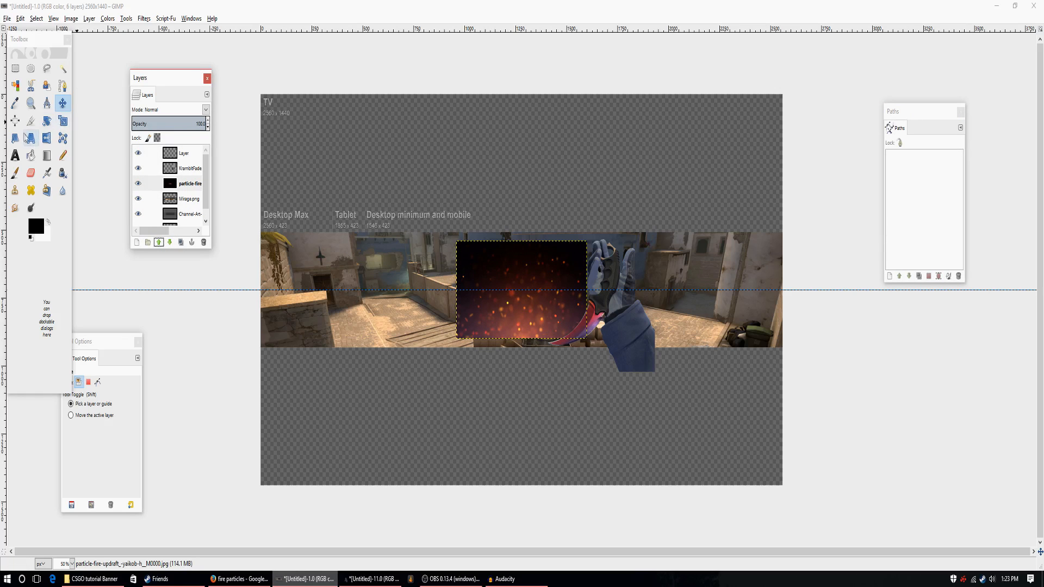
Enlarge the fire particle layer with the Scale tool to about 2677 × 1506 px, covering the whole canvas.
click(62, 121)
click(513, 278)
drag(457, 242, 102, 87)
drag(606, 340, 924, 506)
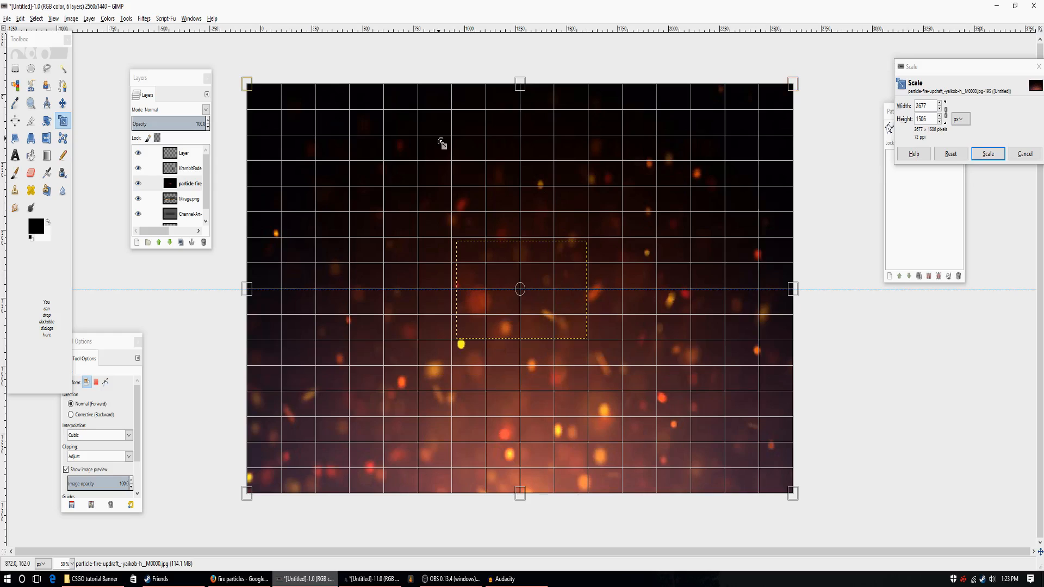
Turn off Keep aspect, squash the fire particle layer to 2677 × 816 px around the Mirage strip and apply the scaling.
drag(139, 439, 80, 493)
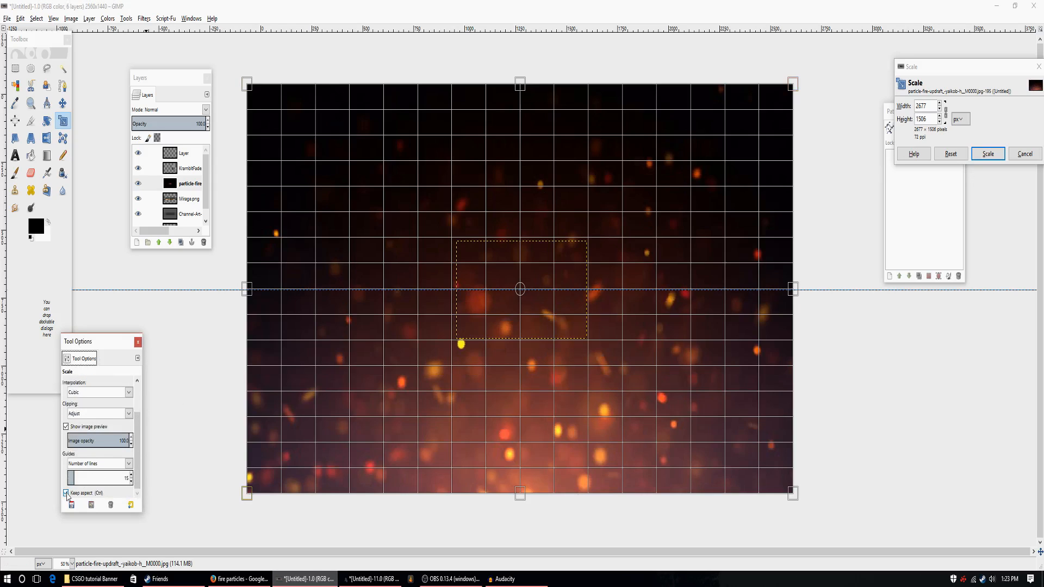
click(66, 494)
drag(536, 93, 540, 137)
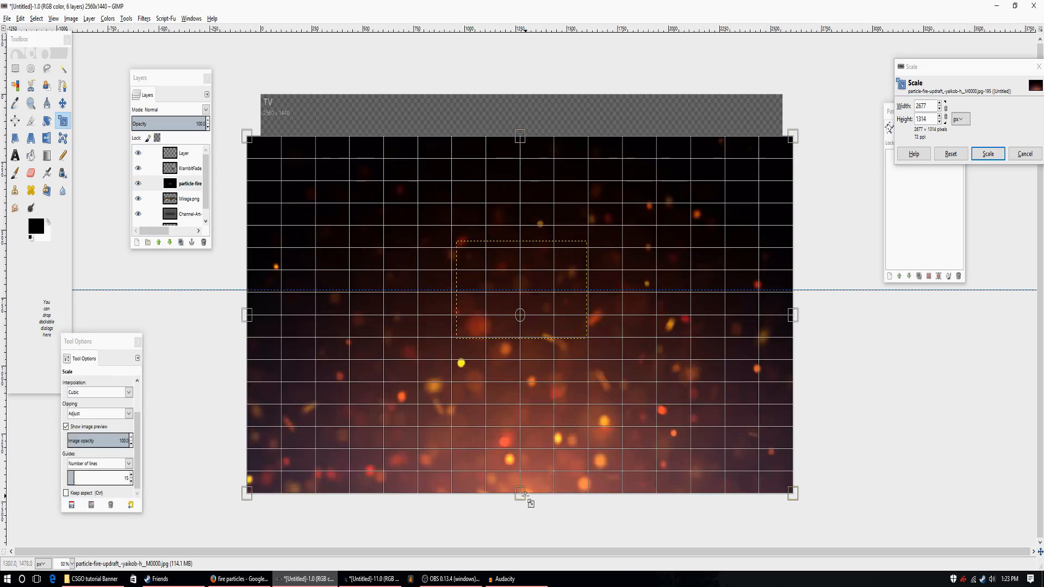
drag(528, 327, 536, 360)
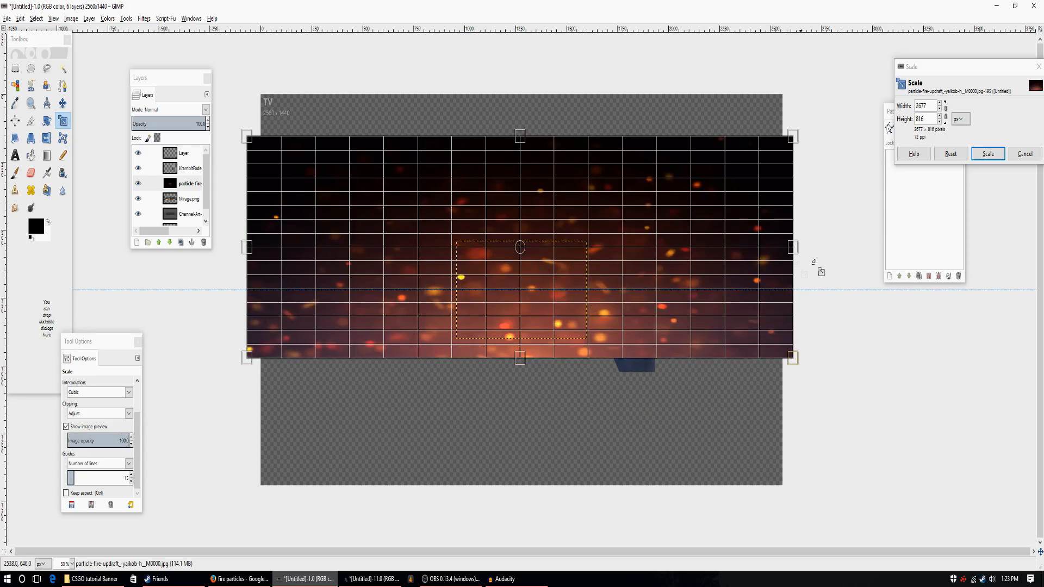
click(988, 153)
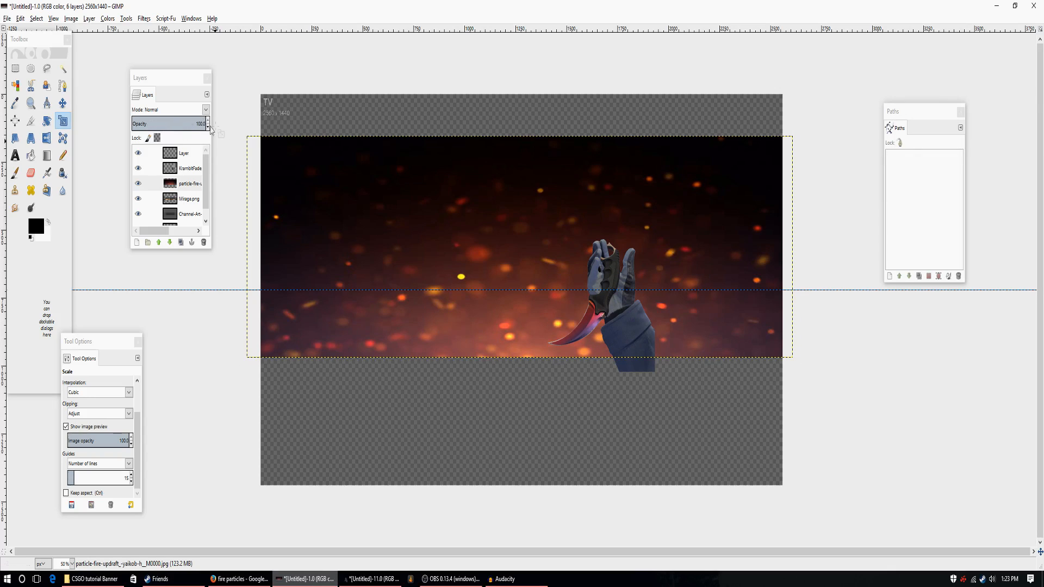
Lower the fire particle layer's opacity to 50 and hide the layer.
drag(208, 128, 208, 132)
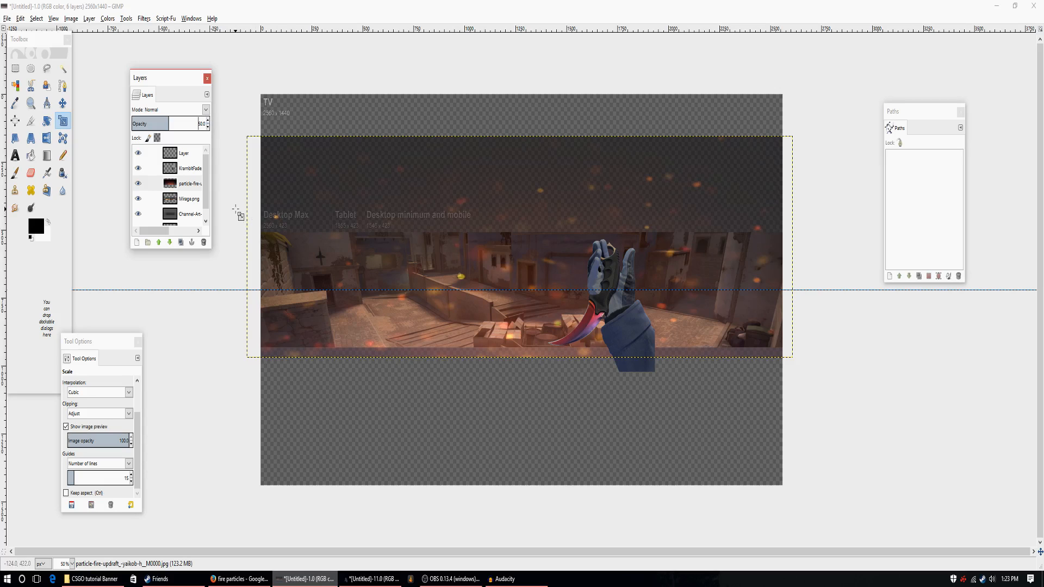
click(138, 184)
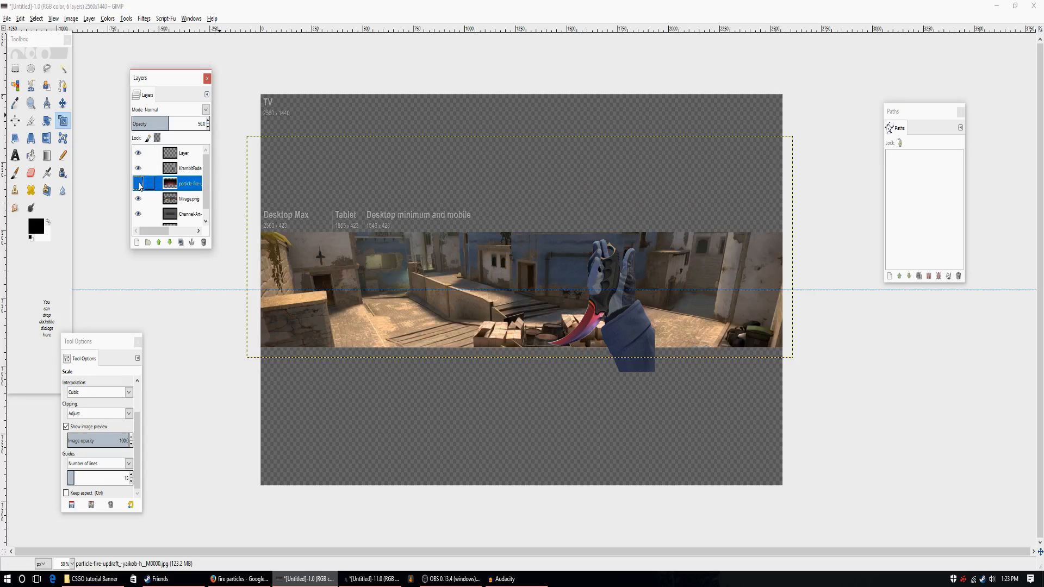
Colorize the Mirage.png layer with hue 360, saturation 64 and lightness -28.
scroll(182, 196, down, 1)
click(182, 190)
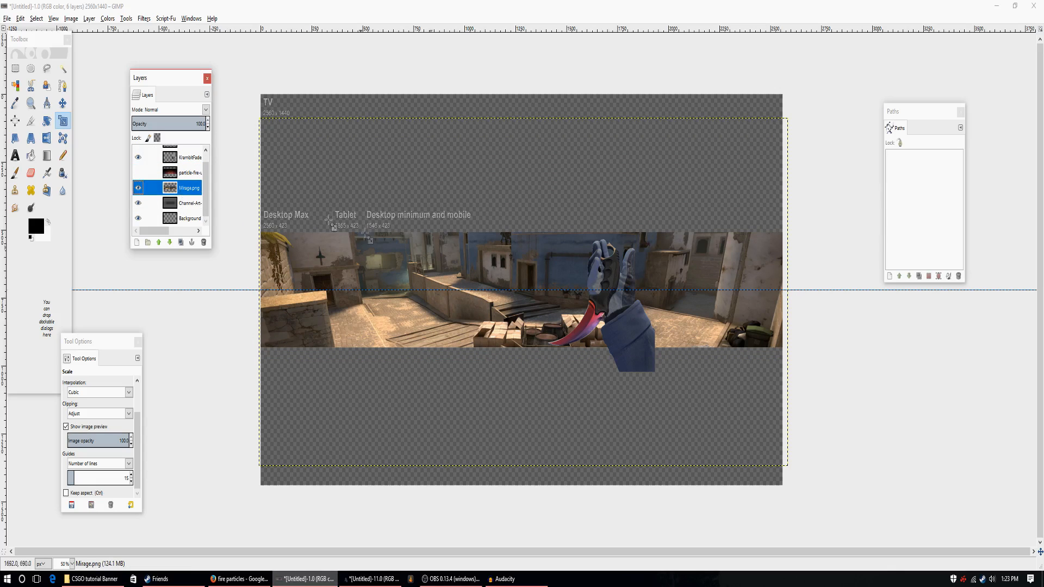
click(107, 19)
click(117, 55)
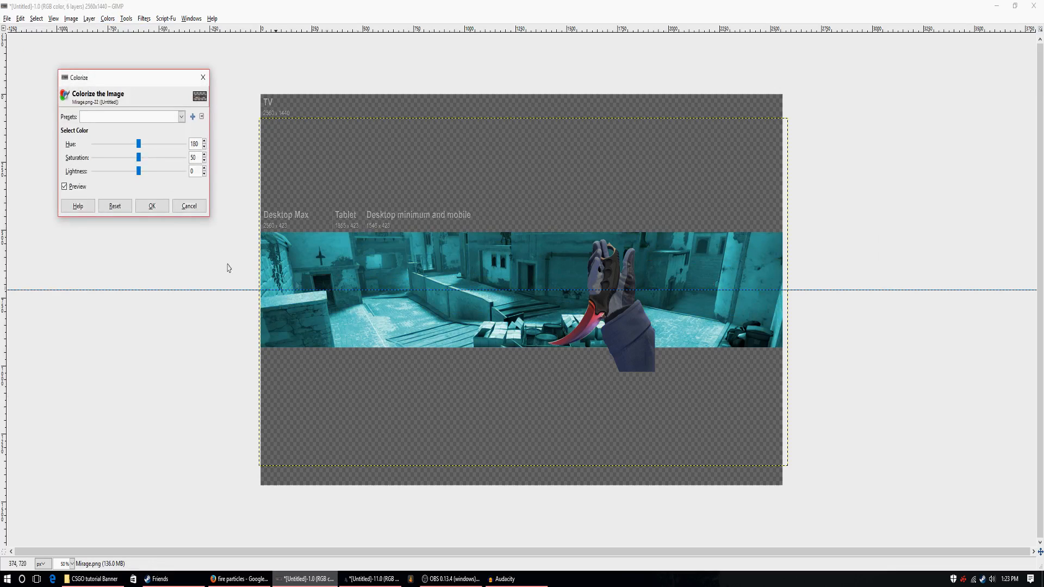
drag(148, 148, 184, 151)
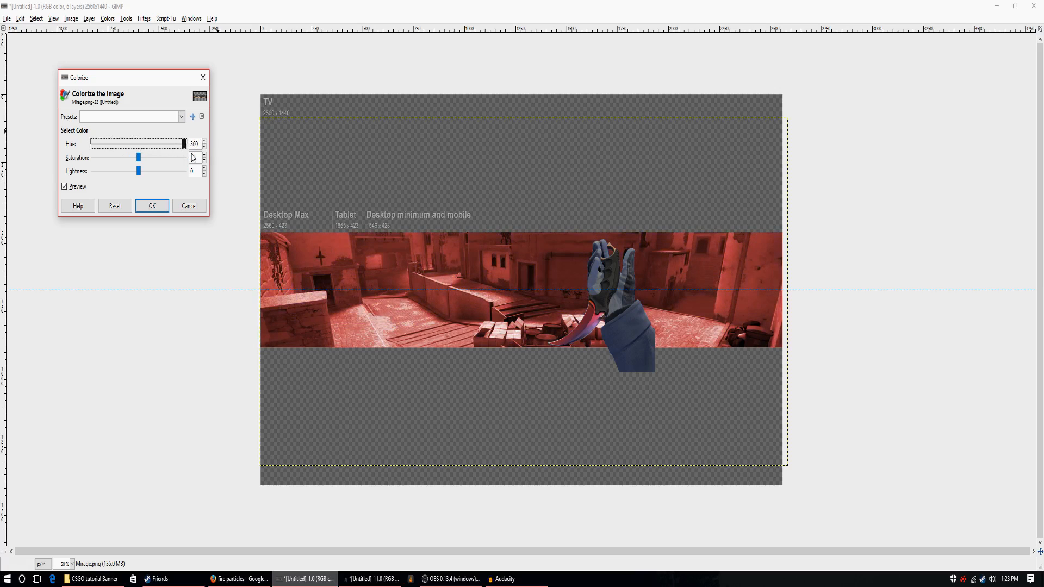
drag(140, 161, 95, 157)
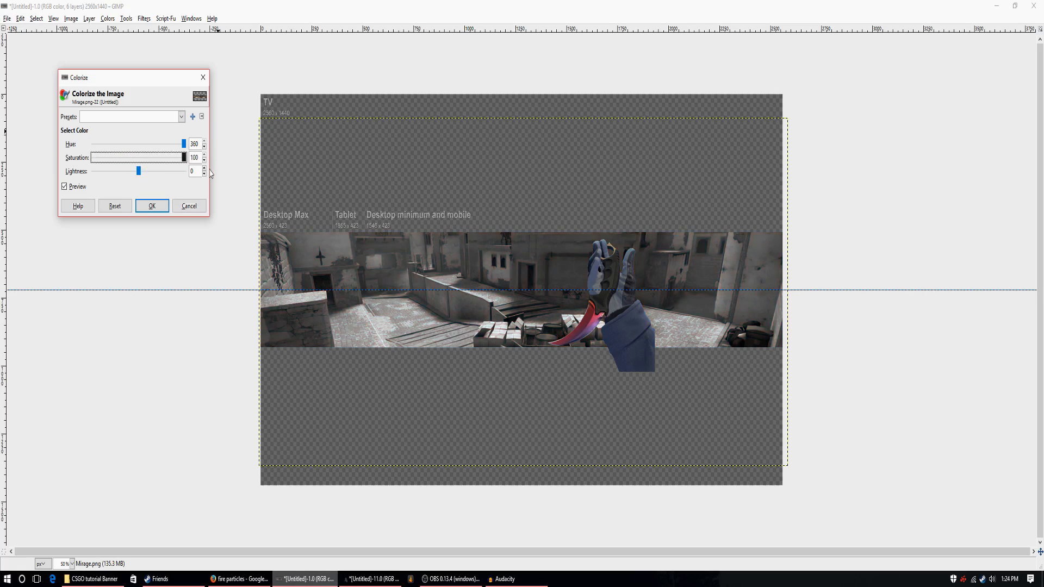
mouse_move(138, 187)
mouse_down()
mouse_move(124, 188)
mouse_move(142, 188)
mouse_up()
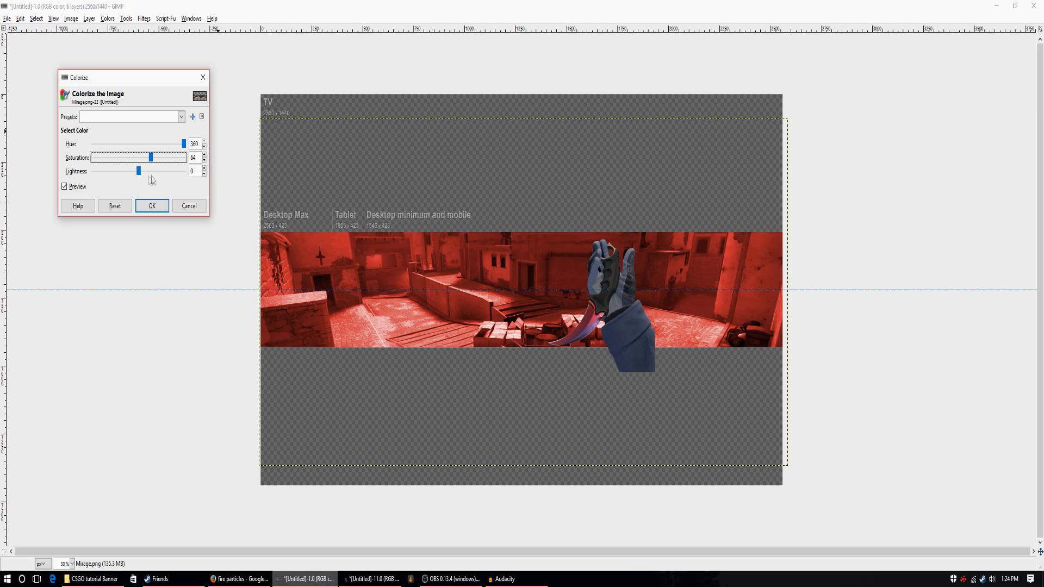
drag(139, 175, 129, 214)
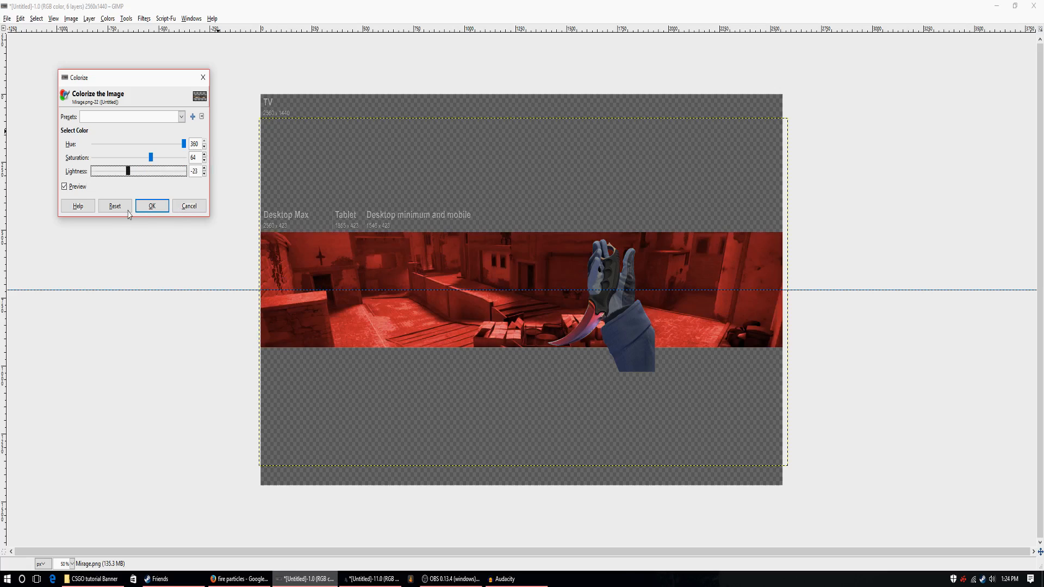
drag(125, 213, 127, 213)
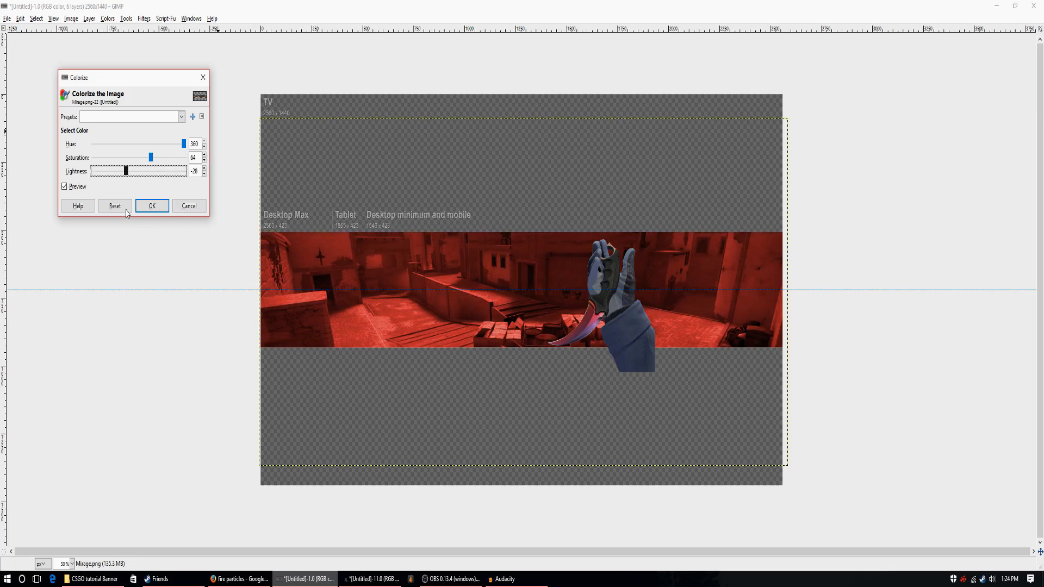
click(152, 207)
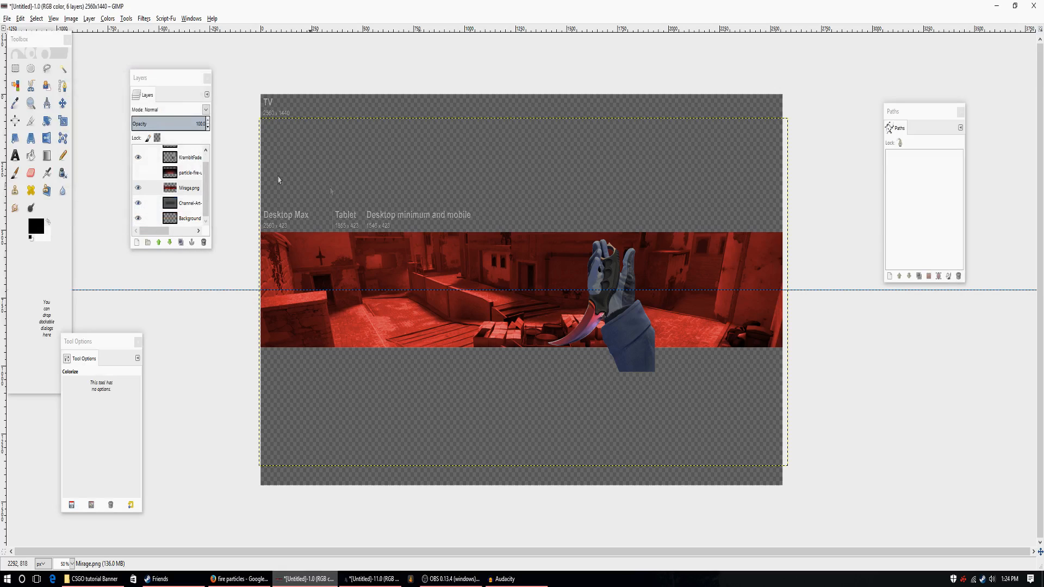
Show the fire particle layer and delete its area above the Mirage strip using a rectangular selection.
click(138, 173)
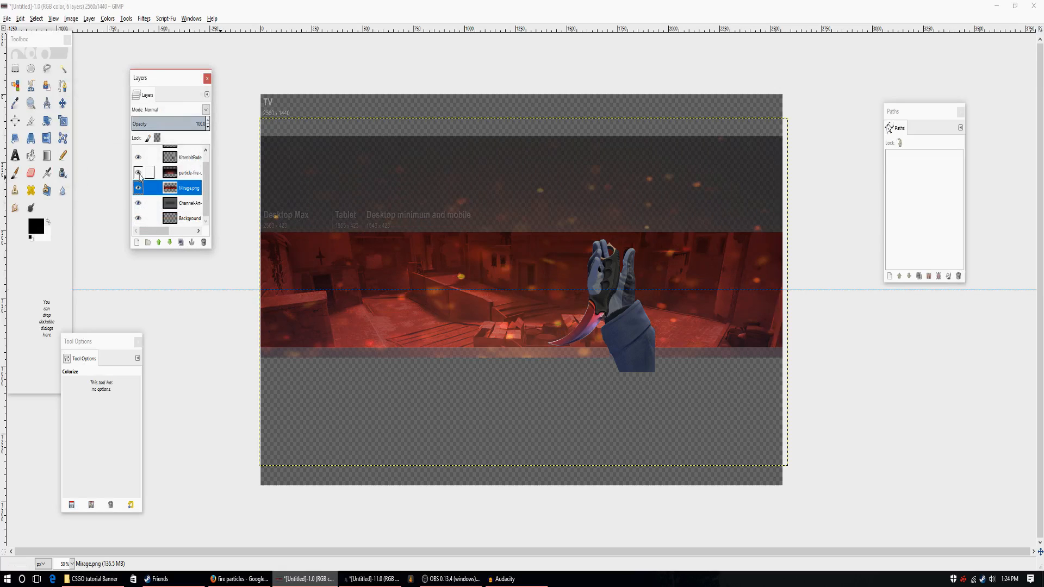
click(139, 173)
click(138, 173)
click(16, 69)
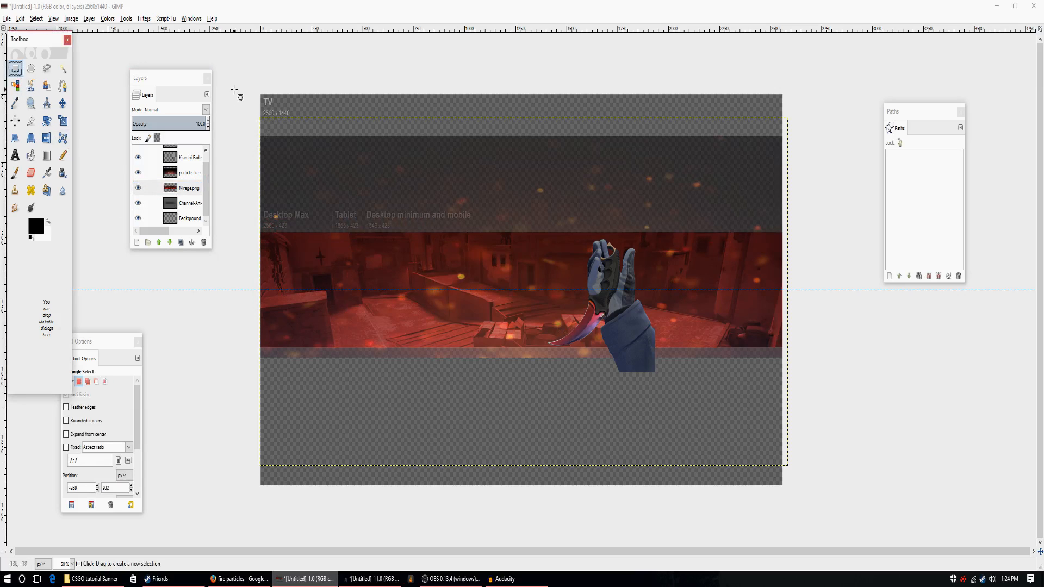
drag(234, 90, 865, 232)
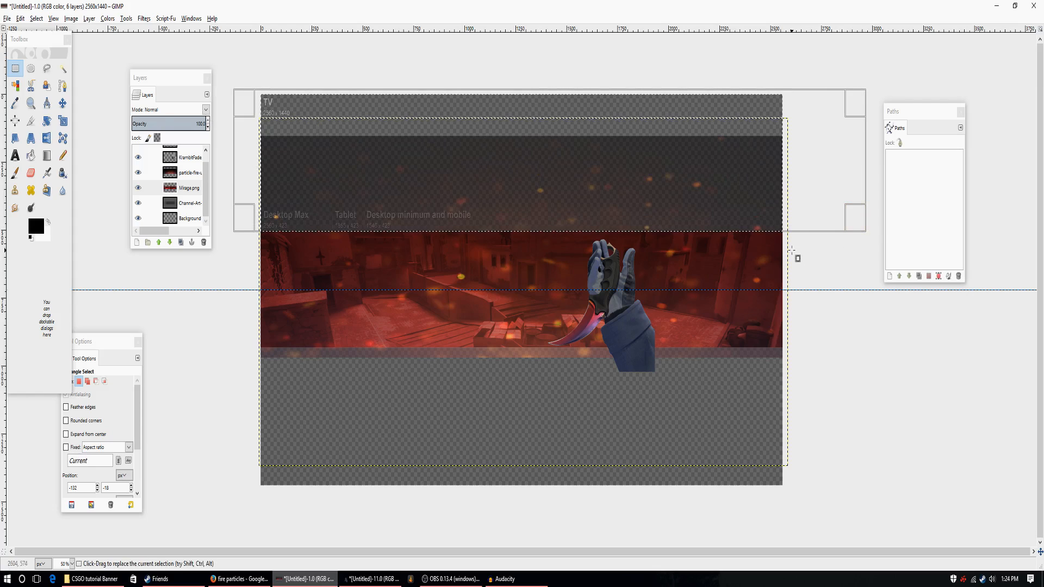
click(186, 195)
click(186, 172)
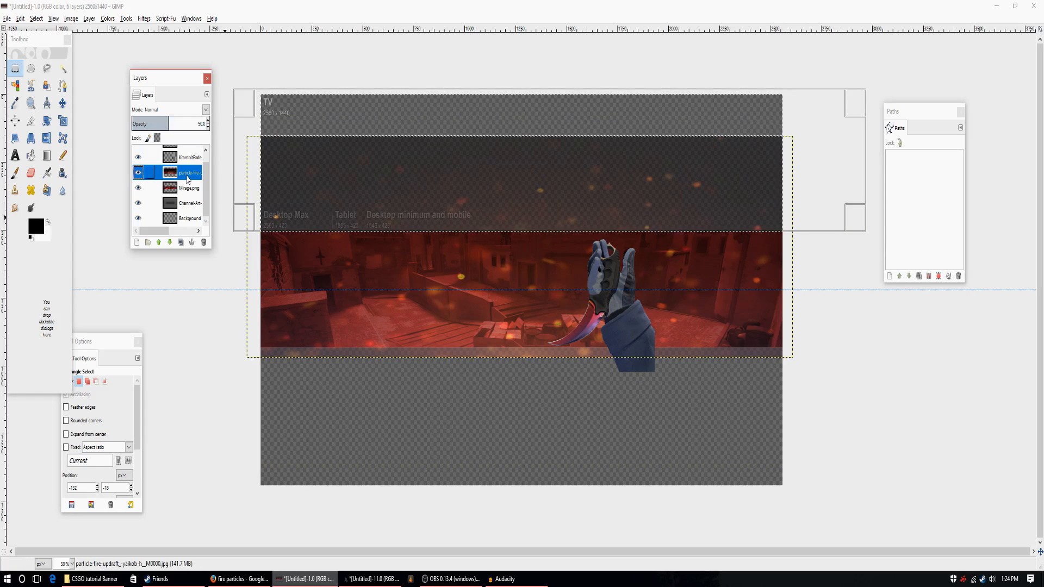
key(Delete)
Delete the parts of the fire particle and KrambitFade.png layers below the Mirage strip and clear the selection.
drag(857, 503, 202, 347)
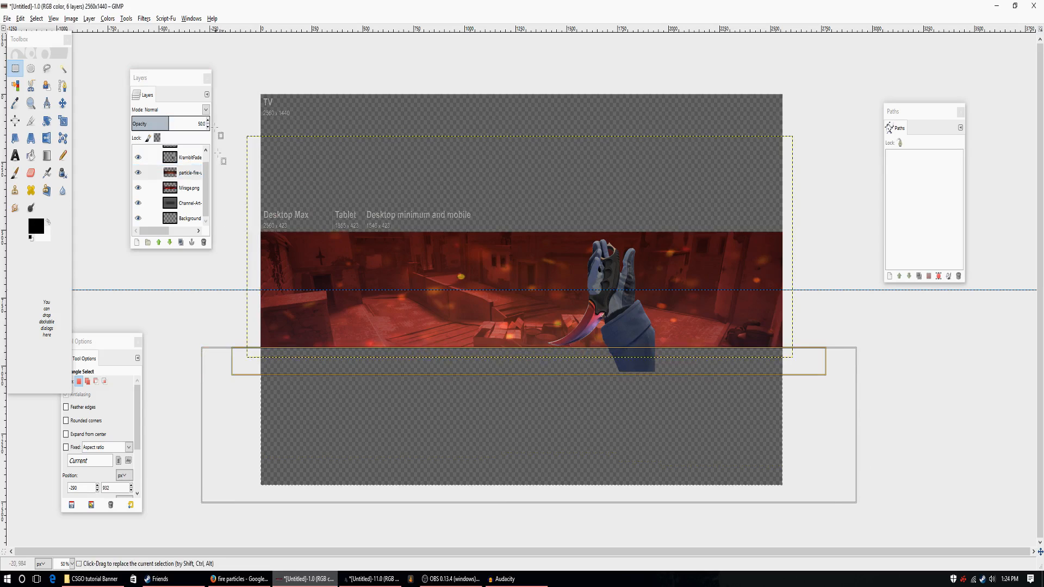
click(192, 187)
click(187, 157)
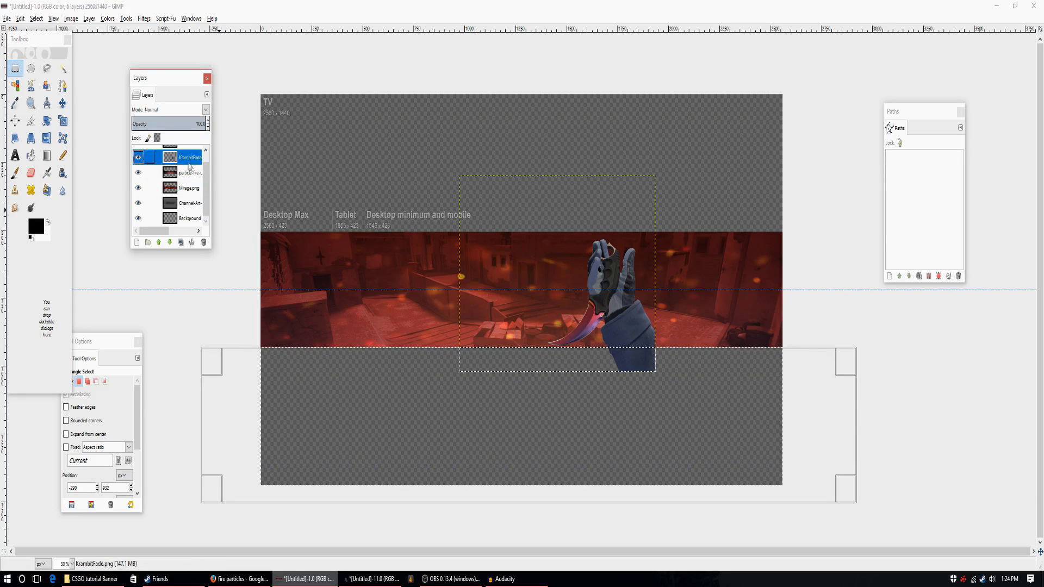
drag(899, 466, 195, 348)
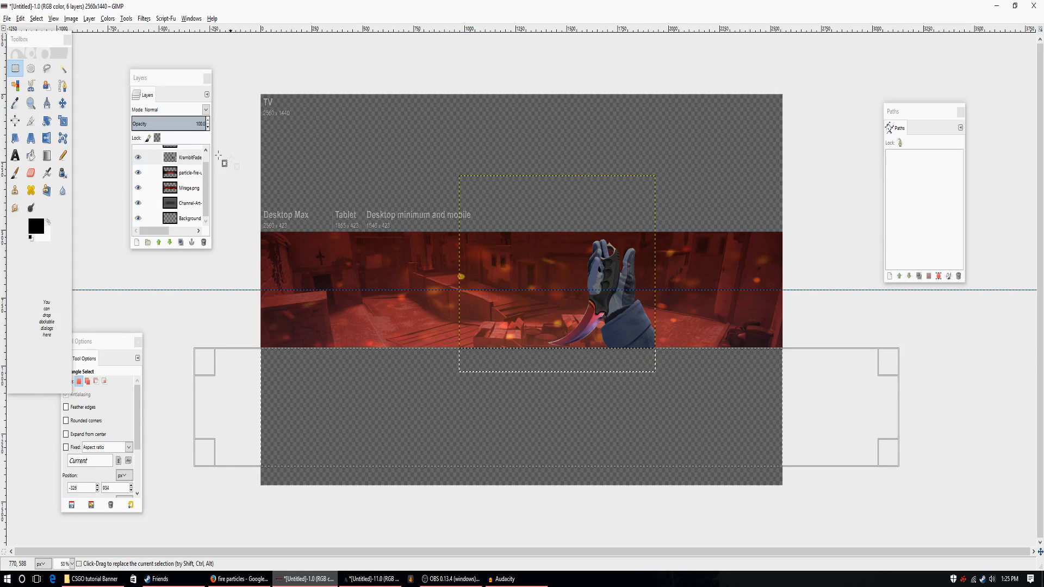
click(63, 68)
click(104, 246)
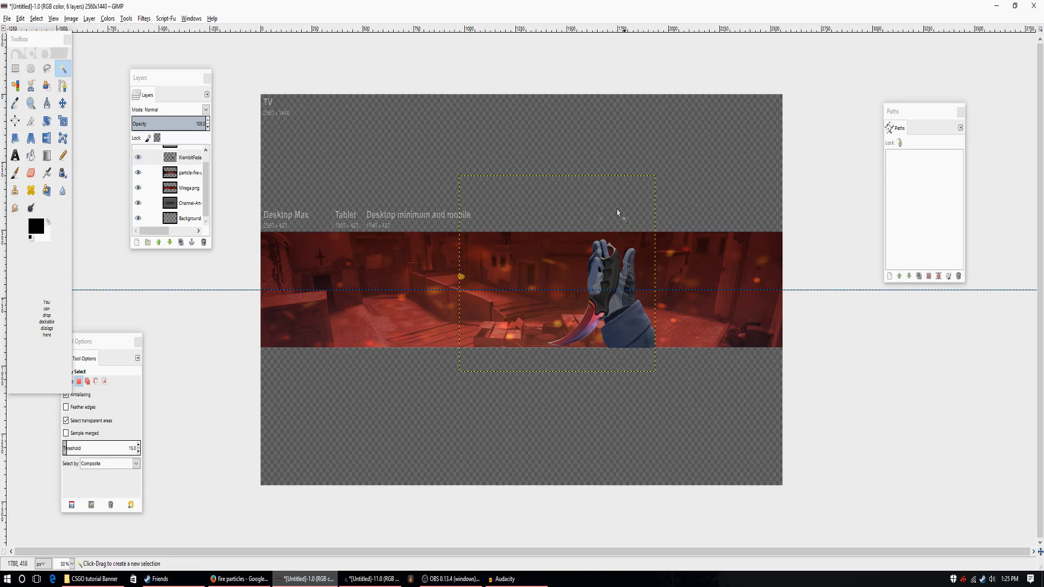
Set up an Outer Glow for the KrambitFade.png layer with magenta as the glow color.
click(169, 20)
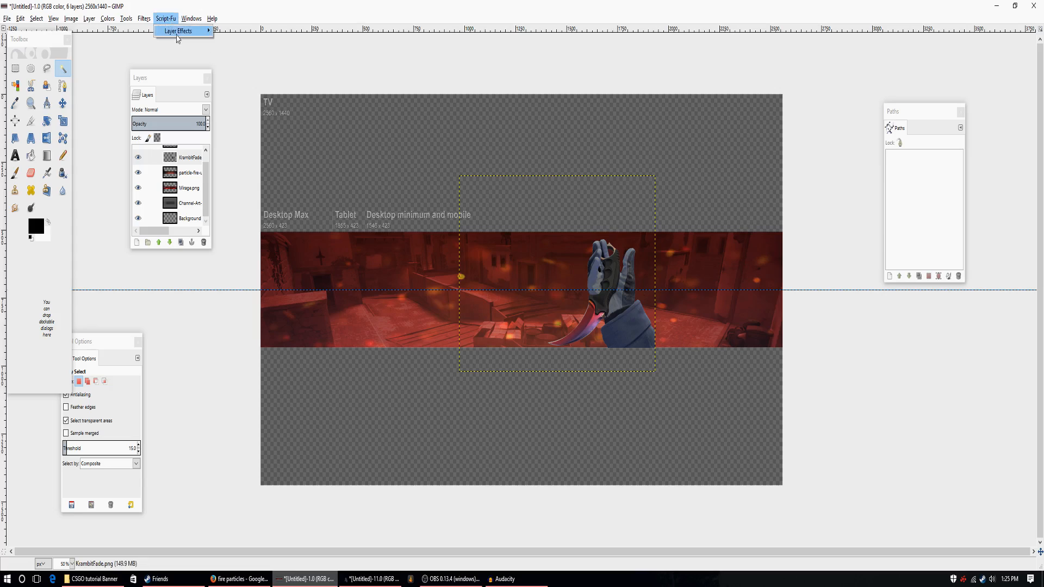
mouse_move(181, 35)
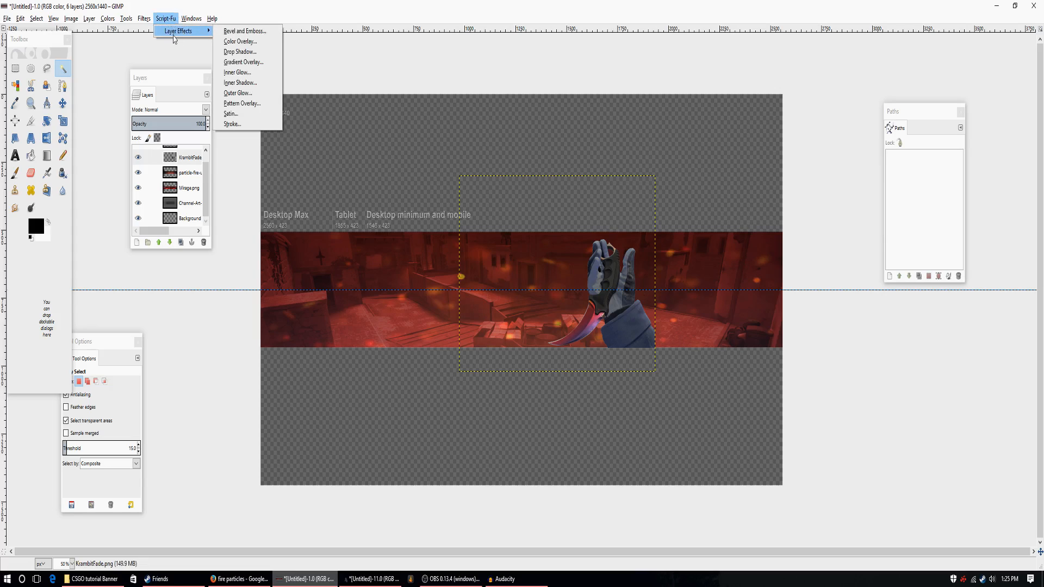
click(238, 93)
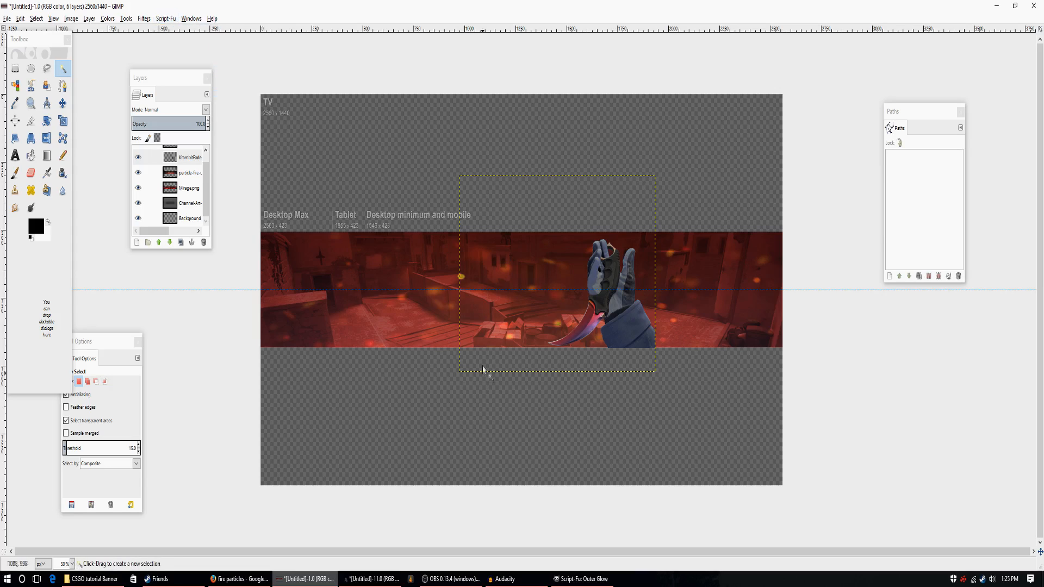
click(502, 219)
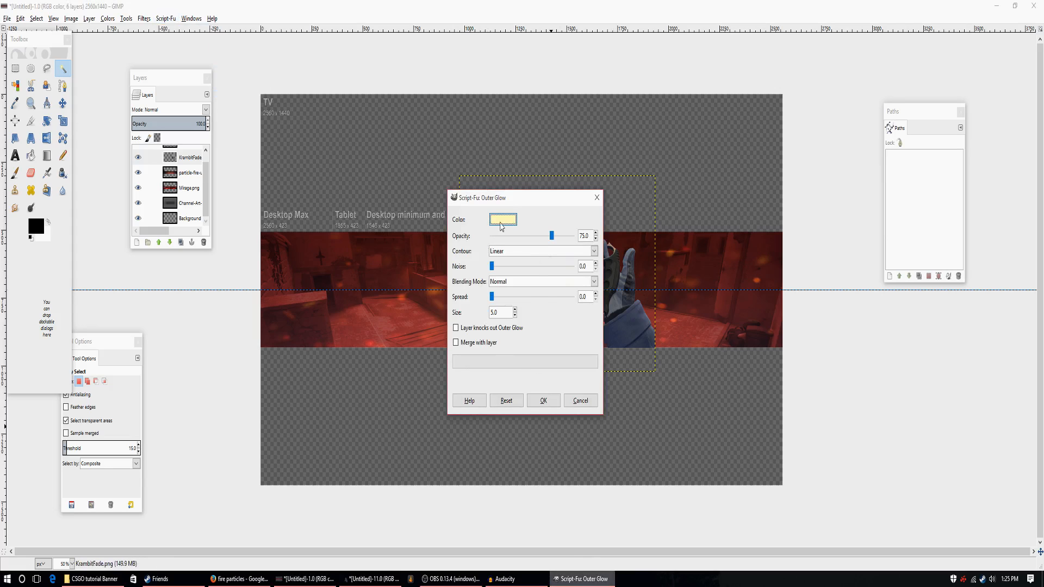
drag(528, 293, 526, 276)
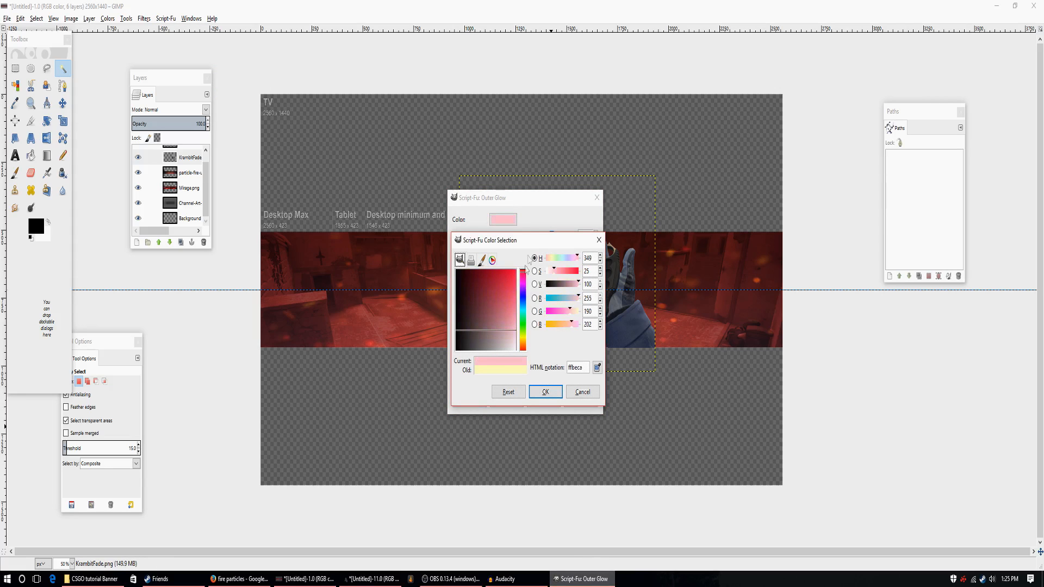
drag(539, 198, 803, 193)
drag(547, 246, 357, 186)
drag(334, 269, 341, 193)
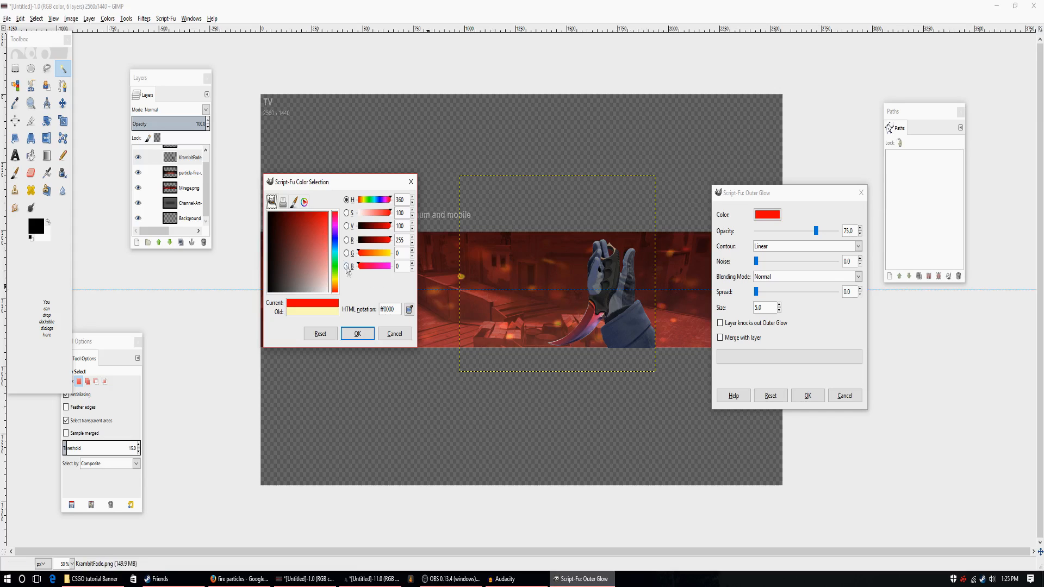
mouse_move(336, 254)
mouse_down()
mouse_move(336, 226)
mouse_move(311, 201)
mouse_up()
click(300, 213)
click(361, 335)
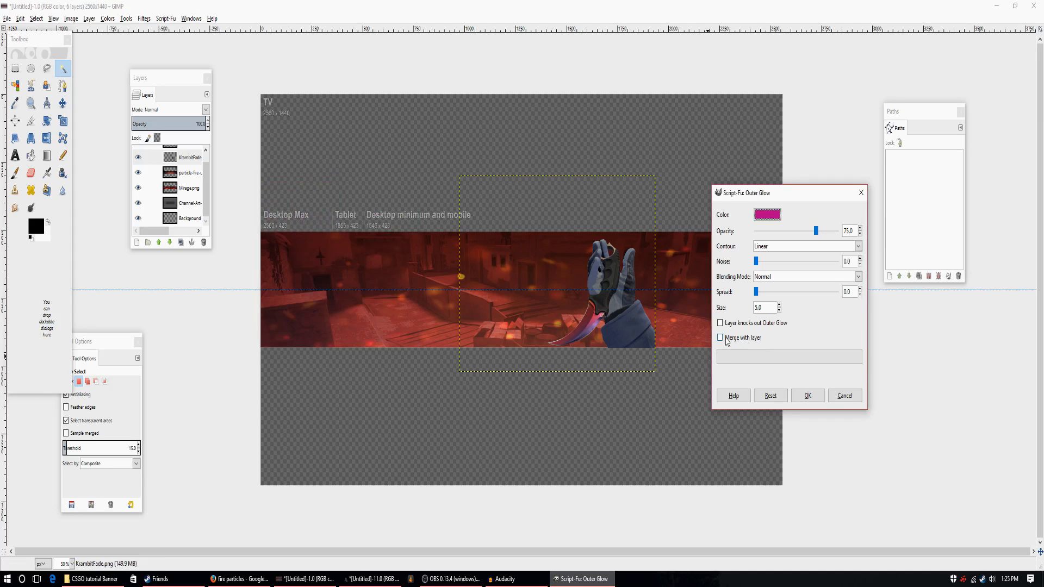
Try the magenta outer glow on the hand at size 16, and undo it.
click(780, 305)
click(808, 395)
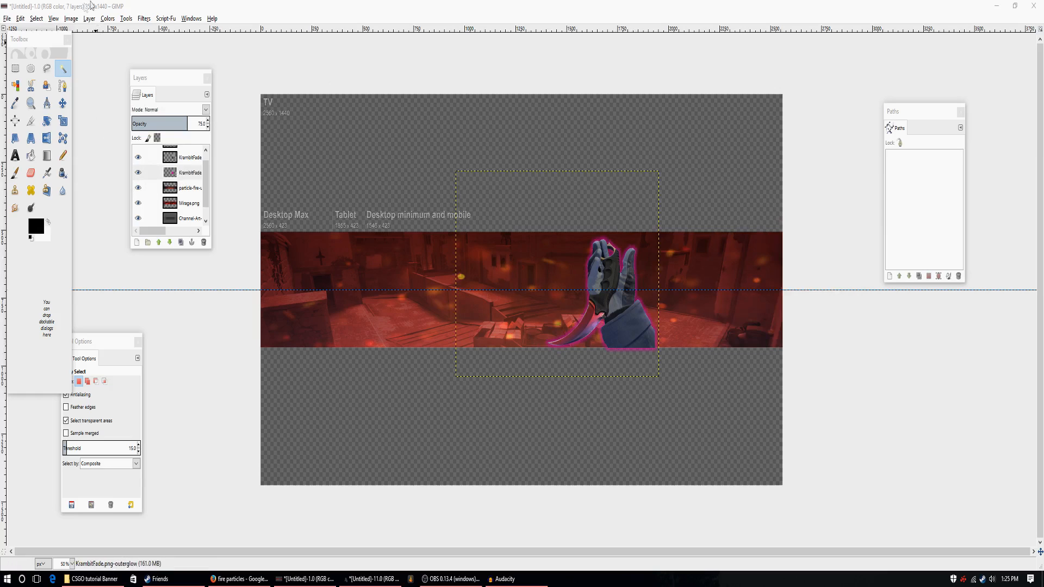
click(20, 19)
click(37, 34)
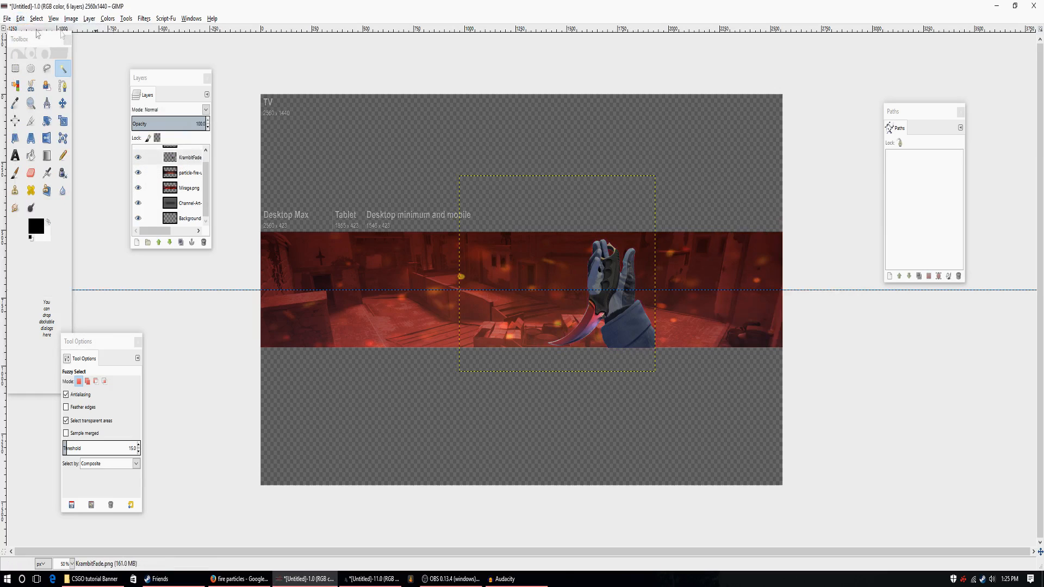
Try a red Outer Glow of size 16 on the KrambitFade.png layer, merged with the layer.
click(170, 19)
mouse_move(180, 31)
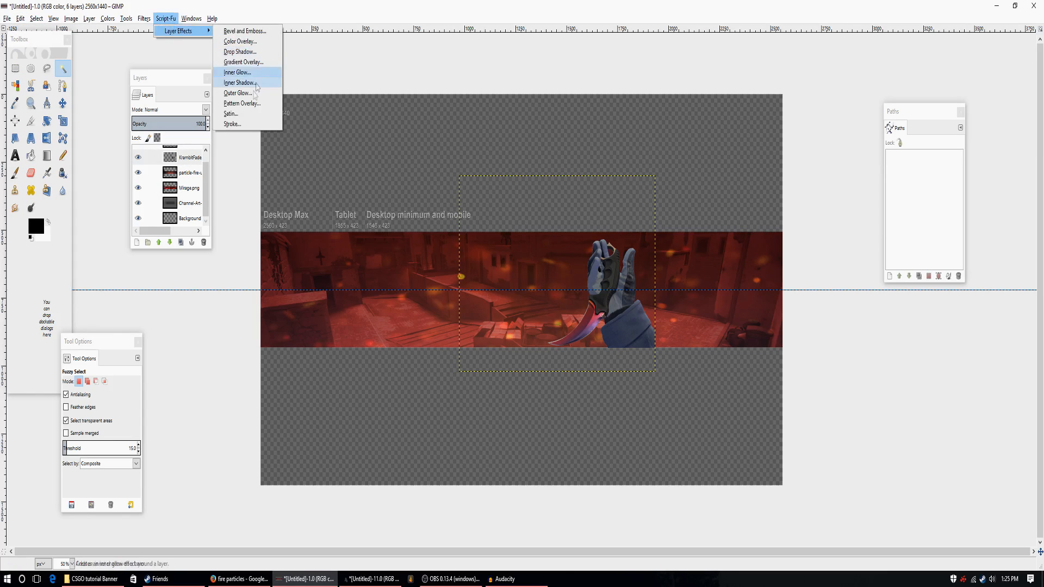
click(251, 94)
click(504, 219)
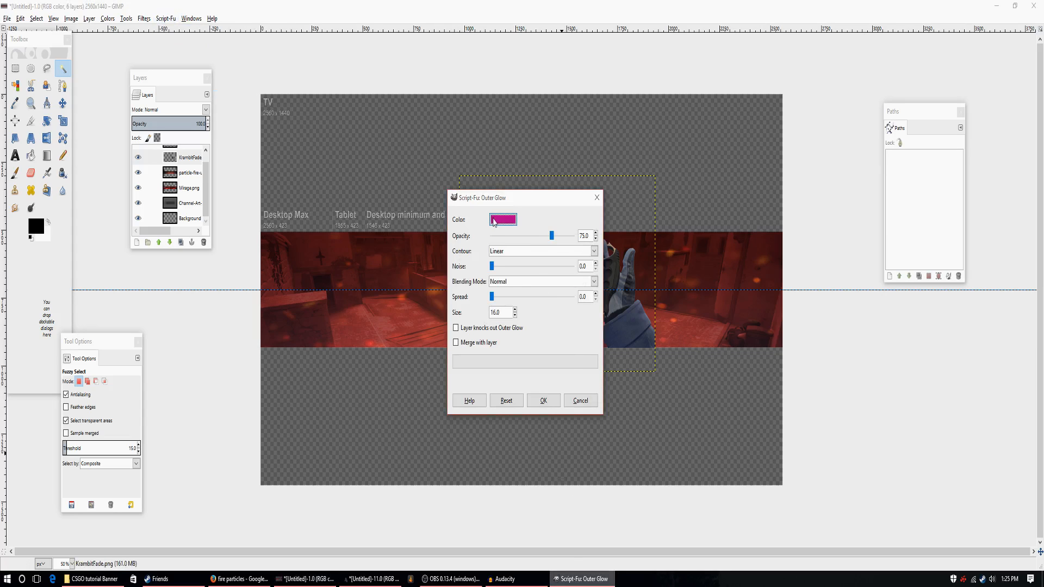
drag(523, 290, 526, 254)
click(539, 390)
click(455, 342)
click(543, 400)
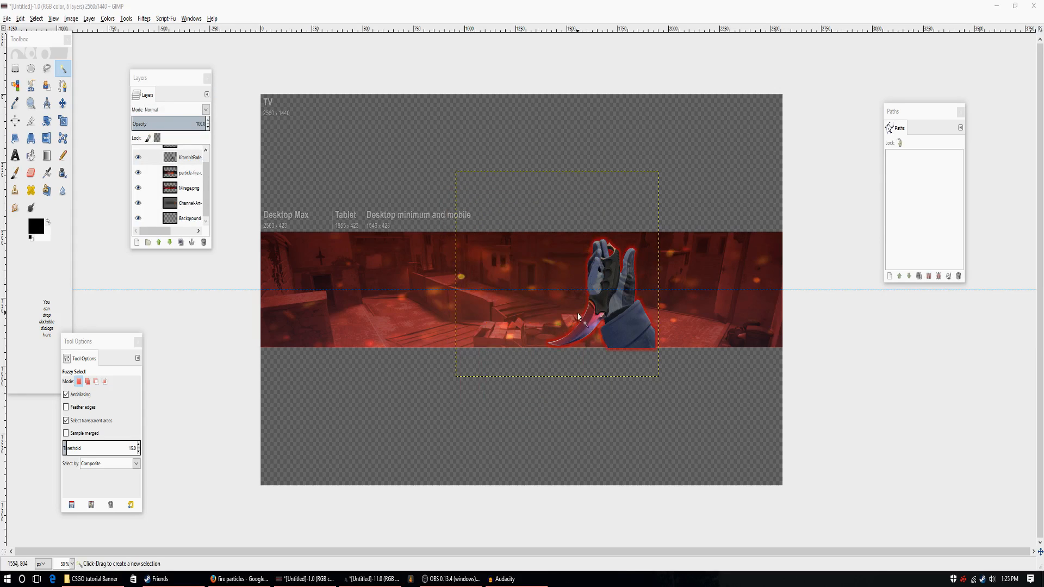
Toggle the KrambitFade.png layer's visibility to check it and undo the red outer glow.
mouse_move(207, 169)
mouse_down()
mouse_move(207, 189)
mouse_move(206, 172)
mouse_up()
click(138, 168)
click(138, 169)
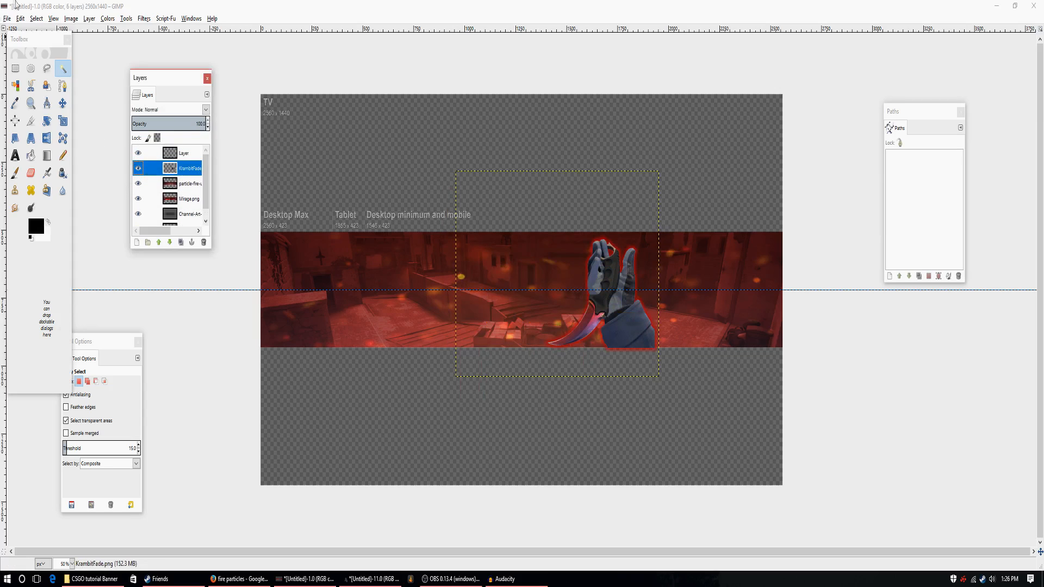
click(20, 21)
click(25, 32)
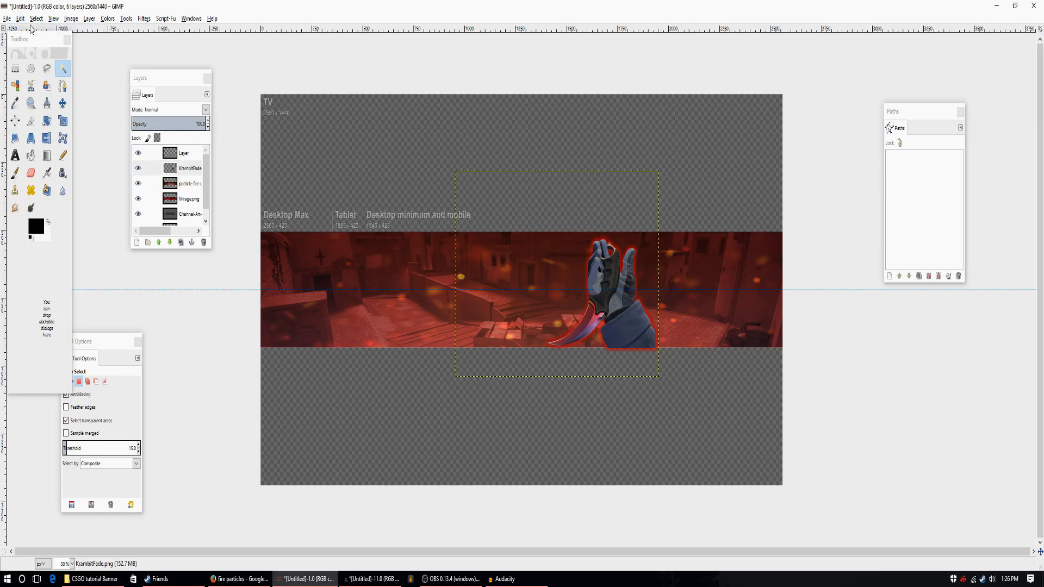
click(21, 22)
click(25, 32)
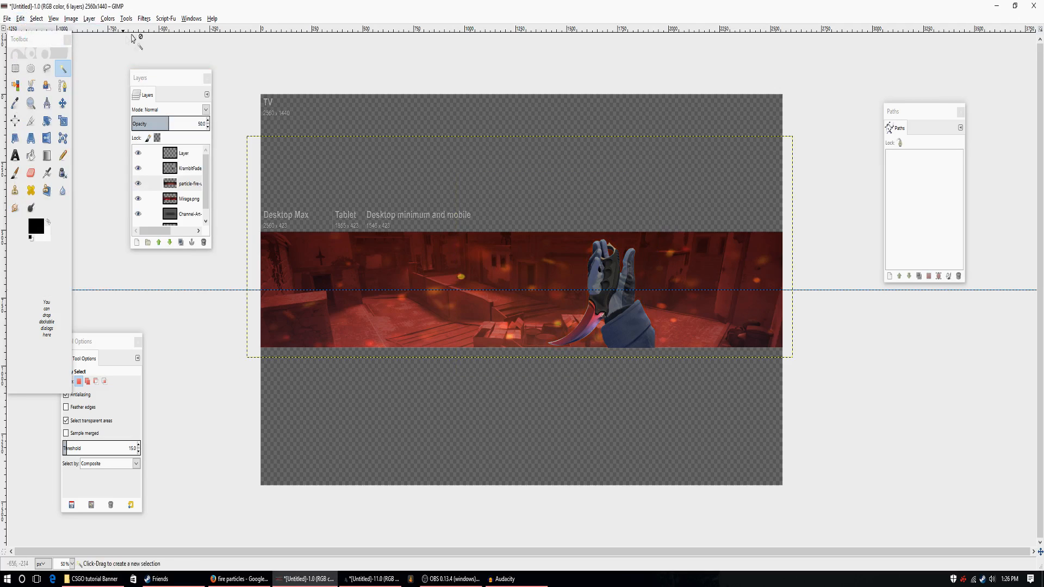
Try a red Outer Glow of size 16 on the fire particle layer without merging, and undo it.
click(166, 18)
mouse_move(170, 32)
click(256, 94)
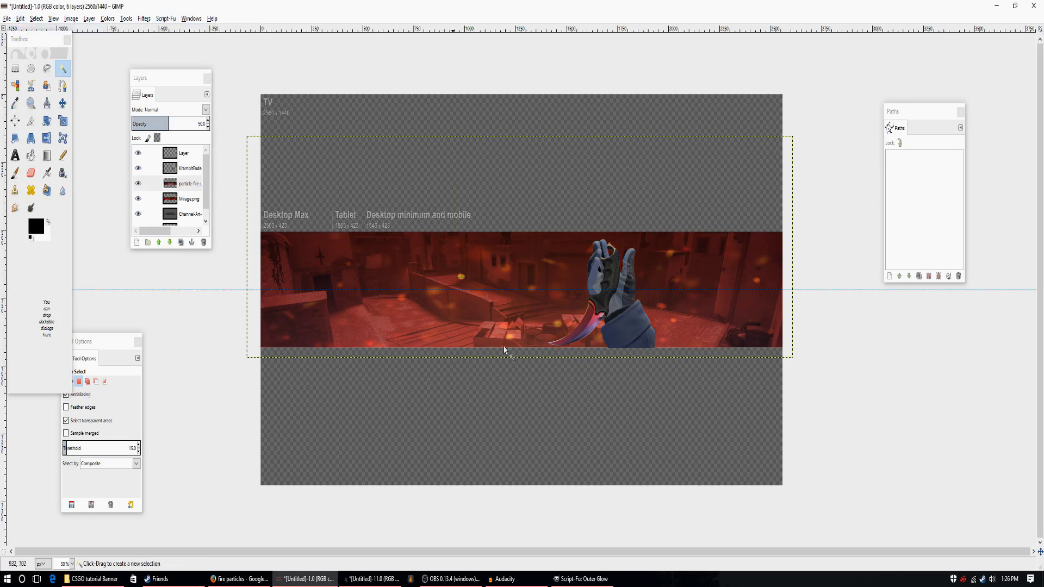
click(455, 343)
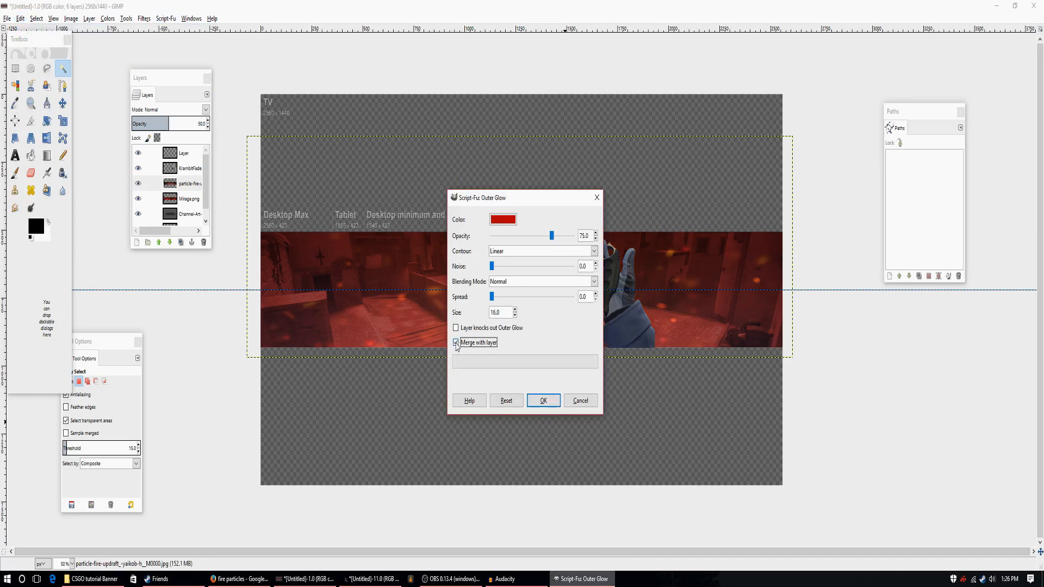
click(543, 401)
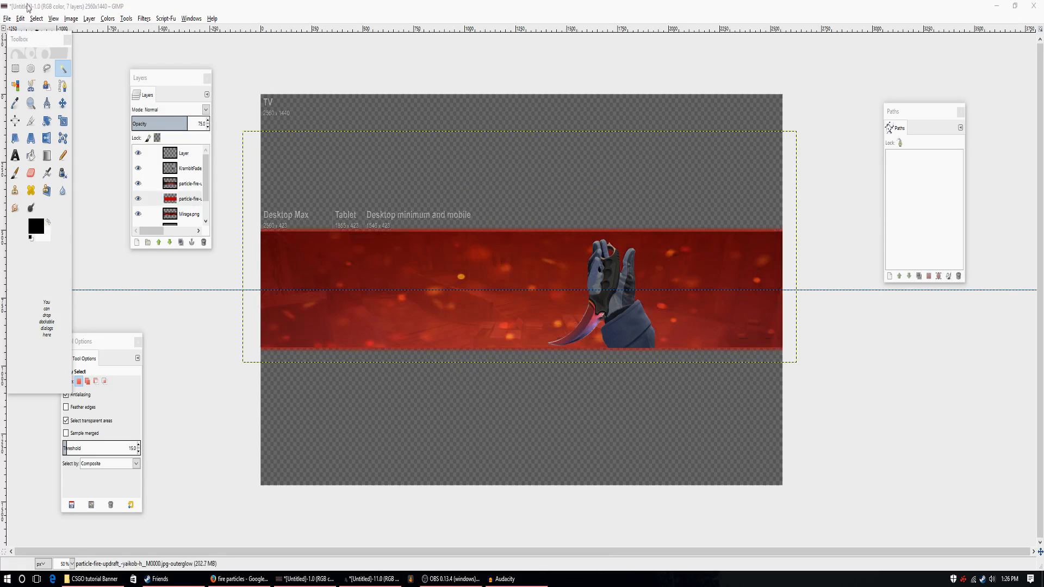
click(22, 20)
click(41, 31)
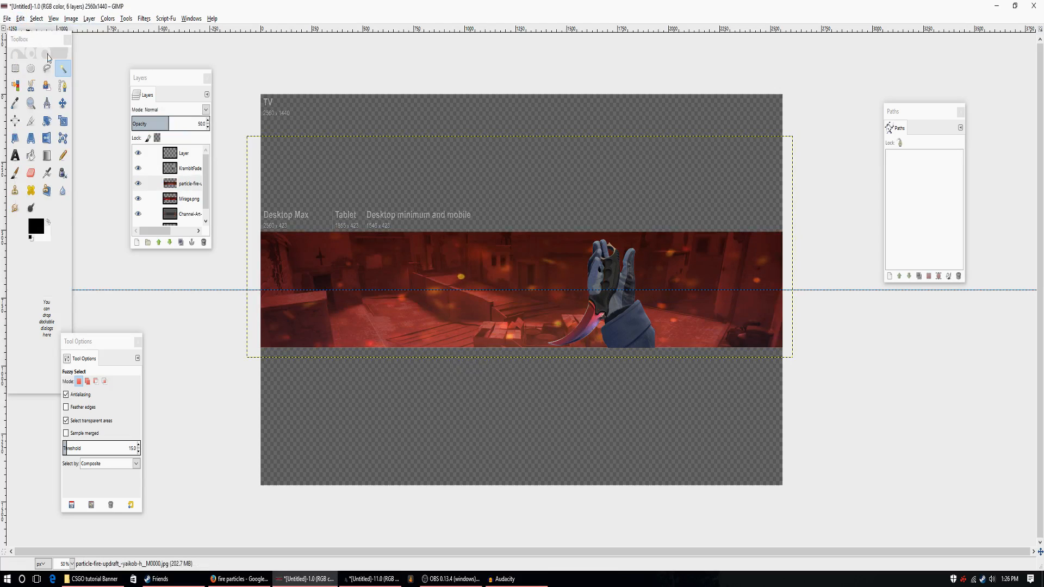
Apply a red Outer Glow of size 16 to the KrambitFade.png layer without merging it with the layer.
click(165, 19)
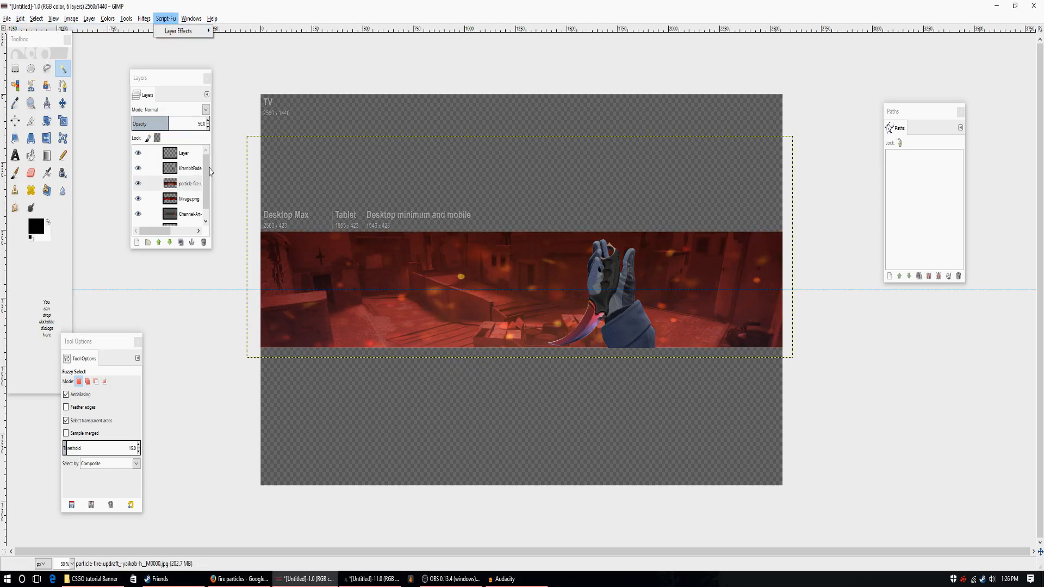
click(197, 201)
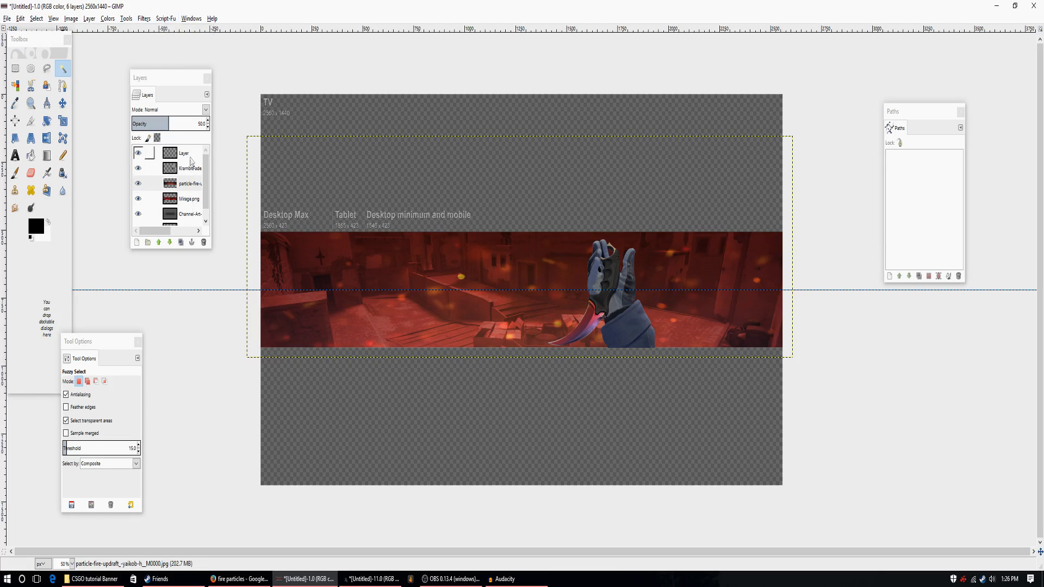
click(191, 168)
click(166, 19)
mouse_move(179, 31)
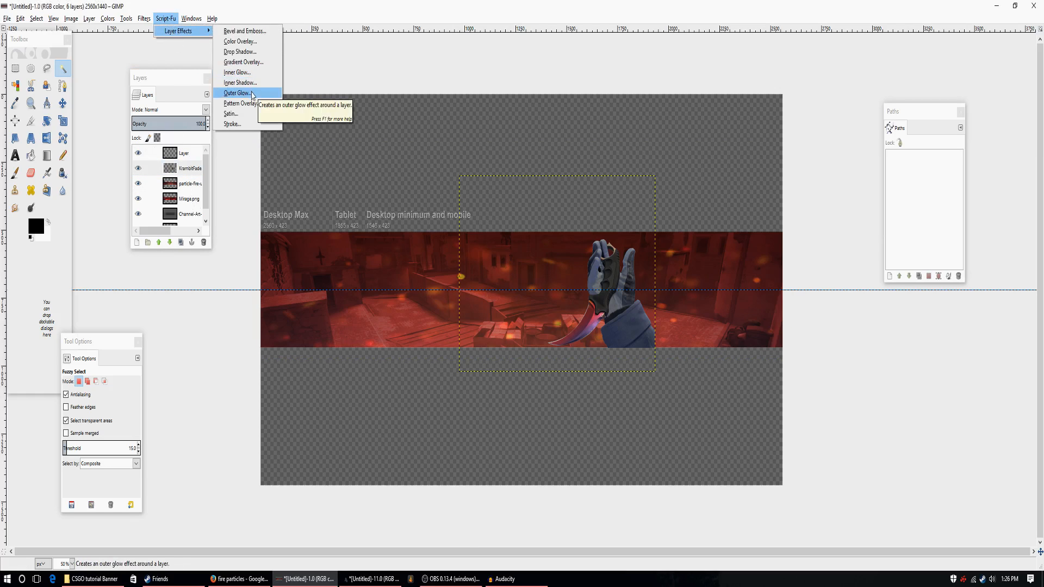
click(252, 94)
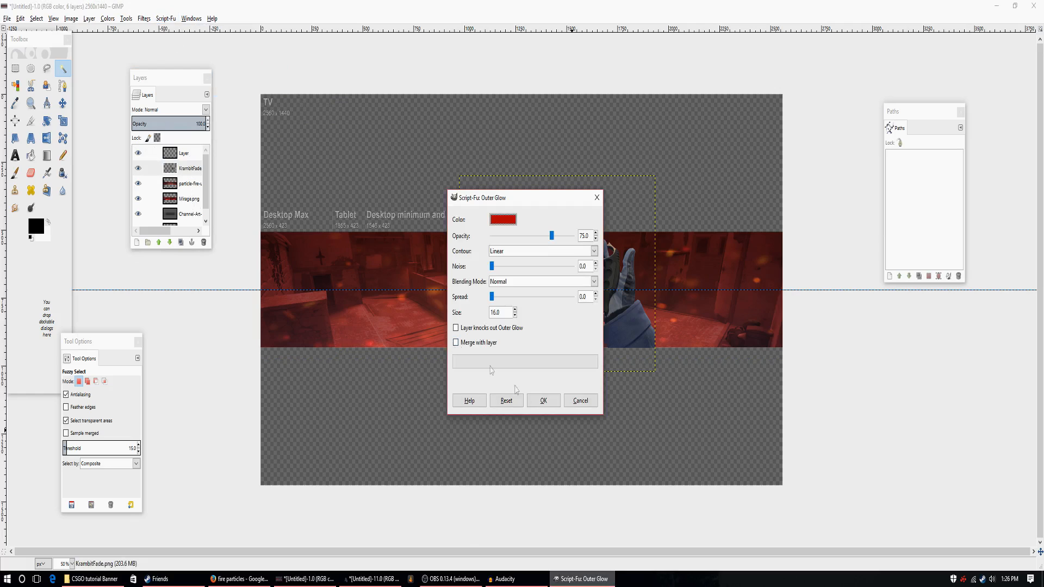
click(543, 401)
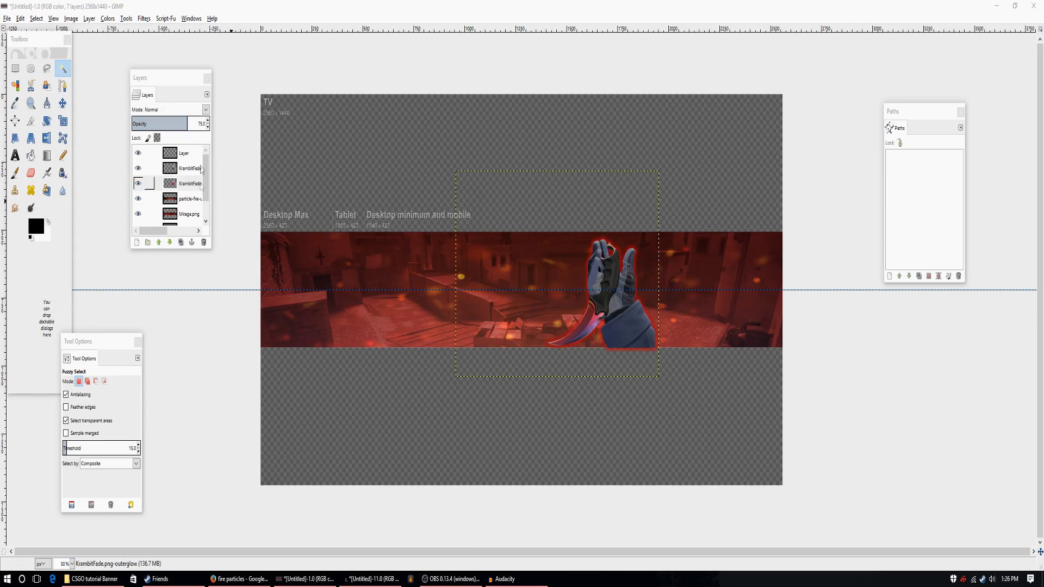
Toggle the visibility of the hand's outer glow layer to check it, and set its opacity to 30.
click(139, 185)
click(138, 185)
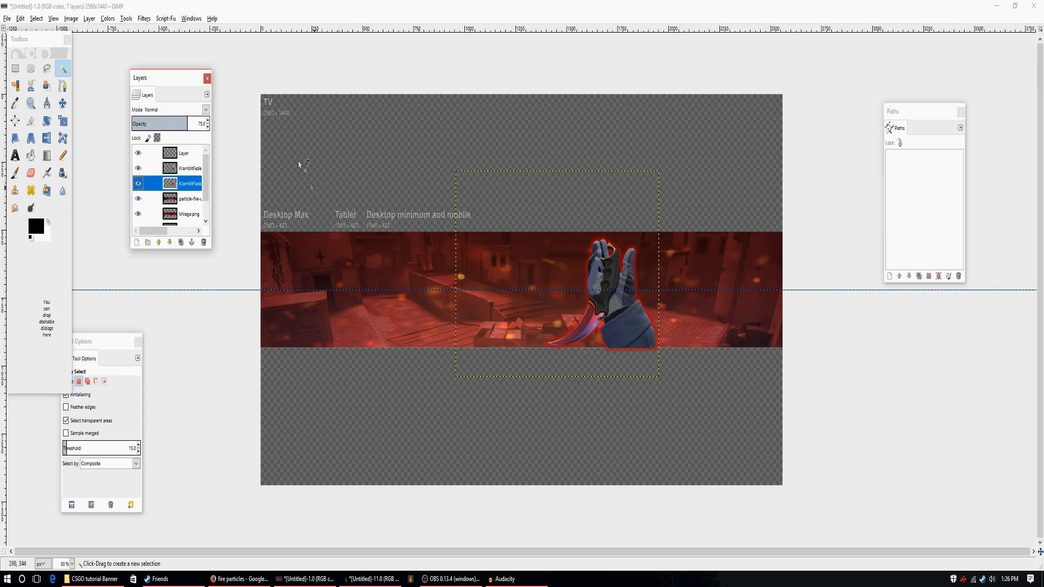
click(209, 127)
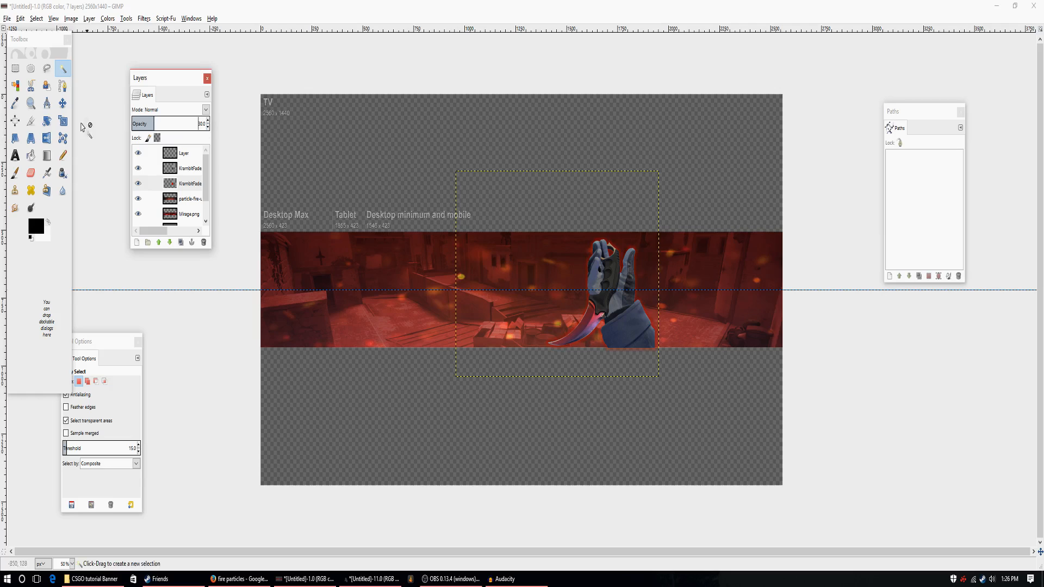
scroll(189, 174, down, 1)
click(188, 185)
click(186, 199)
click(185, 190)
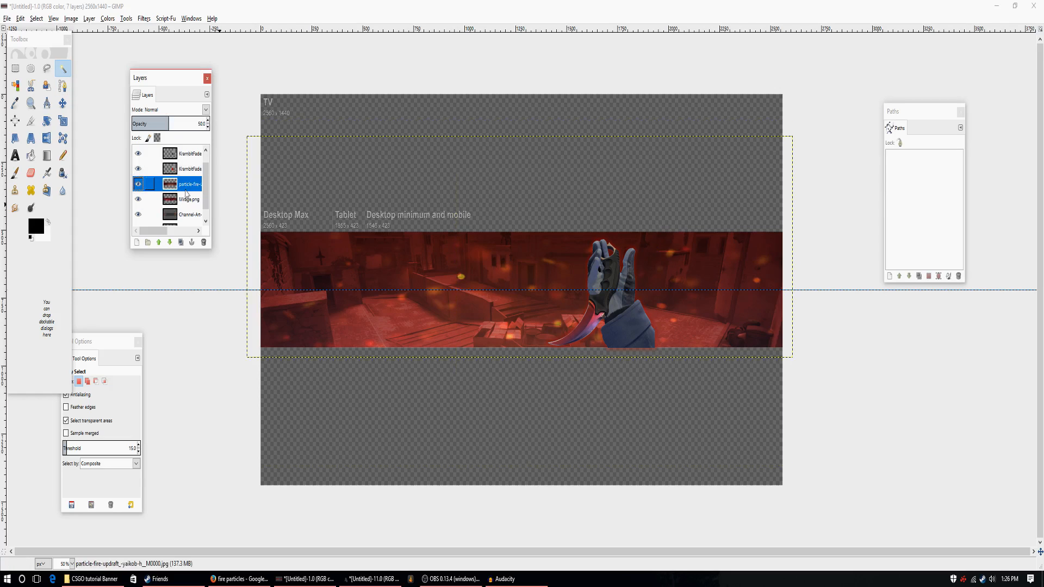
click(108, 18)
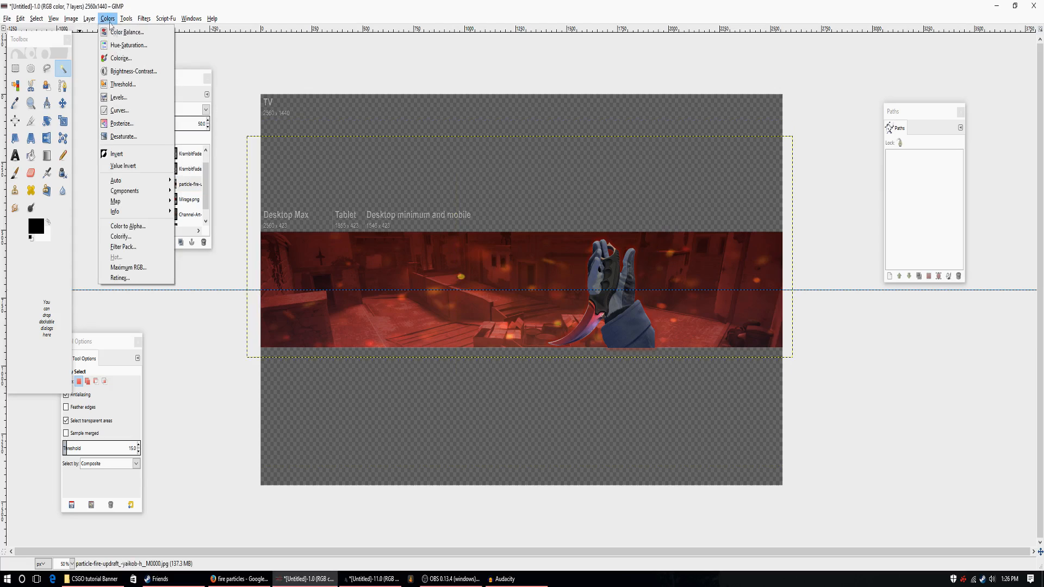
click(122, 55)
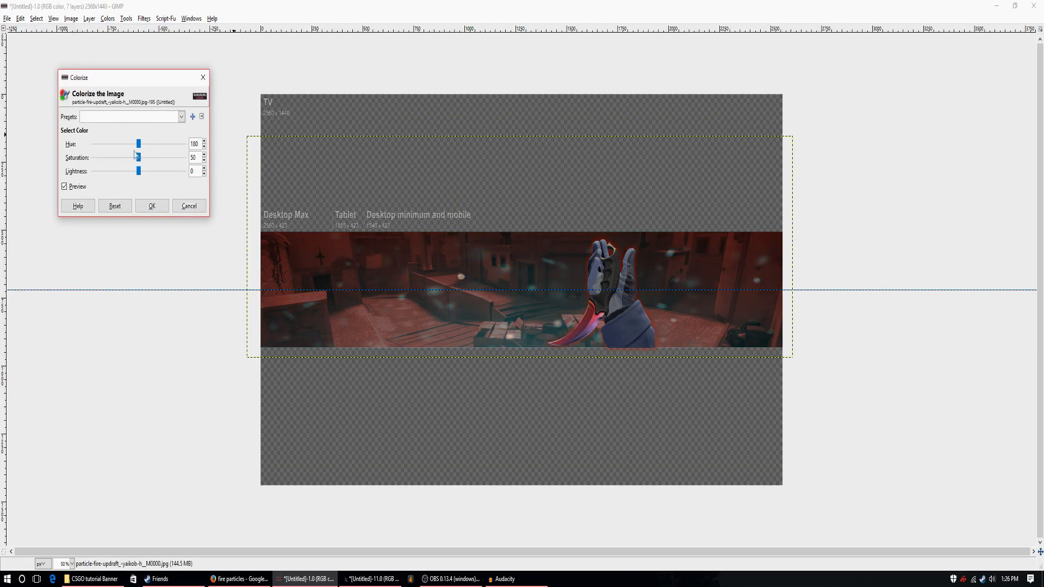
mouse_move(138, 145)
mouse_down()
mouse_move(102, 154)
mouse_move(144, 158)
mouse_up()
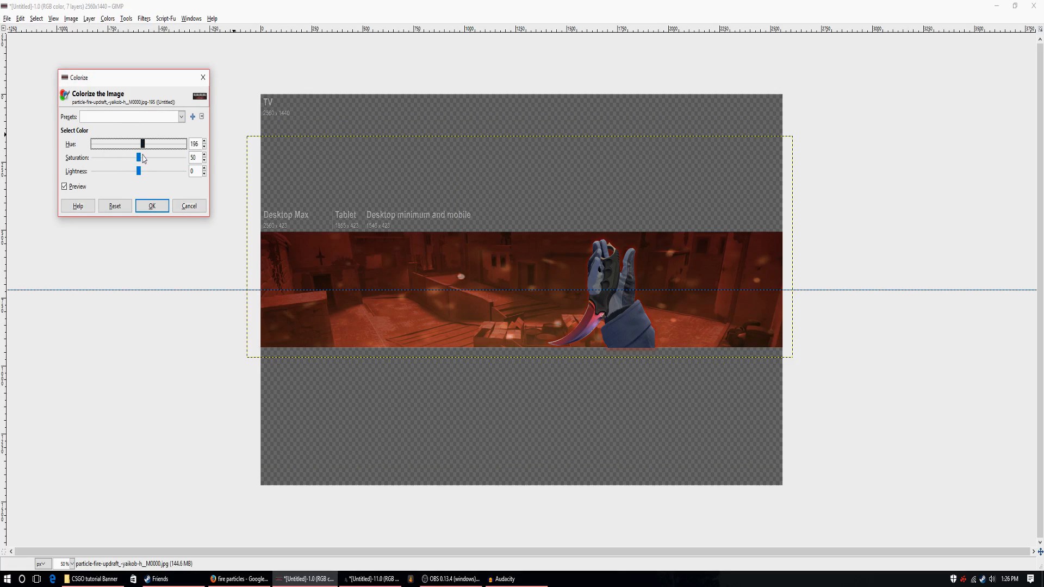
click(188, 205)
Colorize the Mirage.png layer with hue 360, saturation 50 and lightness -11.
click(187, 200)
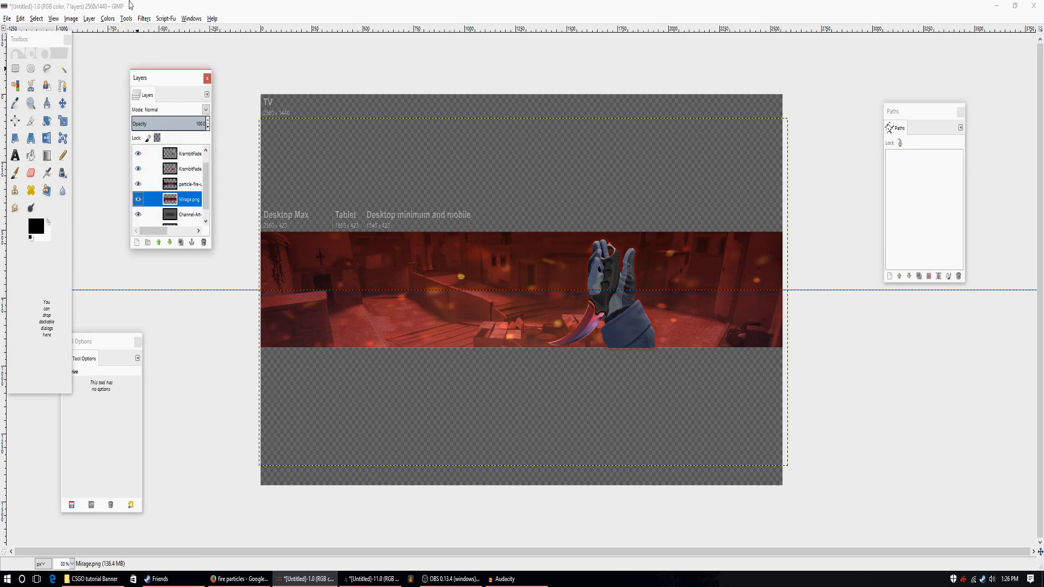
click(108, 19)
click(131, 57)
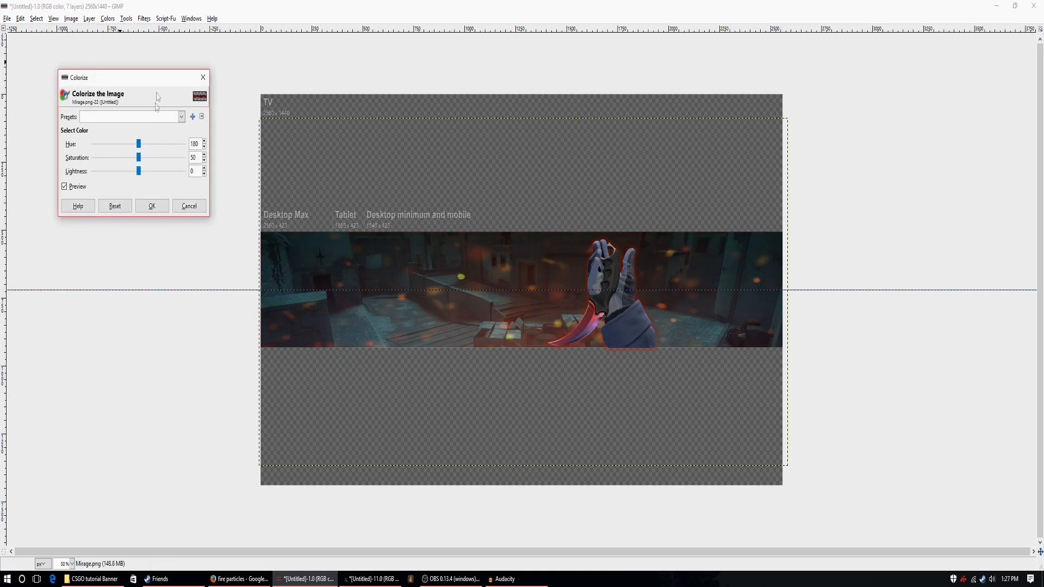
drag(138, 171, 185, 153)
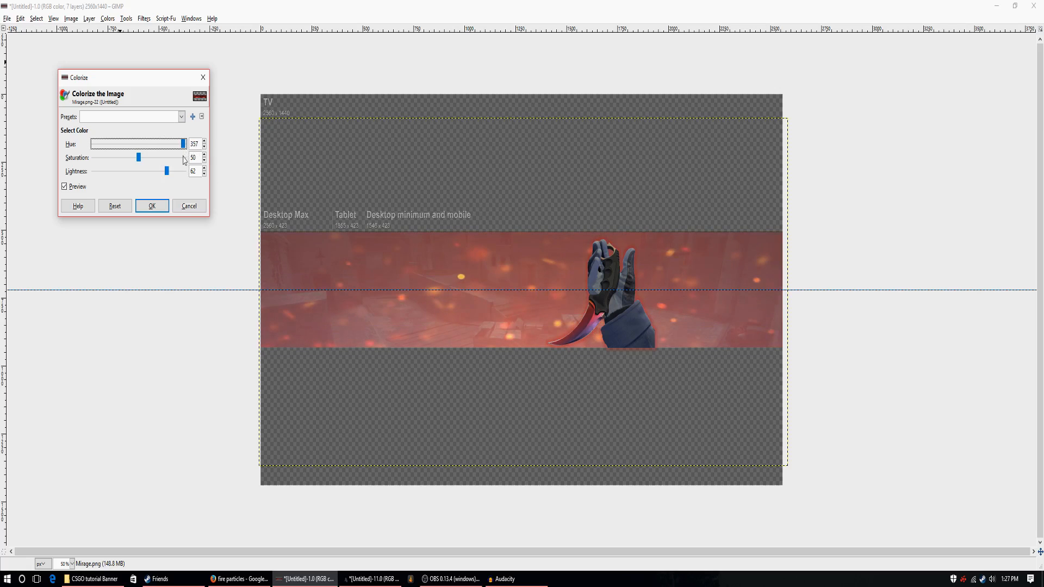
drag(183, 151, 166, 194)
drag(170, 145, 188, 161)
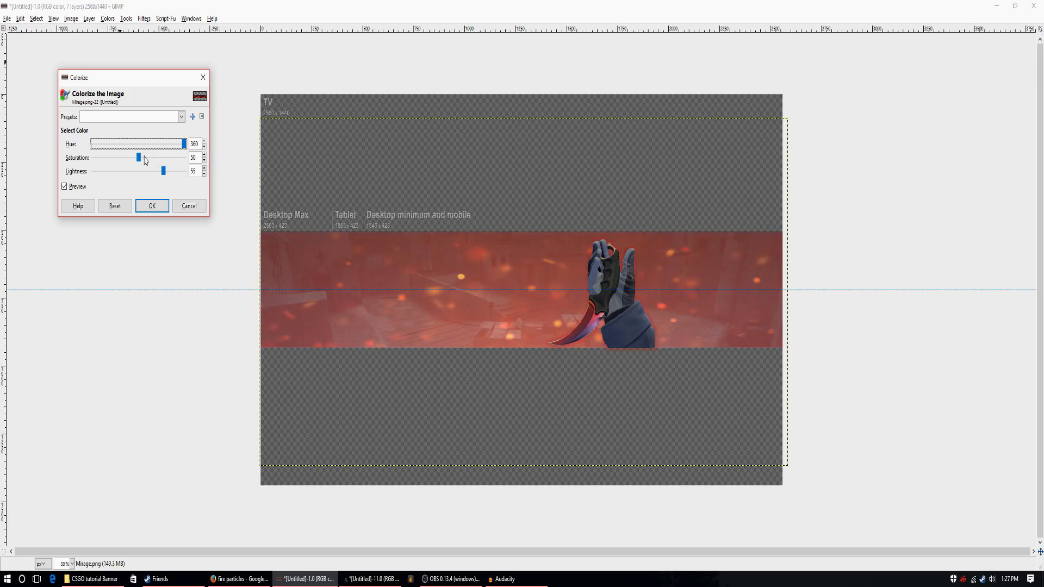
drag(156, 177, 136, 192)
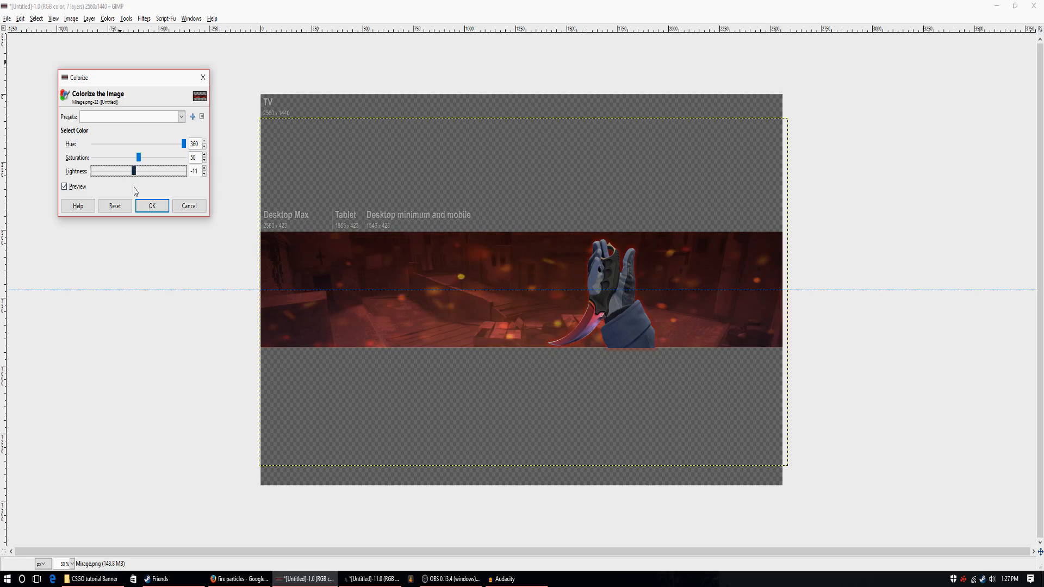
click(152, 205)
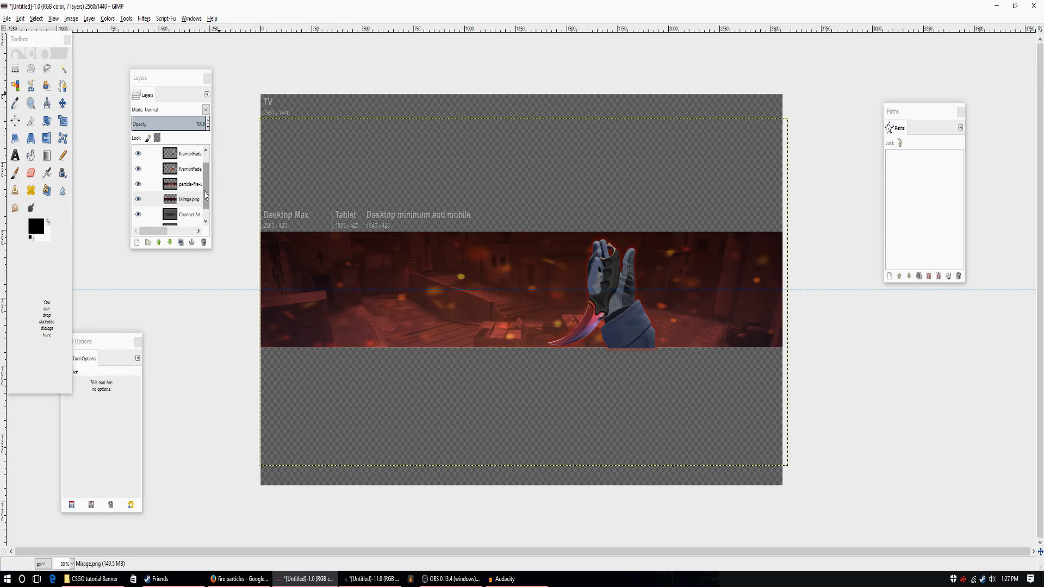
Create a new transparent 2560 × 1440 px layer above the top template layer.
drag(206, 184, 205, 166)
click(185, 155)
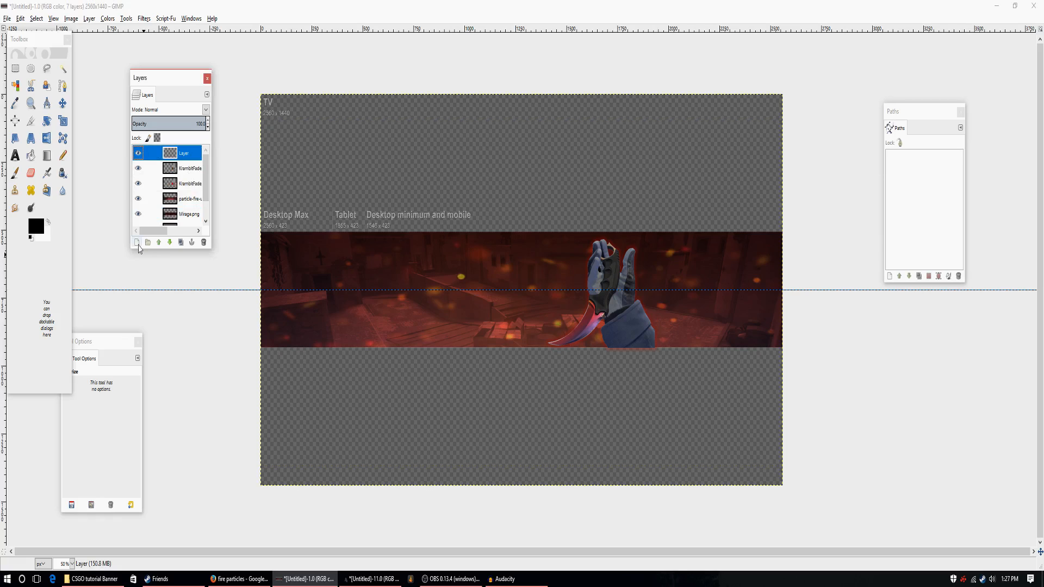
click(138, 245)
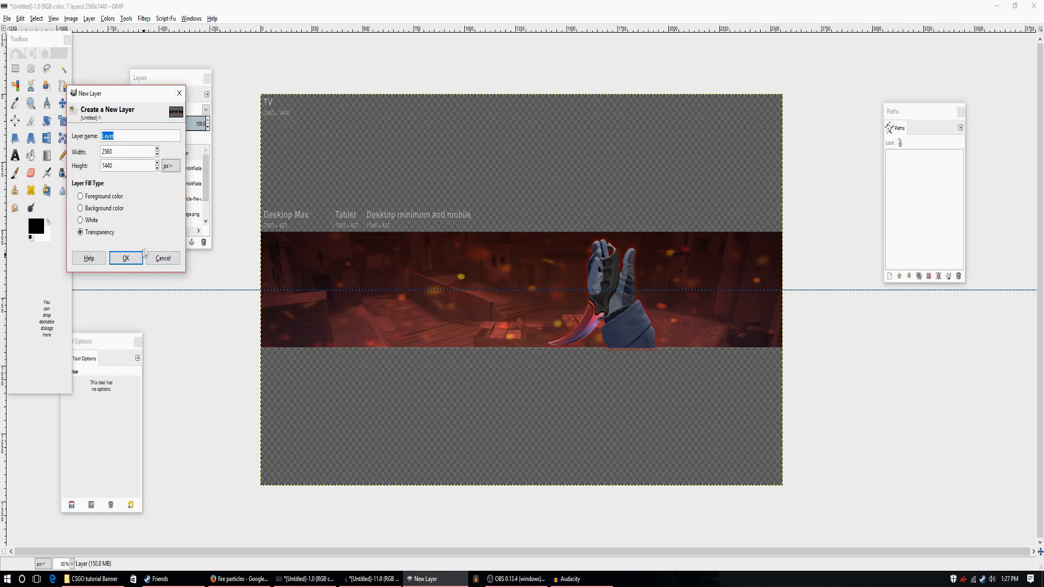
click(133, 258)
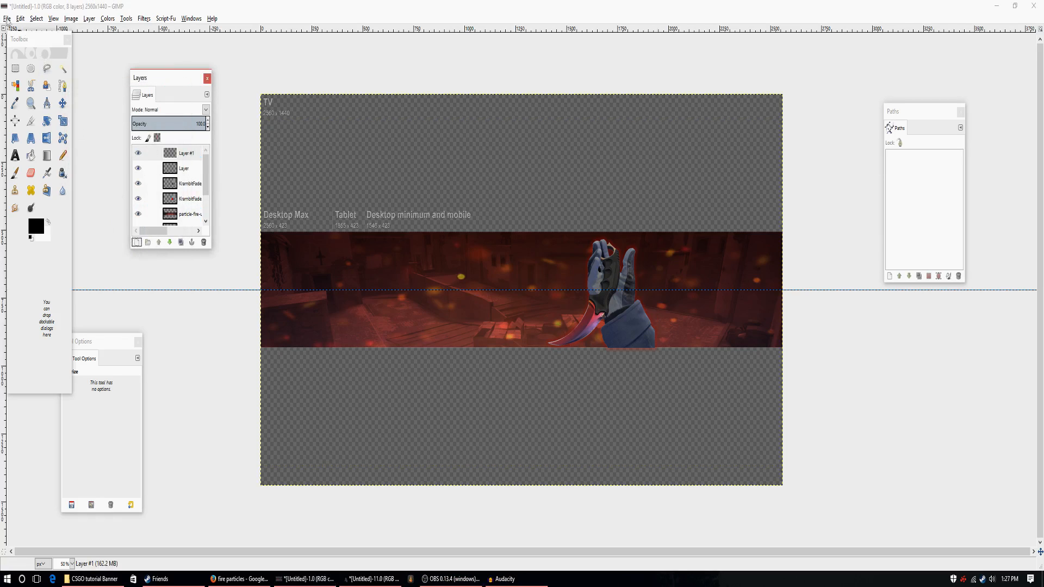
Add the text "Your Name" in a text box about 1828 × 550 px across the banner strip.
click(16, 155)
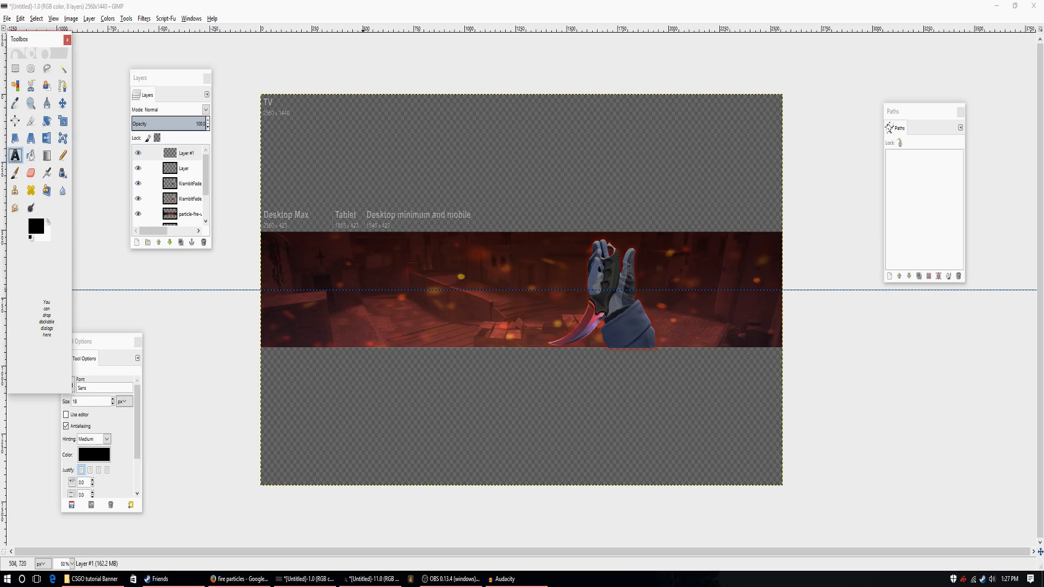
drag(308, 236, 681, 386)
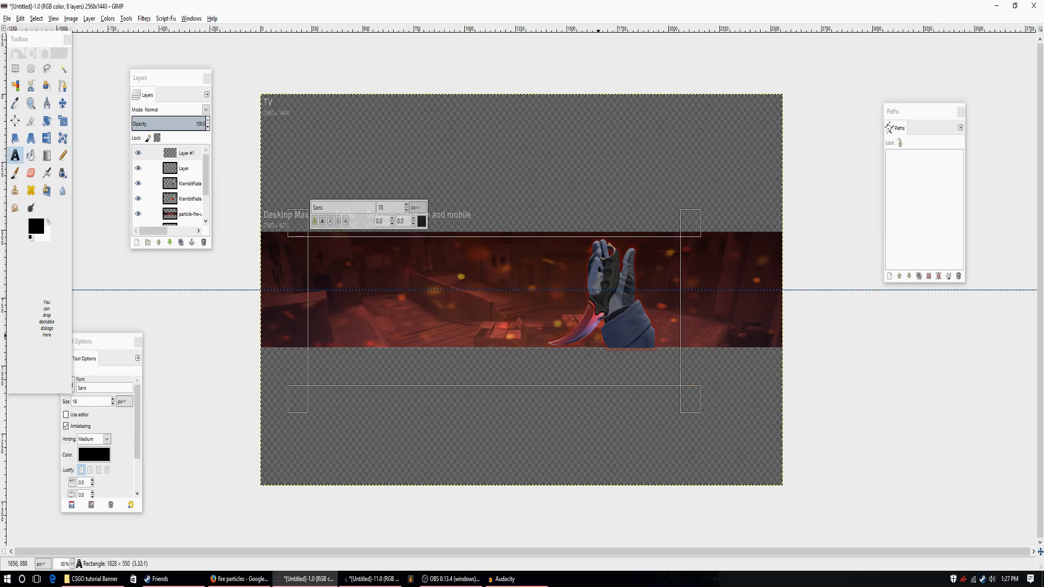
text(c)
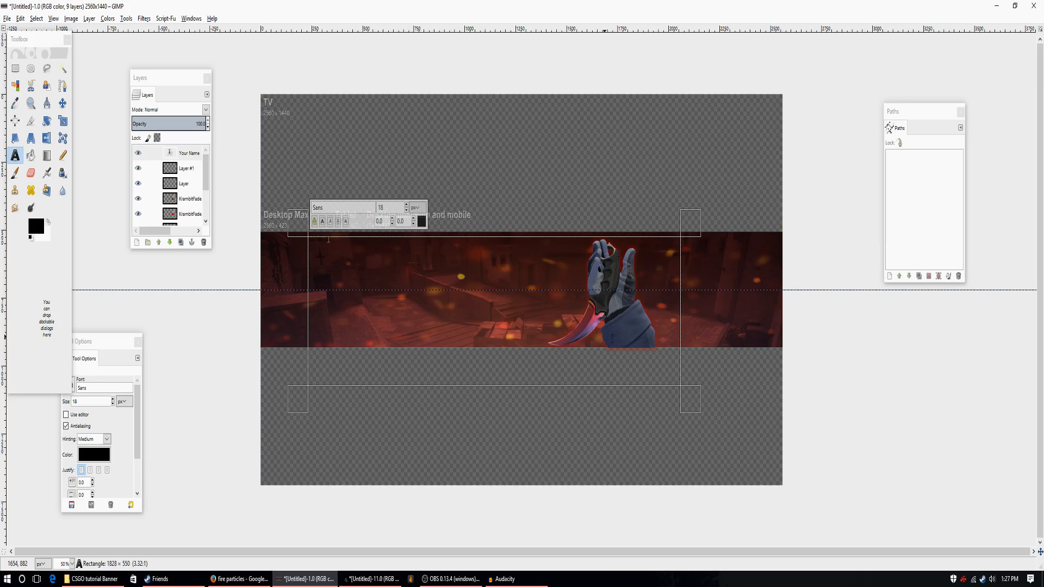
Select the whole "Your Name" text and set its colour to white.
drag(328, 240, 258, 244)
click(422, 222)
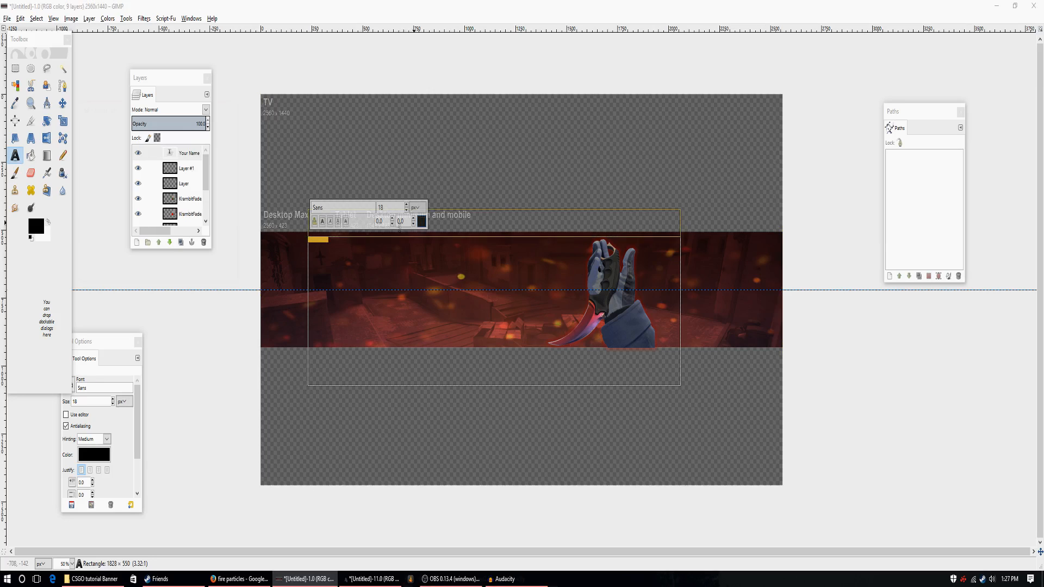
drag(129, 169, 162, 250)
click(178, 271)
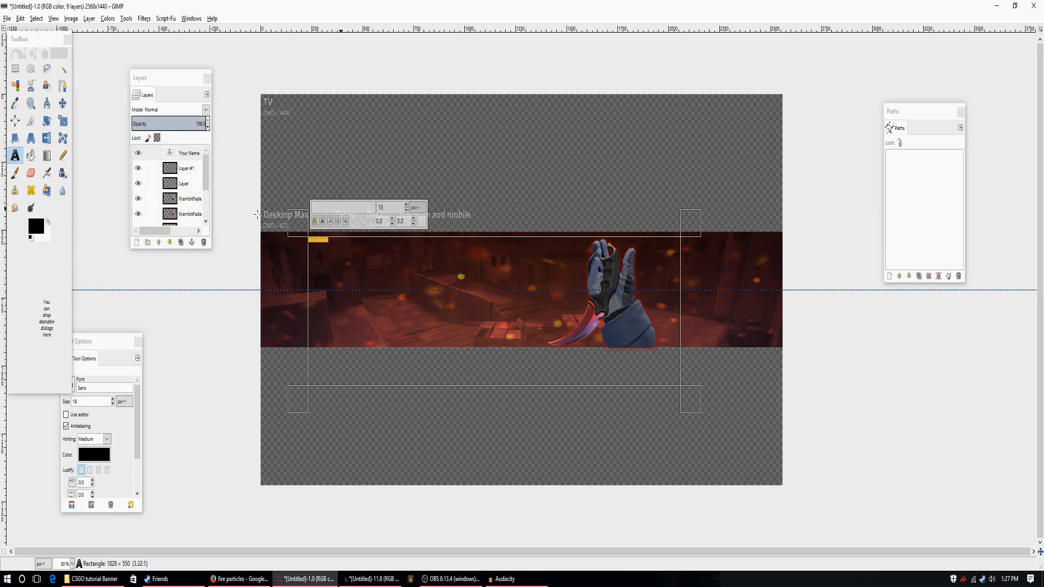
Set the selected text to the Blitzwing Expanded Bold Italic font at a size of 225 px.
text(b)
scroll(397, 400, down, 1)
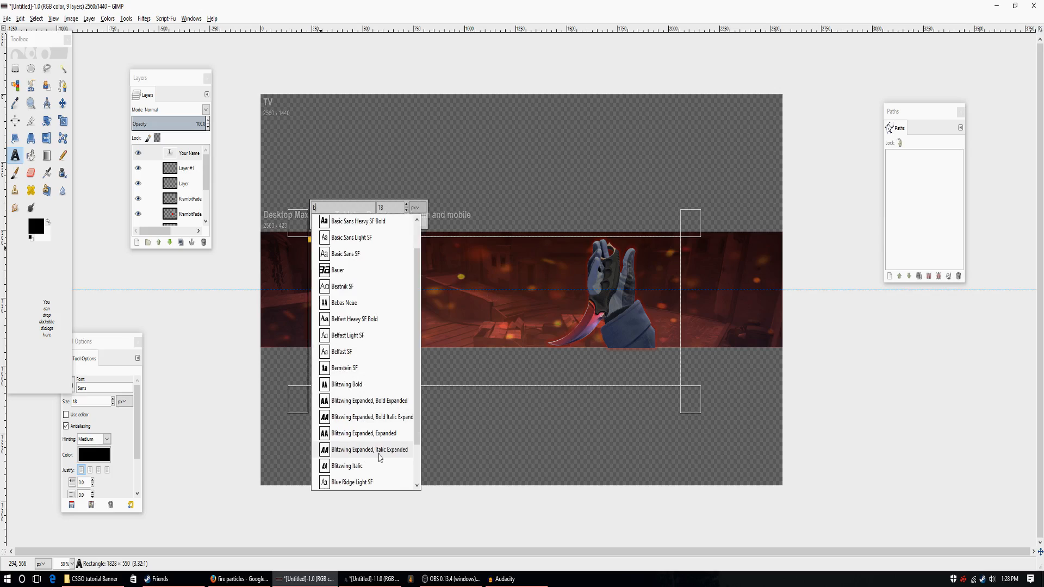
click(388, 419)
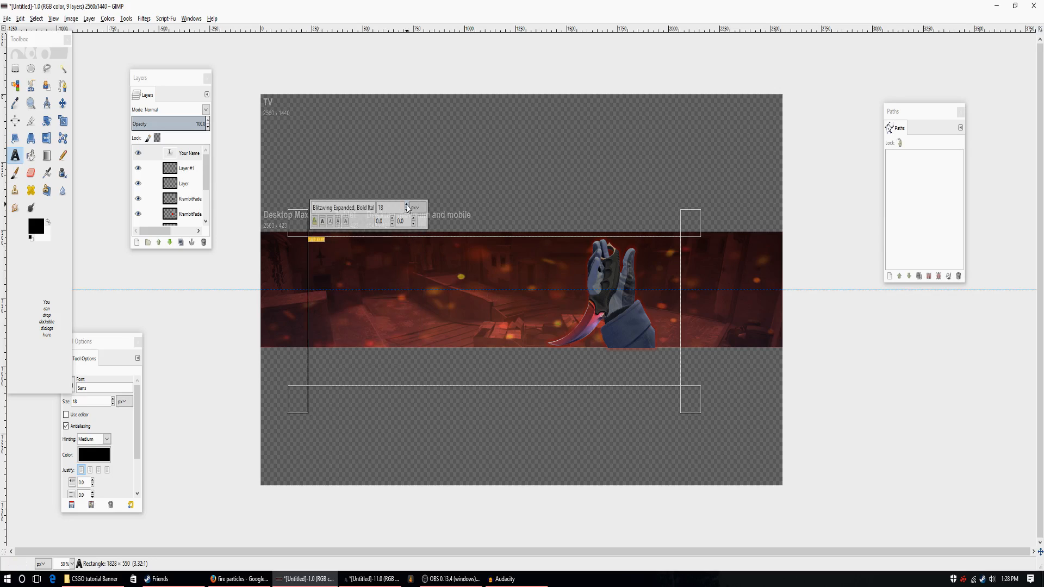
drag(407, 208, 406, 211)
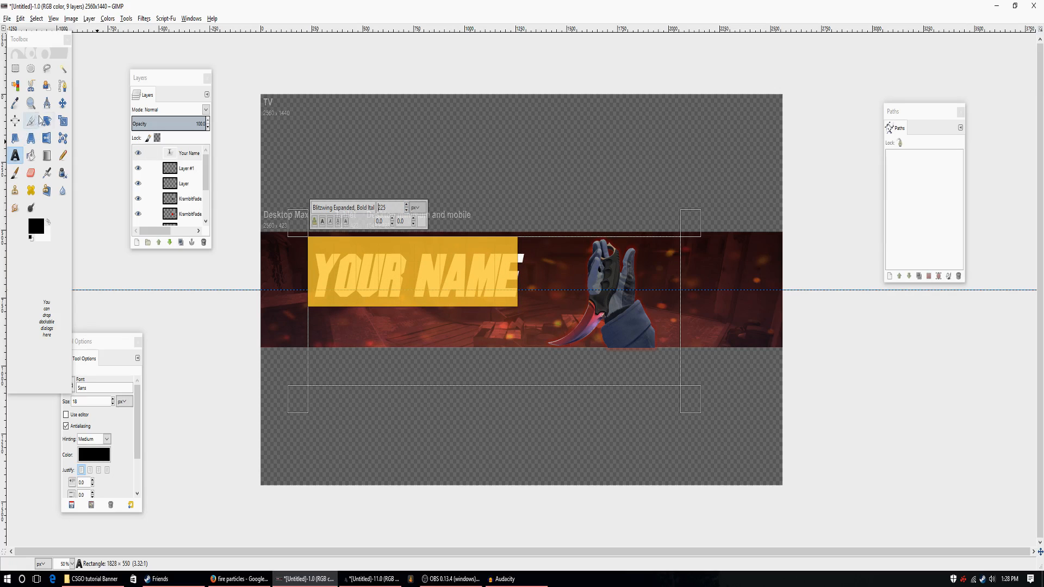
Shrink the "Your Name" text box to about 1078 × 240 px and move the text to the strip's middle, overlapping the hand.
click(63, 103)
drag(425, 277, 423, 275)
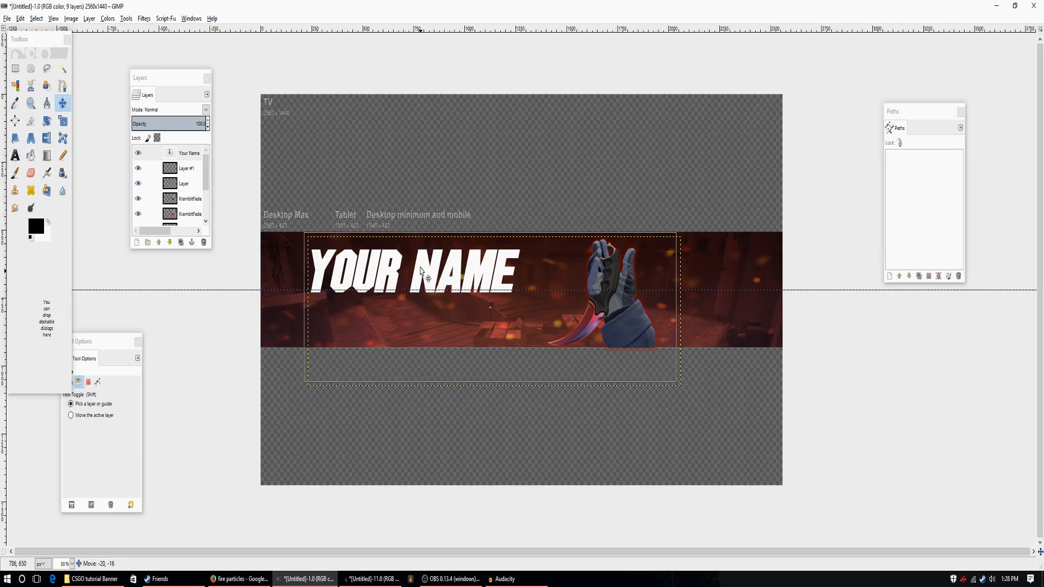
key(t)
click(502, 265)
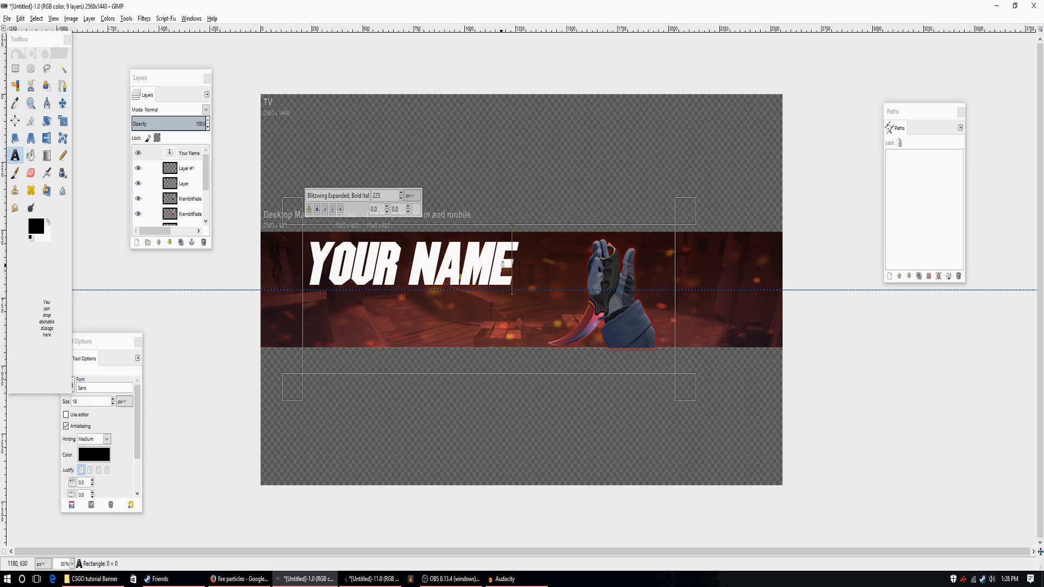
drag(517, 387, 598, 303)
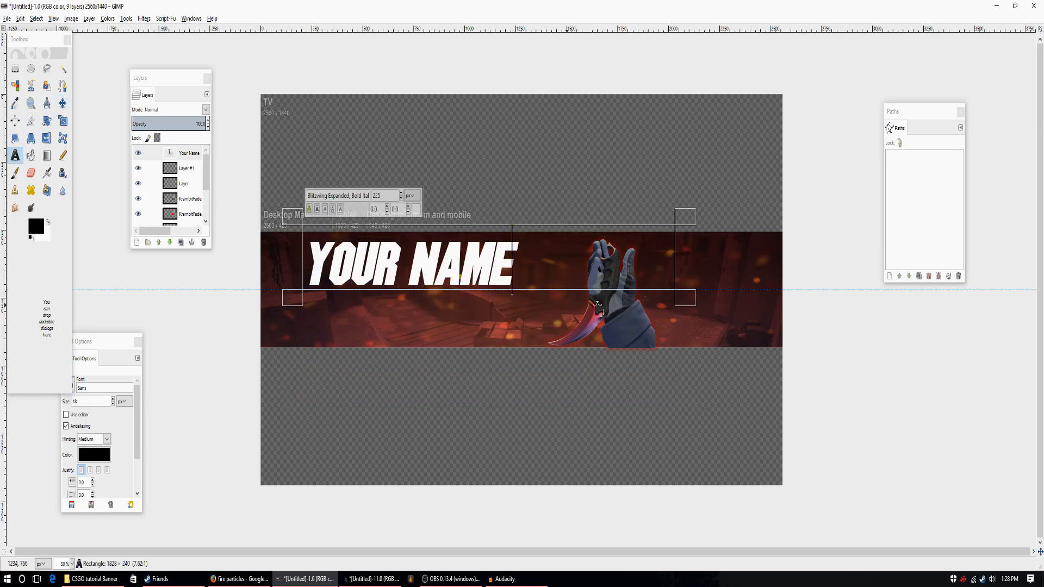
drag(684, 263, 531, 266)
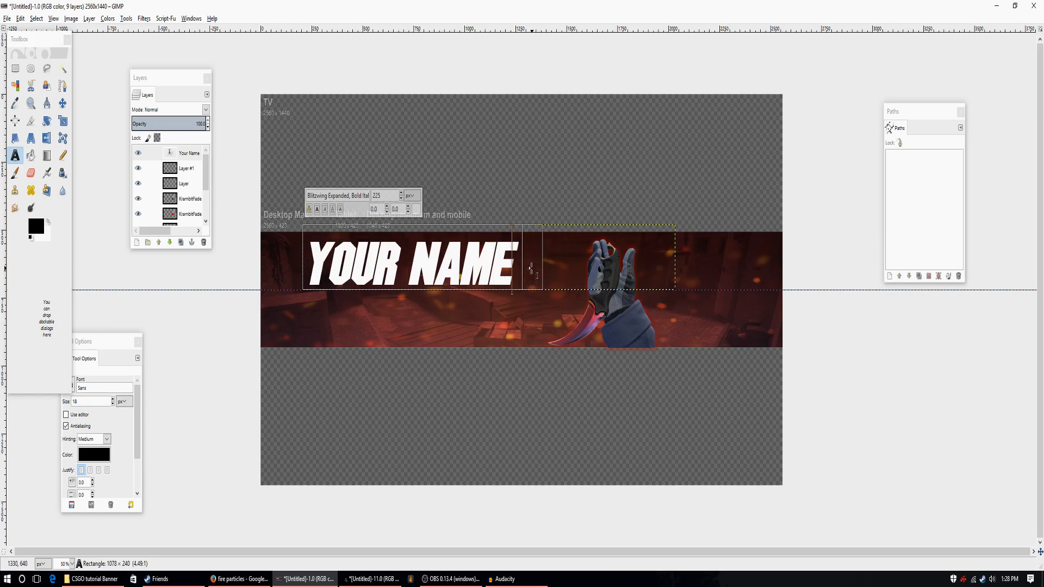
click(63, 103)
drag(424, 260, 500, 294)
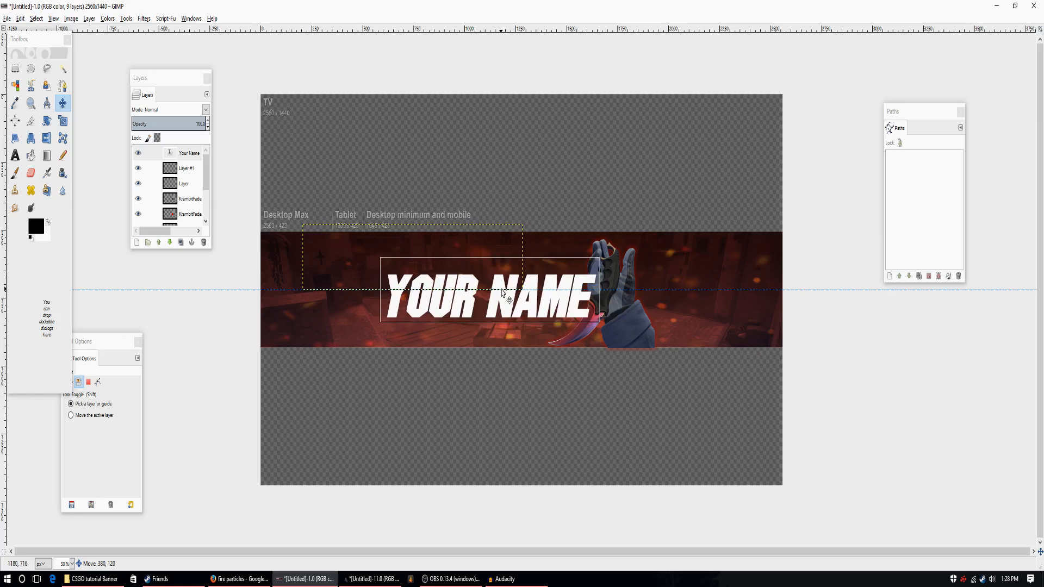
Raise the KrambitFade.png layer to the top of the layer stack, above the "Your Name" text.
scroll(179, 185, down, 1)
click(187, 188)
click(158, 242)
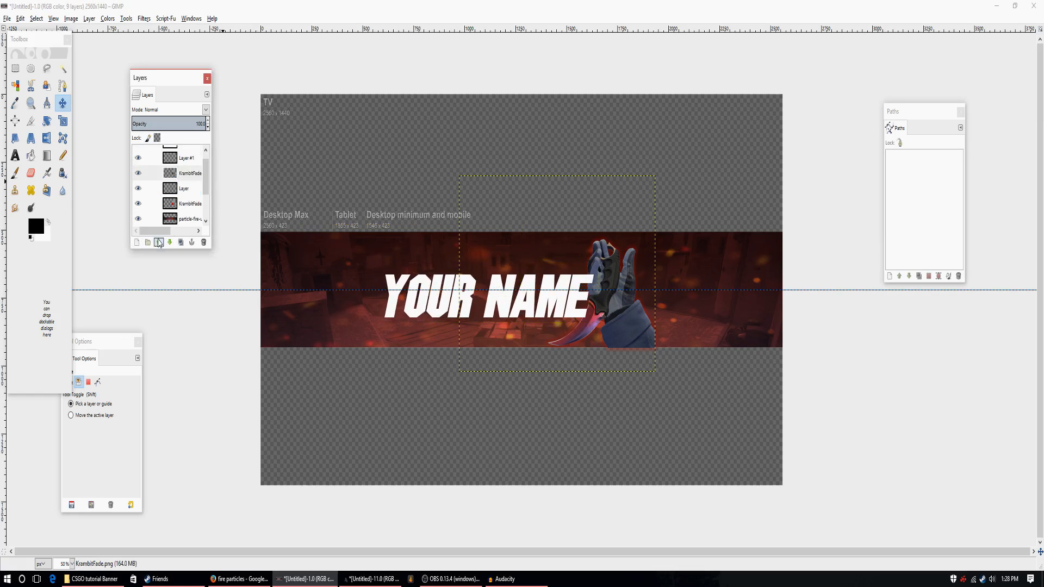
click(158, 242)
click(159, 242)
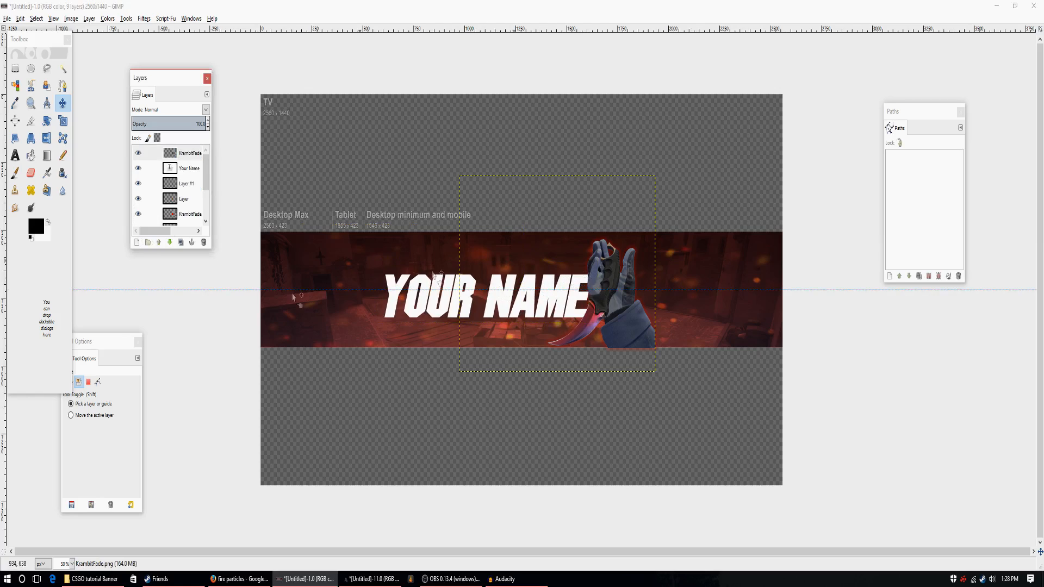
Raise the KrambitFade.png-outerglow layer above the "Your Name" text, directly beneath the KrambitFade.png hand layer.
click(183, 215)
click(159, 242)
click(159, 242)
click(159, 242)
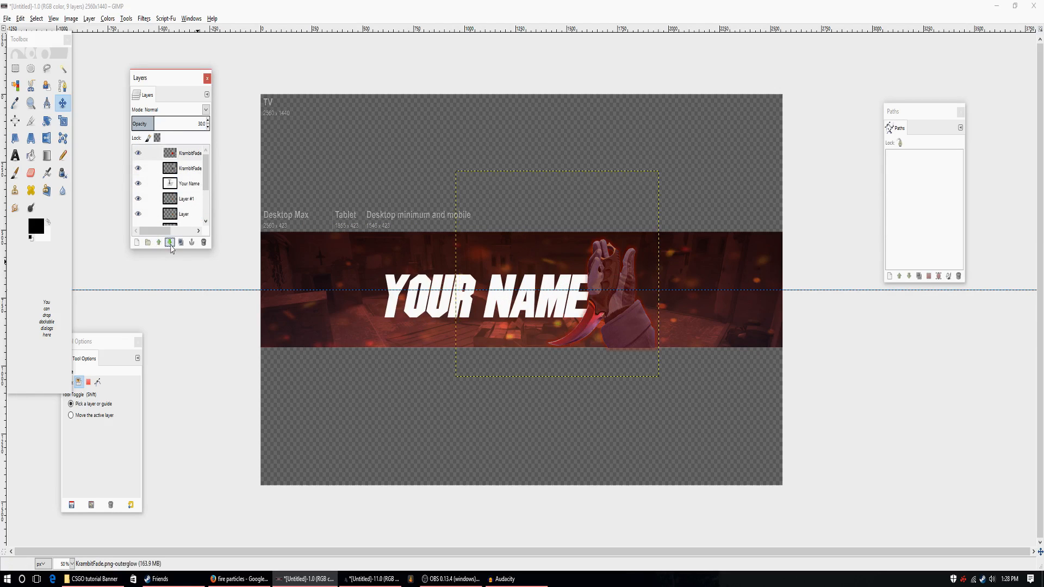
click(169, 242)
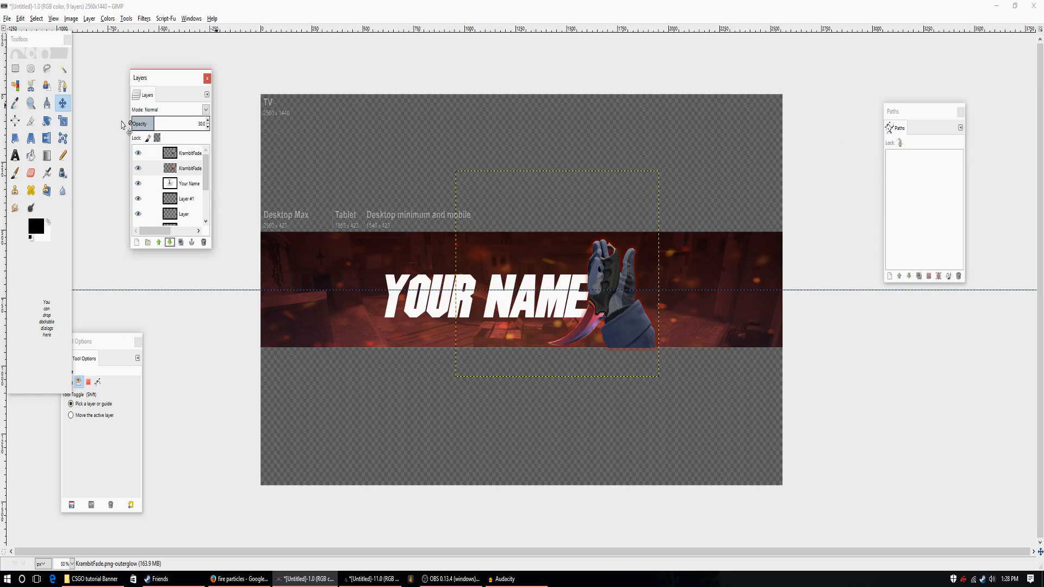
Hide the Channel-Art-Template.png layer, leaving it between the Mirage.png and Background layers.
scroll(186, 210, down, 3)
click(186, 209)
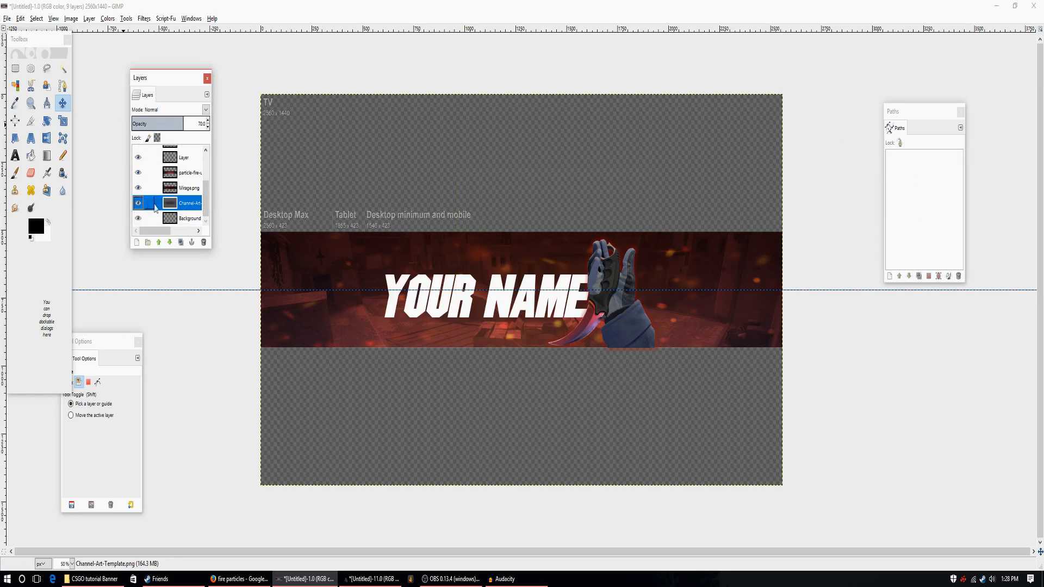
click(158, 243)
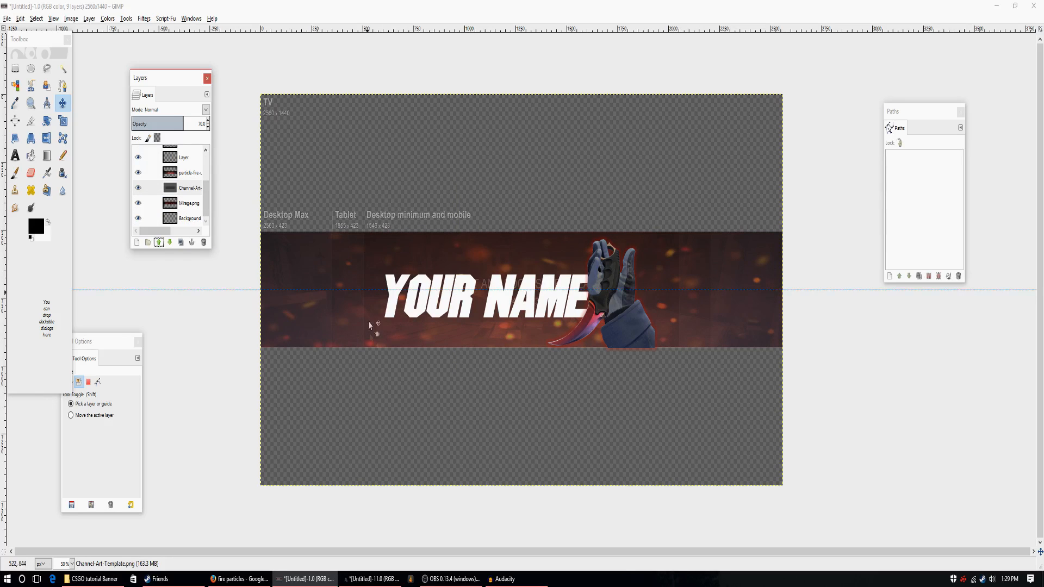
click(137, 188)
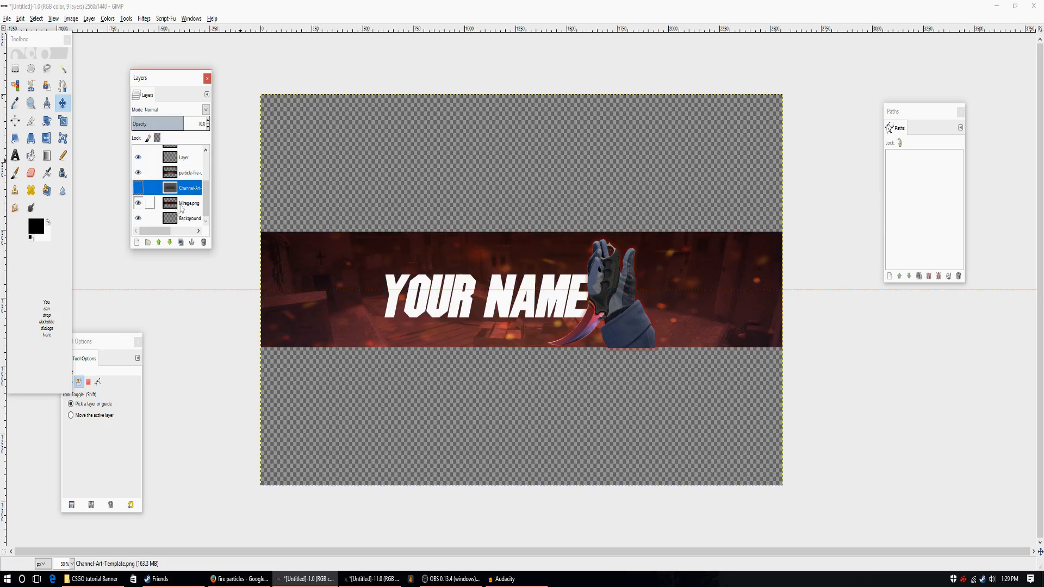
click(170, 242)
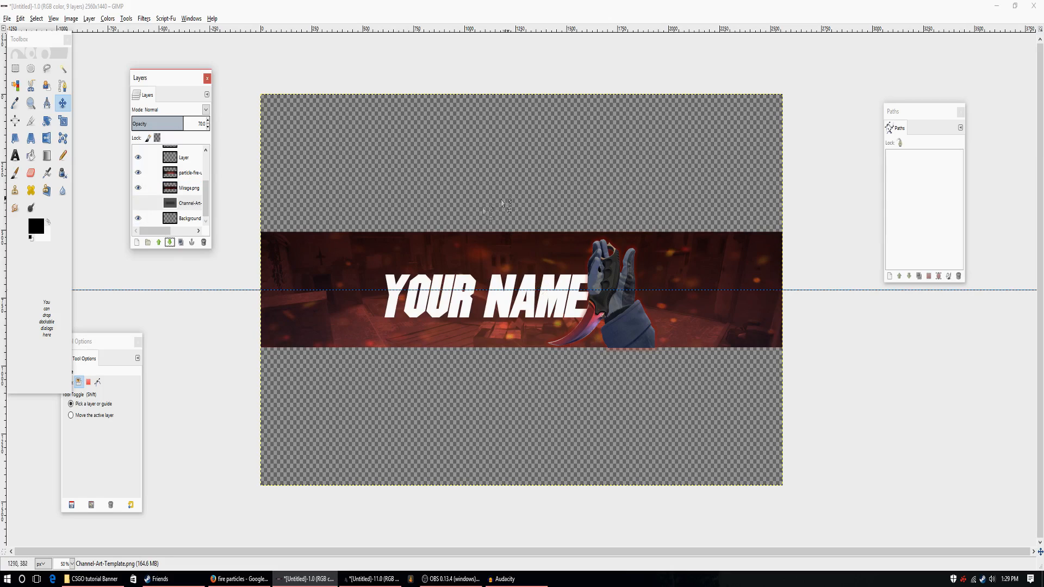
Apply a Bevel and Emboss effect with the Inner Bevel style to the "Your Name" layer, merged with the layer.
scroll(190, 196, up, 5)
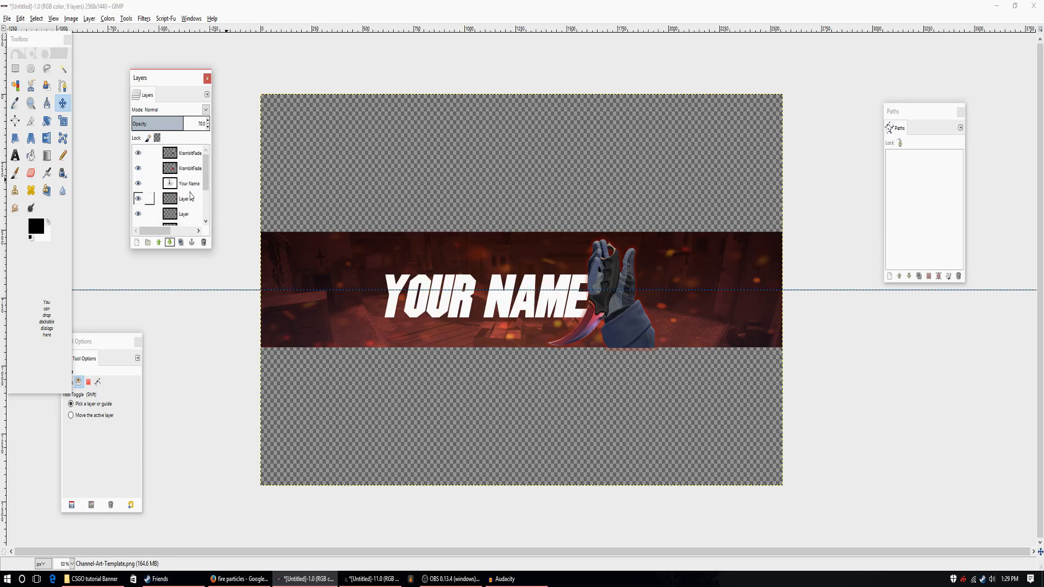
click(190, 185)
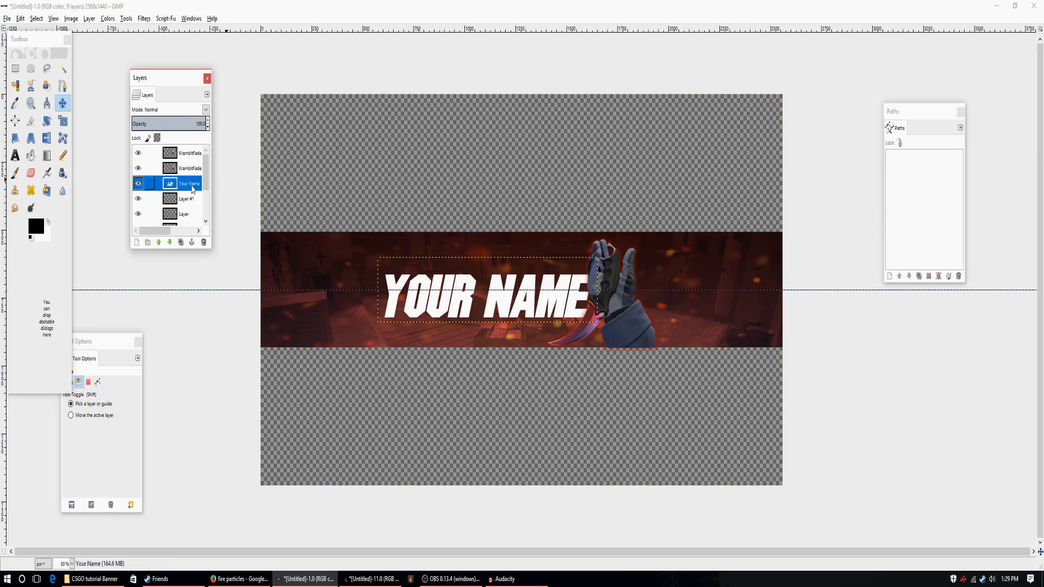
click(166, 19)
mouse_move(174, 30)
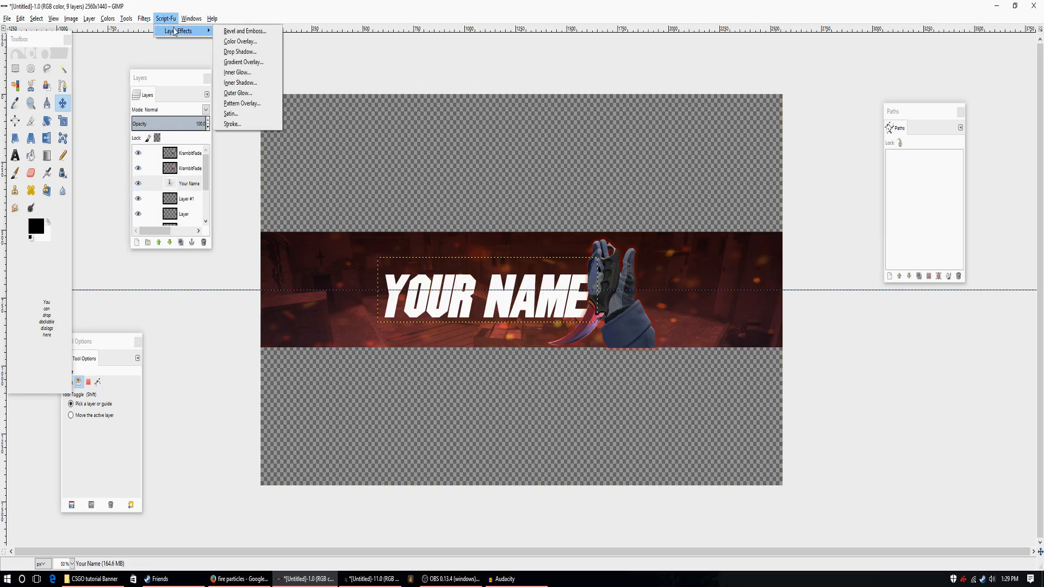
click(242, 31)
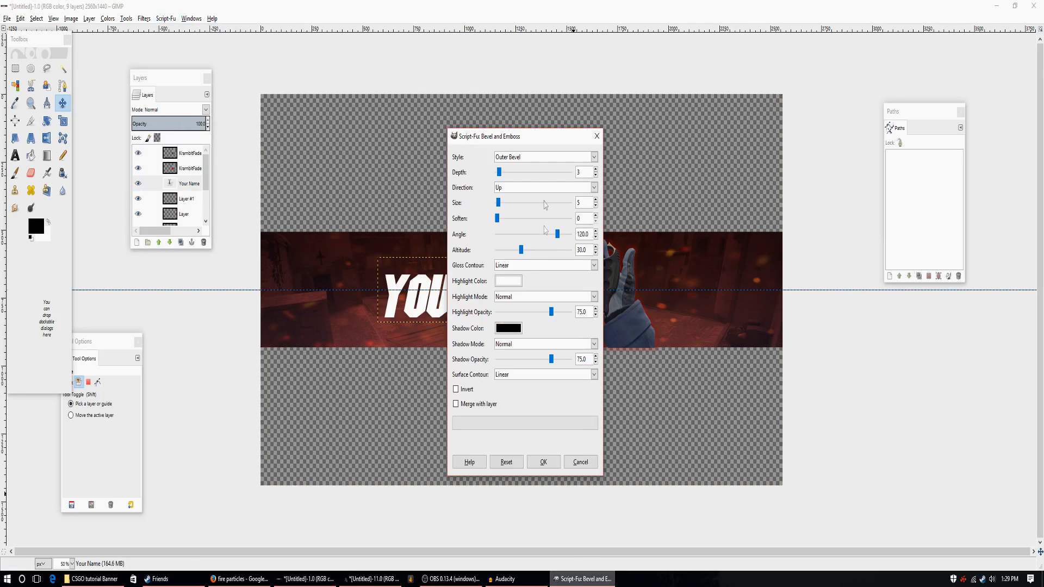
click(532, 158)
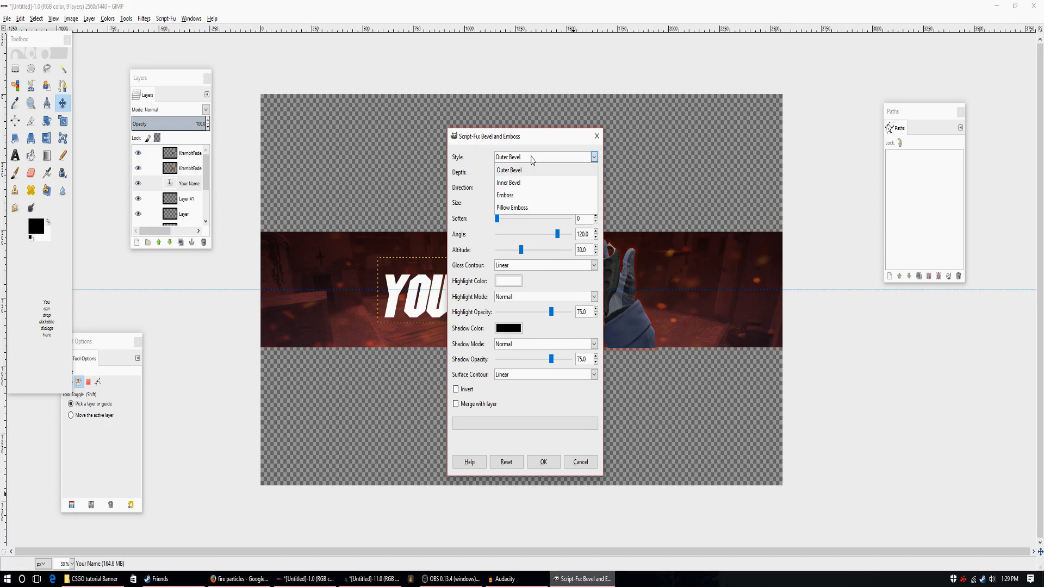
click(514, 183)
click(456, 405)
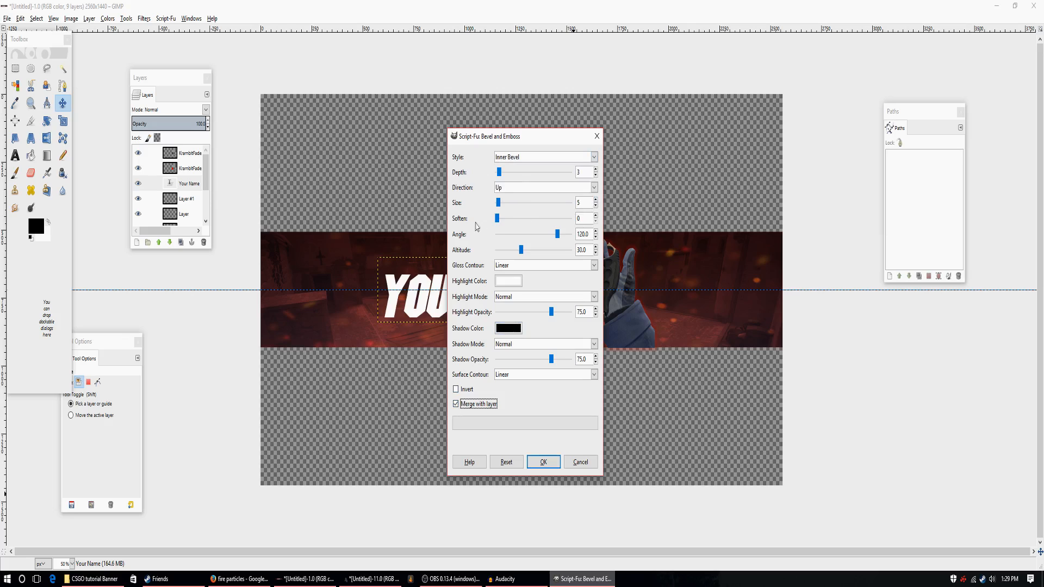
click(541, 462)
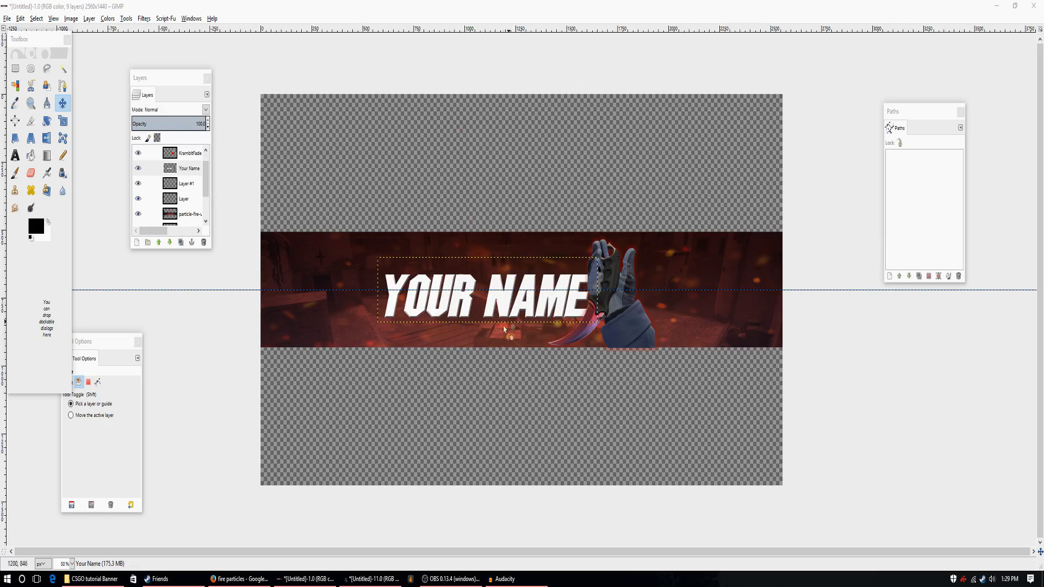
Try a black drop shadow merged with the "Your Name" layer, and undo it.
click(168, 19)
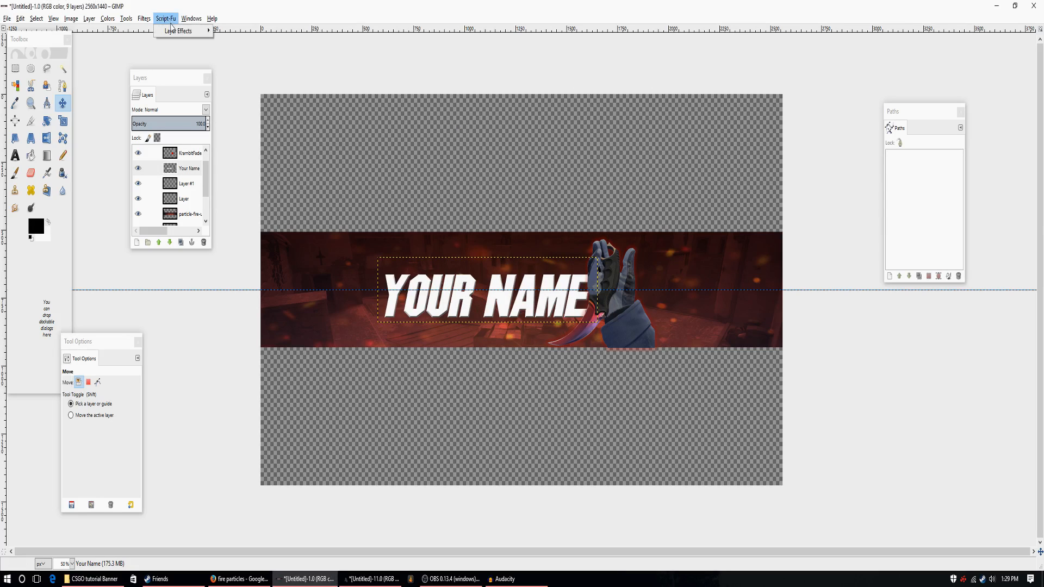
mouse_move(177, 34)
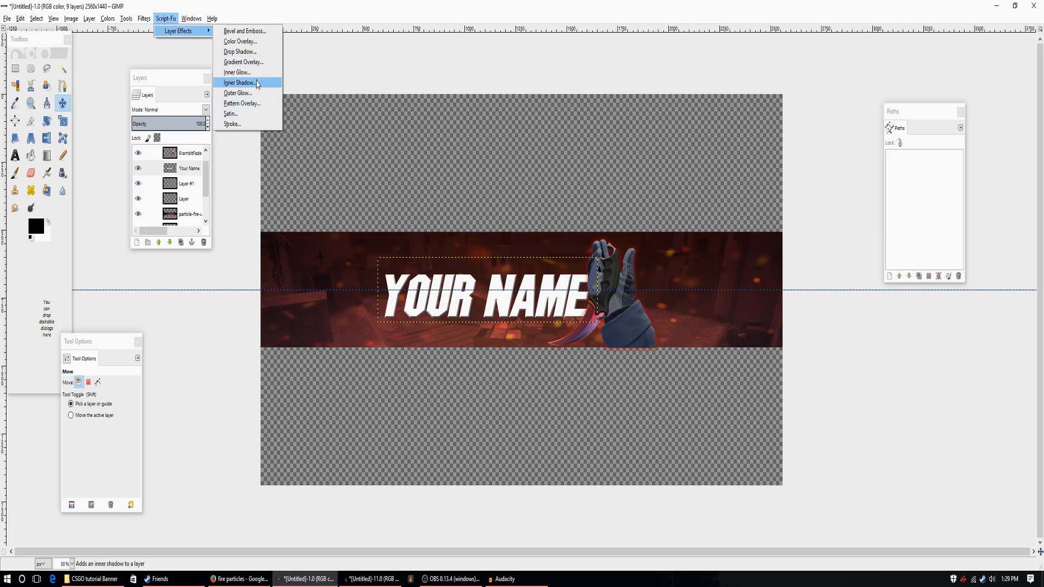
click(250, 52)
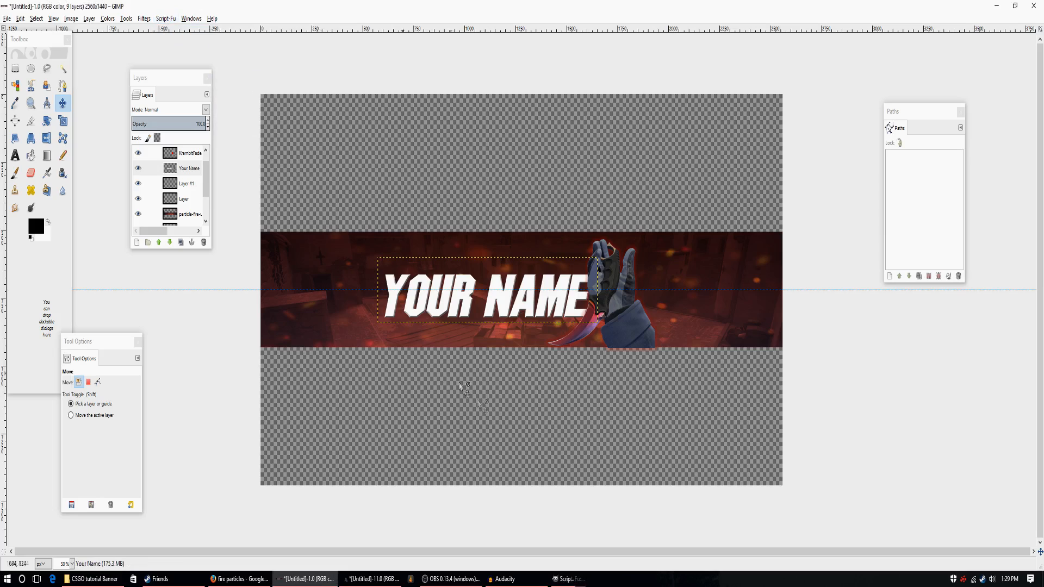
click(459, 360)
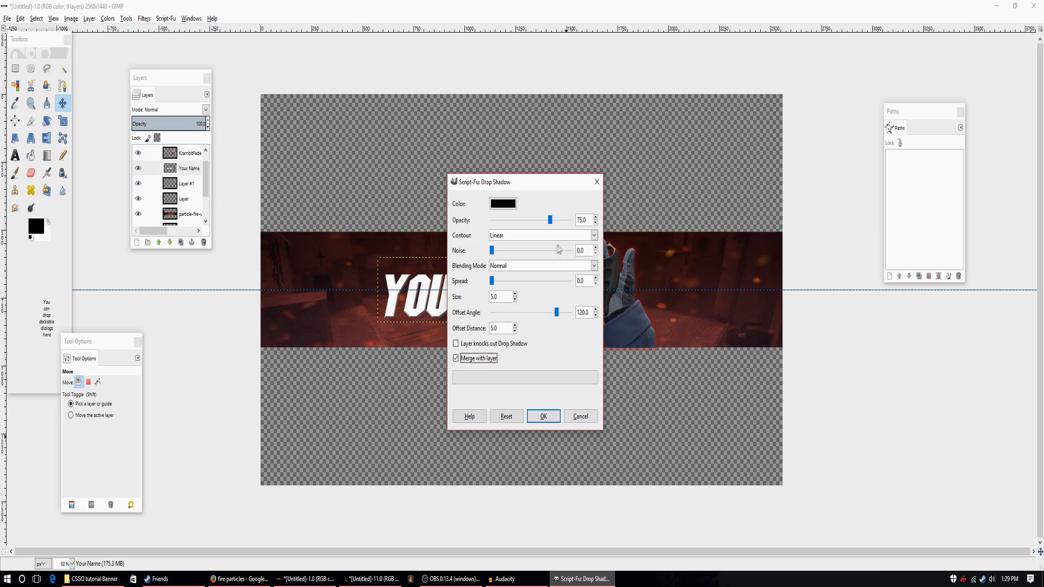
click(543, 416)
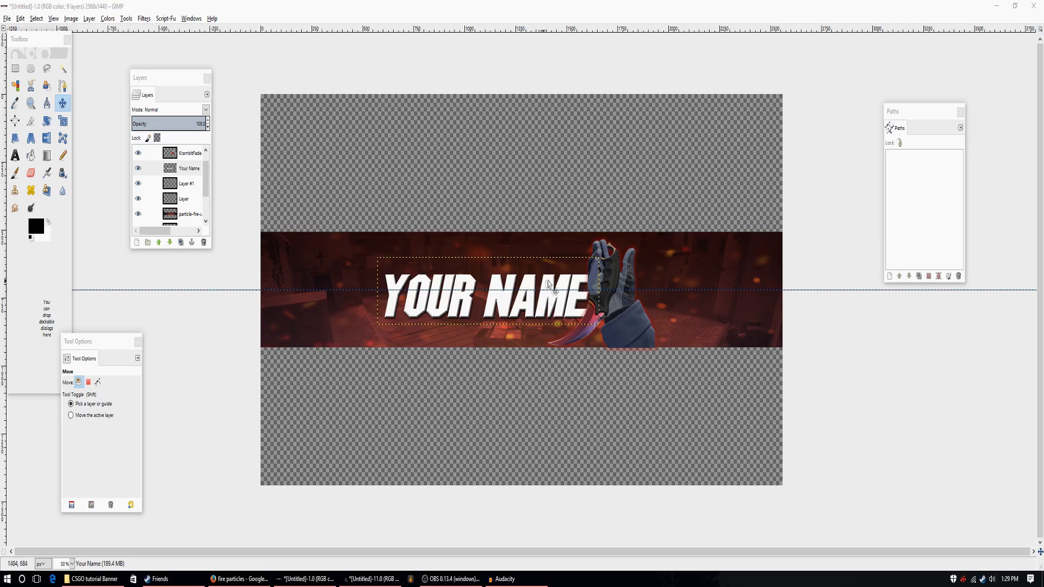
click(20, 19)
click(26, 31)
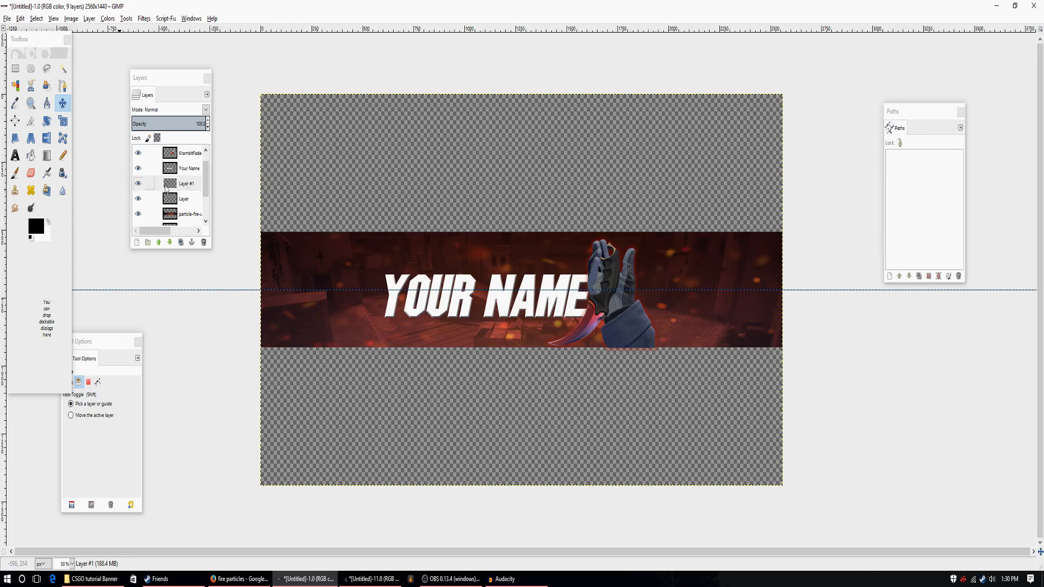
Add a transparent 2560 × 1440 px layer beneath the "Your Name" text and delete the old Layer #1.
scroll(166, 189, down, 3)
click(137, 242)
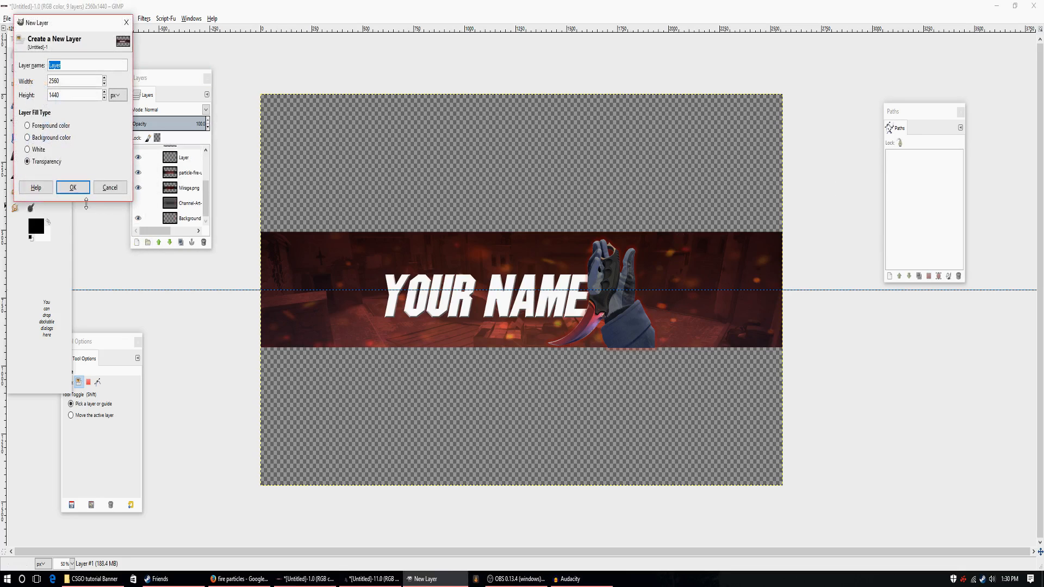
click(80, 189)
click(172, 218)
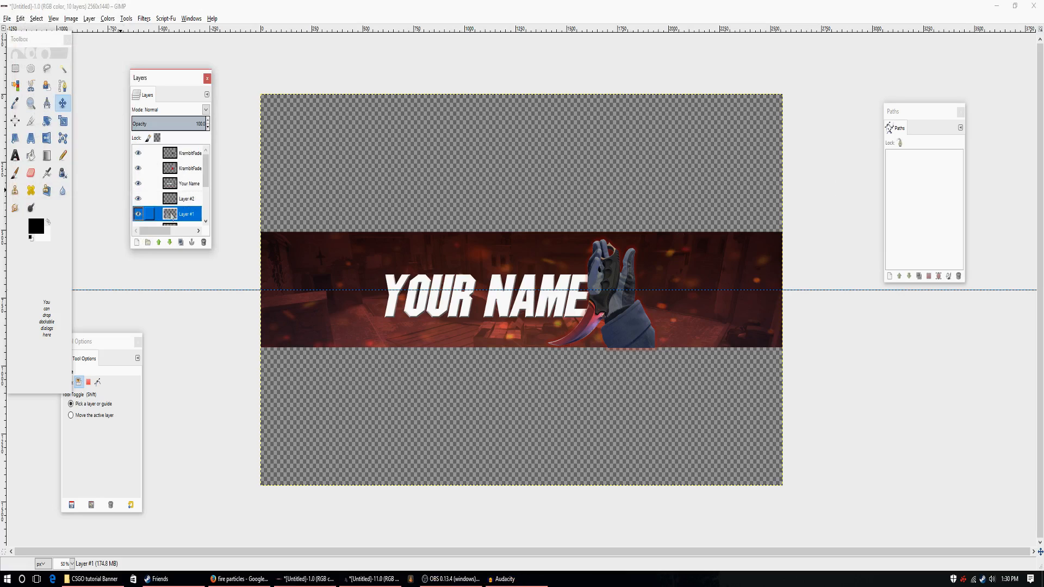
click(203, 242)
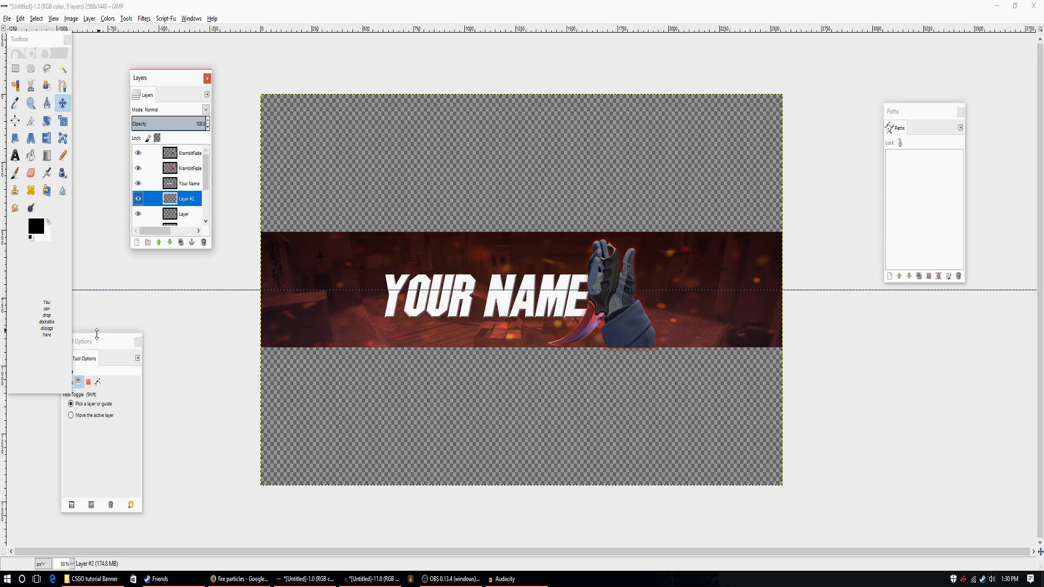
Draw a four-anchor path outlining a narrow slanted stripe beside the hand's right edge, extending above and below the red strip.
drag(106, 345, 163, 279)
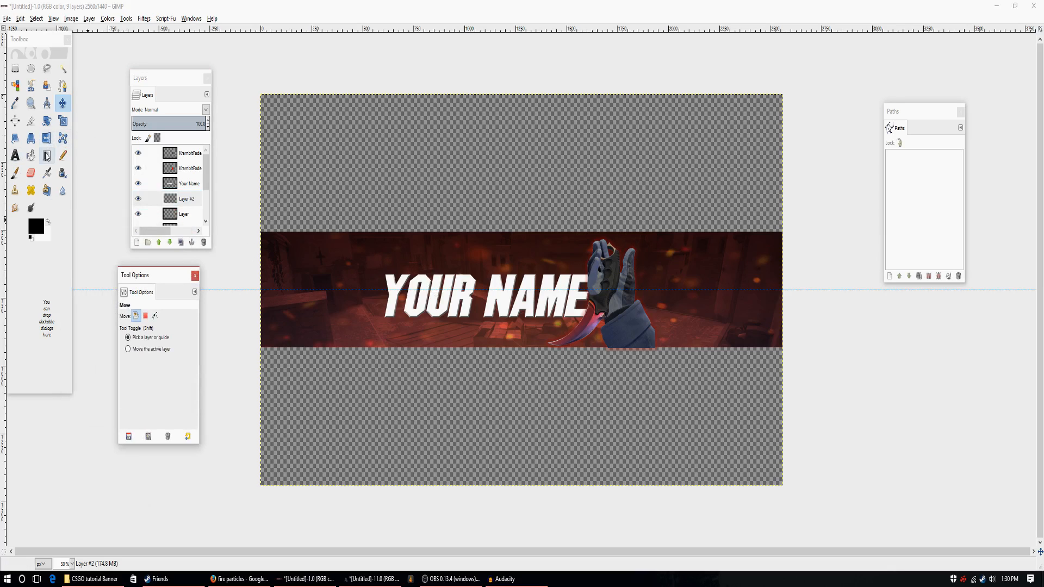
click(63, 85)
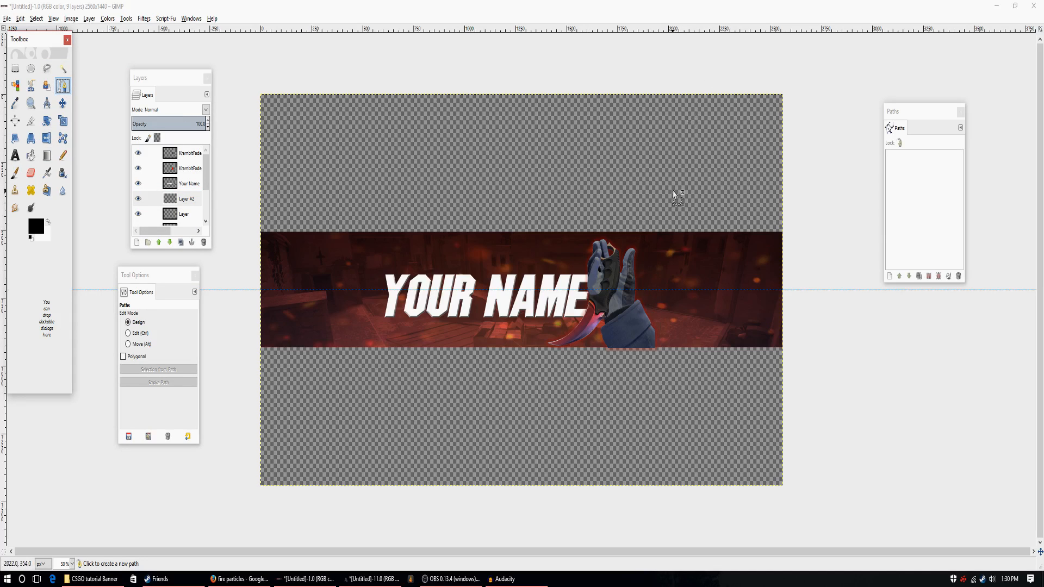
click(688, 185)
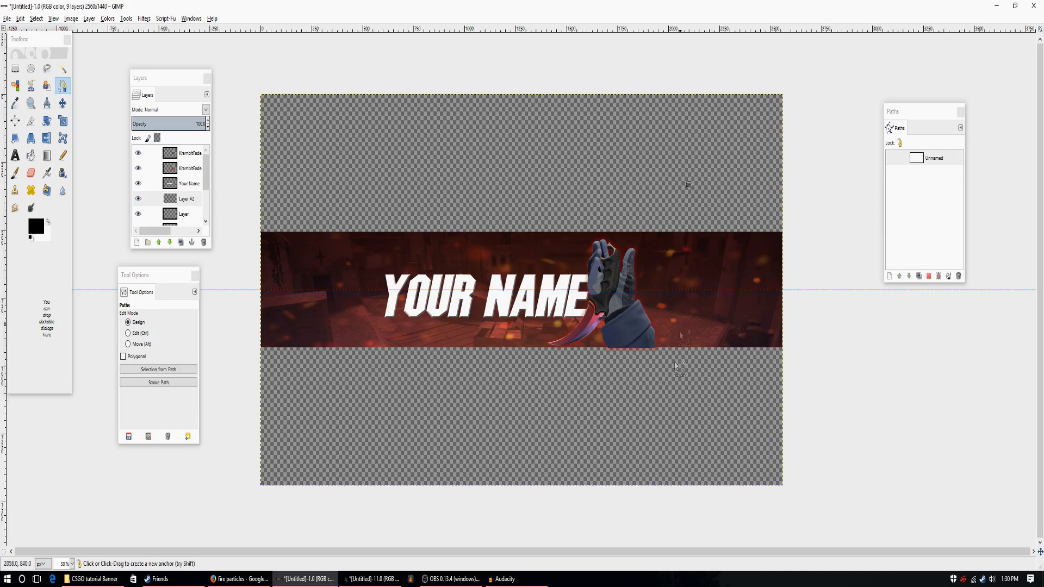
mouse_move(632, 430)
mouse_down()
mouse_move(625, 450)
mouse_move(633, 442)
mouse_move(639, 469)
mouse_move(625, 482)
mouse_move(663, 354)
mouse_move(655, 338)
mouse_move(634, 443)
mouse_up()
drag(687, 184, 697, 147)
click(711, 141)
click(642, 439)
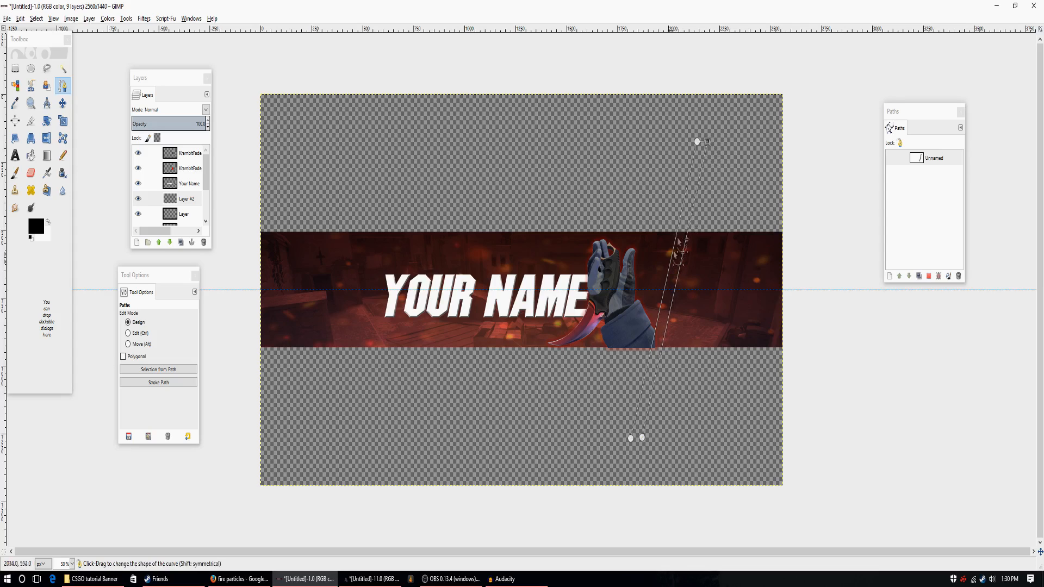
Narrow the slanted stripe by moving its two right anchors closer to the left ones, and close the path.
drag(643, 437, 637, 440)
drag(707, 143, 706, 146)
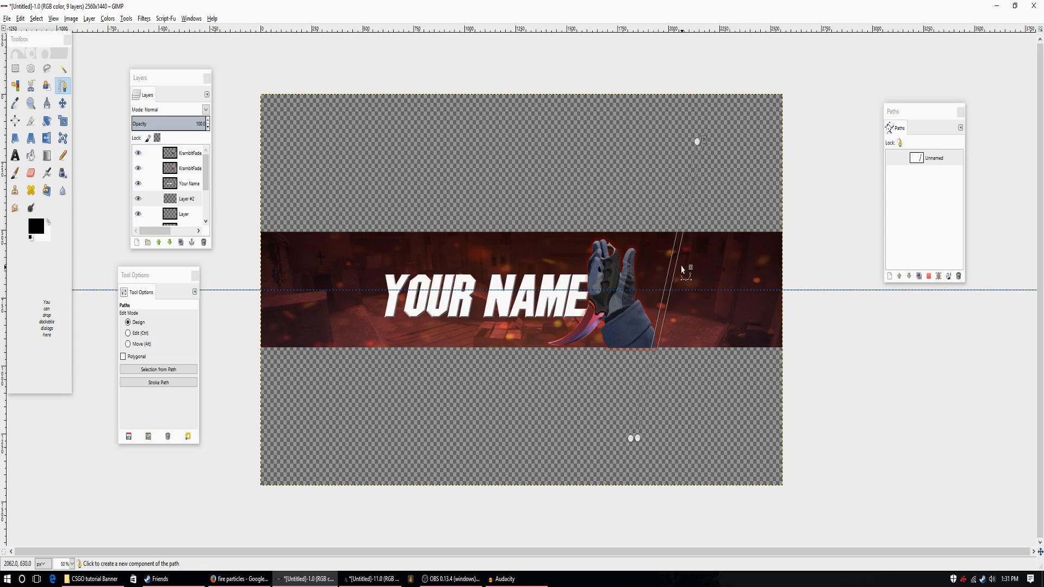
click(637, 438)
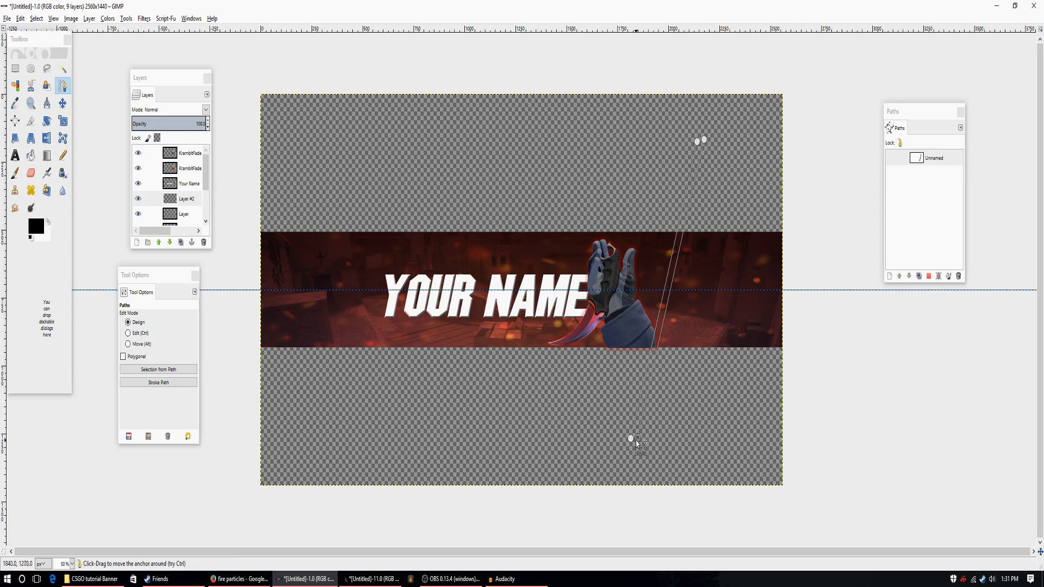
click(631, 440)
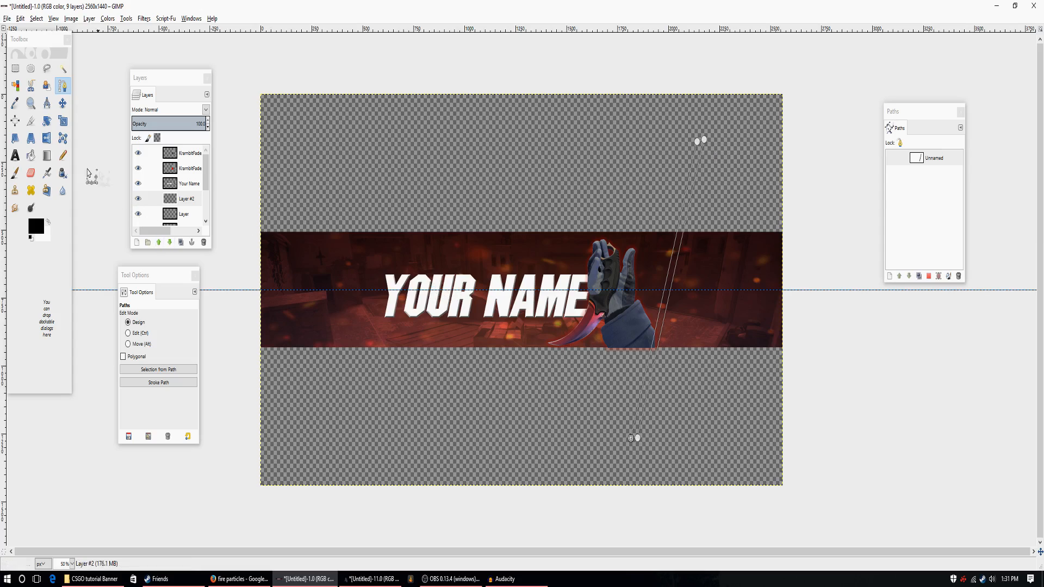
Convert the stripe path to a selection and fill it with white on Layer #2.
click(929, 278)
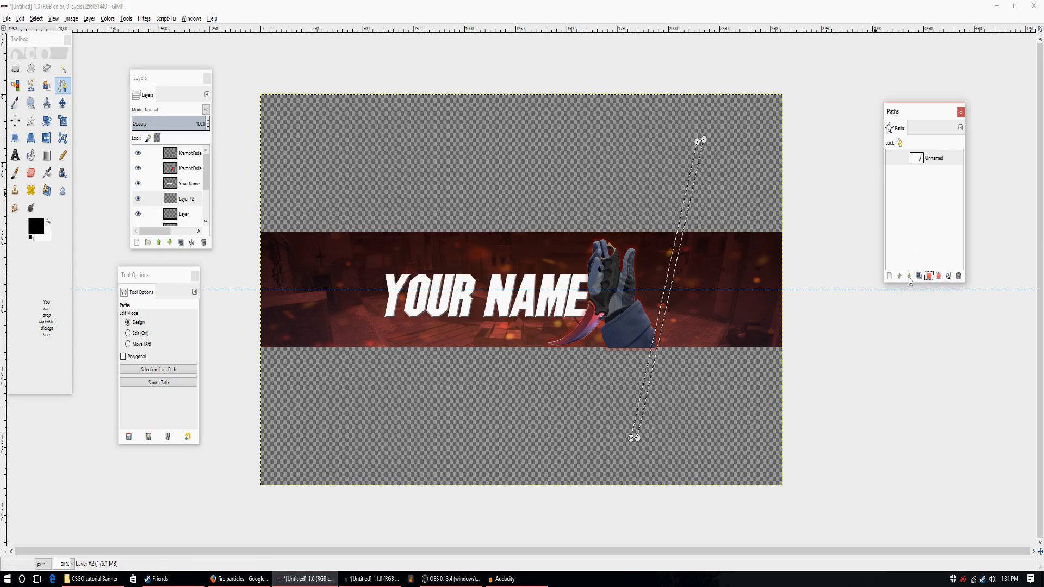
click(33, 158)
click(49, 222)
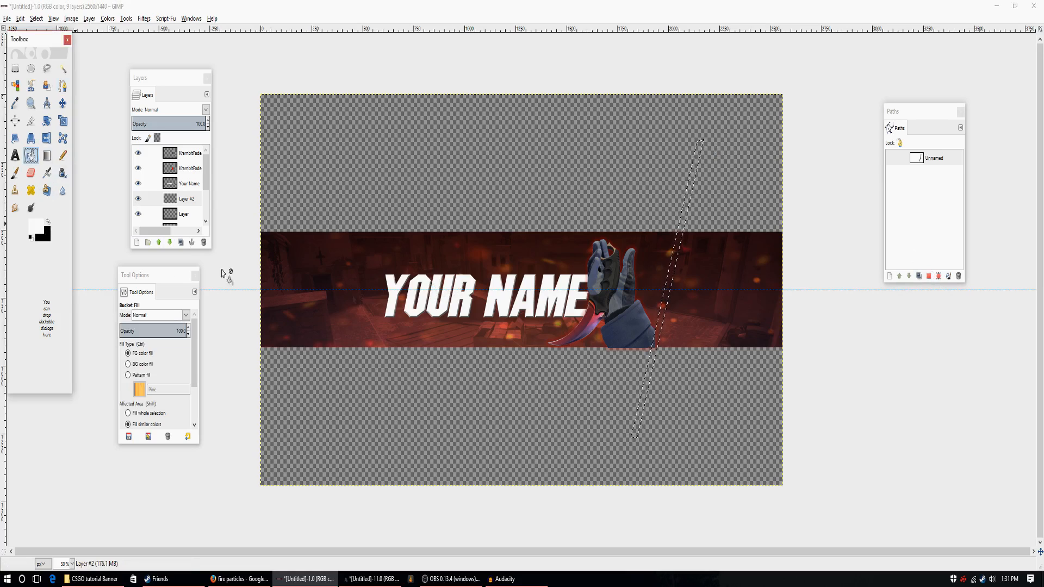
click(663, 321)
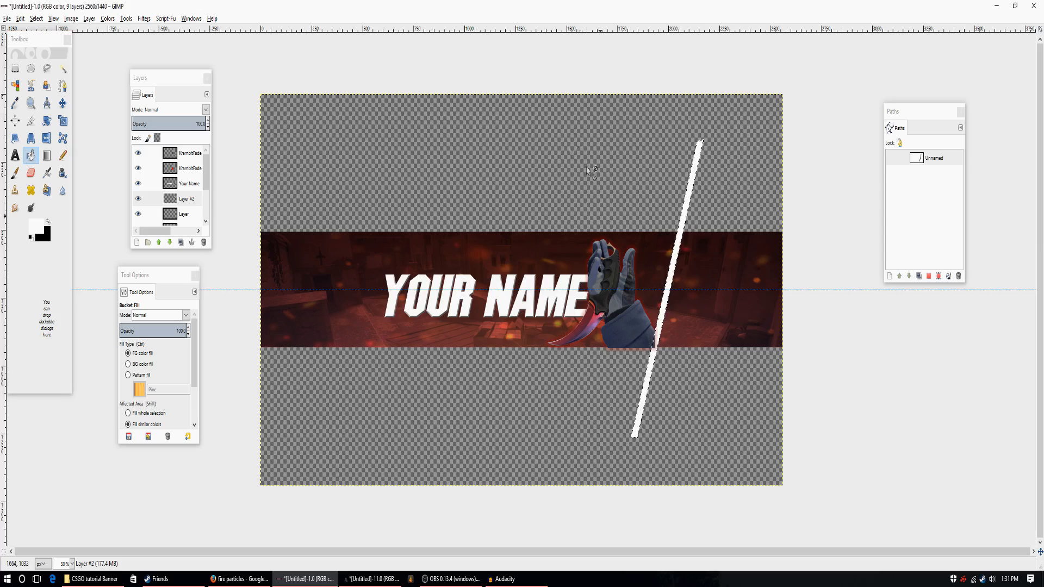
Raise the white stripe's layer to the top of the layer stack and clear the selection around the stripe.
click(160, 243)
click(160, 243)
click(160, 243)
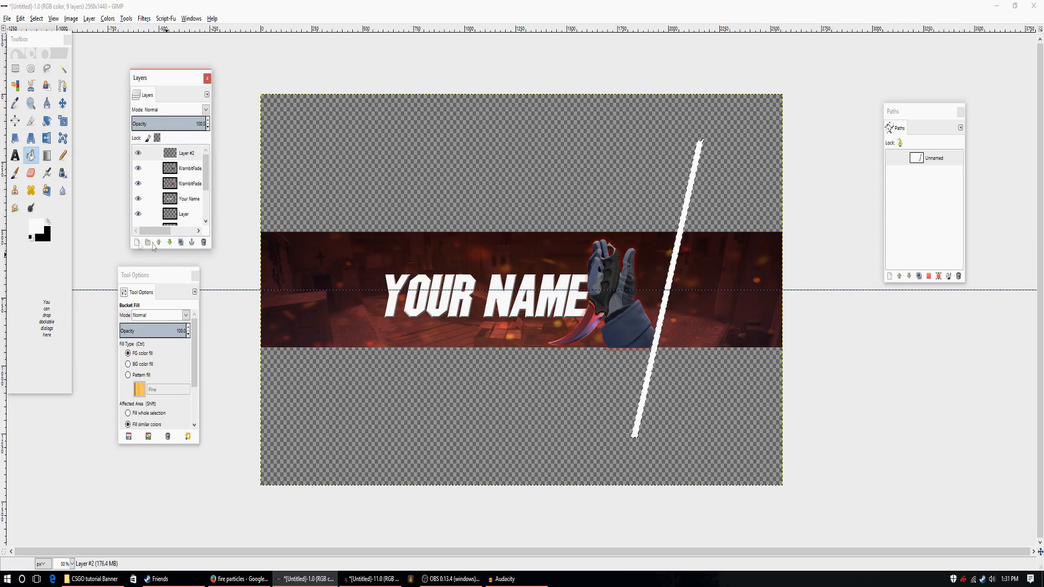
click(62, 70)
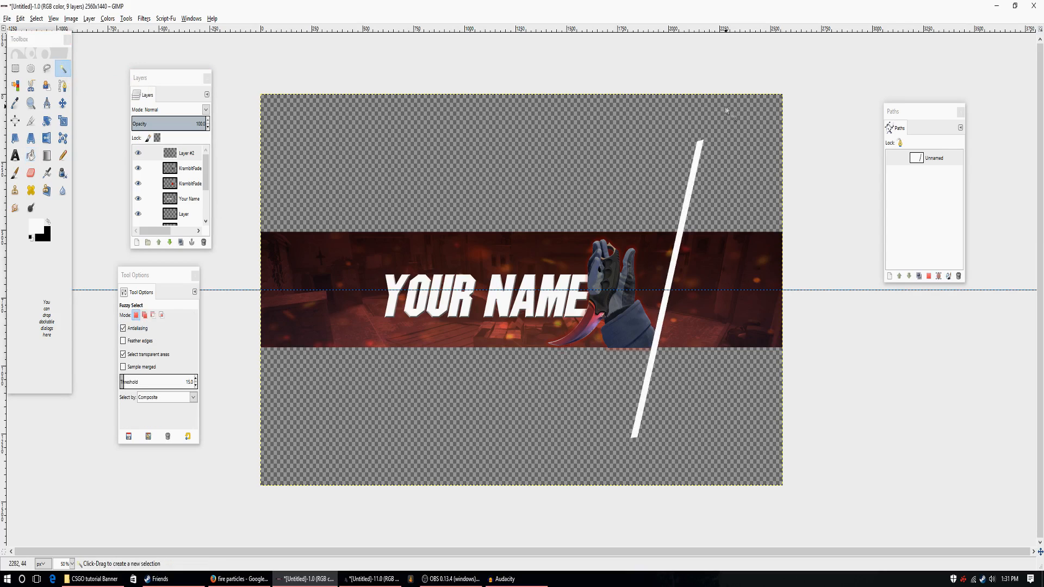
click(189, 156)
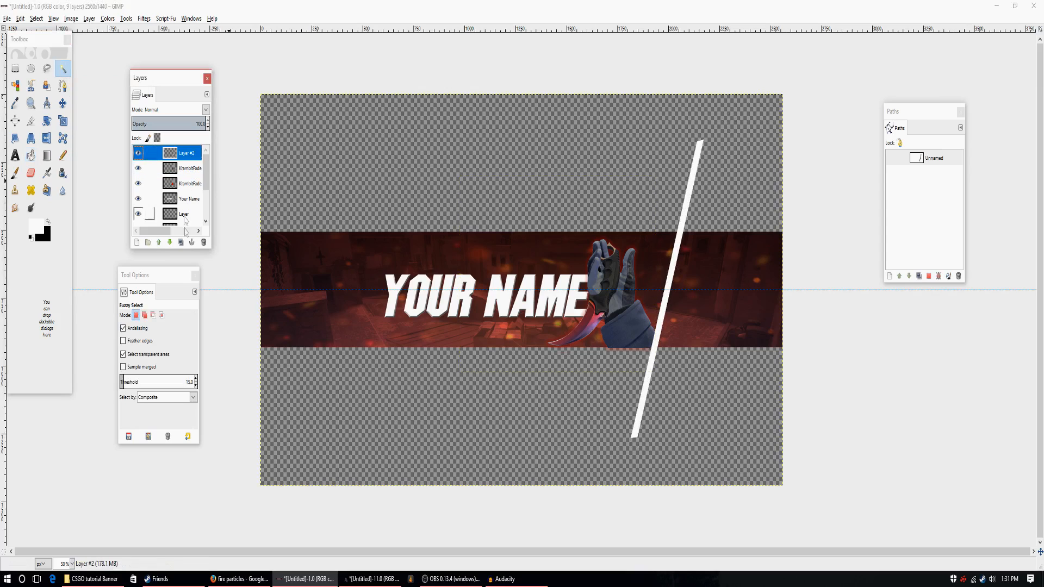
Duplicate the white stripe's layer and flip the copy horizontally so it mirrors the original across the banner.
click(181, 244)
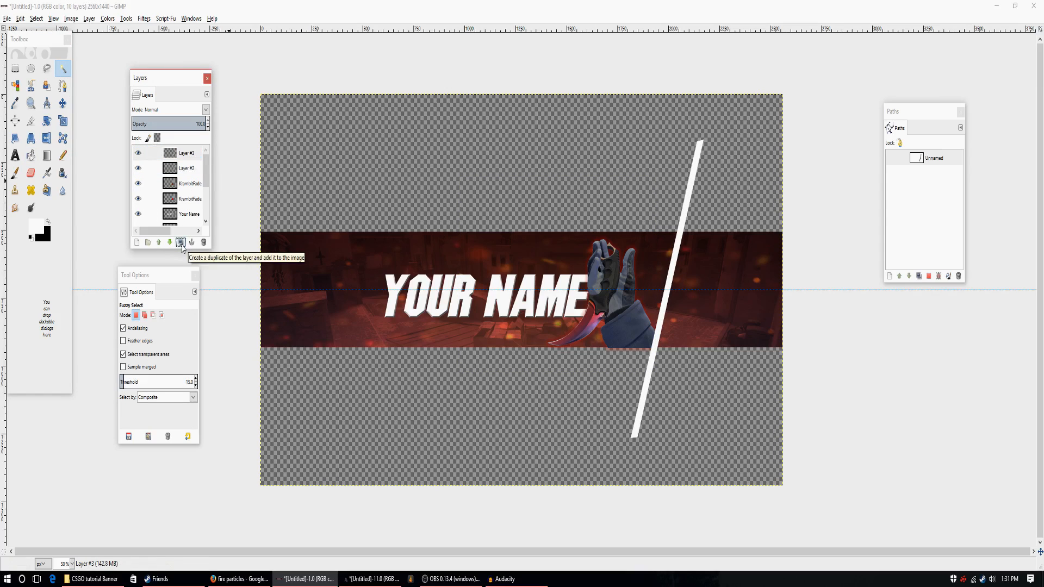
click(47, 143)
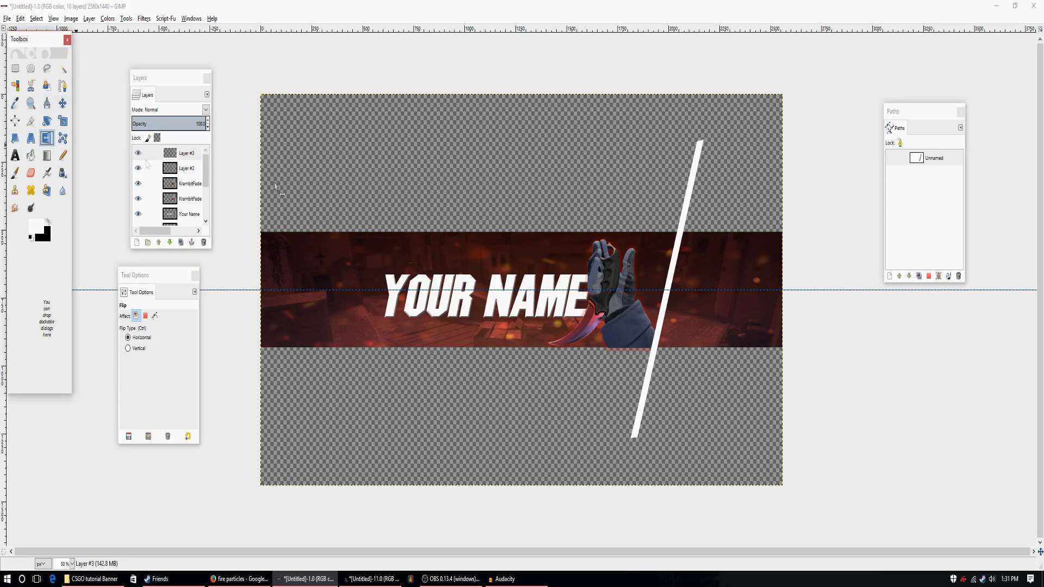
click(673, 276)
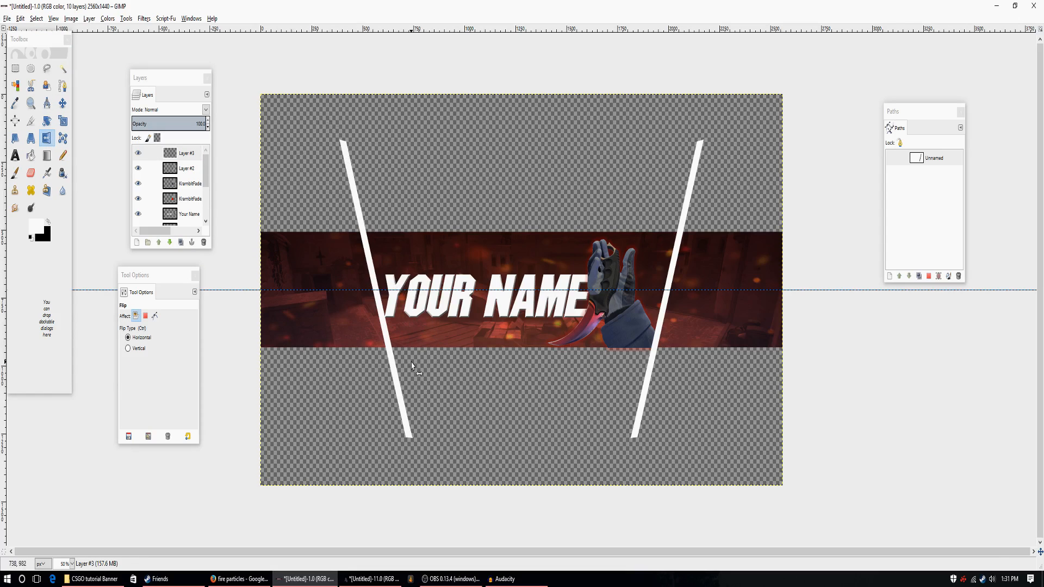
Shift the karambit hand, its outer glow and the title slightly to the right between the two stripes.
click(189, 184)
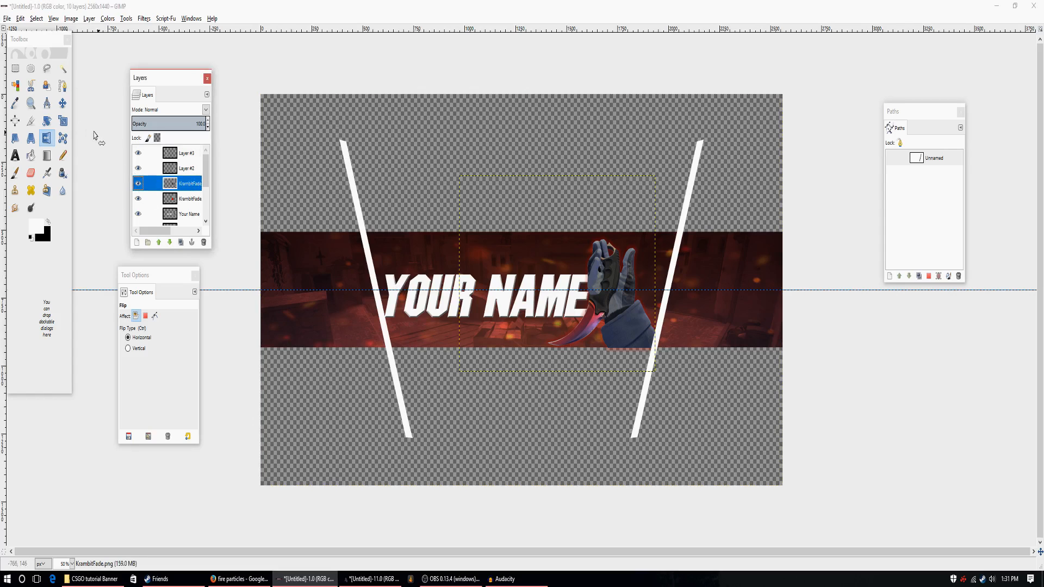
click(63, 103)
drag(625, 338, 632, 337)
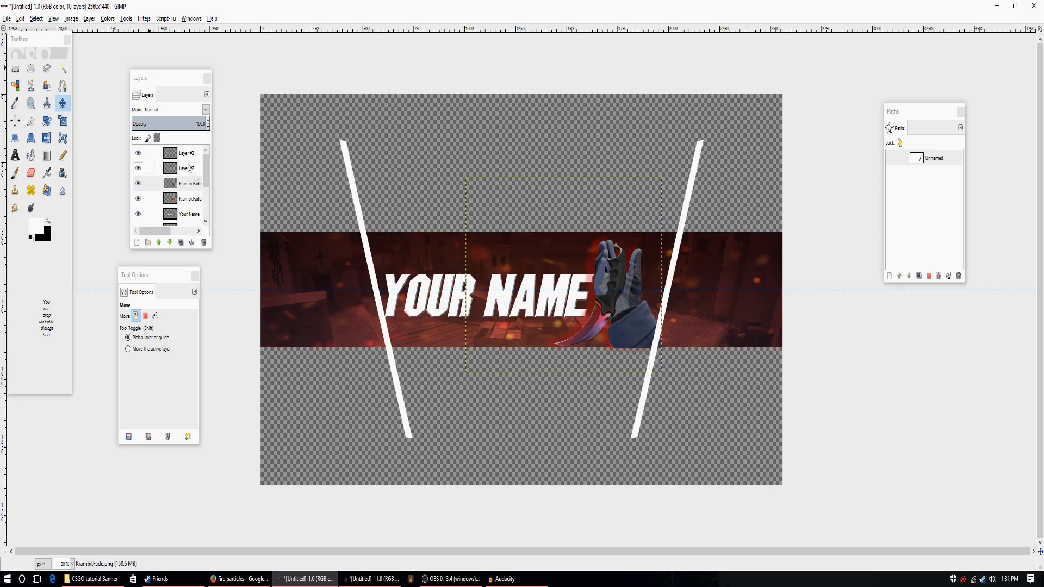
click(193, 200)
drag(593, 266, 601, 266)
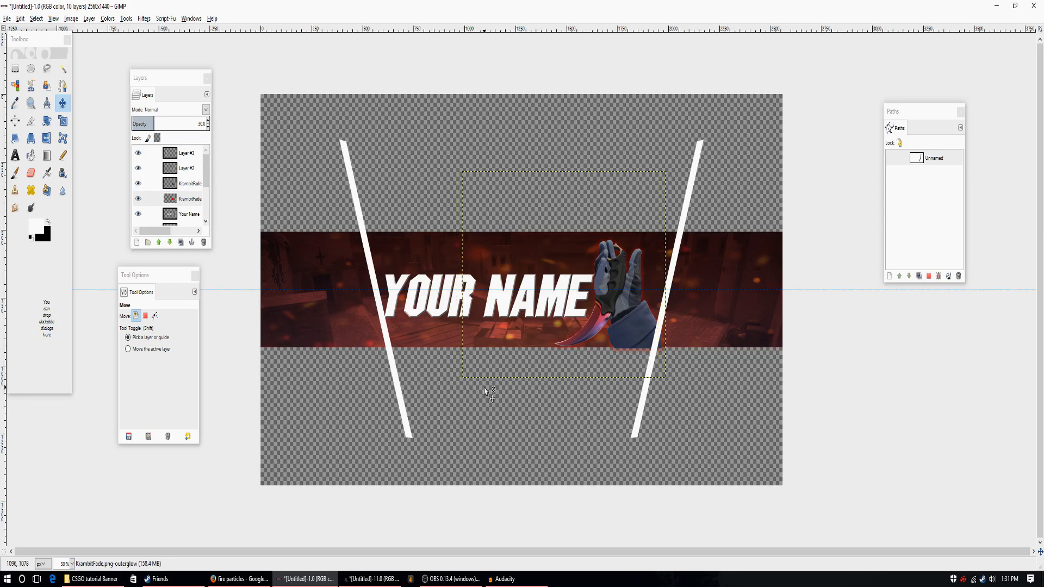
drag(437, 312, 442, 313)
click(426, 333)
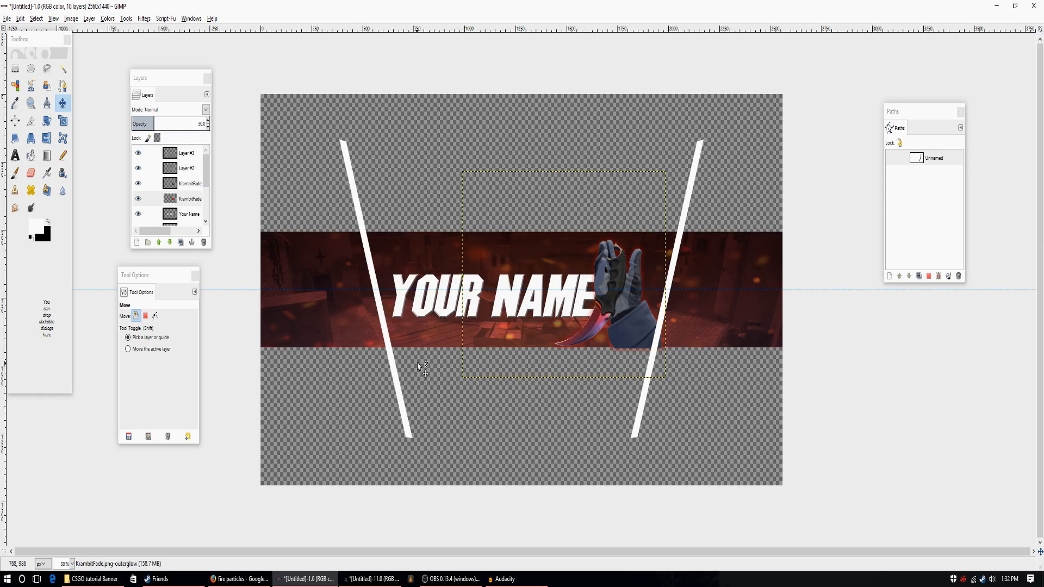
click(63, 68)
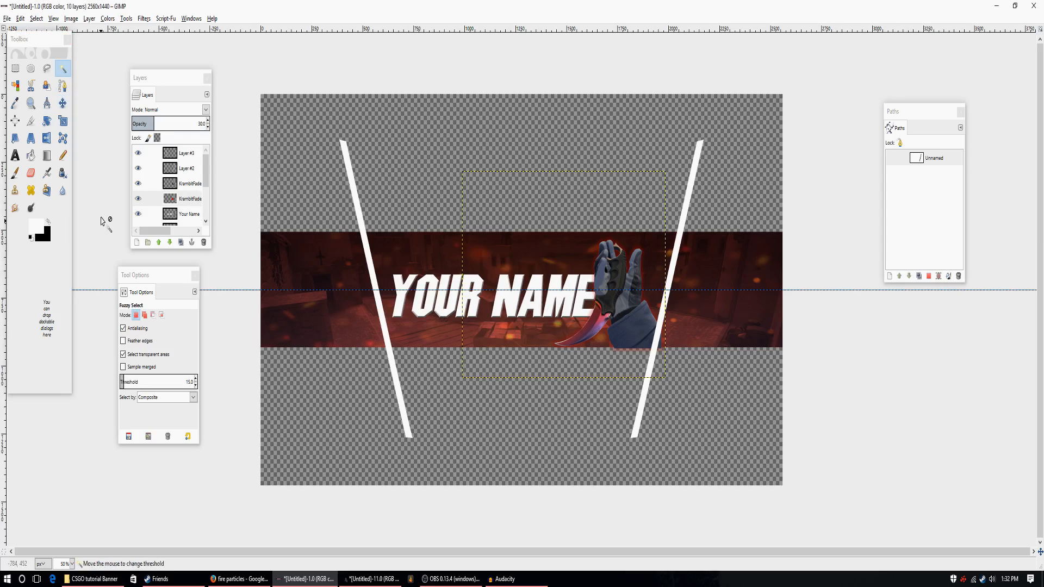
Merge the mirrored stripe's layer down into Layer #2.
click(187, 154)
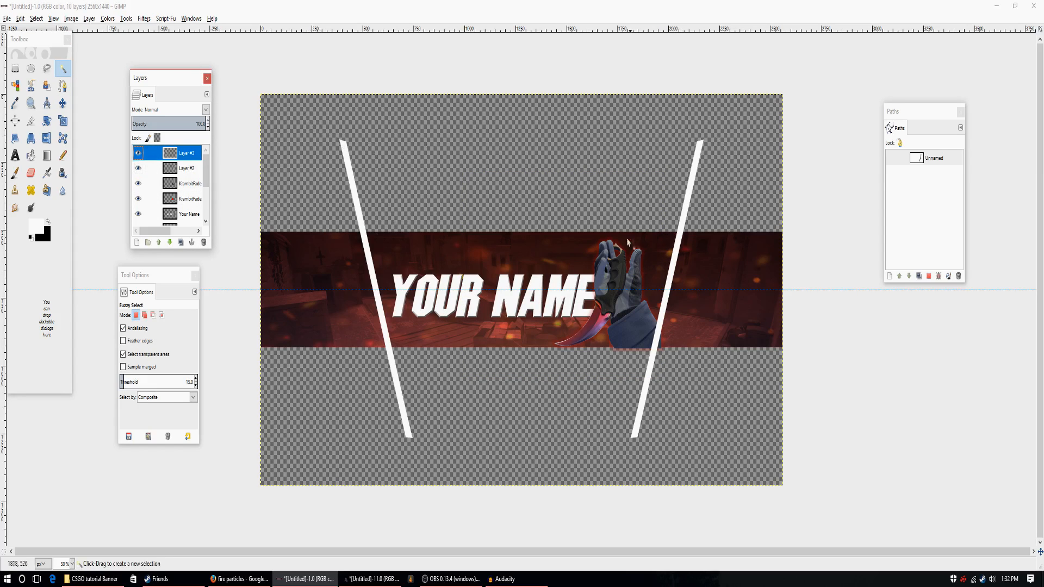
right_click(188, 159)
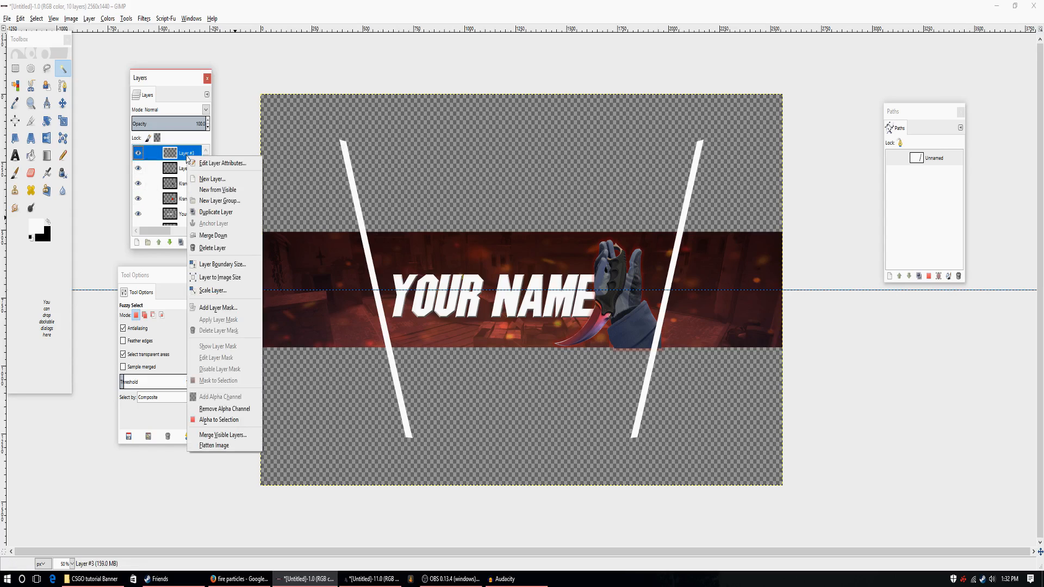
click(215, 239)
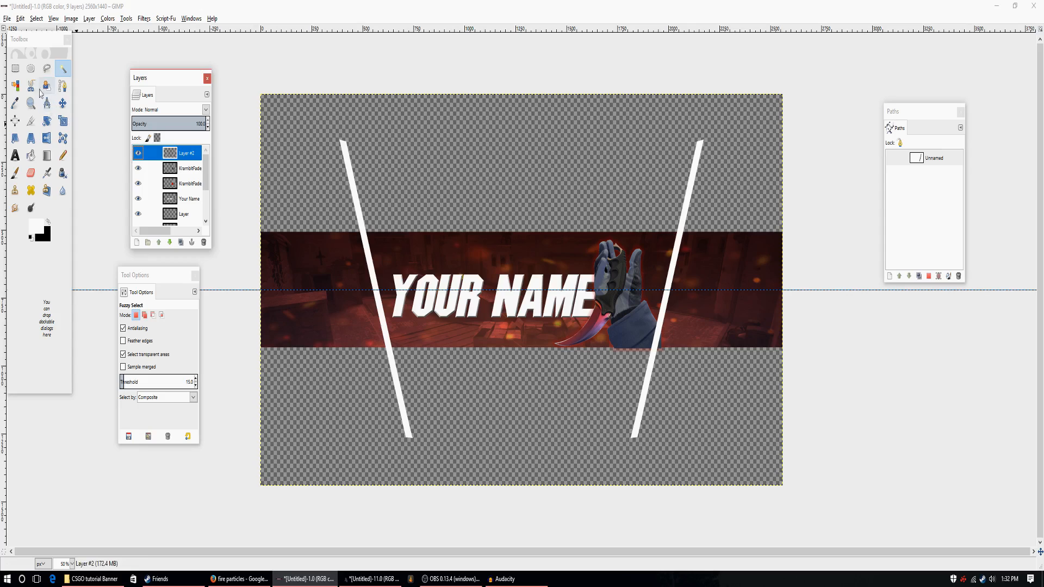
Delete the parts of both stripes that extend above and below the red strip, and clear the selection.
click(15, 68)
drag(269, 112, 845, 231)
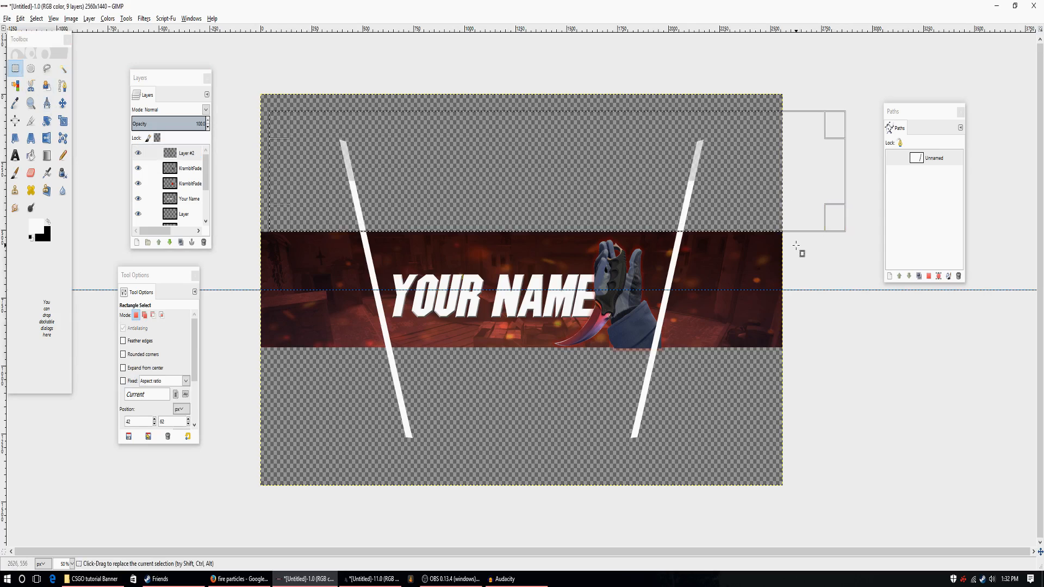
key(Delete)
drag(800, 497, 317, 347)
key(Delete)
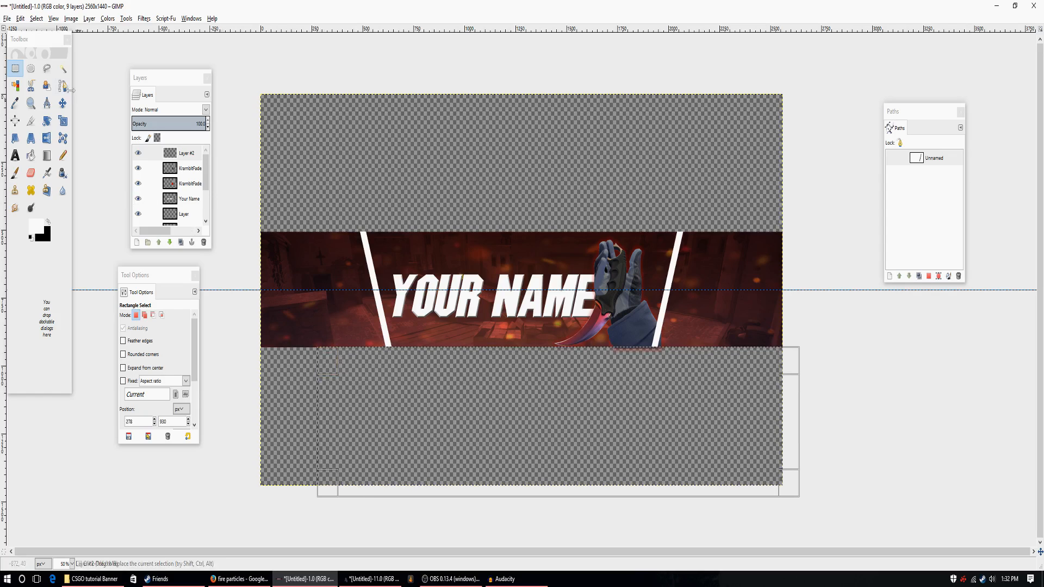
click(63, 68)
key(ctrl+shift+a)
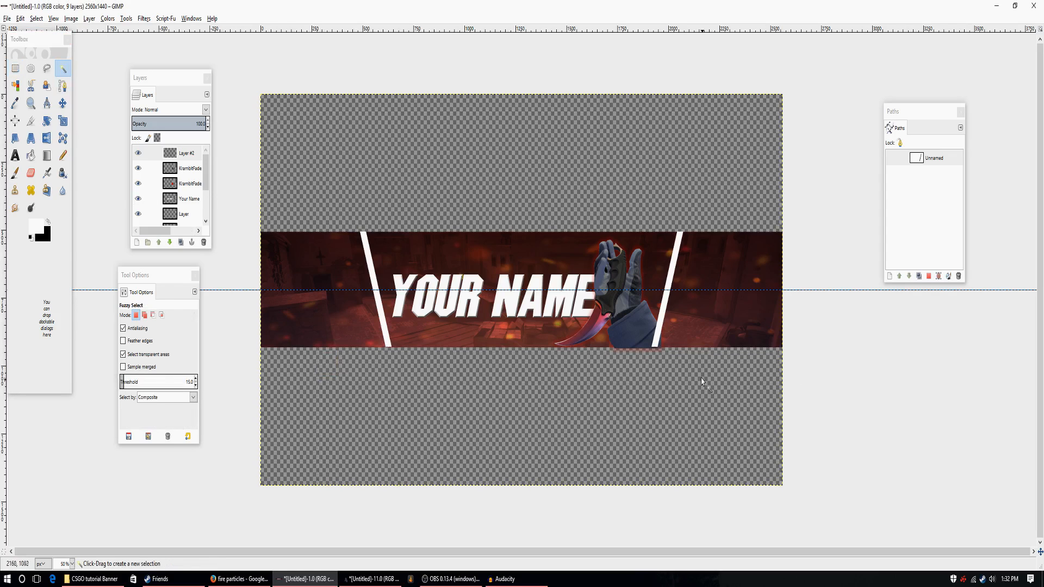
Delete the parts of the karambit's outer glow and hand layers that hang below the red strip.
click(72, 564)
click(61, 528)
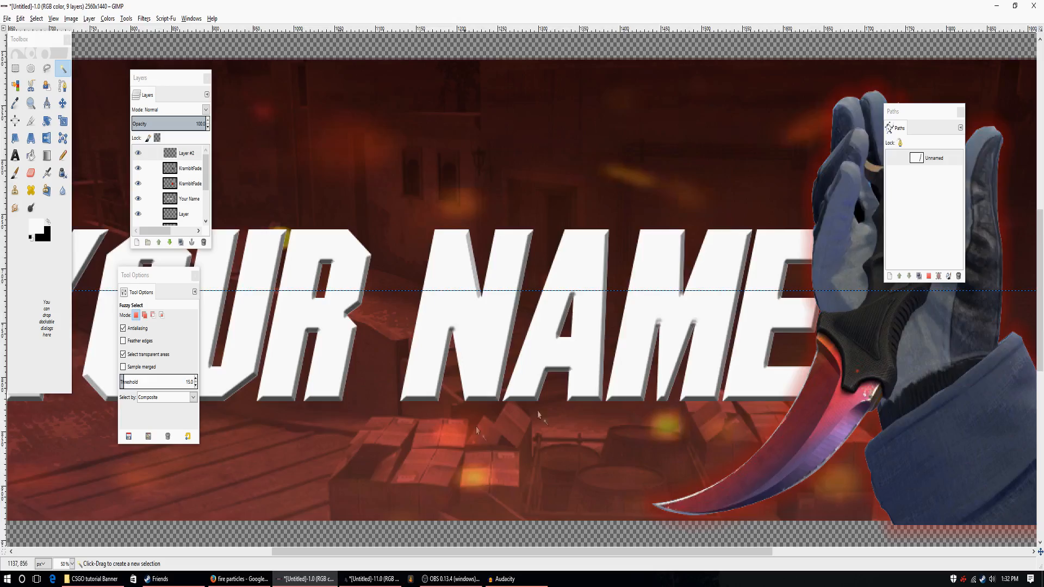
scroll(618, 551, right, 5)
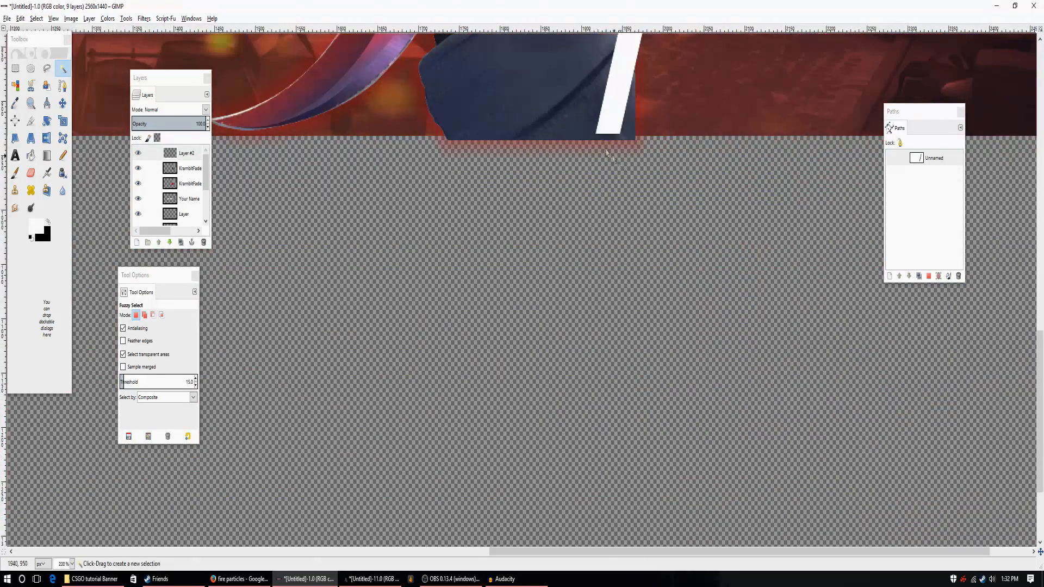
scroll(650, 239, up, 3)
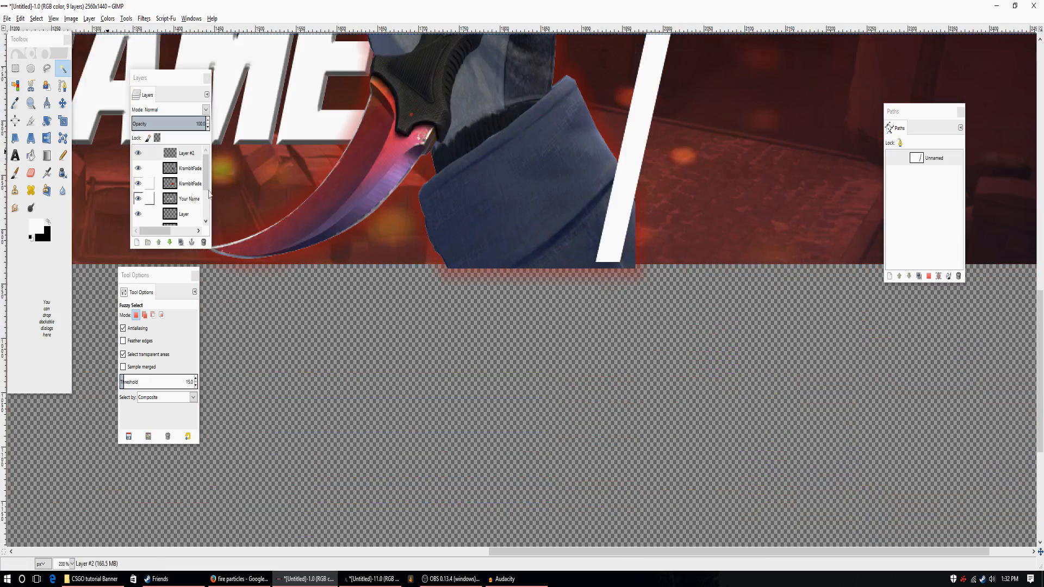
click(190, 185)
click(15, 68)
drag(722, 340, 380, 267)
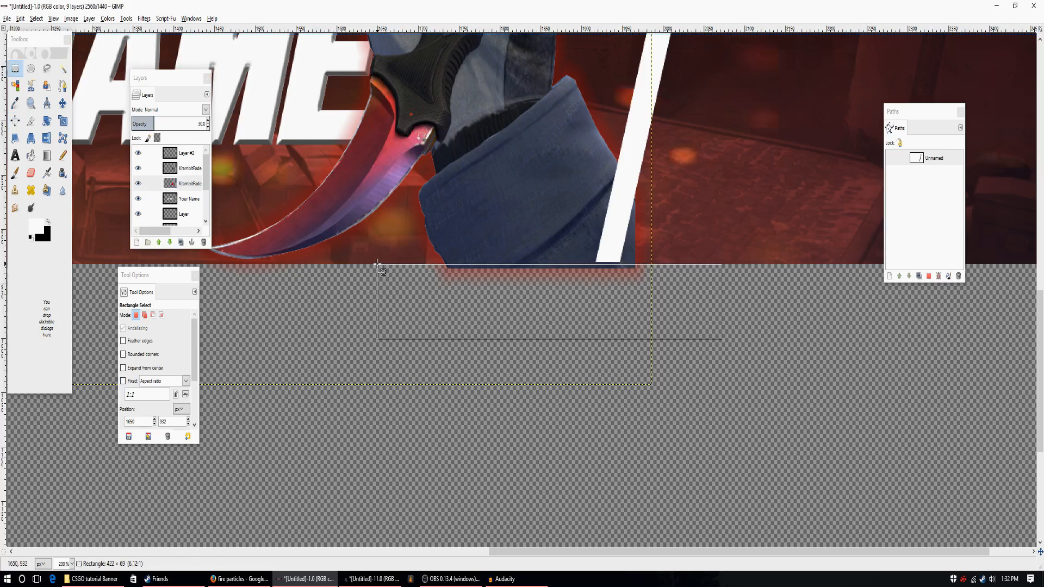
click(187, 168)
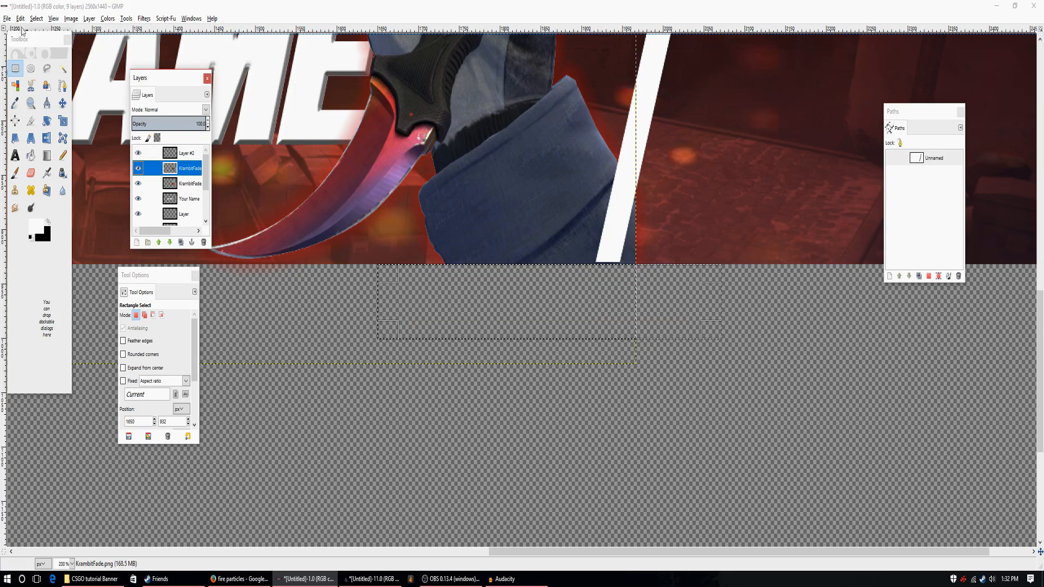
Check the red strip's upper edge and the mirrored stripe's lower end for overhanging pixels.
scroll(512, 389, up, 5)
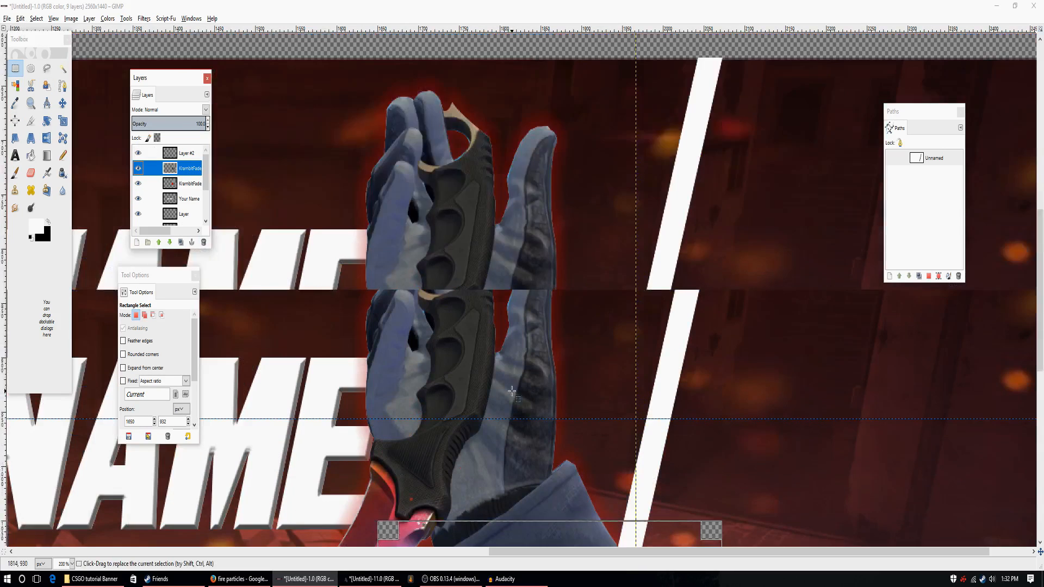
drag(498, 553, 54, 507)
scroll(53, 506, down, 5)
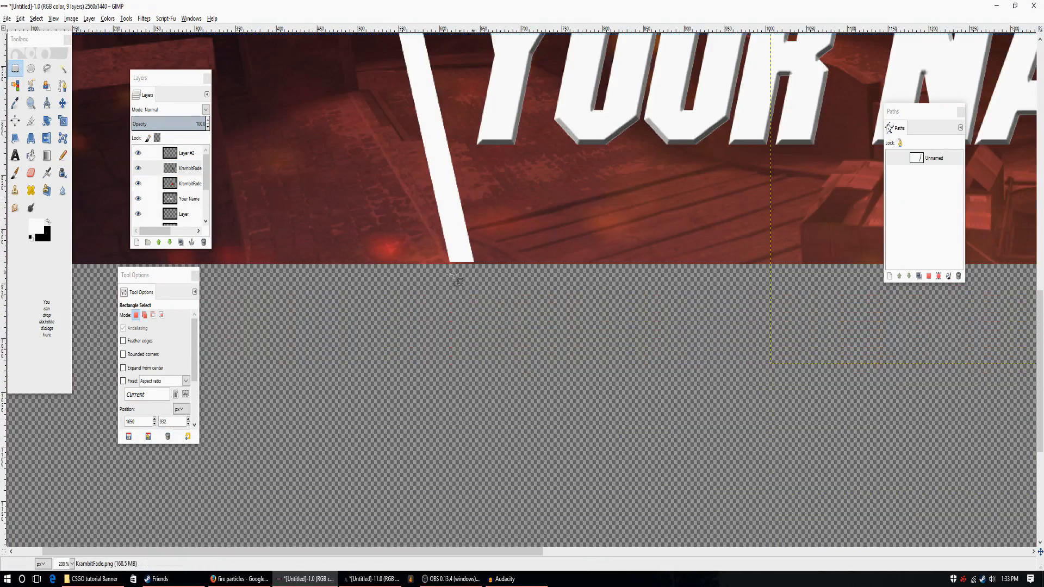
click(73, 564)
click(66, 513)
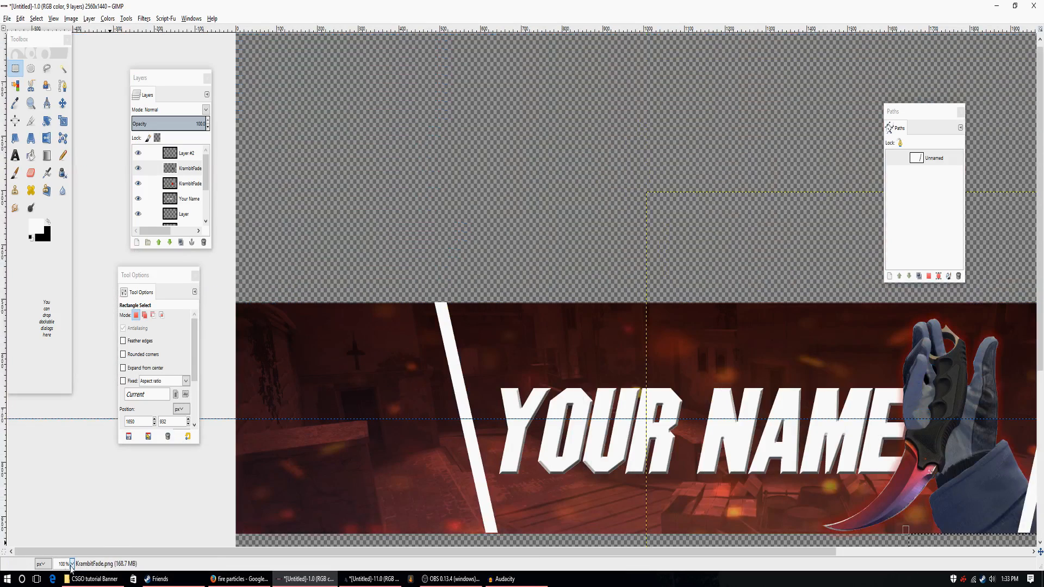
click(73, 564)
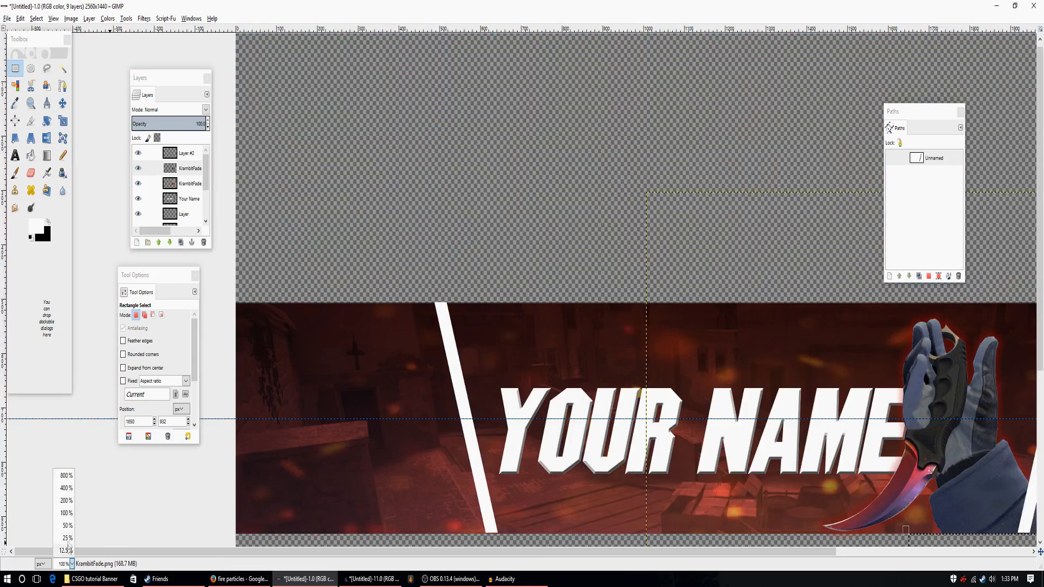
click(66, 526)
Clear the selection and open maxresdefault.jpg as a new layer above Layer #2.
click(63, 68)
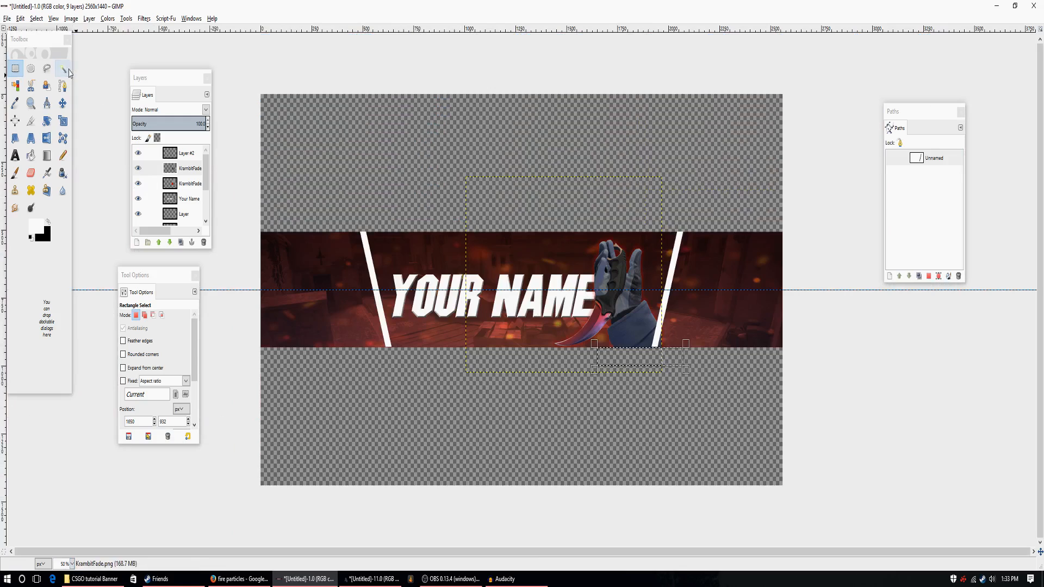
click(918, 159)
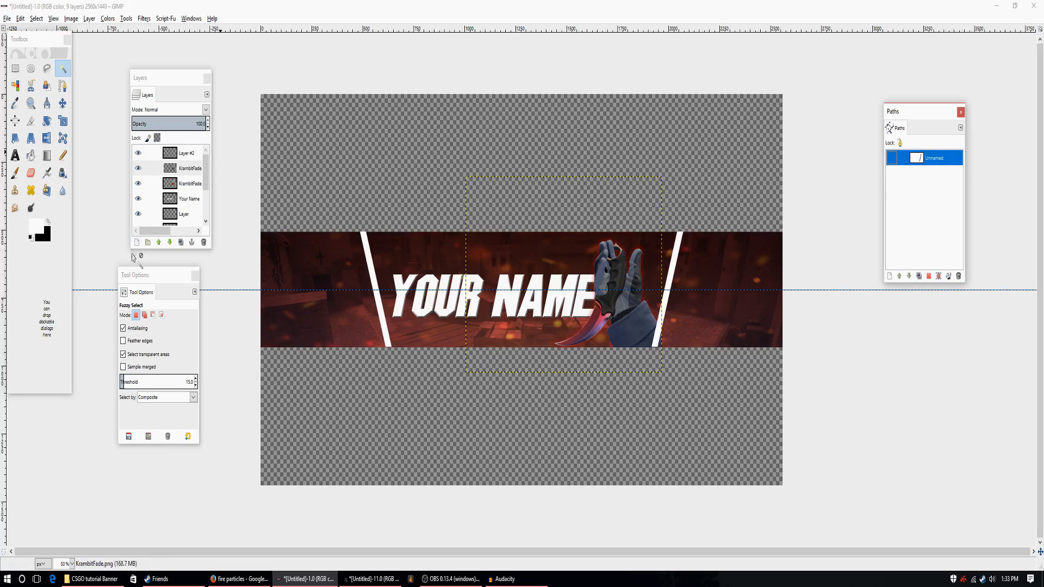
click(134, 153)
click(5, 19)
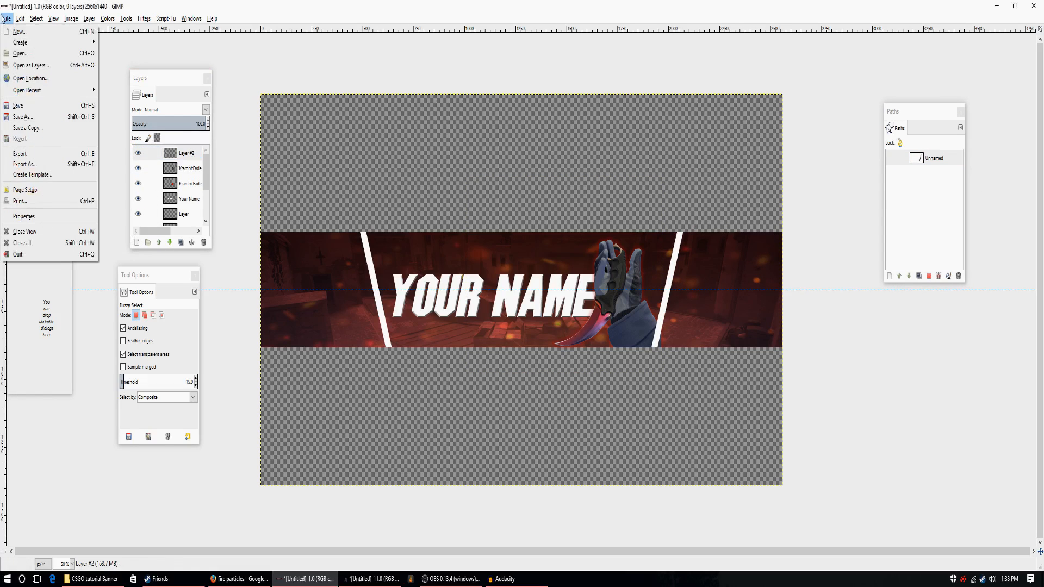
click(24, 65)
click(423, 209)
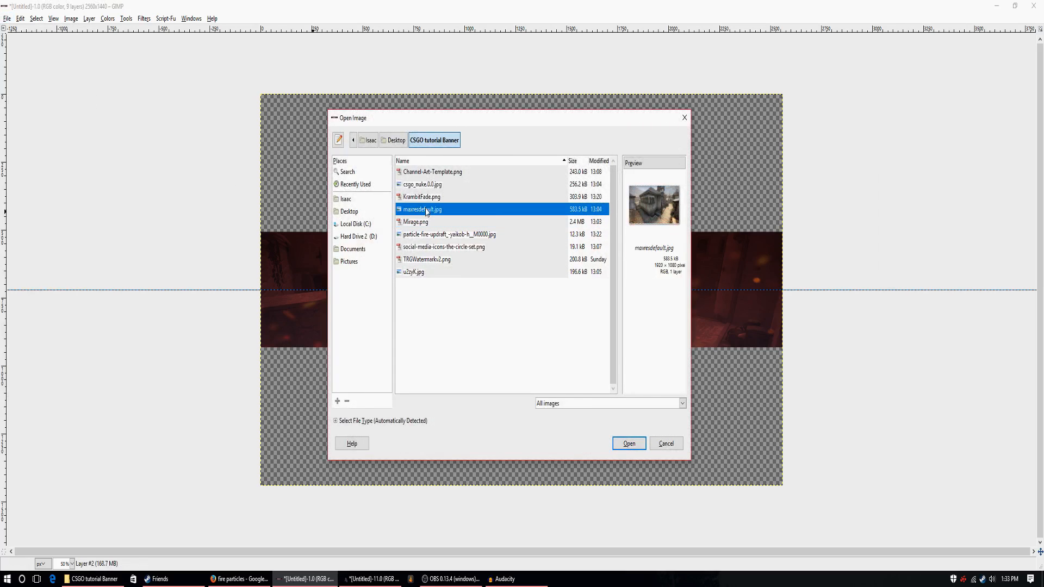
click(629, 443)
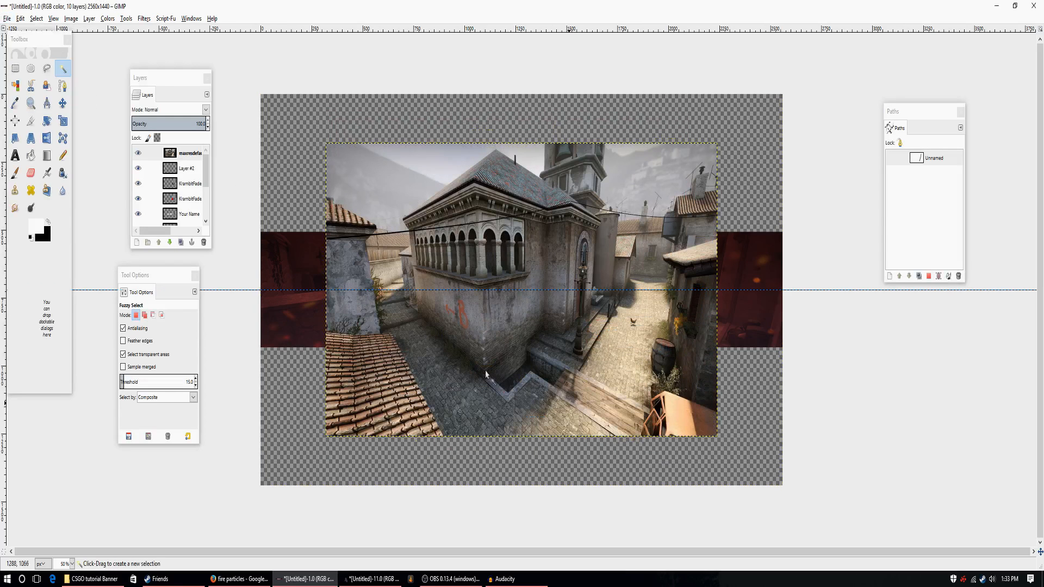
Scale the maxresdefault.jpg layer down to 936 × 566 px.
key(m)
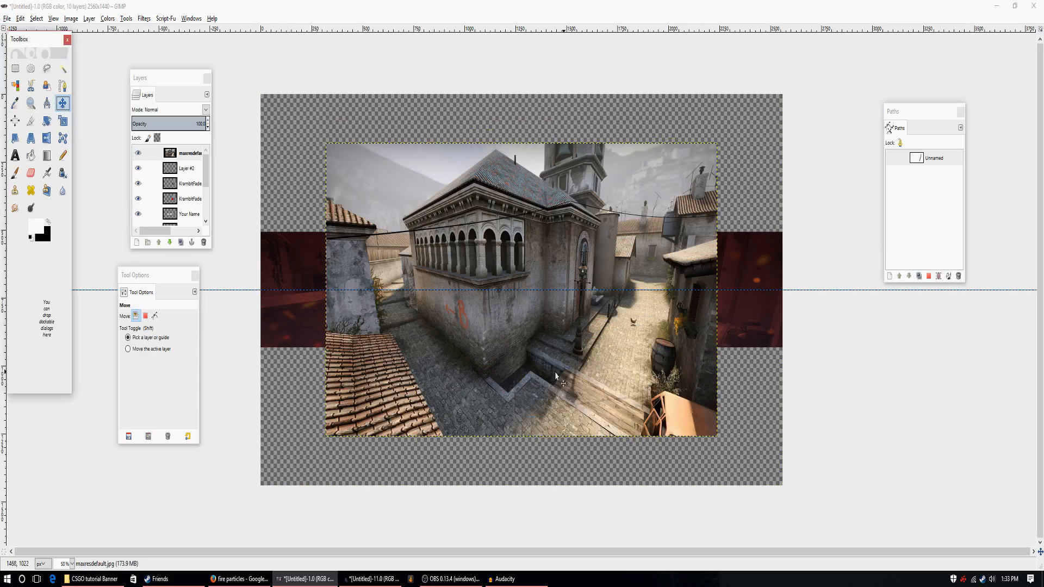
click(63, 121)
click(565, 337)
drag(721, 153, 522, 292)
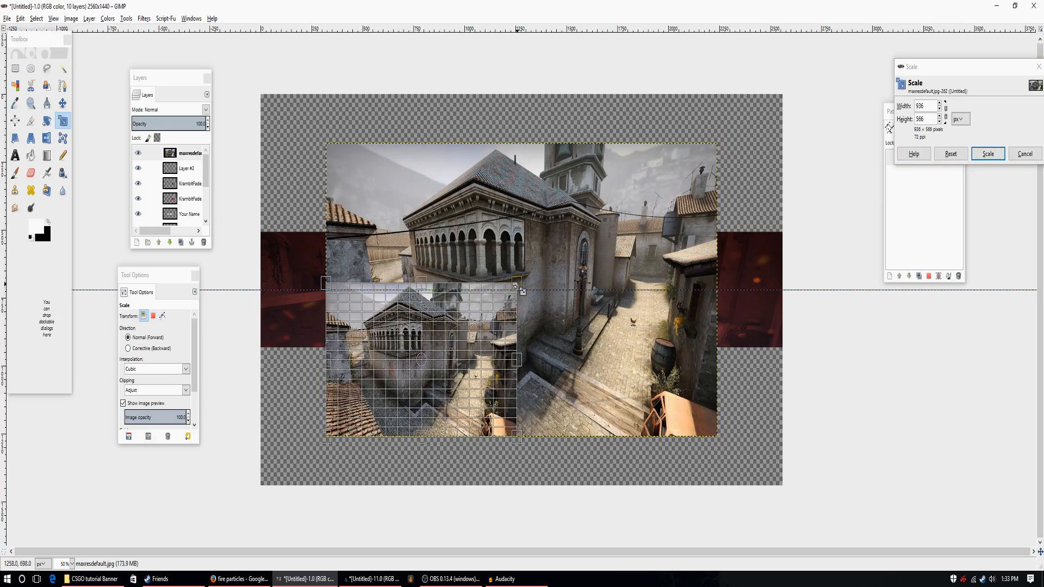
click(988, 154)
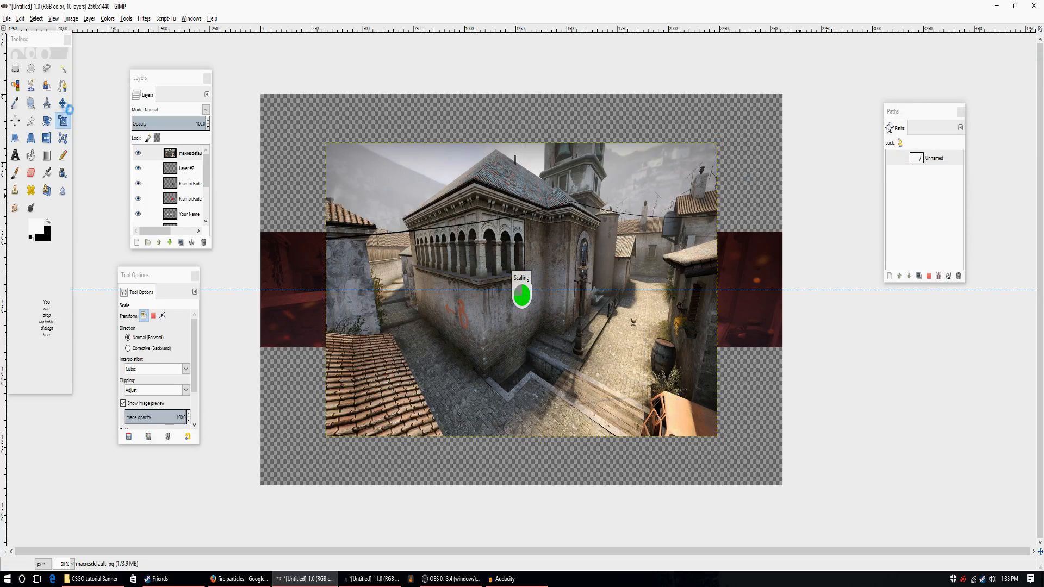
Move the scaled map image over the right end of the red strip and set its opacity to 70.
click(63, 103)
drag(445, 379, 743, 308)
drag(731, 236, 735, 306)
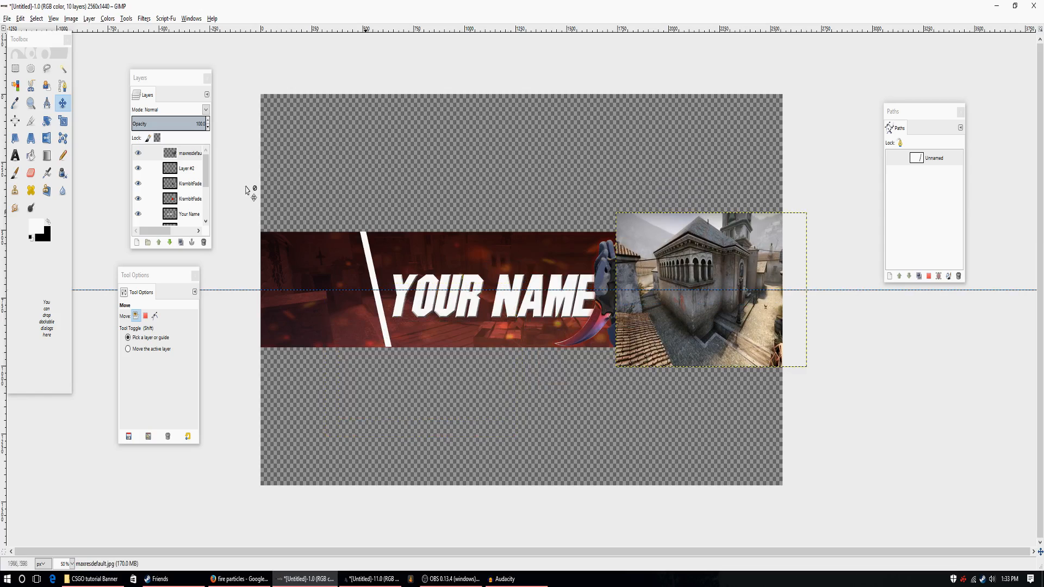
click(207, 130)
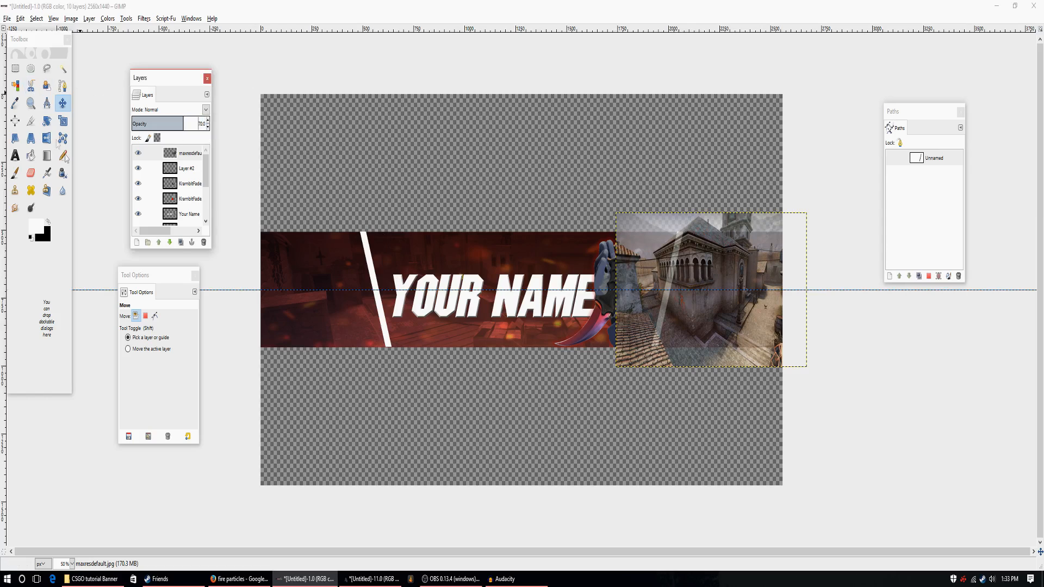
Paint the map image's part on the karambit side of the slanted white stripe red with the Pencil tool at size 234.81.
click(63, 156)
click(39, 224)
drag(73, 233, 97, 197)
click(132, 329)
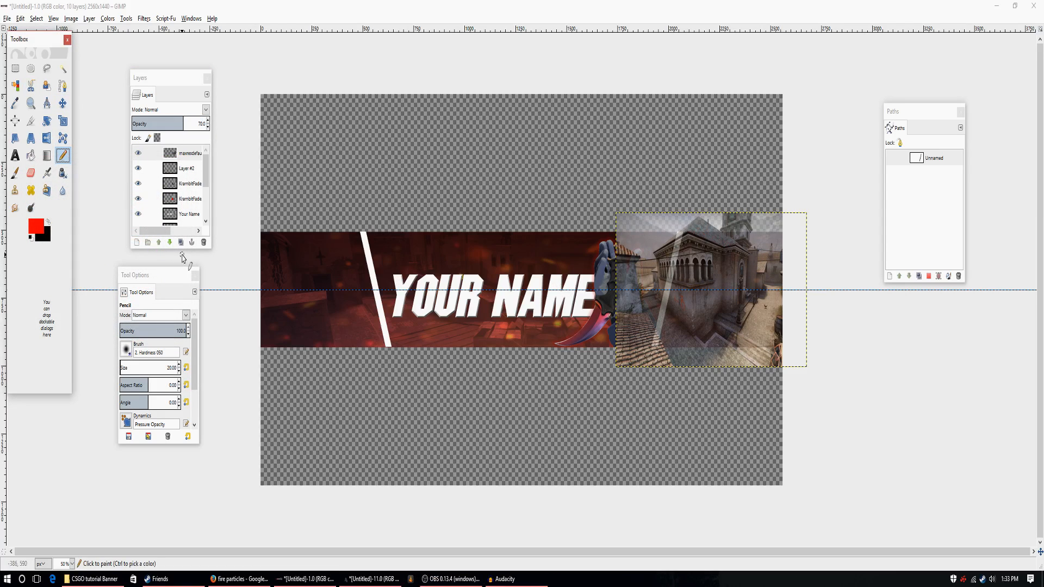
click(128, 368)
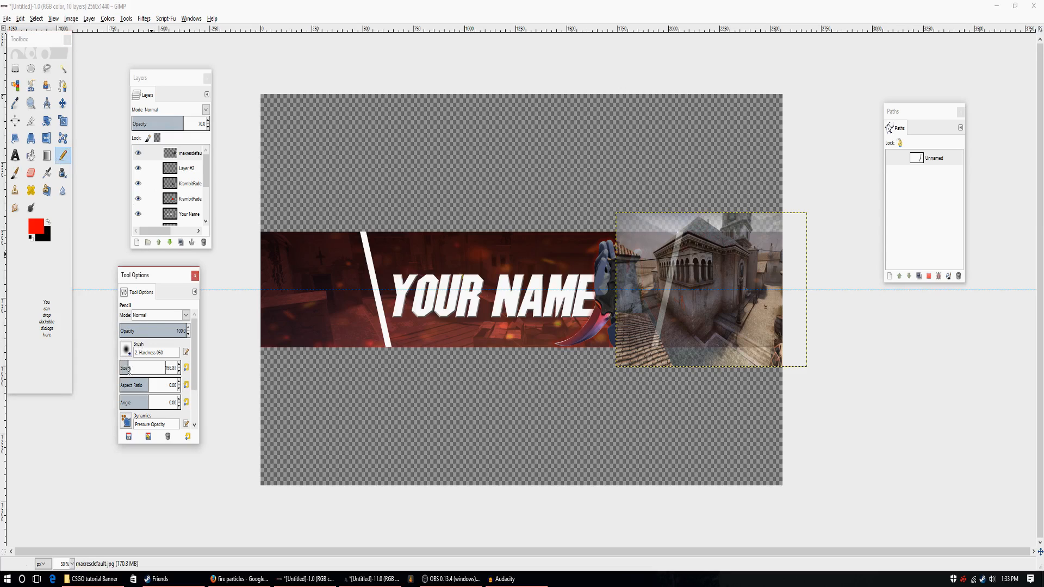
click(653, 235)
mouse_move(657, 227)
mouse_down()
mouse_move(628, 354)
mouse_move(624, 197)
mouse_up()
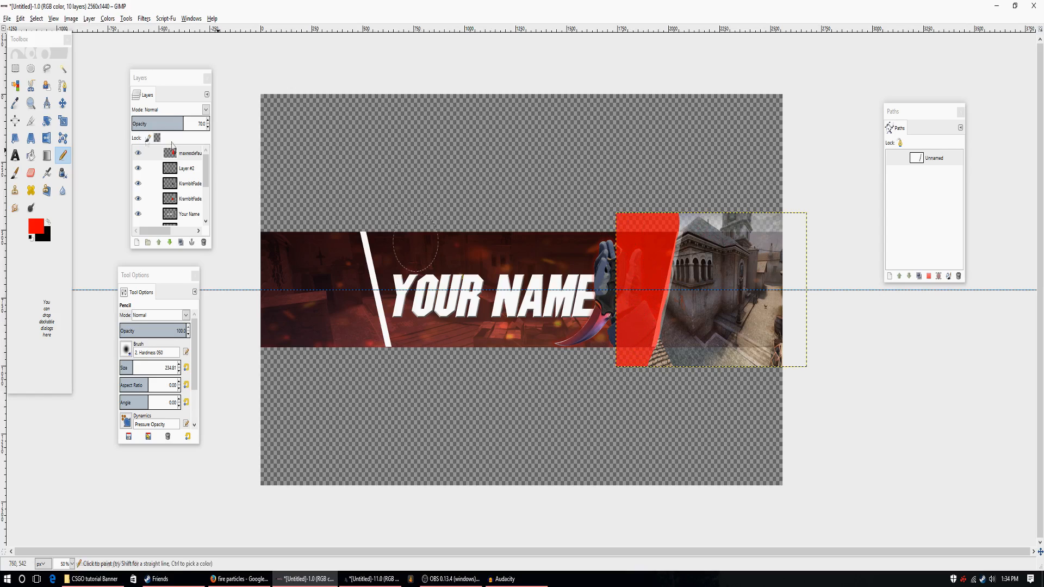
Restore the map layer's opacity to 100, delete its red painted area by Fuzzy Select, and clear the selection.
drag(184, 121, 207, 123)
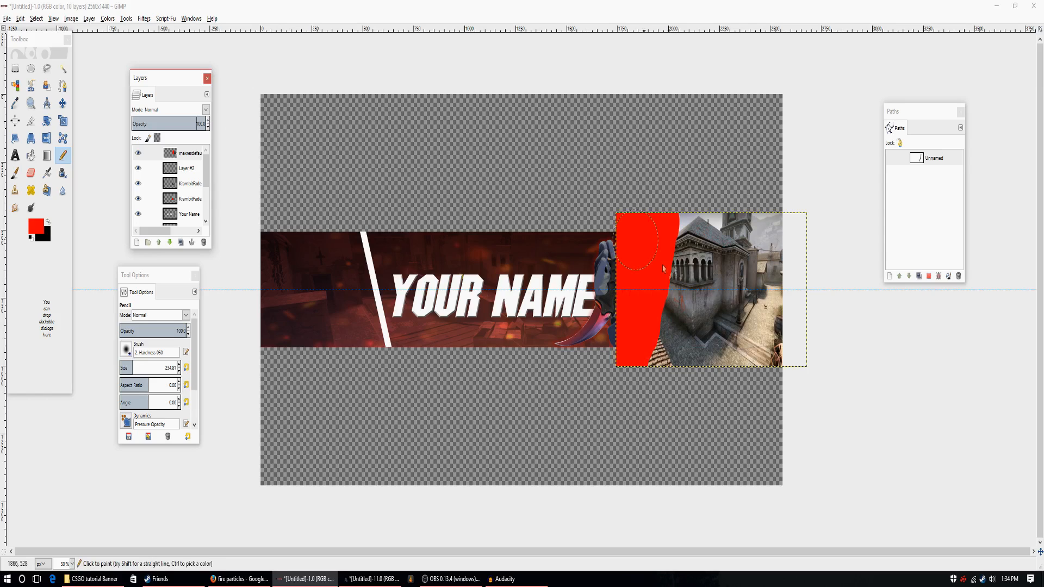
click(63, 68)
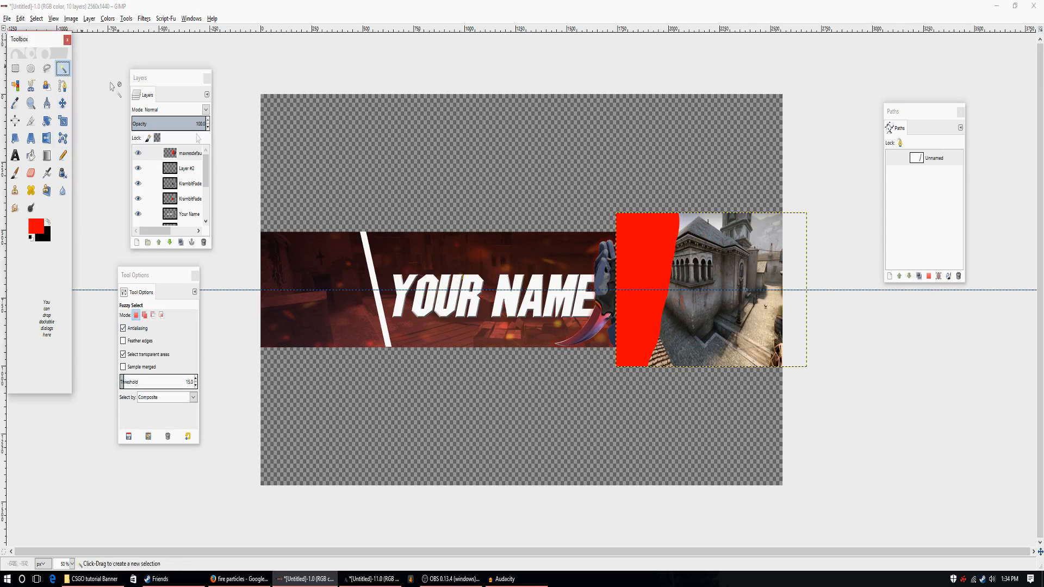
click(633, 247)
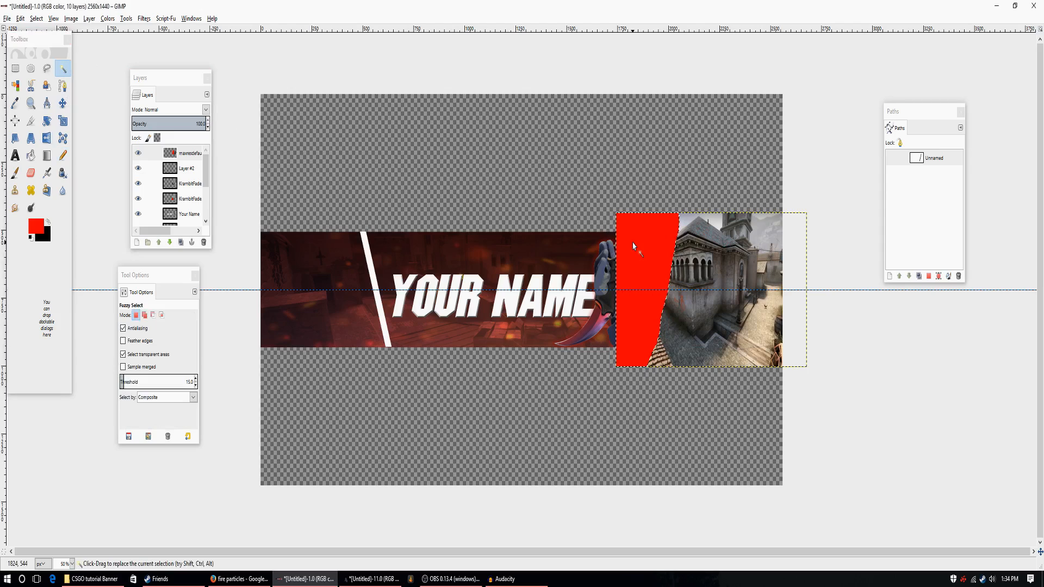
key(Delete)
key(ctrl+shift+a)
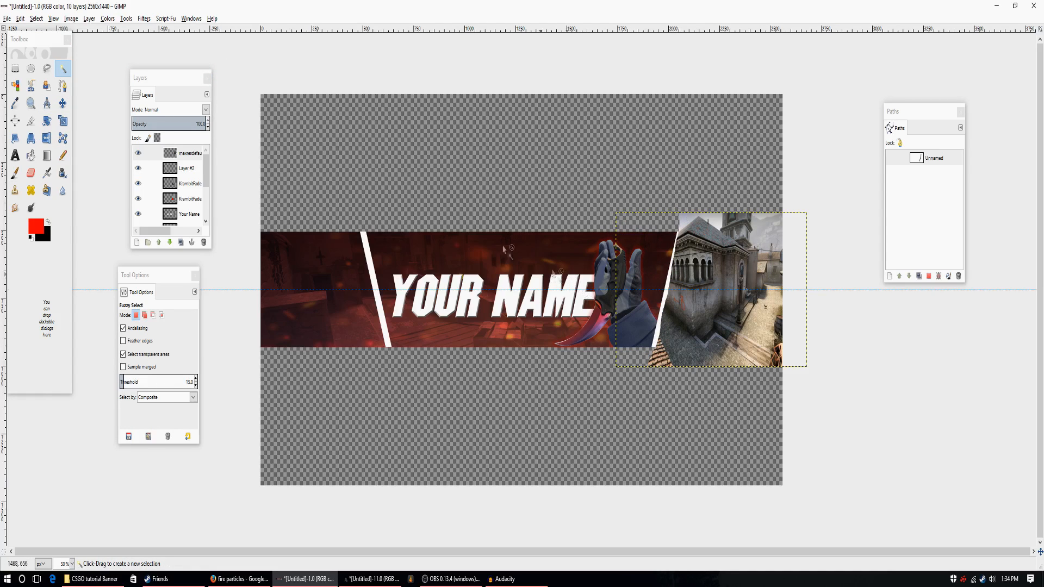
Lower the map layer beneath Layer #2 and delete the parts of the image above and below the banner strip.
click(170, 243)
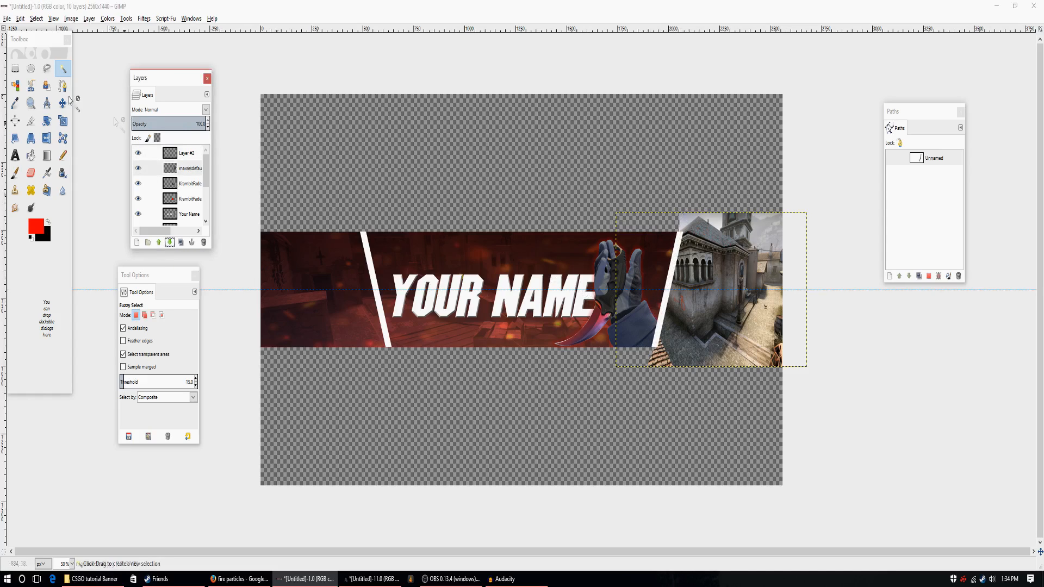
click(15, 68)
drag(611, 180, 851, 231)
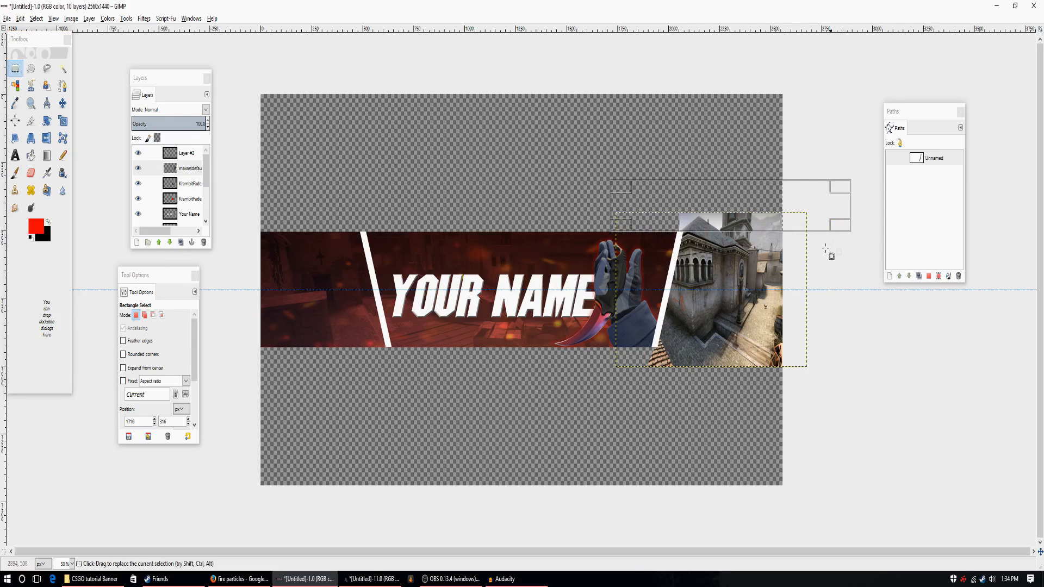
key(Delete)
drag(846, 395, 564, 348)
key(Delete)
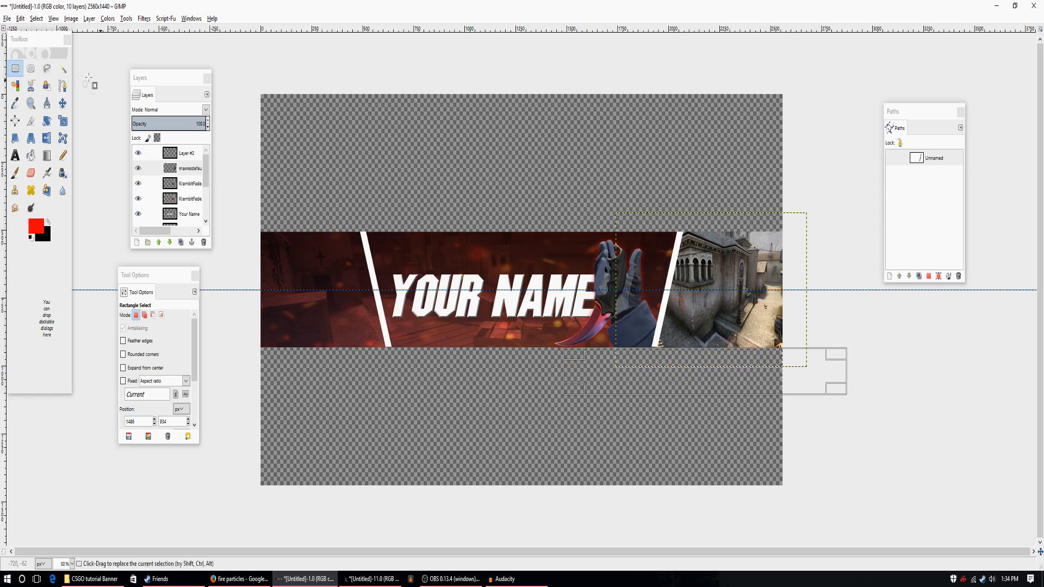
click(62, 68)
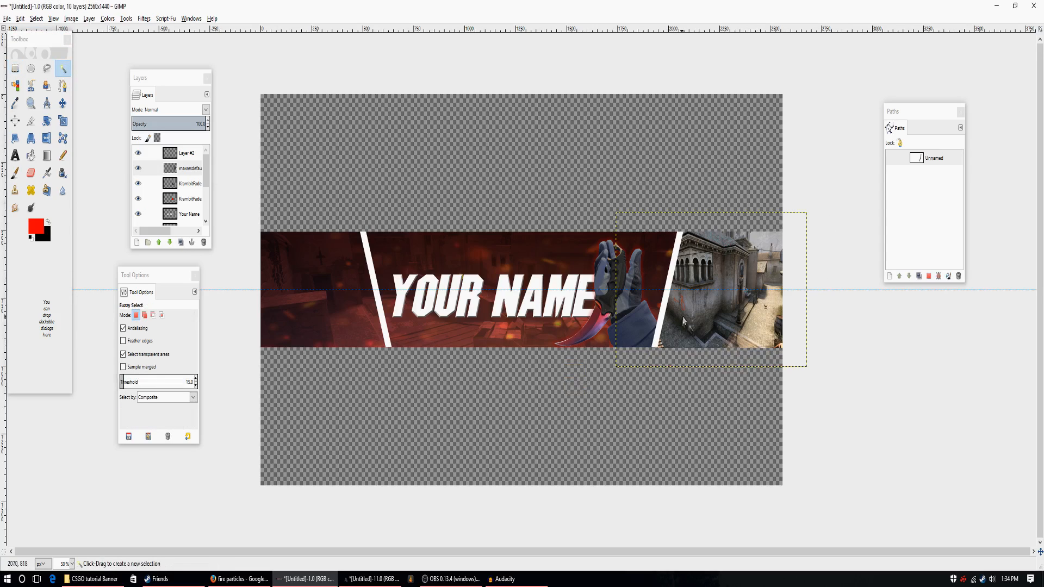
Open csgo_nuke.0.0.jpg as a new layer beneath Layer #2.
click(7, 18)
click(24, 52)
key(Down)
key(Down)
key(Down)
key(Down)
key(Down)
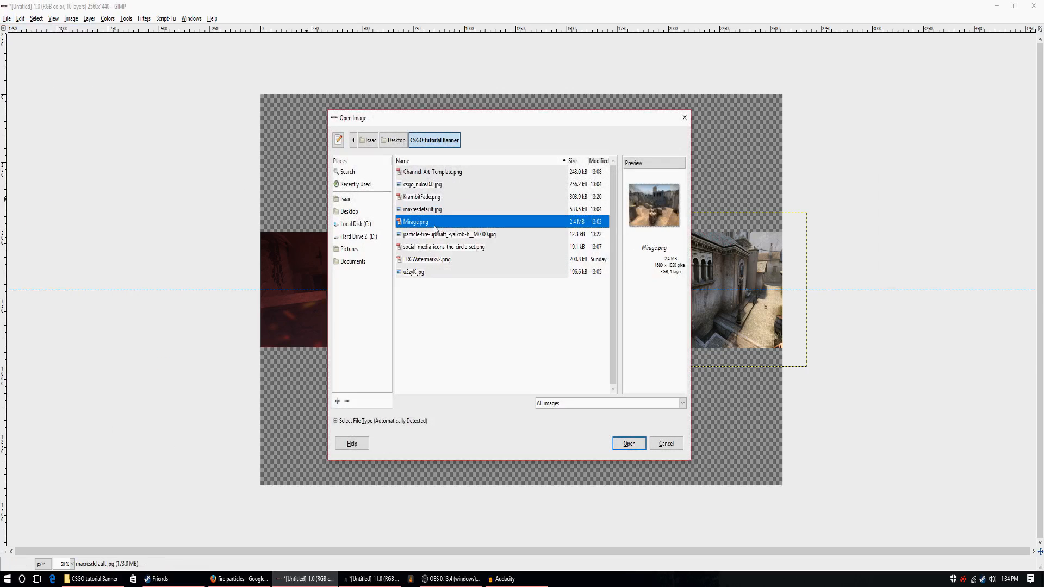
key(Up)
key(Up)
key(Up)
key(Up)
key(Up)
key(Up)
key(Up)
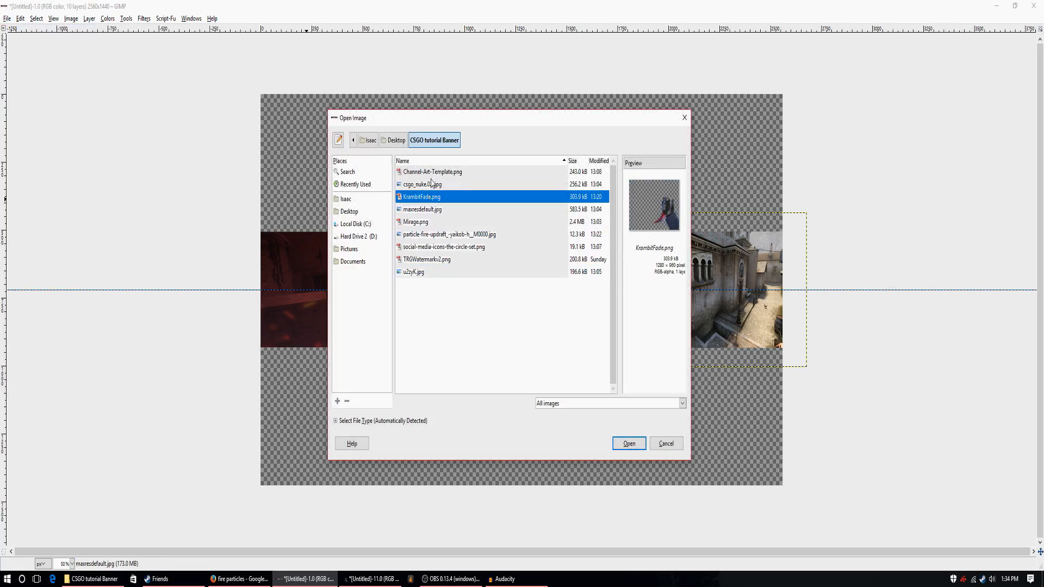
click(629, 444)
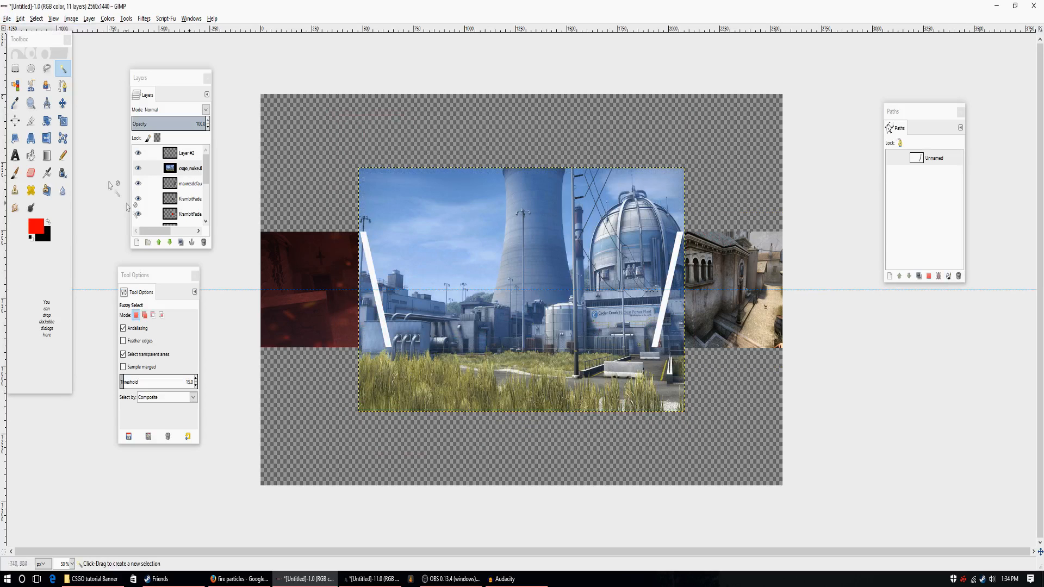
Scale the csgo_nuke.0.0.jpg layer to 752 × 450 px and move it over the left end of the banner strip.
click(63, 121)
click(530, 275)
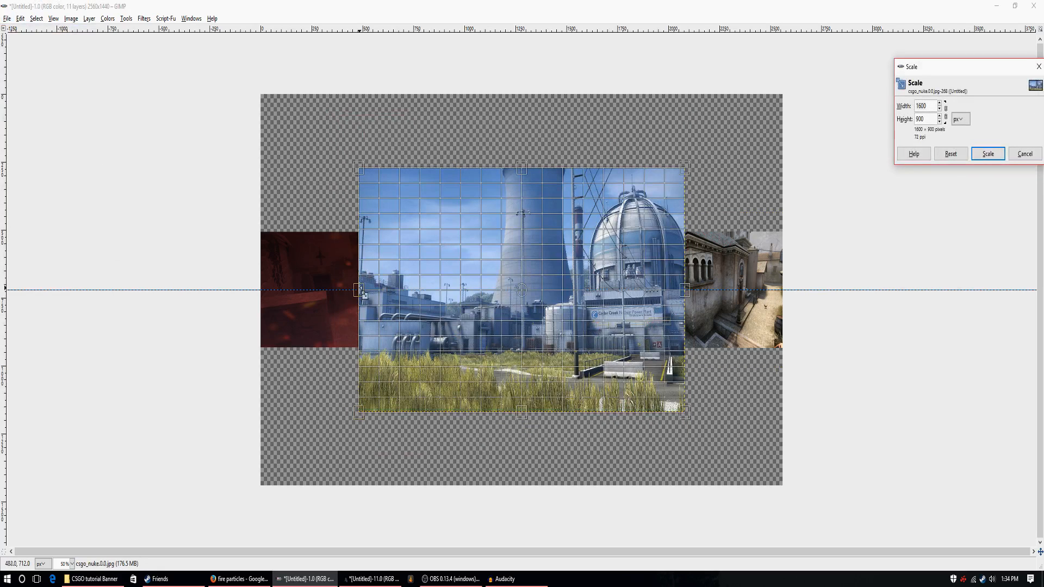
drag(680, 171, 514, 293)
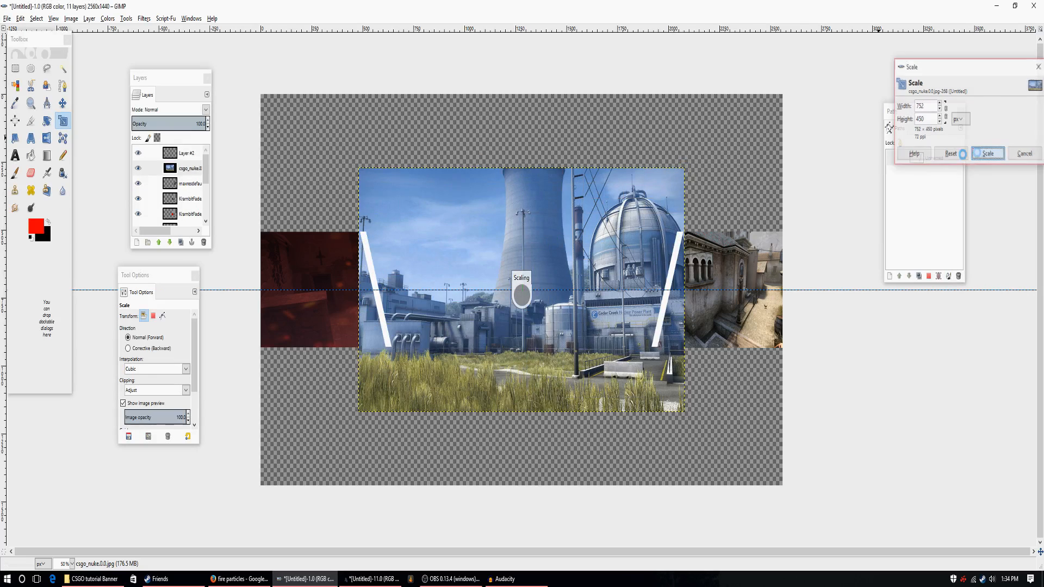
click(988, 154)
key(m)
drag(433, 364, 312, 308)
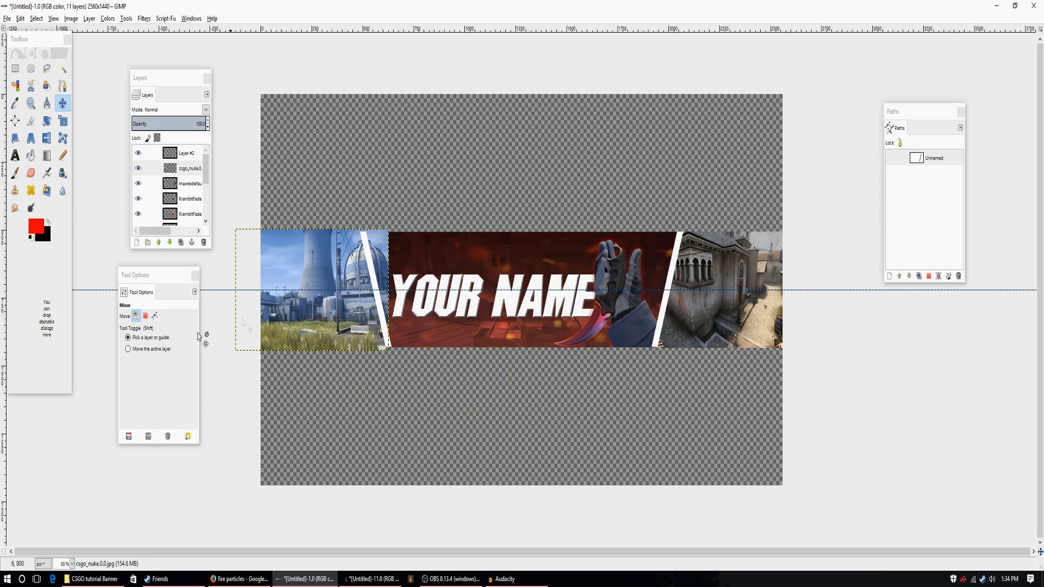
Paint the nuke image's part on the title side of the slanted white stripe red with the Pencil, undoing and redoing a stroke.
click(63, 155)
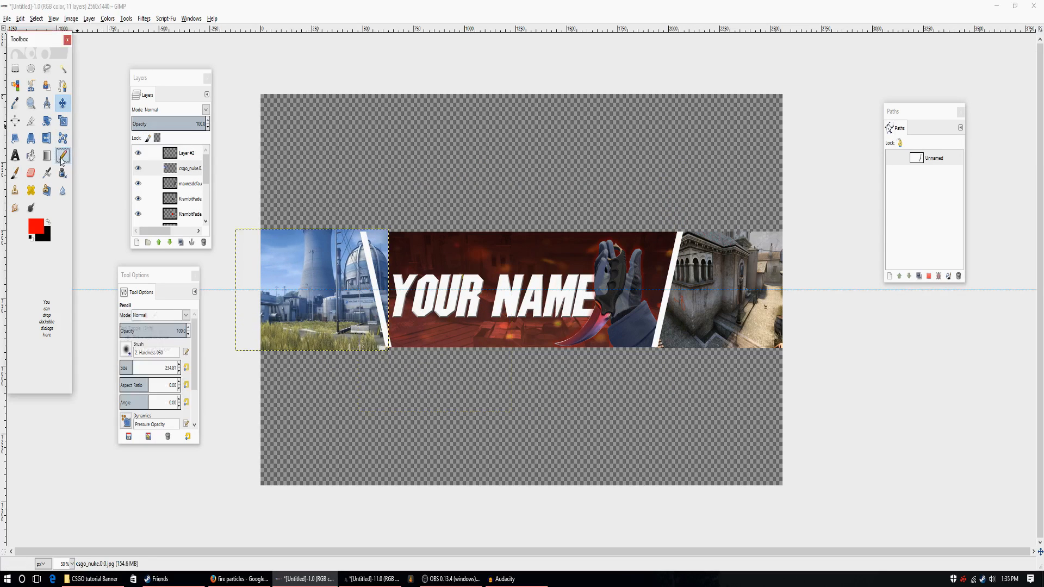
click(386, 229)
mouse_move(393, 249)
mouse_down()
mouse_move(409, 320)
mouse_move(401, 301)
mouse_up()
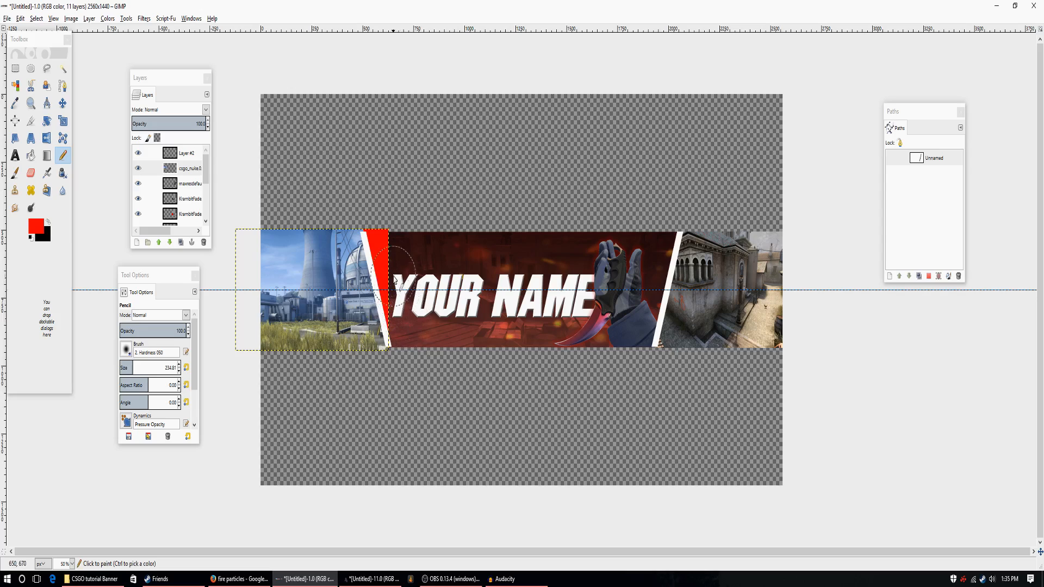
click(20, 18)
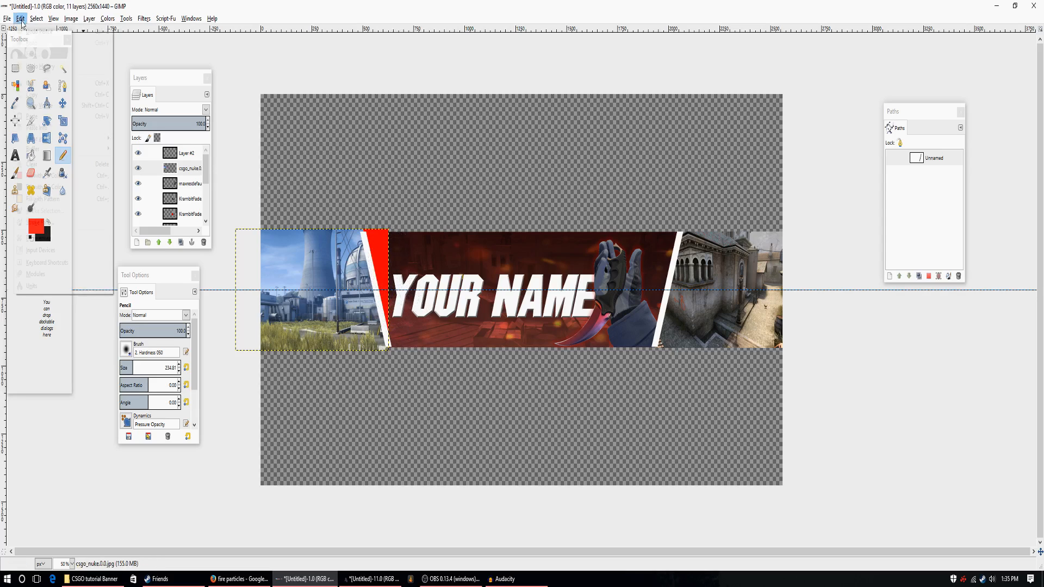
click(34, 28)
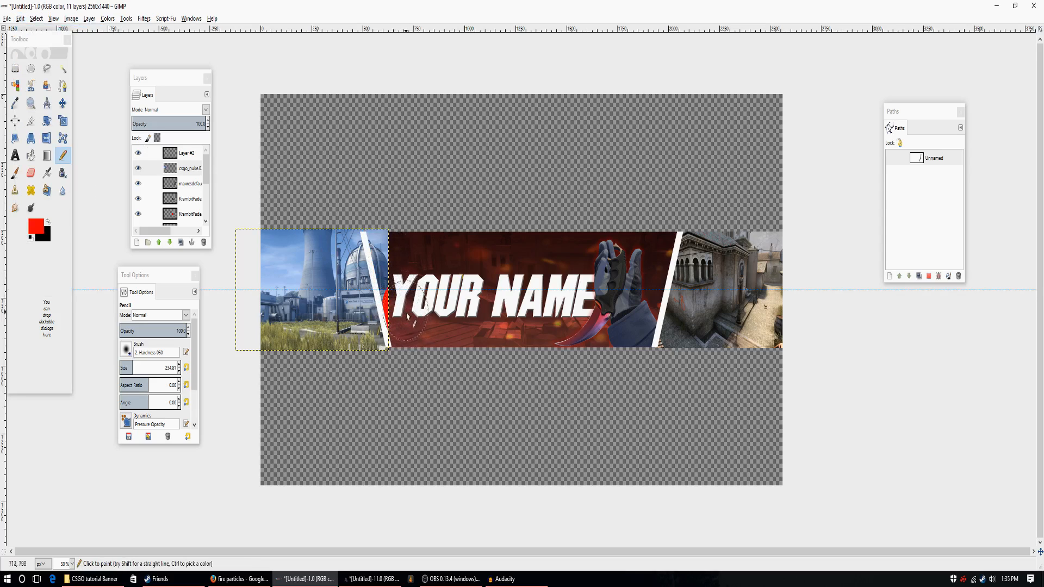
drag(396, 275, 385, 223)
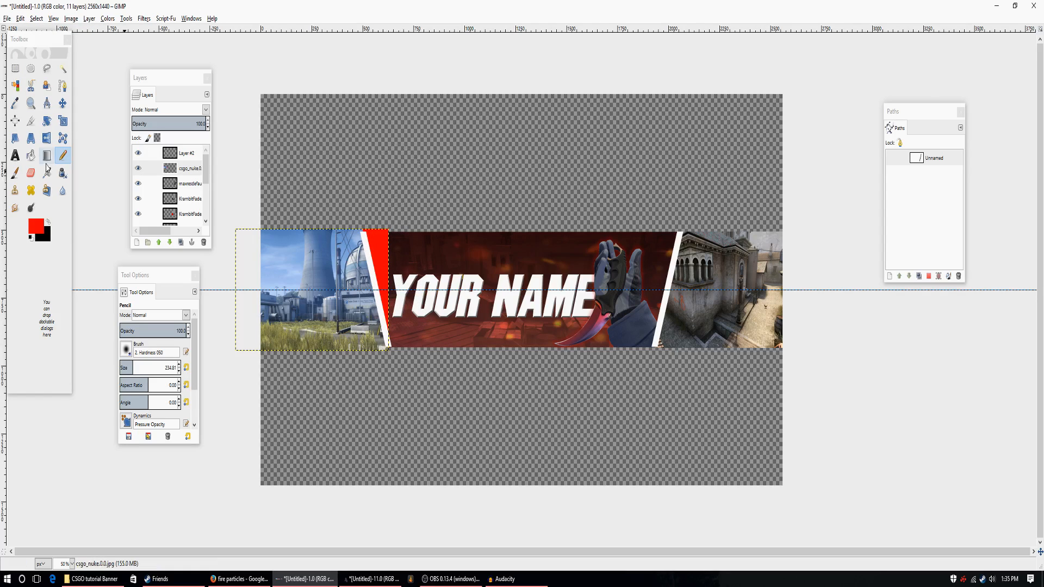
Select the red painted area of the nuke image with Fuzzy Select and delete it.
click(62, 68)
click(373, 252)
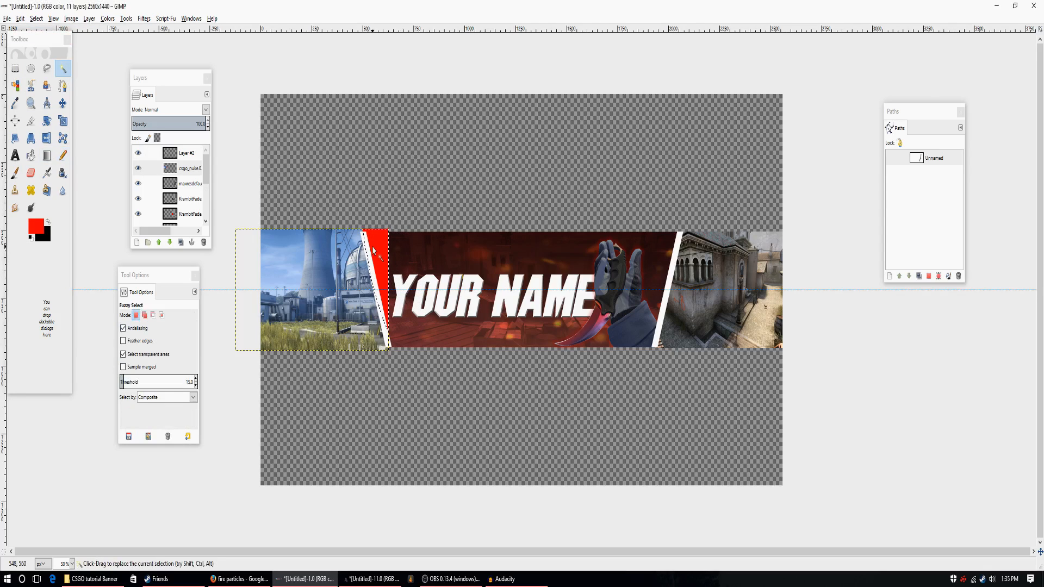
key(Delete)
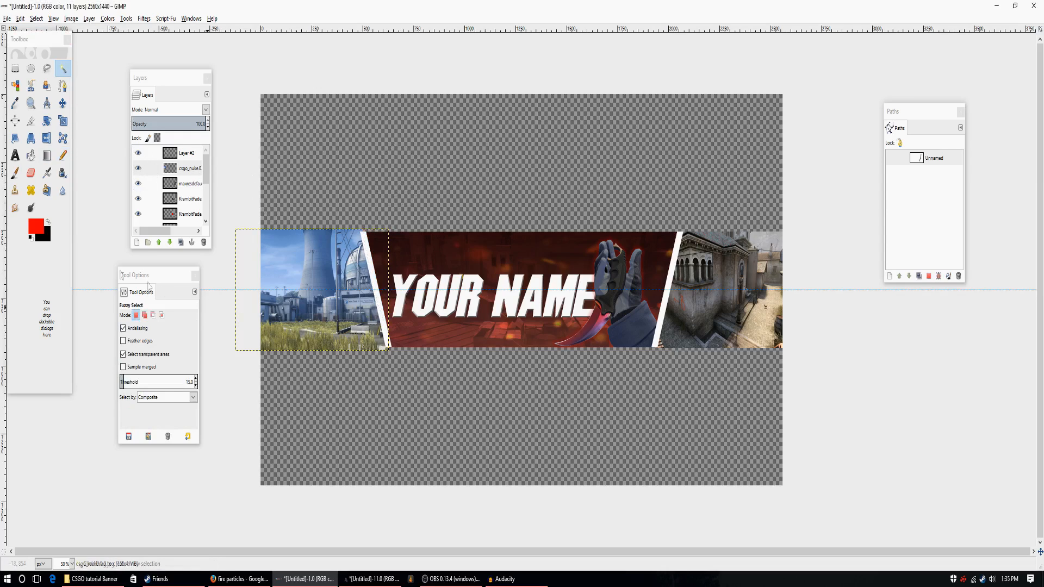
Delete the edges of the nuke image that overhang above and below the banner strip, and clear the selection.
click(15, 69)
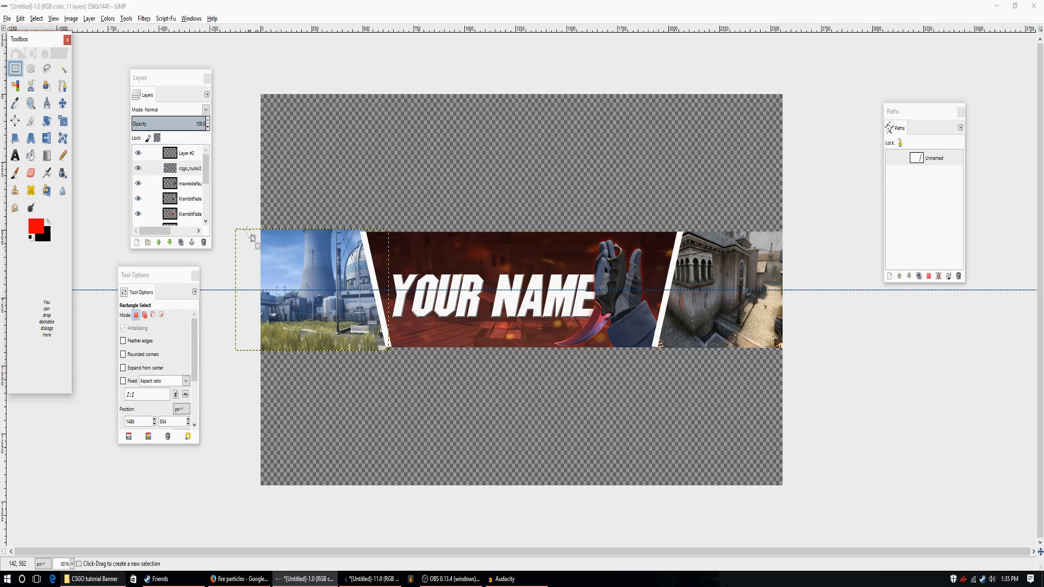
drag(236, 203, 449, 231)
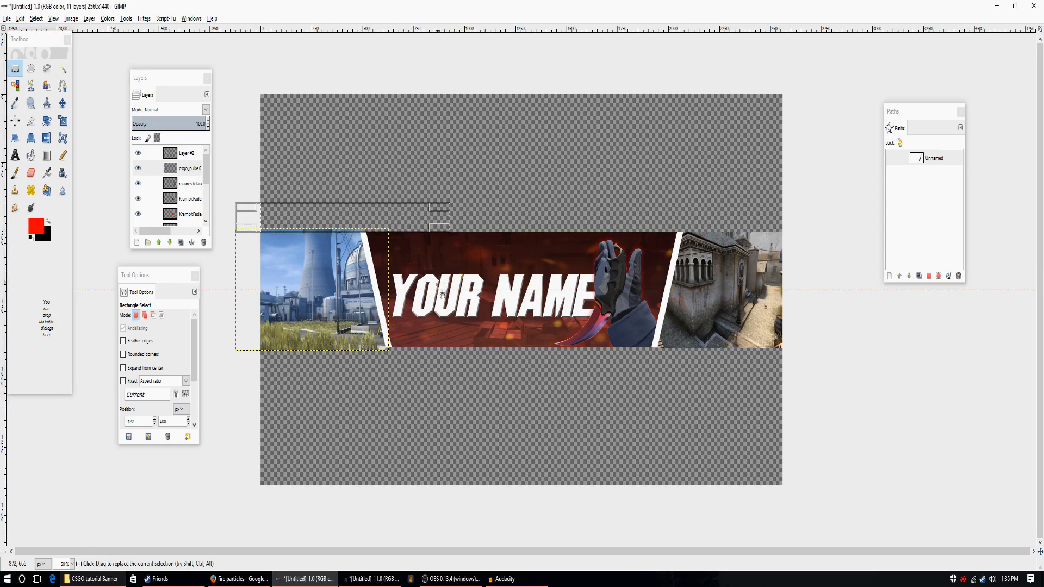
drag(433, 374, 225, 347)
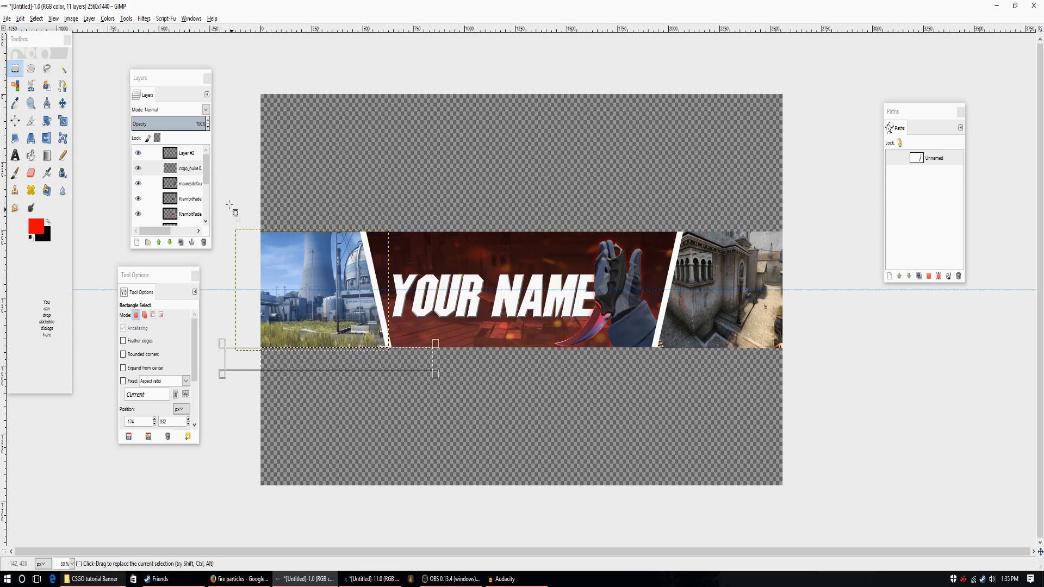
click(63, 69)
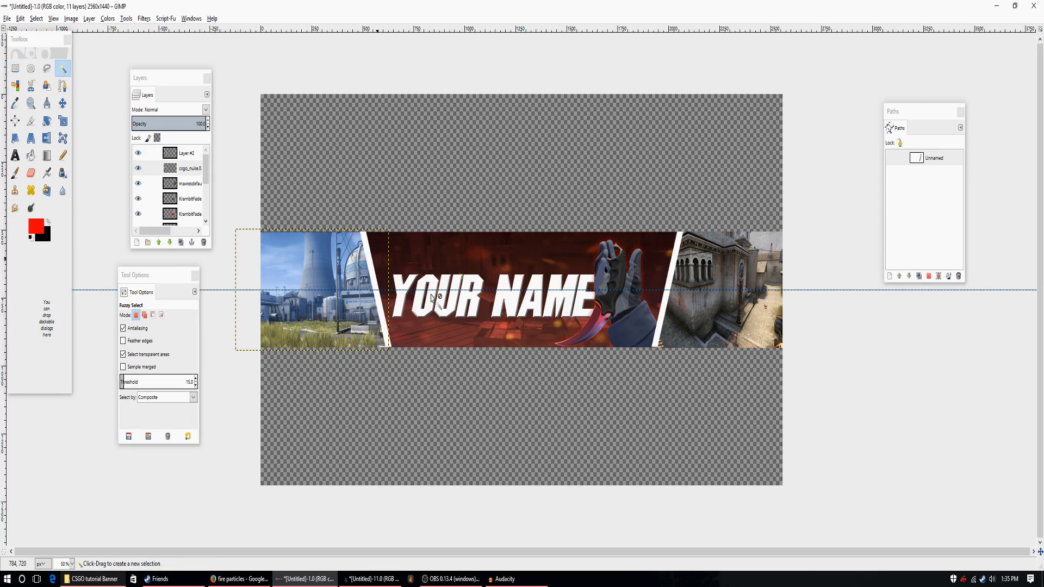
Check the stripe and side image layers, toggling the visibility of the csgo_nuke.0.0.jpg layer off and on.
click(190, 167)
click(191, 182)
click(188, 155)
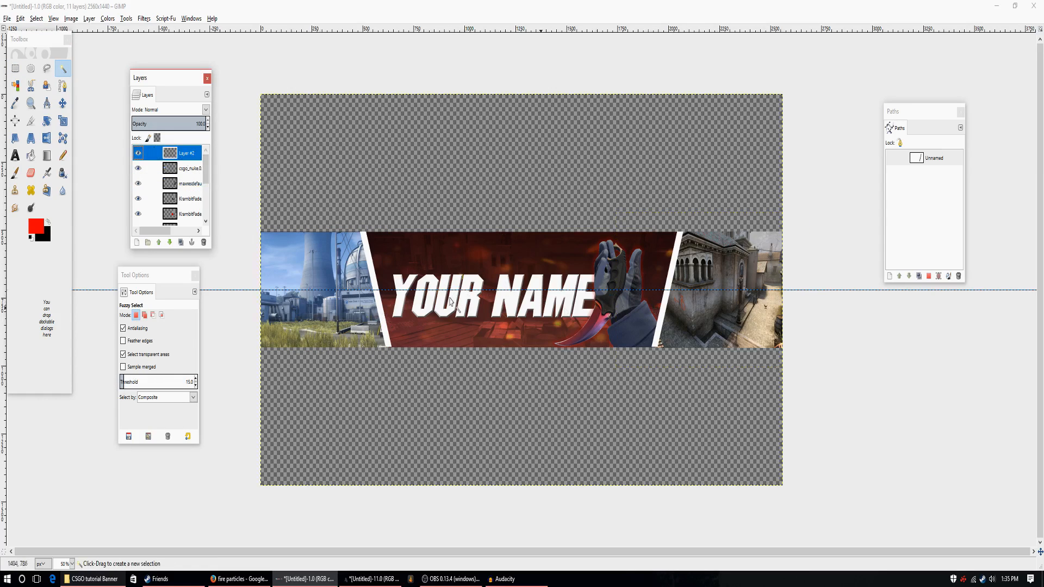
click(143, 170)
click(138, 168)
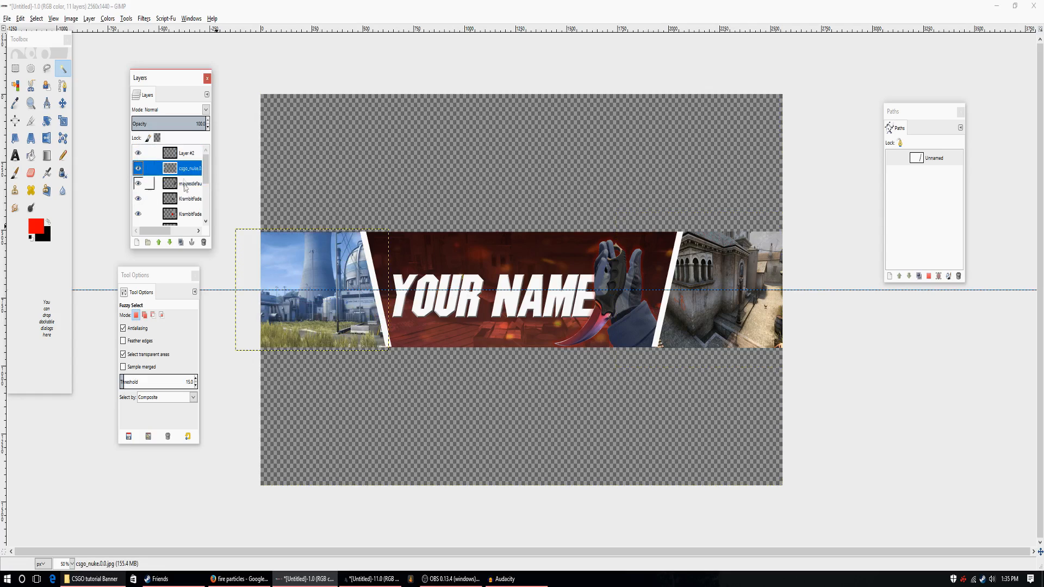
scroll(195, 188, down, 5)
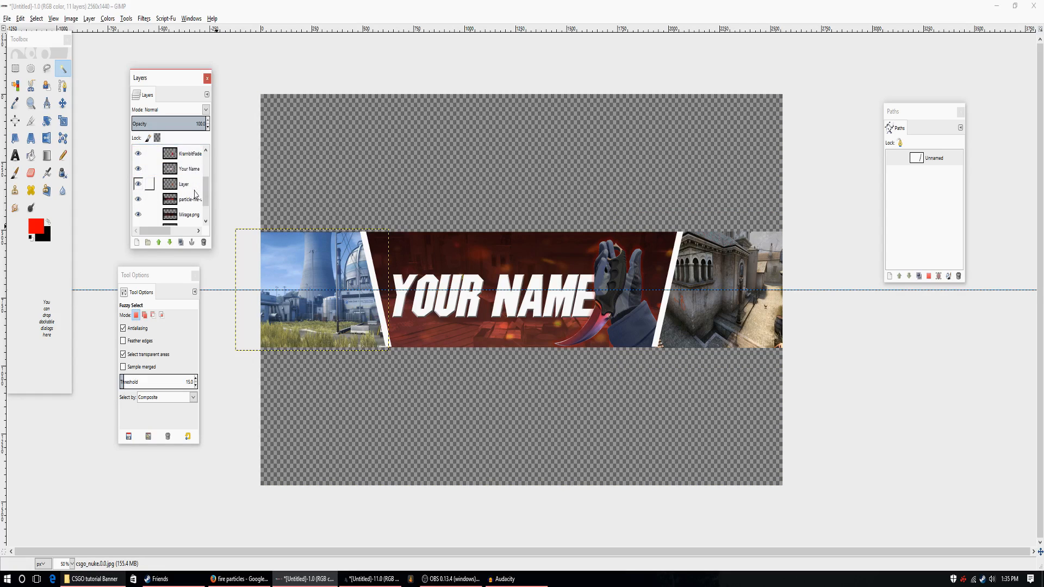
click(193, 190)
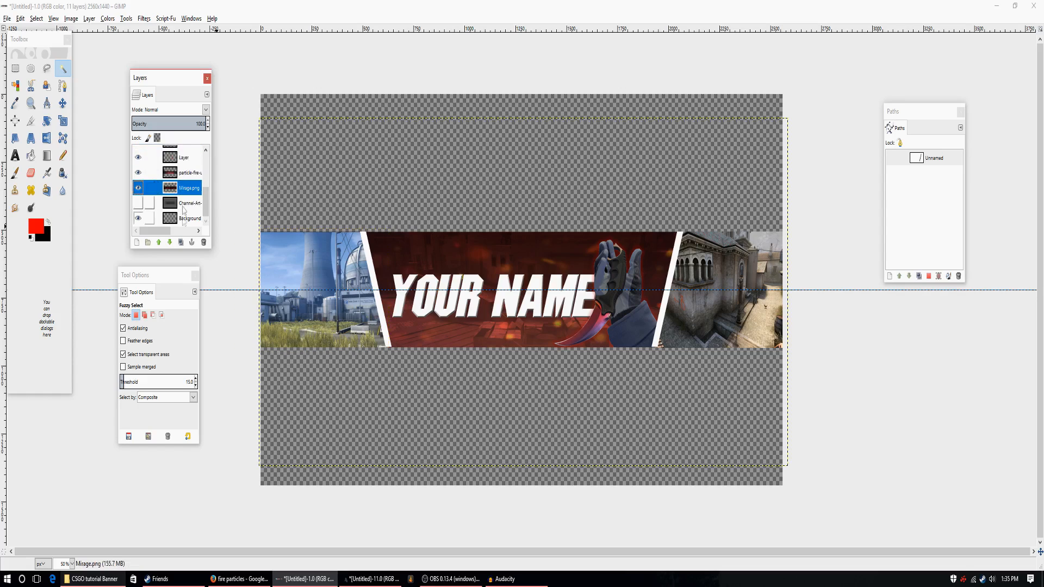
click(159, 242)
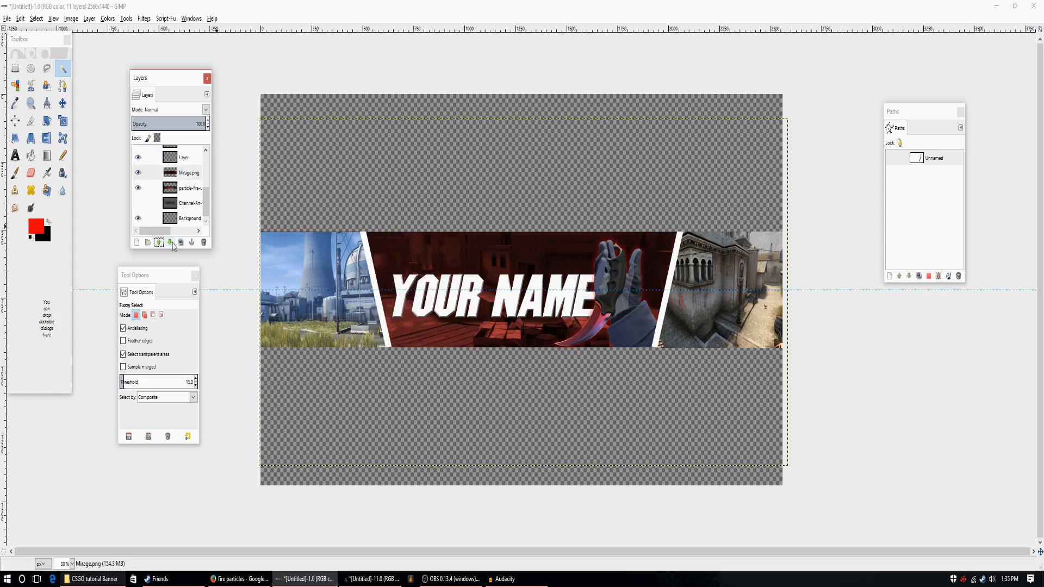
click(171, 242)
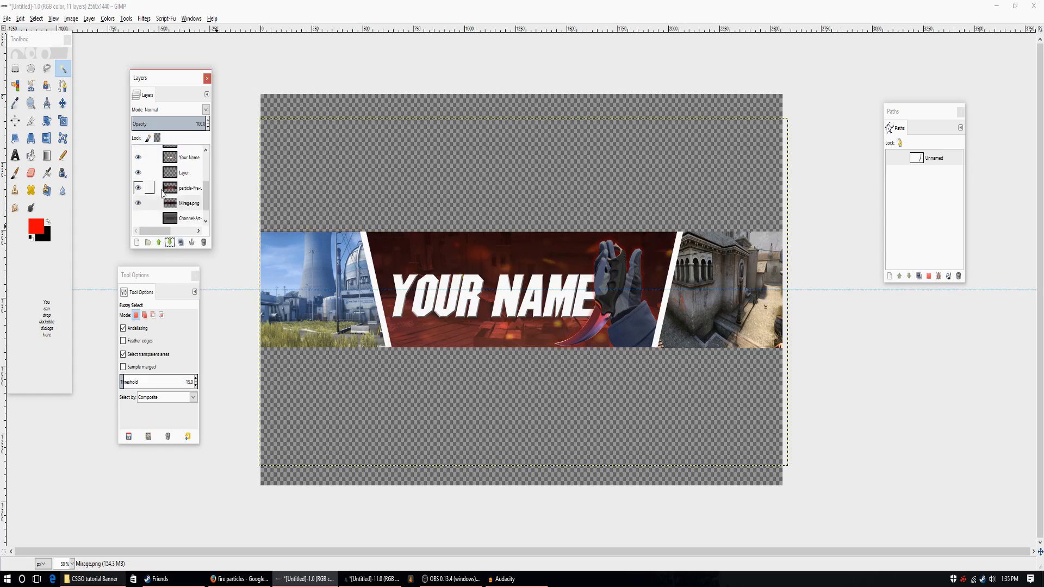
Set the opacity of the fire particle layer to 48.
click(138, 172)
click(138, 173)
click(189, 179)
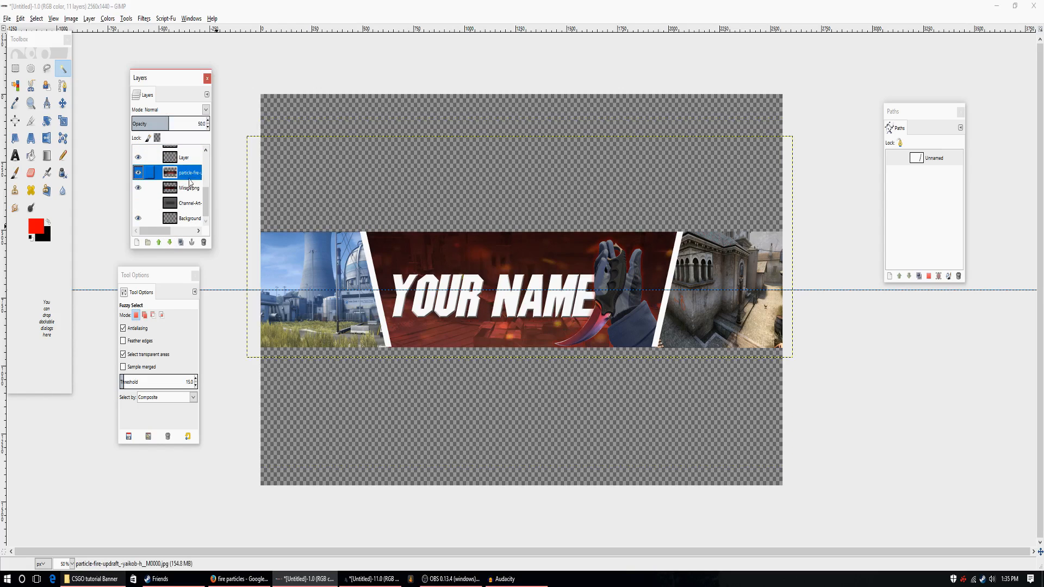
click(207, 129)
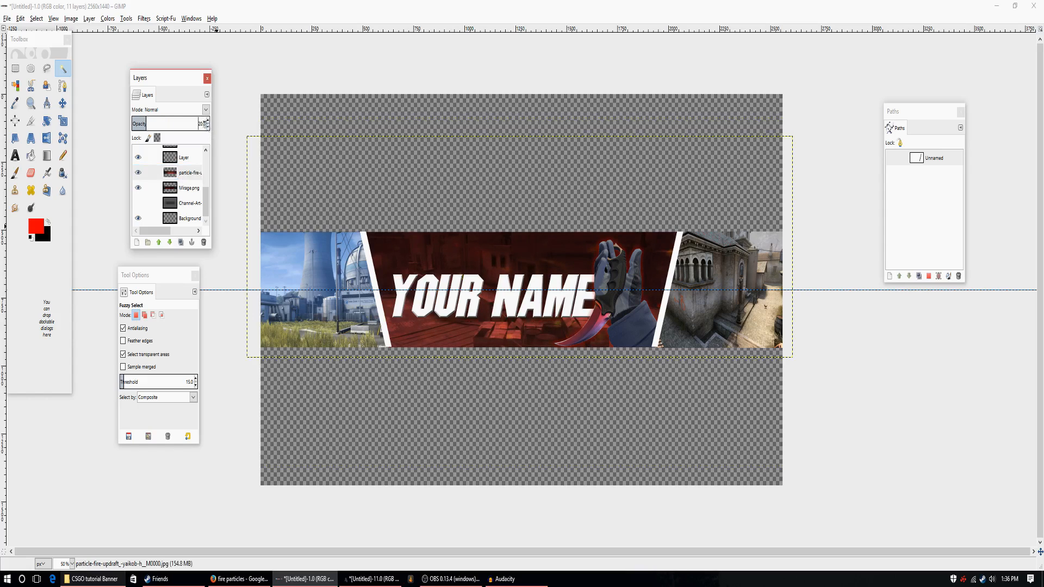
click(208, 121)
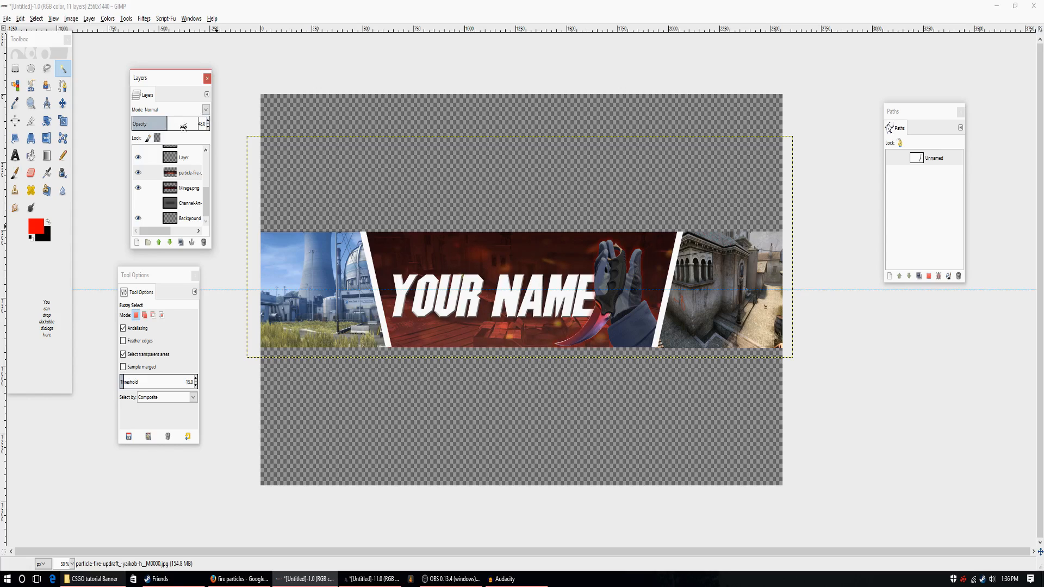
Raise the fire particle layer in the stack to just above the csgo_nuke.0.0.jpg layer so it covers both side images.
click(160, 245)
click(159, 245)
click(160, 245)
click(159, 245)
click(160, 243)
click(159, 243)
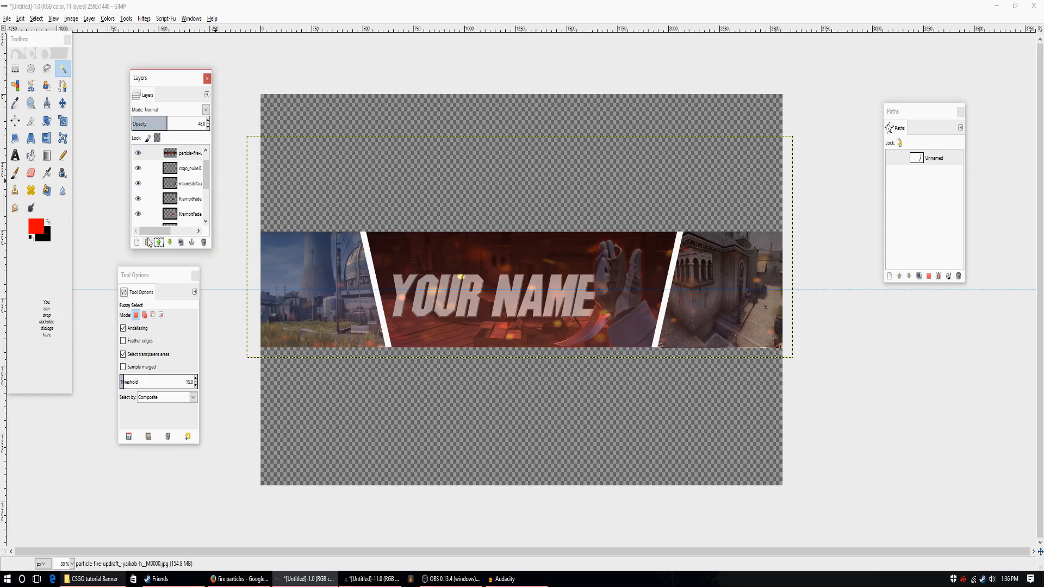
Raise the Your Name text layer above the fire particle layer.
scroll(187, 192, down, 3)
click(188, 184)
click(159, 243)
click(159, 243)
click(159, 243)
click(159, 243)
click(159, 242)
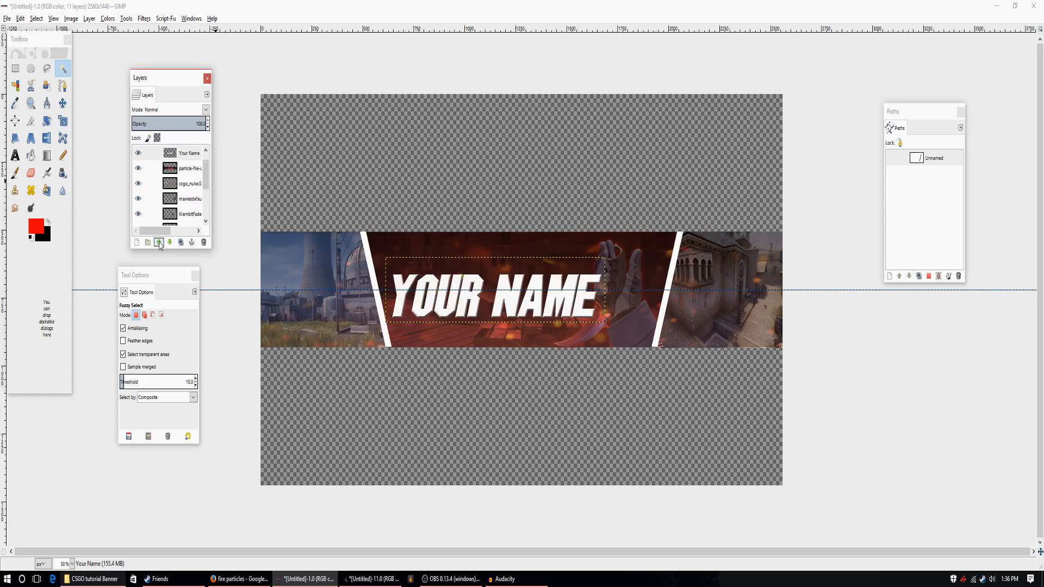
Raise the KrambitFade.png layer and its outer glow layer above the fire particle layer, keeping the glow beneath the hand.
click(146, 199)
click(138, 199)
click(138, 199)
scroll(194, 207, down, 2)
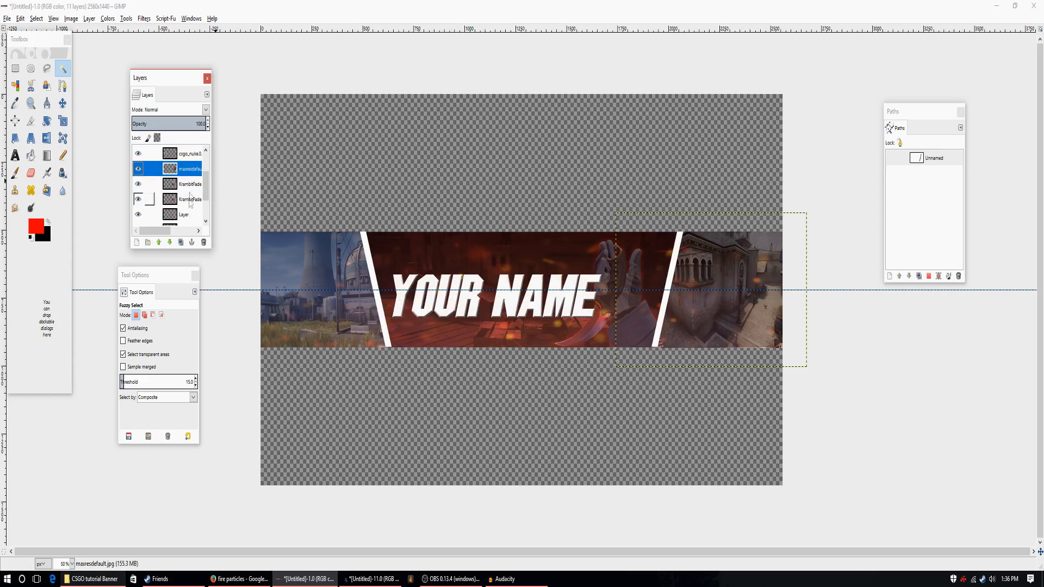
click(186, 186)
click(159, 243)
click(158, 242)
click(159, 242)
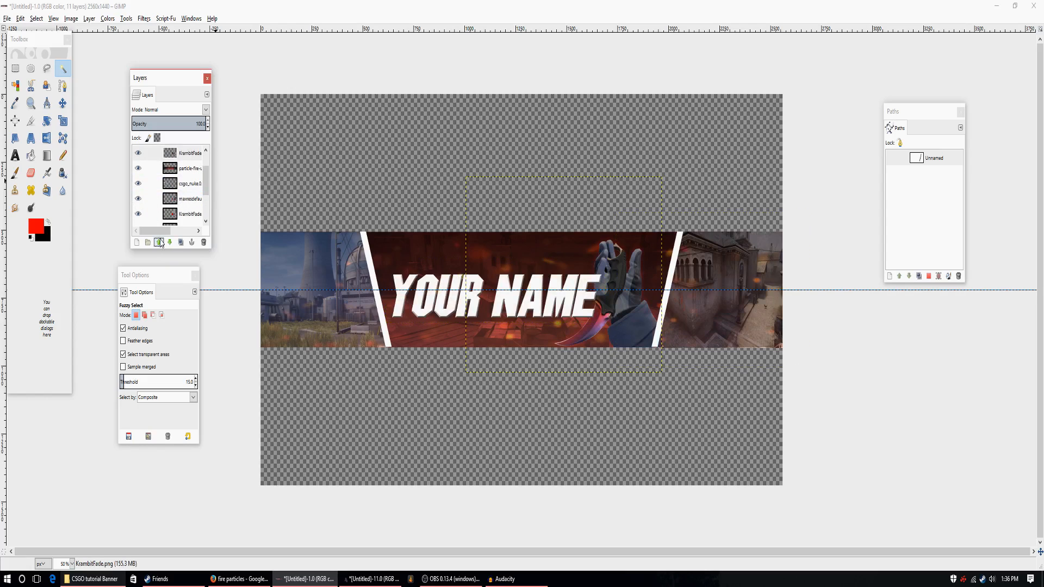
click(184, 213)
click(158, 243)
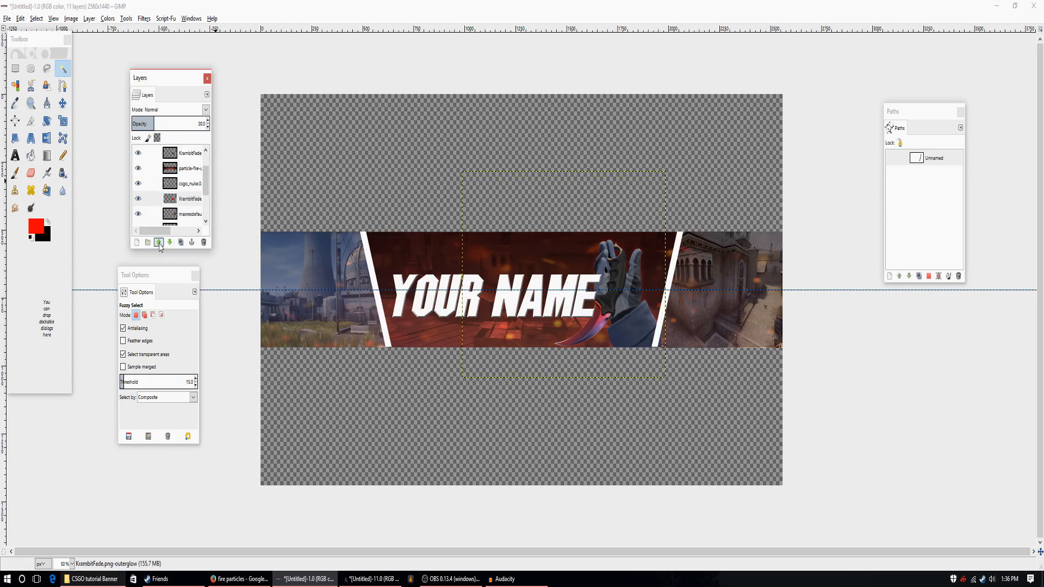
click(159, 243)
click(159, 243)
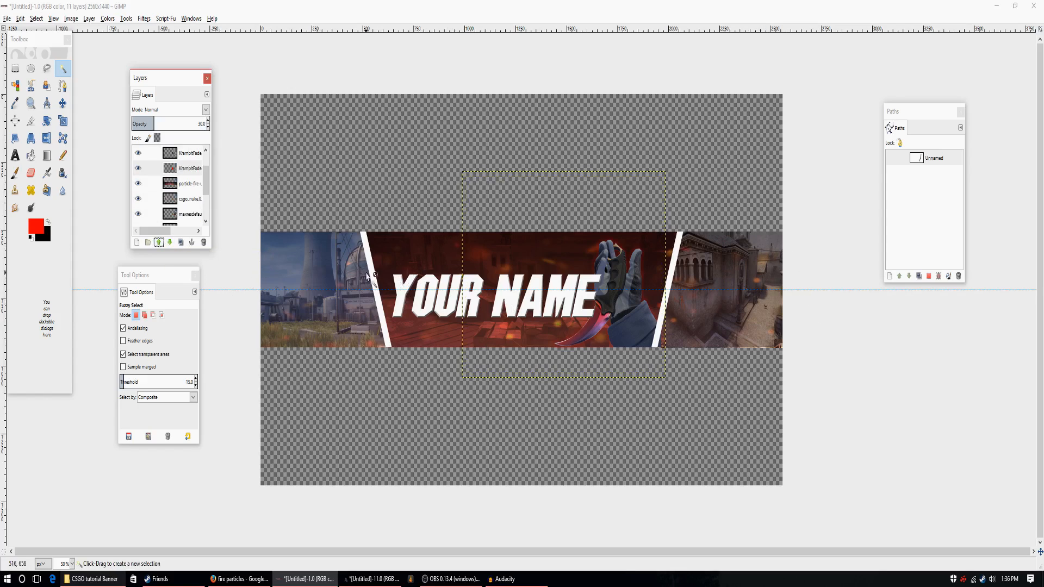
Merge the csgo_nuke.0.0.jpg layer down into the maxresdefault.jpg layer and check the merged side images by toggling their visibility.
scroll(192, 187, up, 2)
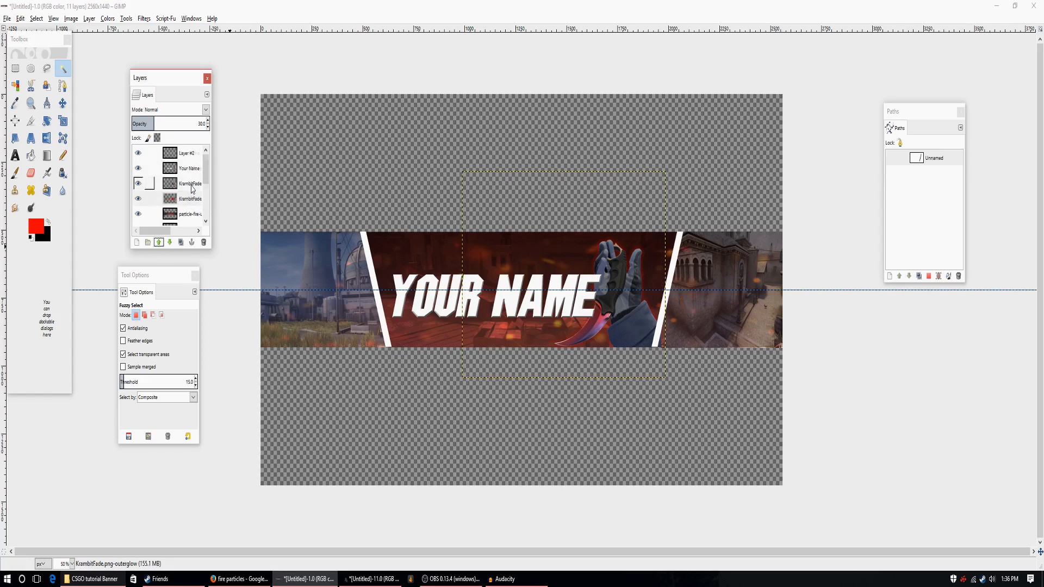
click(193, 184)
scroll(191, 191, down, 2)
click(192, 201)
click(189, 216)
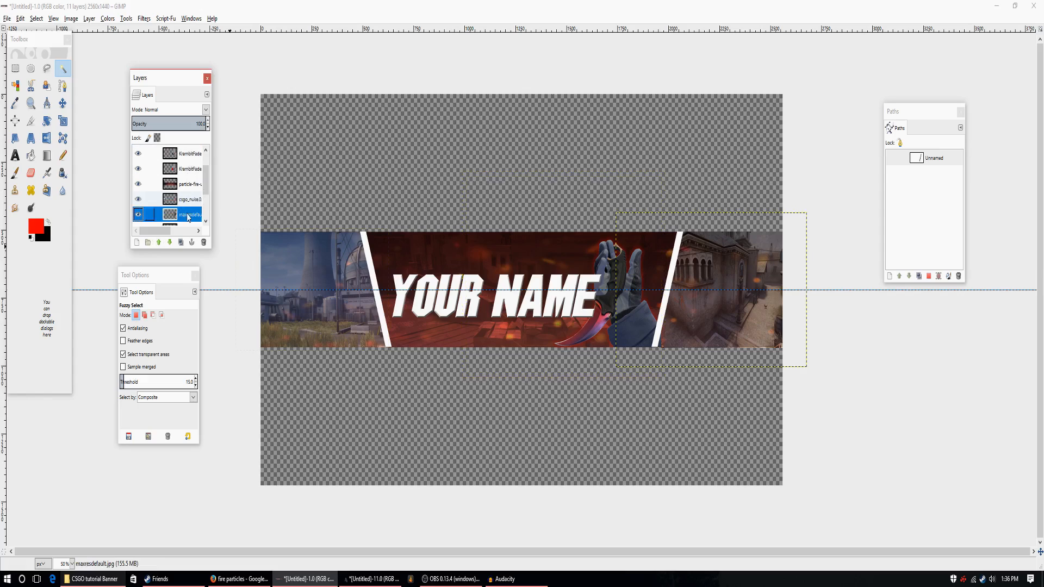
click(138, 215)
click(138, 214)
click(189, 203)
click(190, 215)
click(189, 203)
click(188, 213)
click(189, 203)
right_click(189, 203)
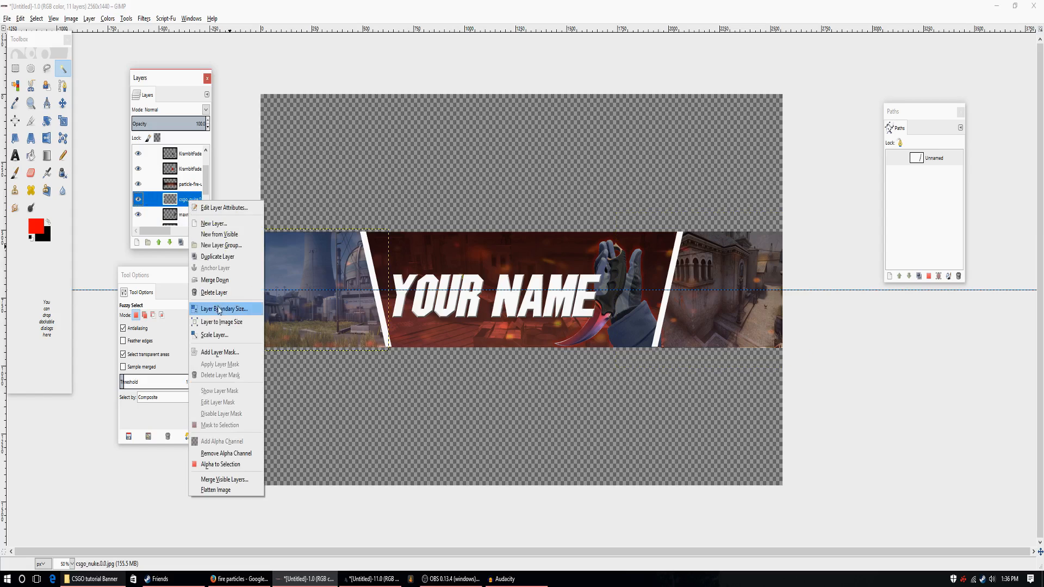
click(217, 279)
click(139, 185)
click(138, 185)
click(138, 185)
click(138, 185)
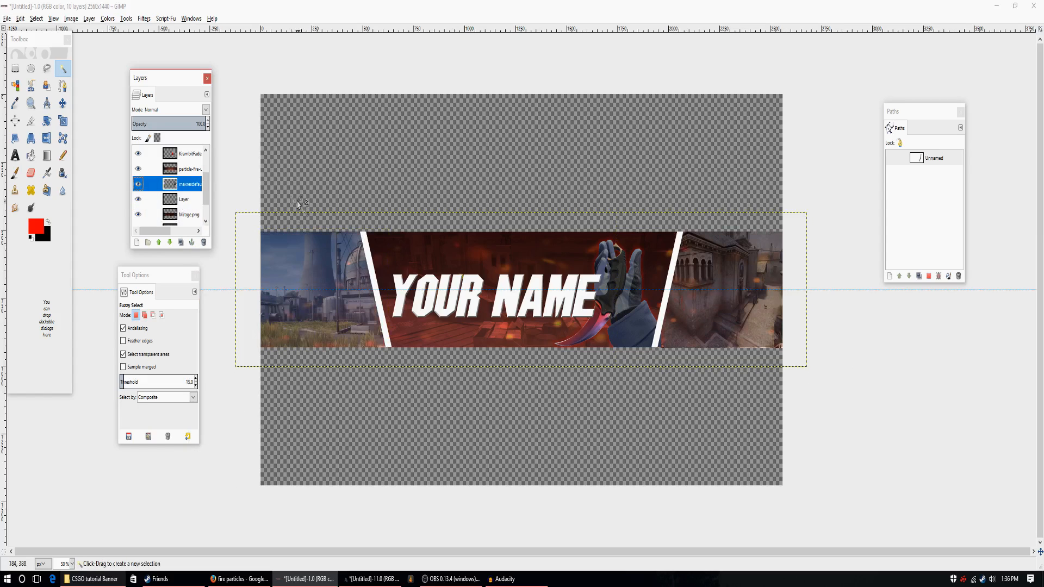
Colorize the merged side images dark red with hue 360, saturation 68 and lightness -49.
click(108, 19)
click(122, 63)
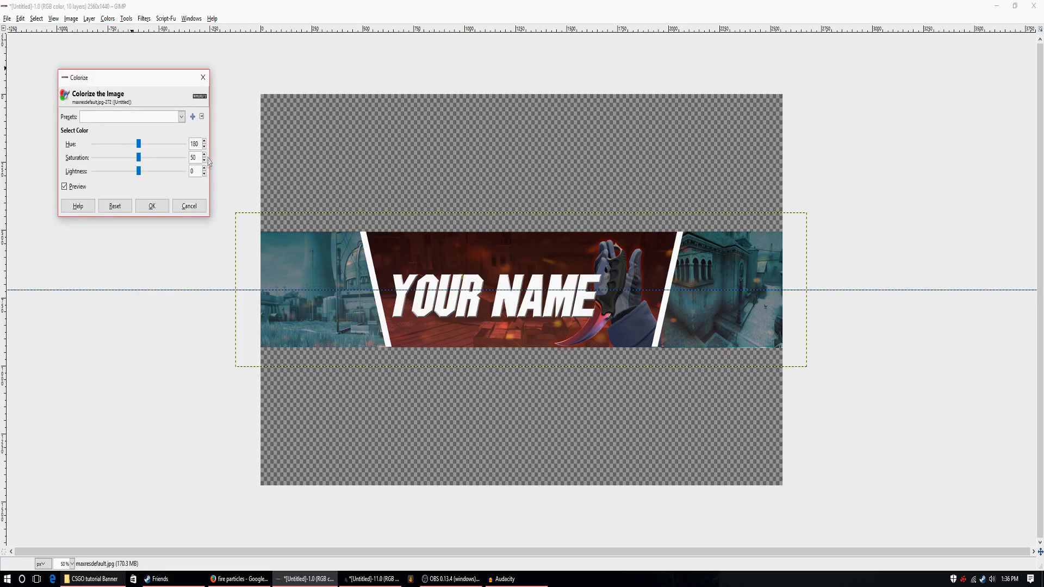
drag(156, 150, 181, 160)
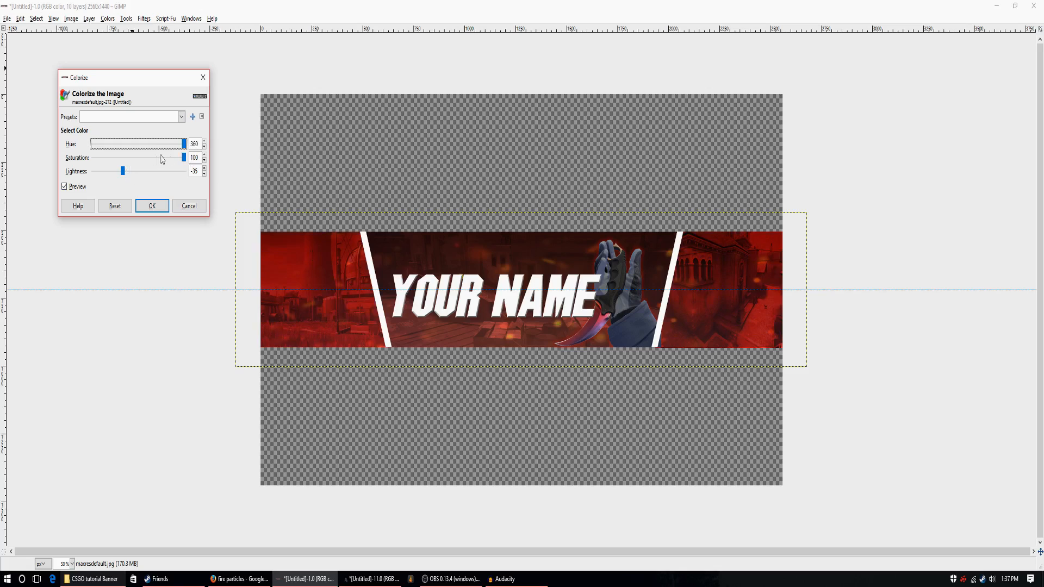
drag(184, 159, 179, 162)
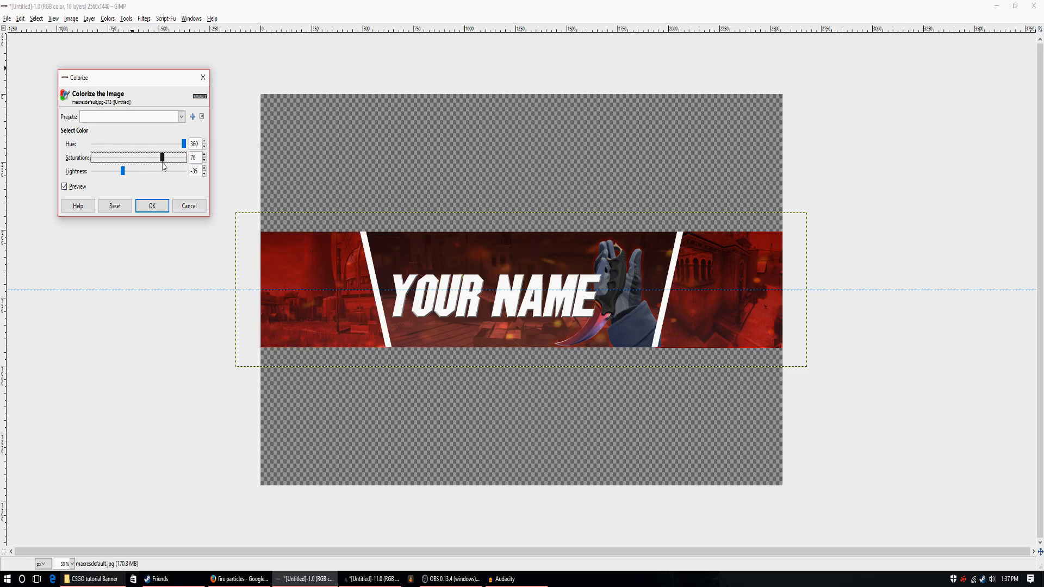
drag(128, 174, 118, 176)
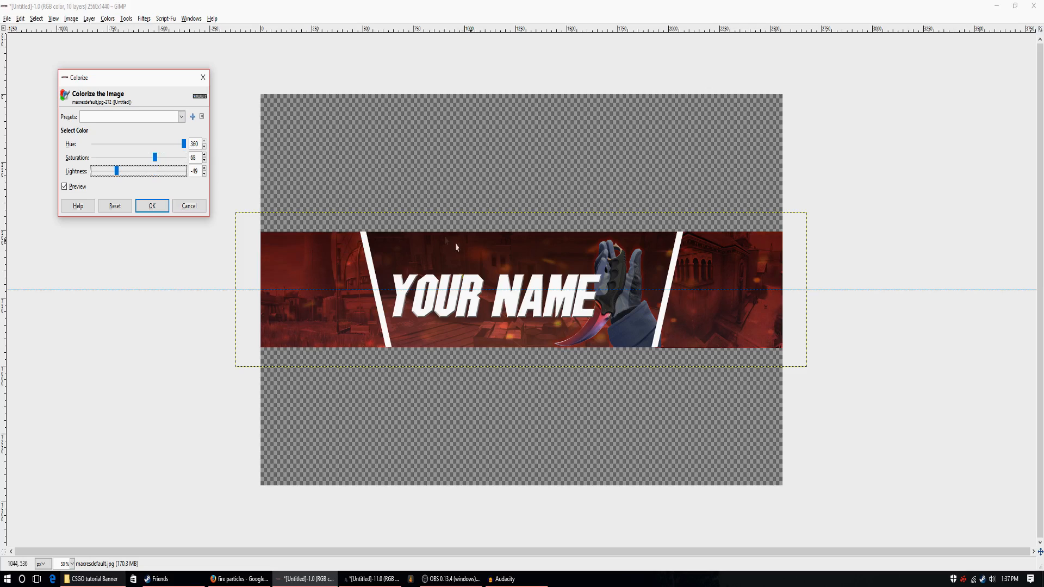
click(152, 206)
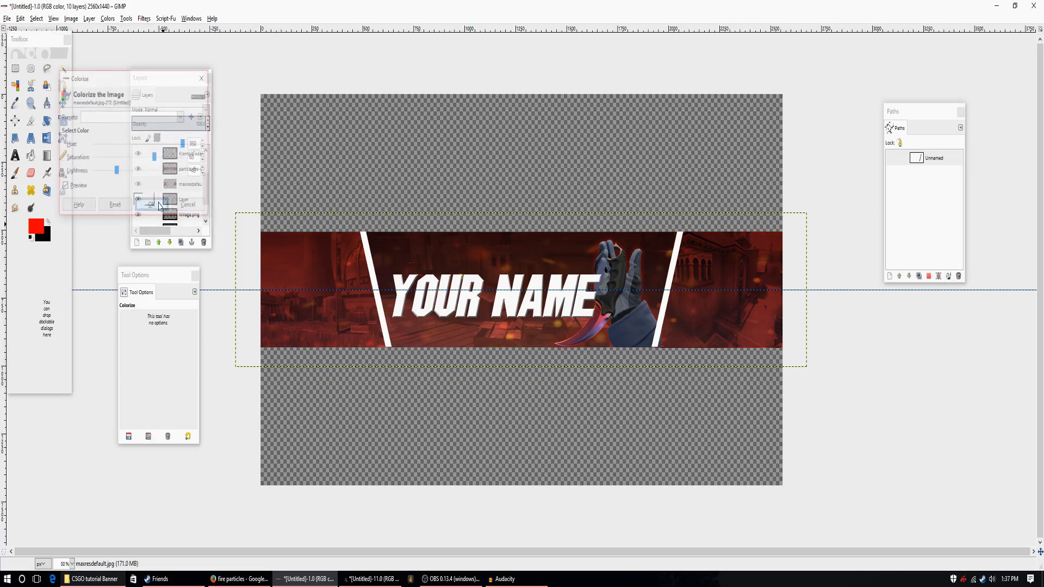
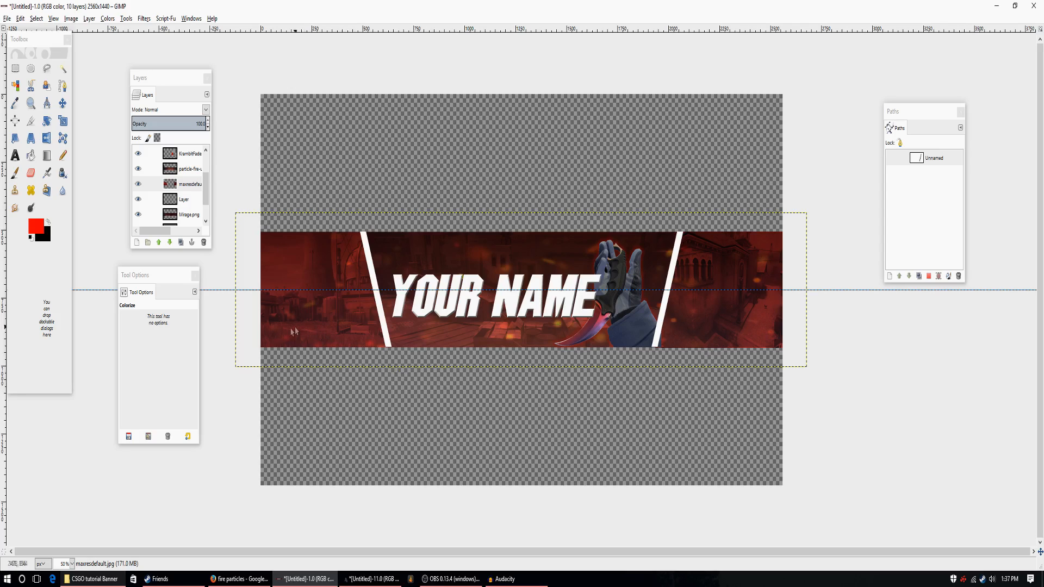
Add a new transparent layer at the very top of the layer stack.
click(185, 155)
scroll(189, 159, up, 2)
click(188, 154)
click(136, 242)
click(137, 272)
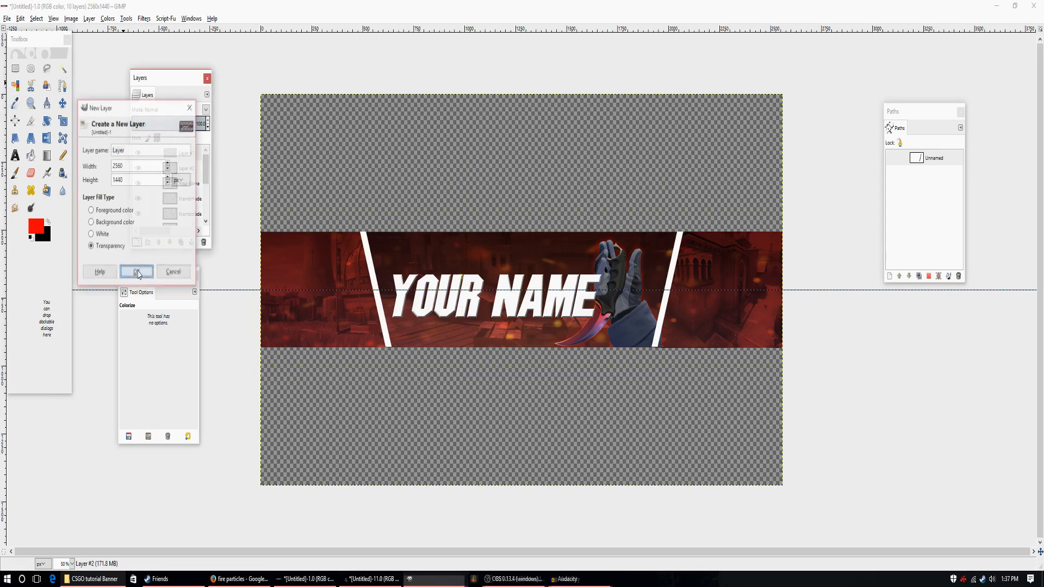
Select a thin full-width strip along the banner's upper edge and fill it with white (ffffff).
click(15, 68)
drag(244, 220, 808, 233)
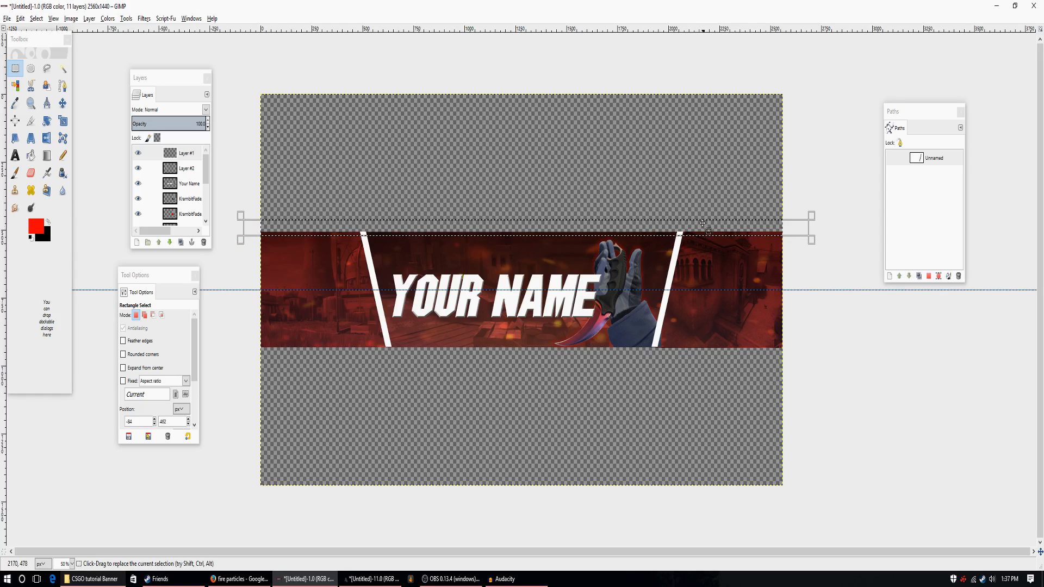
drag(694, 223, 697, 227)
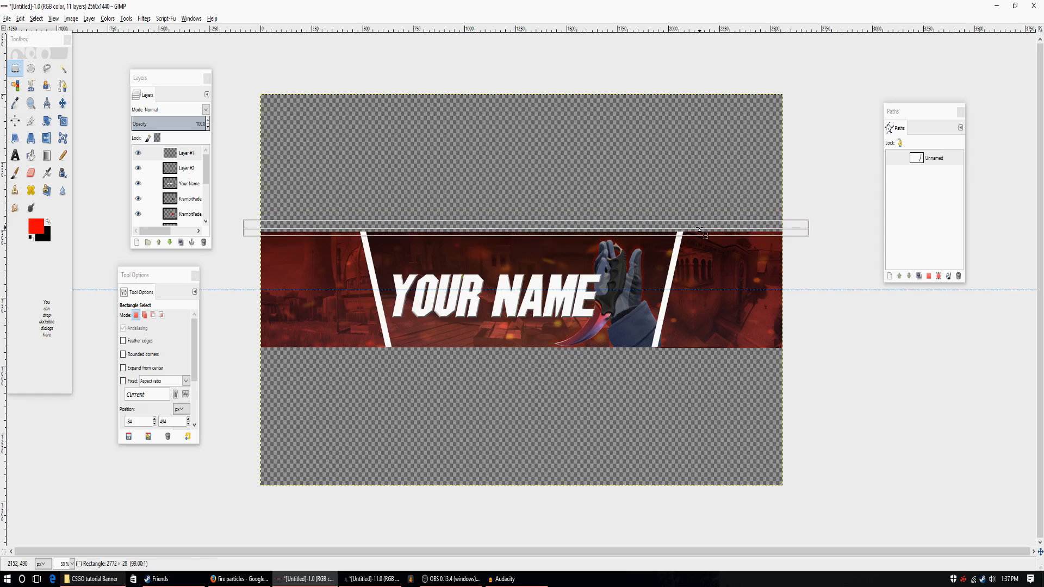
click(31, 156)
click(48, 222)
click(40, 229)
drag(57, 238, 110, 299)
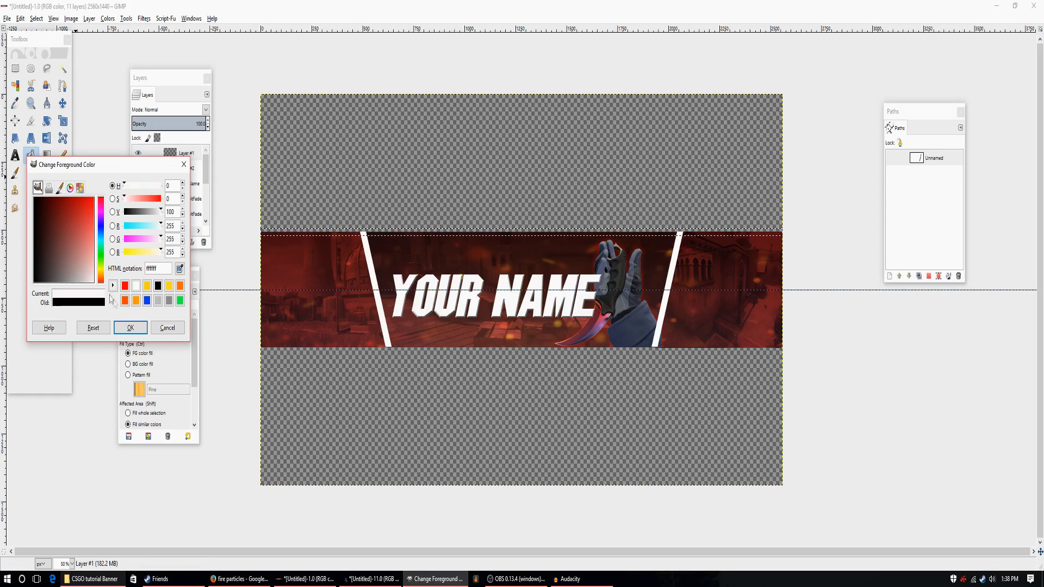
click(129, 327)
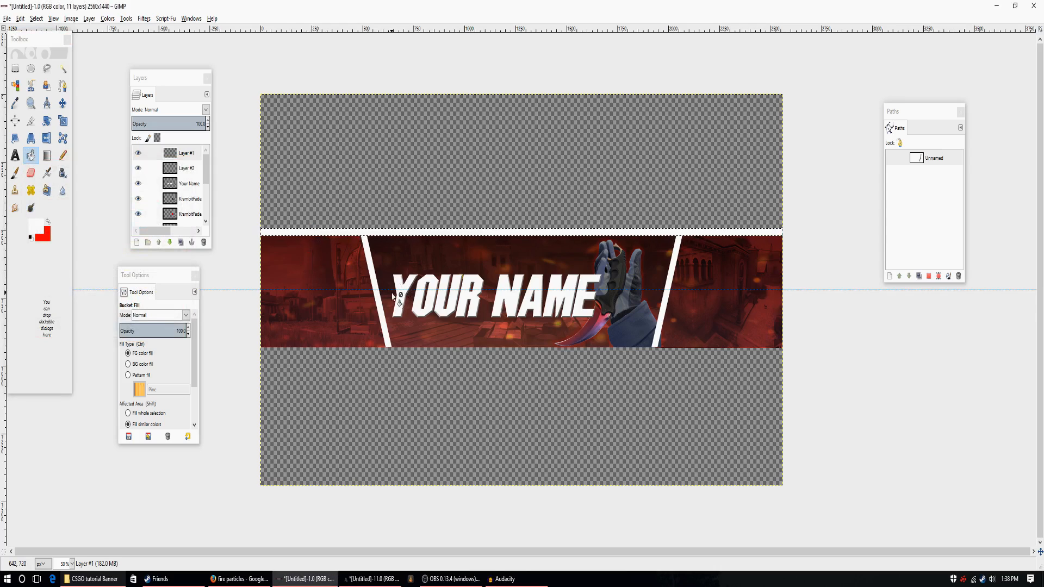
Duplicate the white strip layer and move the copy straight down about 420 px onto the banner's lower edge.
click(181, 242)
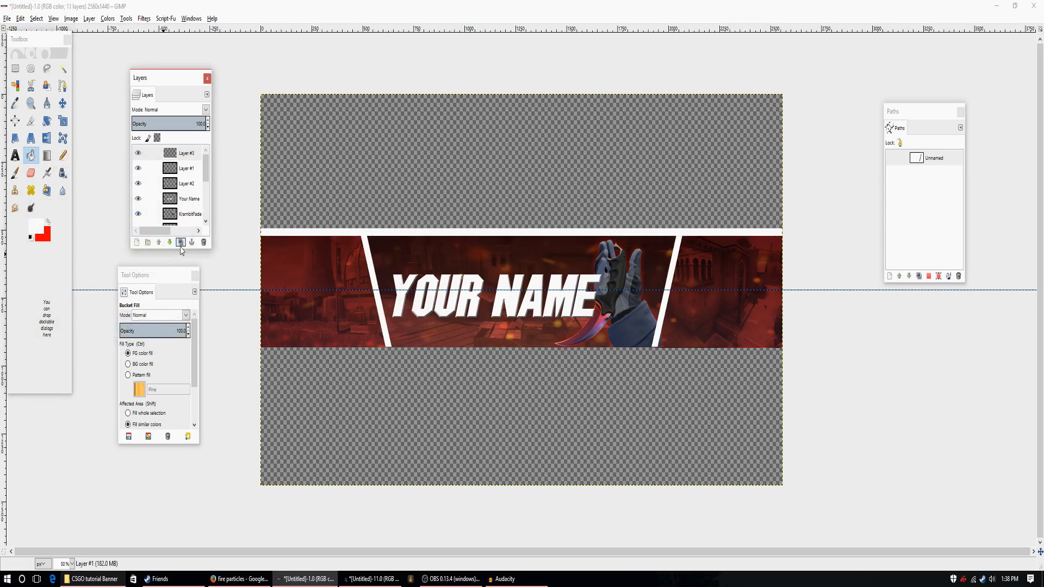
click(62, 103)
drag(465, 237, 465, 348)
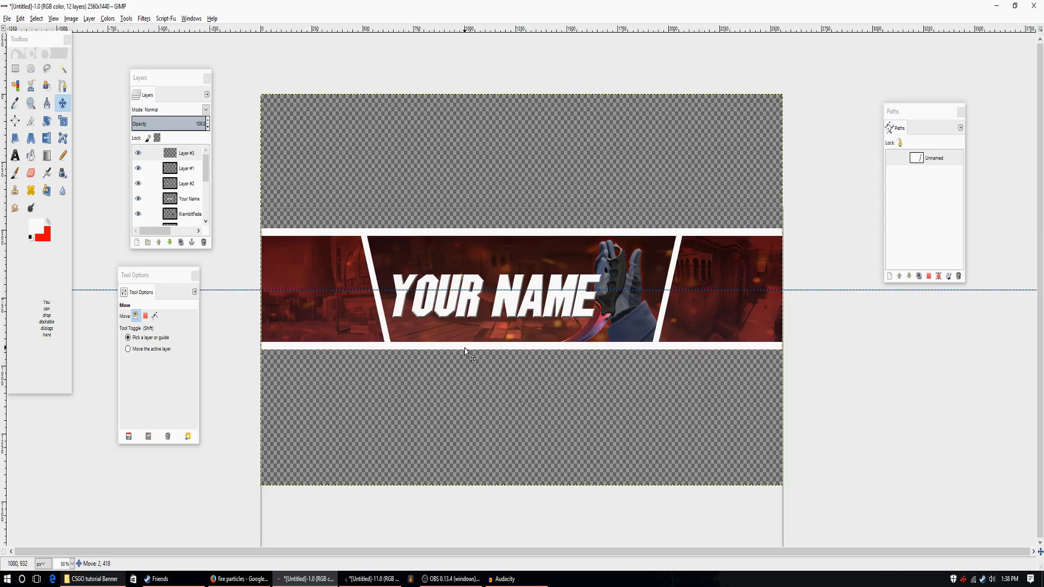
drag(465, 348, 464, 349)
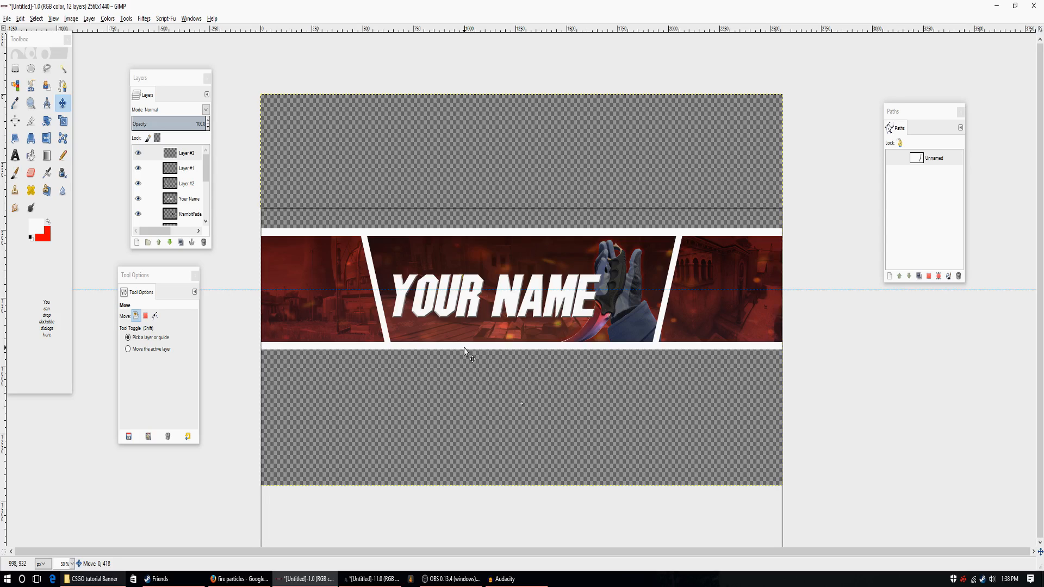
drag(464, 348, 465, 349)
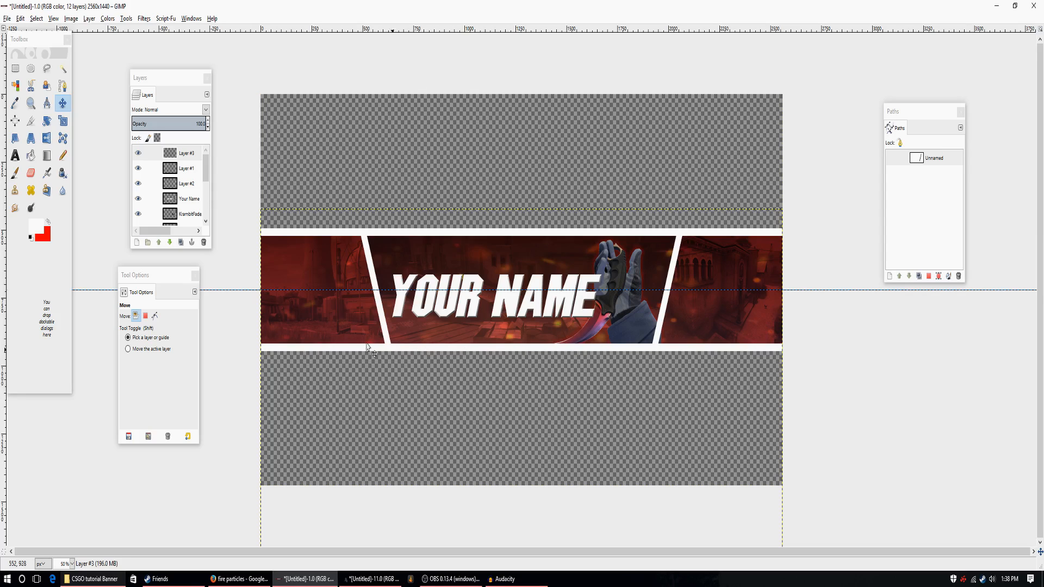
Open social-media-icons-the-circle-set.png from the CSGO tutorial Banner folder as a new layer.
click(62, 68)
click(930, 158)
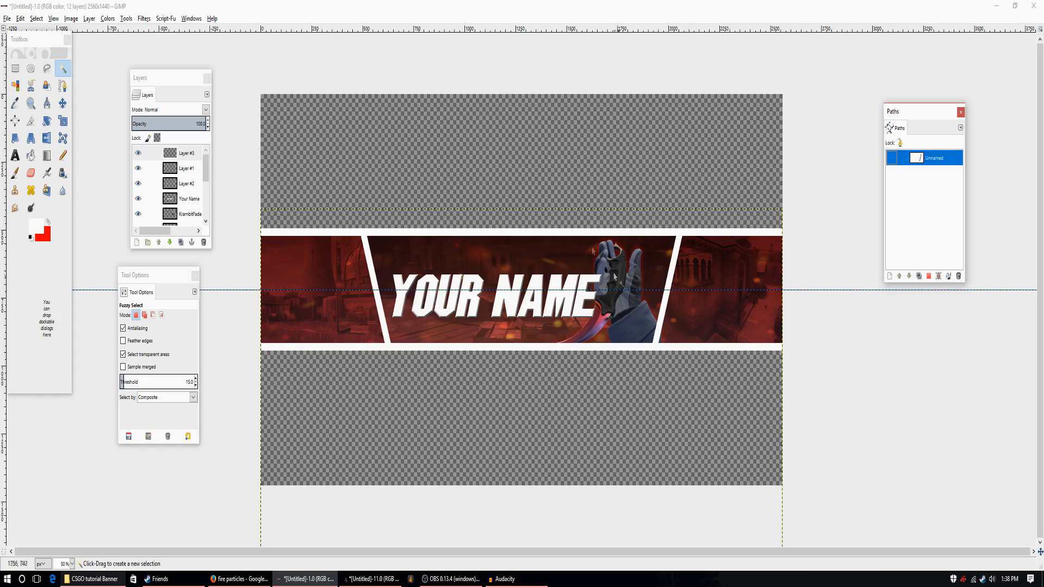
click(7, 19)
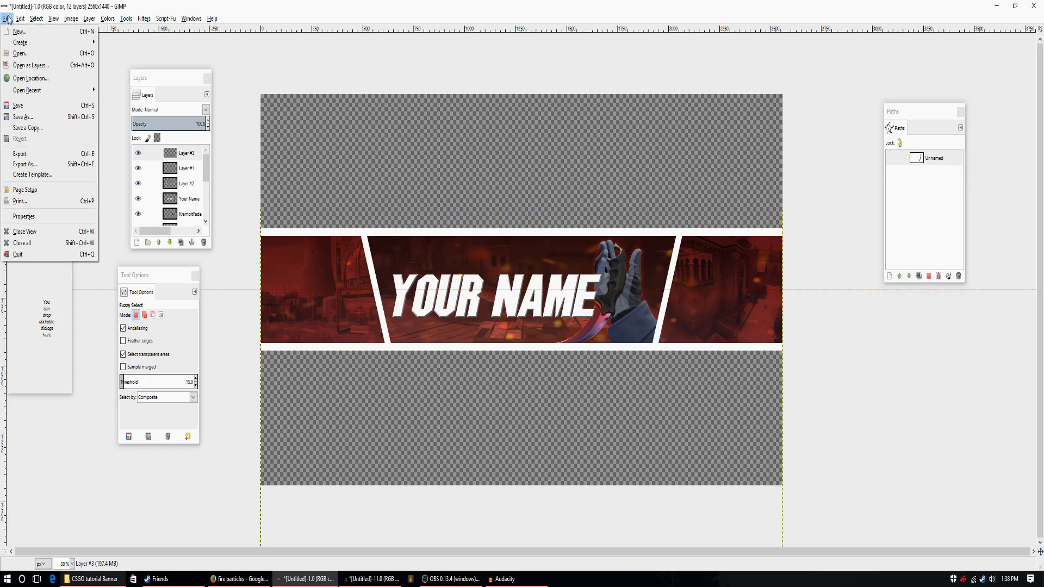
click(31, 65)
click(416, 235)
click(419, 261)
click(424, 184)
click(425, 172)
click(427, 272)
click(426, 260)
click(430, 247)
click(428, 222)
click(429, 209)
click(435, 235)
click(435, 247)
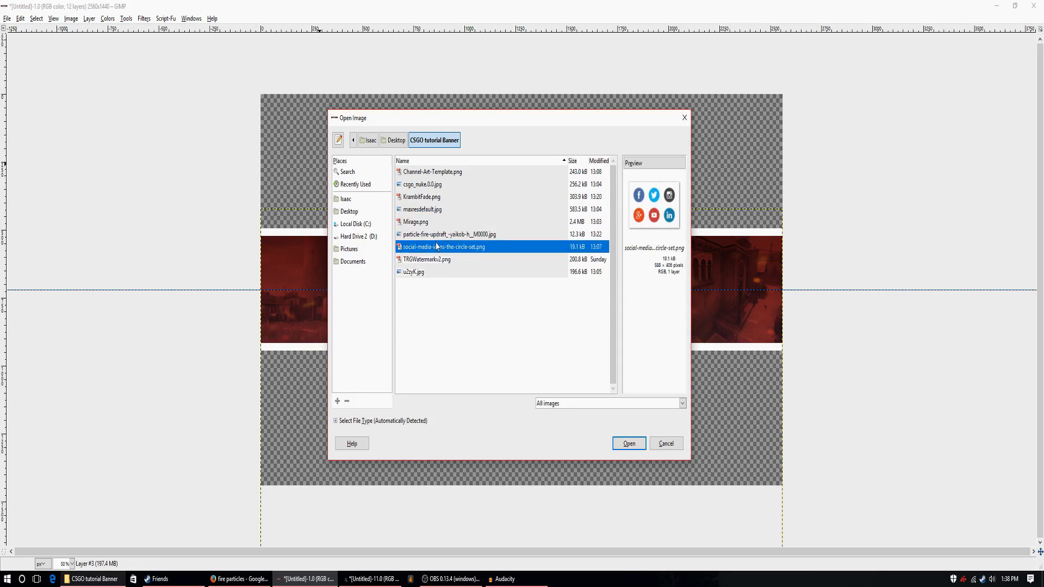
click(629, 443)
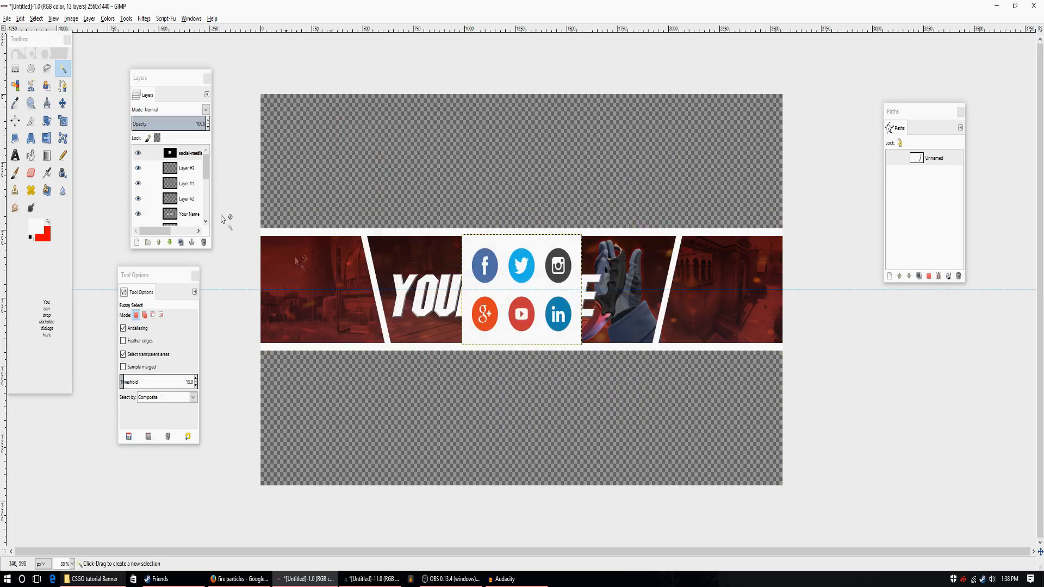
Move the social media icons layer into the empty area above the karambit hand and clear the Paths dialog away from it.
click(62, 102)
drag(530, 326, 671, 195)
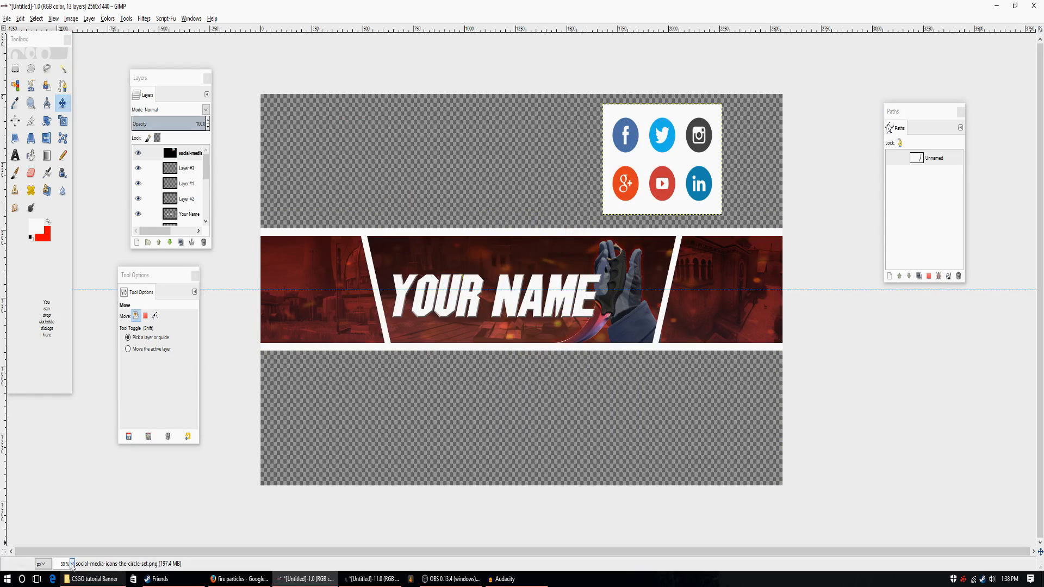
click(72, 564)
click(66, 489)
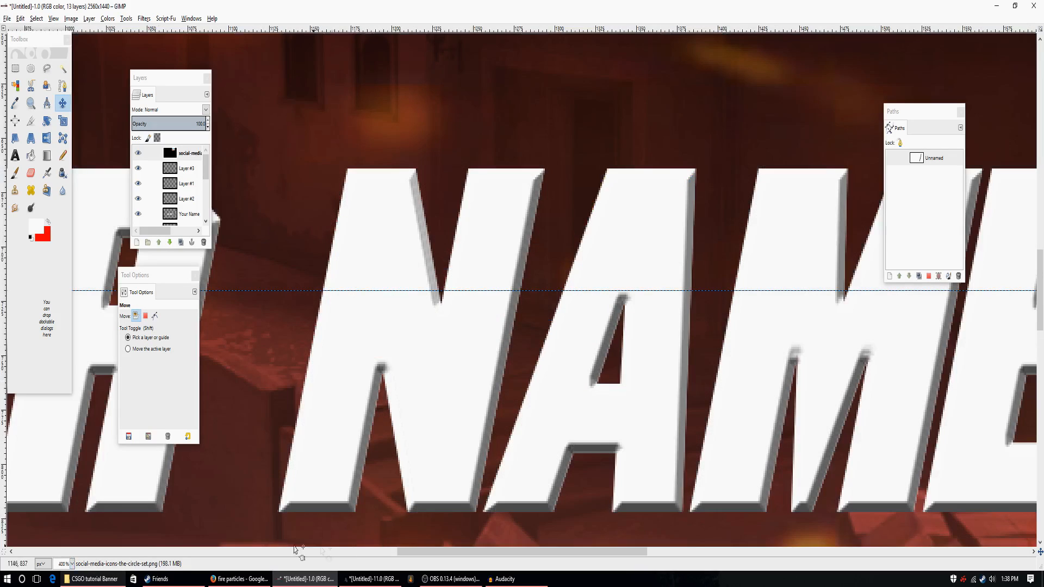
click(72, 564)
click(69, 517)
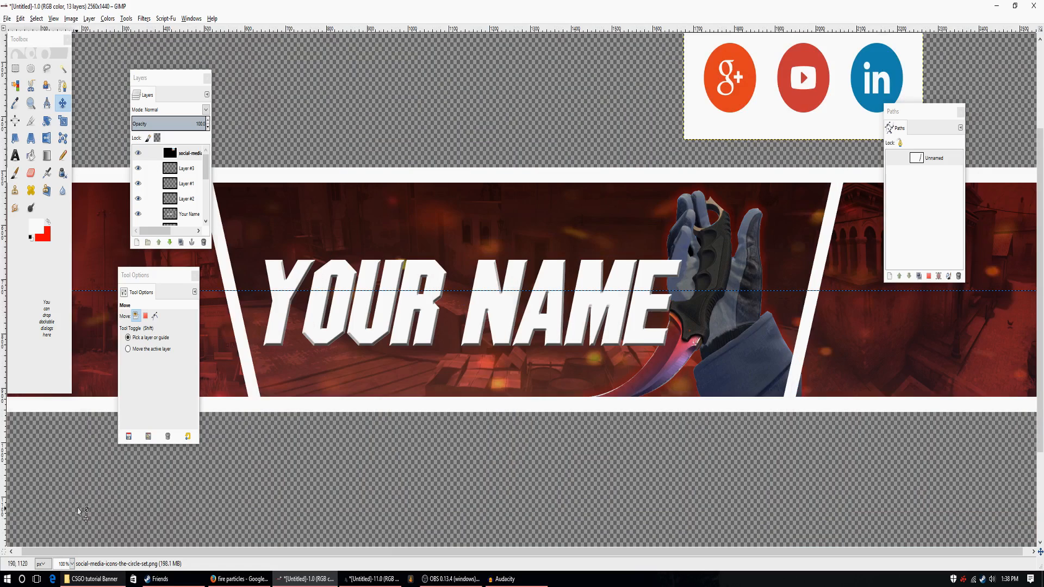
scroll(79, 511, up, 5)
drag(915, 114, 508, 73)
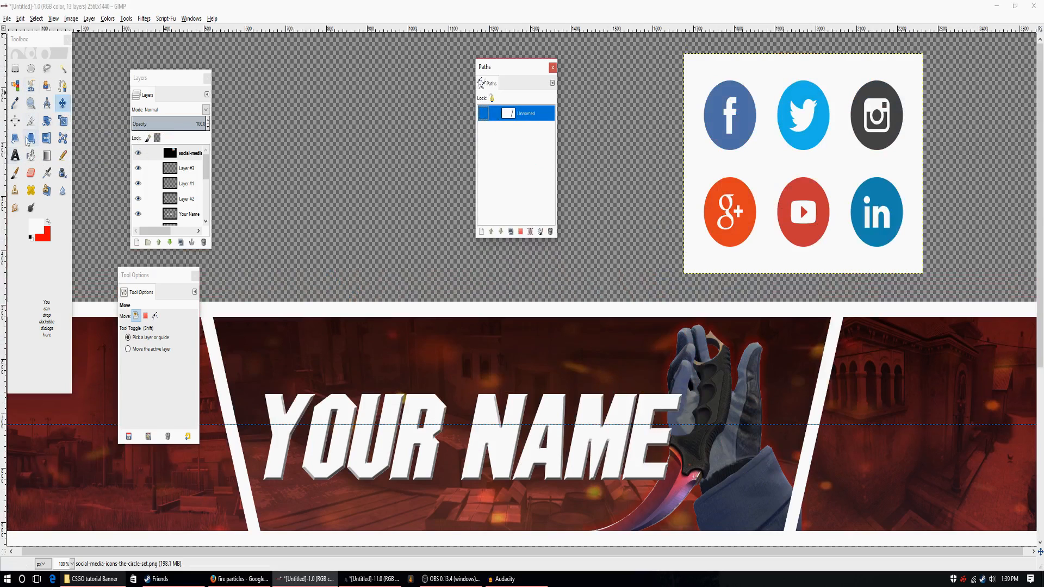
Try to isolate the Facebook icon by clearing rectangular selections over the other five icons.
click(15, 68)
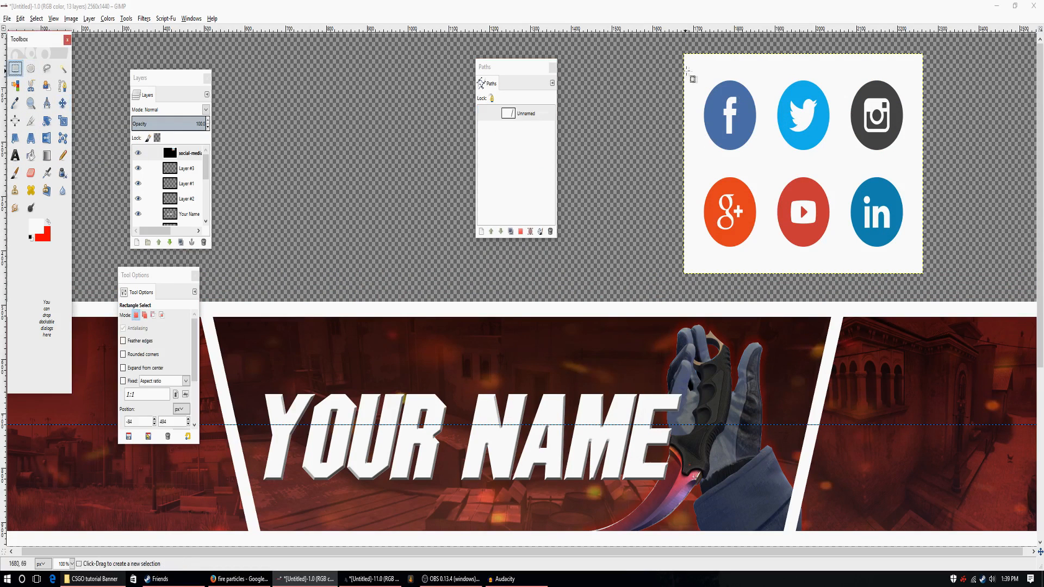
drag(693, 73, 768, 158)
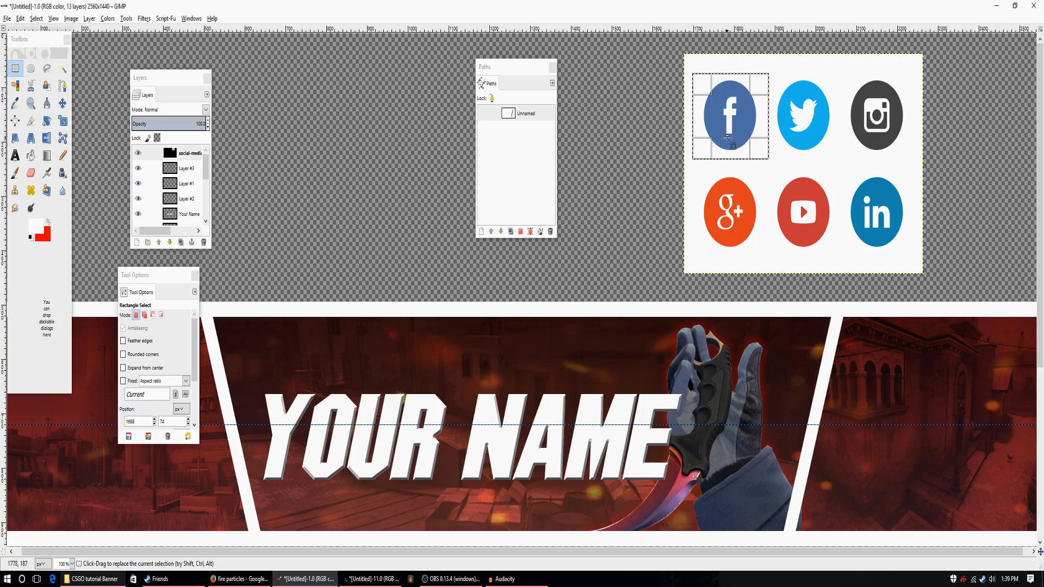
click(784, 172)
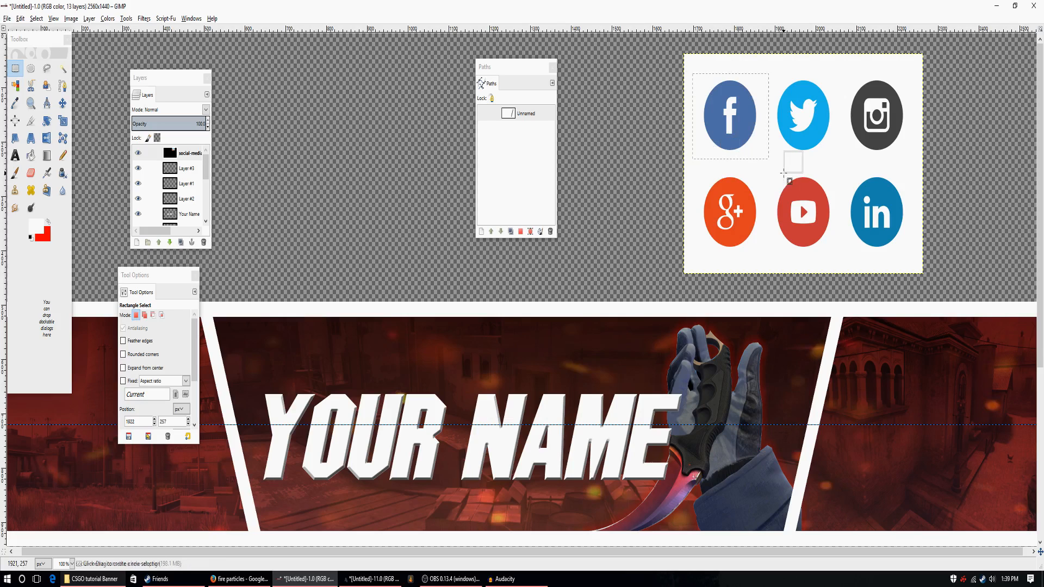
drag(764, 49, 954, 286)
key(Delete)
mouse_move(654, 174)
mouse_down()
mouse_move(827, 243)
mouse_move(856, 286)
mouse_up()
key(Delete)
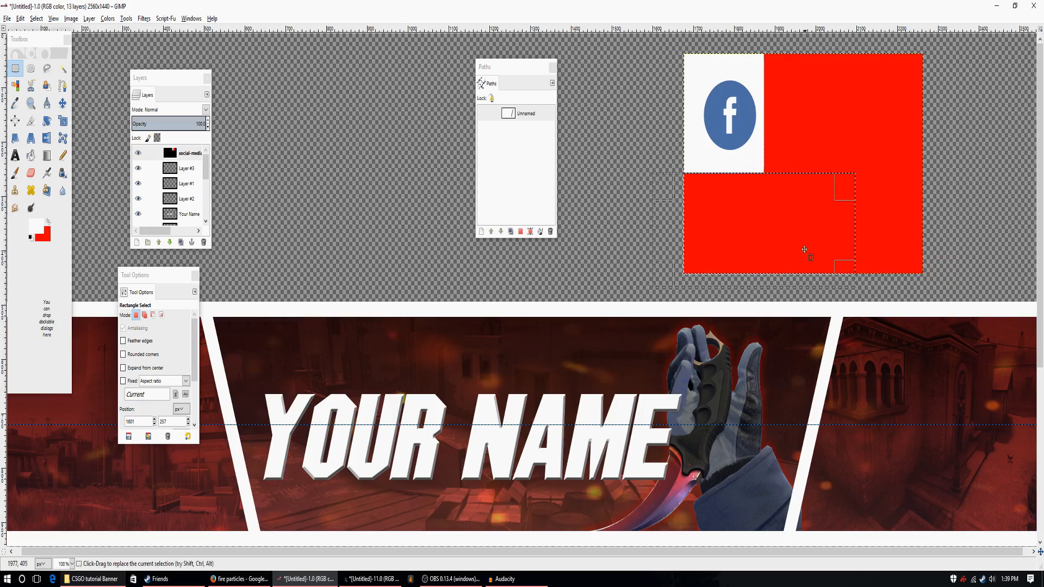
Try to remove the backdrop around the Facebook icon by fuzzy-selecting it, adding an alpha channel and clearing it.
key(u)
click(800, 124)
click(740, 171)
key(Delete)
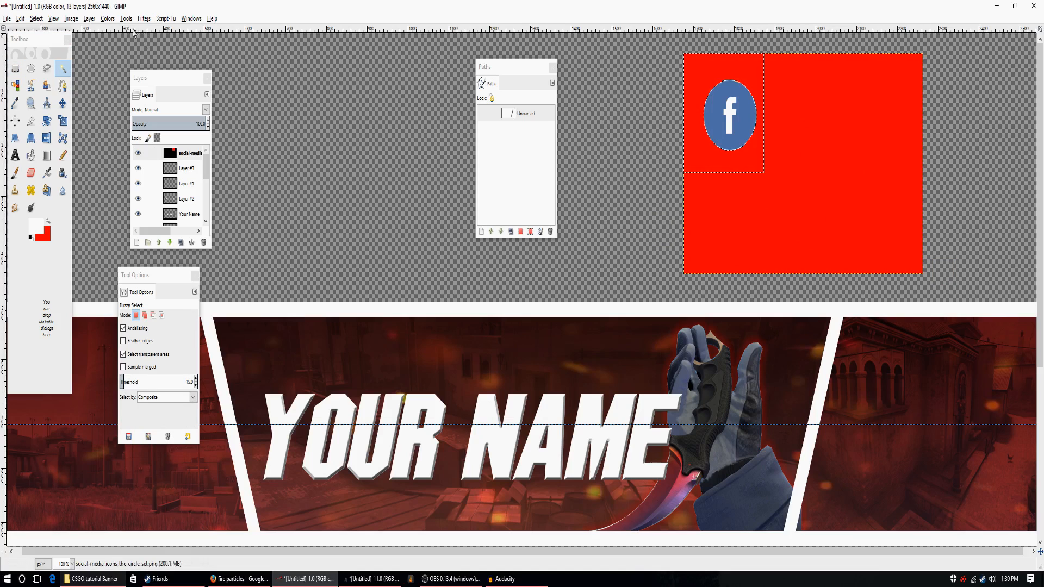
click(89, 18)
mouse_move(136, 136)
click(217, 136)
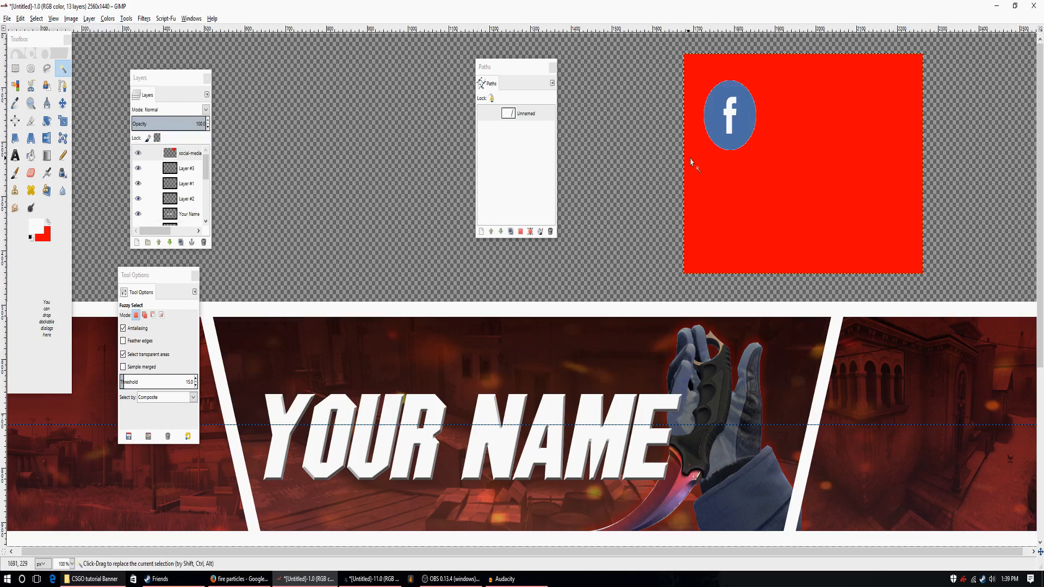
key(Delete)
click(823, 183)
key(Delete)
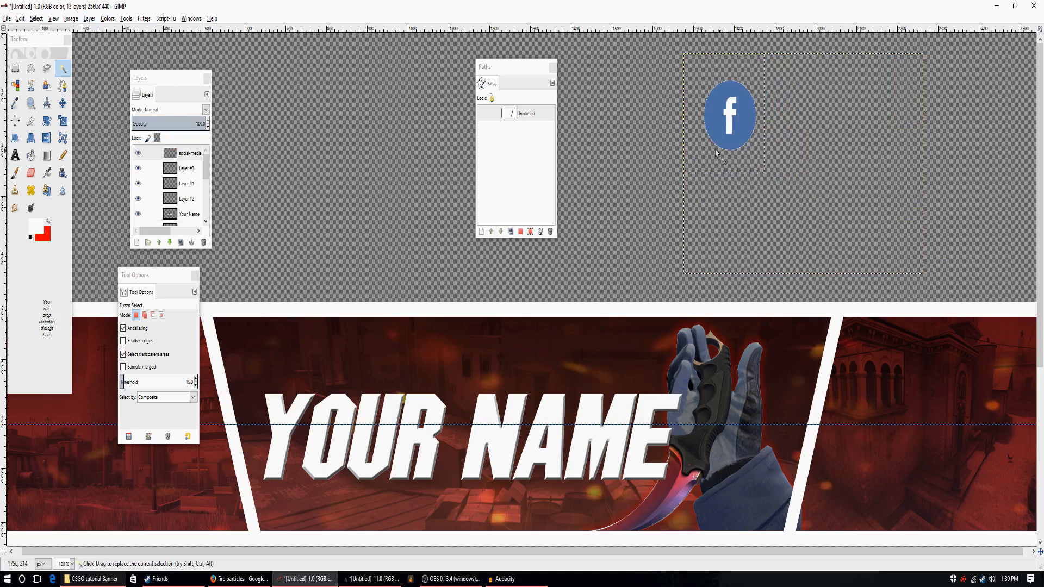
Undo the clears, selections and alpha channel on the icons layer until all six icons are restored.
click(20, 19)
click(38, 31)
click(21, 19)
click(38, 31)
click(21, 18)
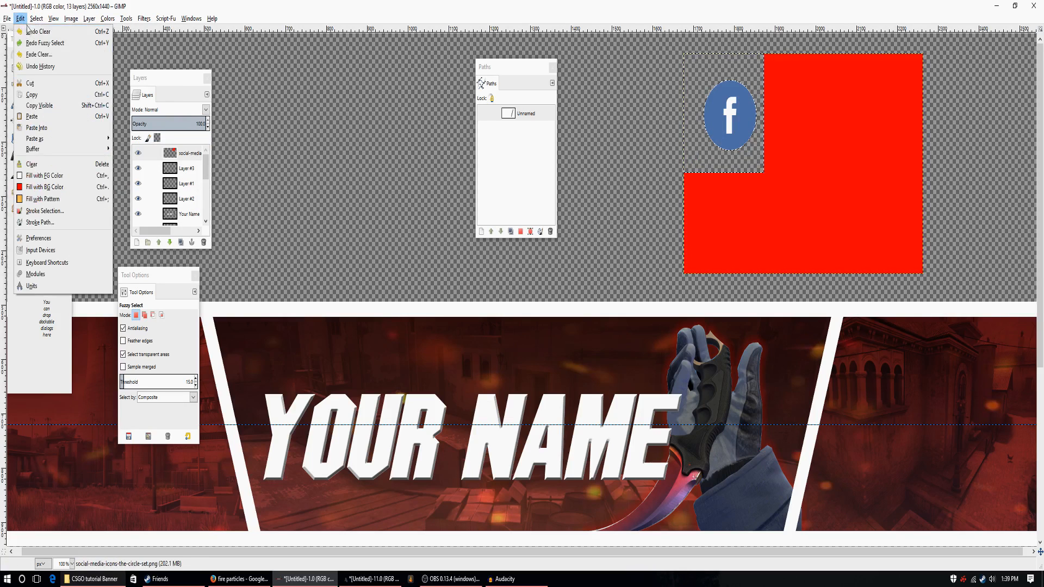
click(30, 31)
click(22, 19)
click(29, 31)
click(22, 19)
click(29, 31)
click(22, 19)
click(30, 31)
click(21, 19)
click(29, 31)
click(21, 18)
click(30, 31)
click(21, 19)
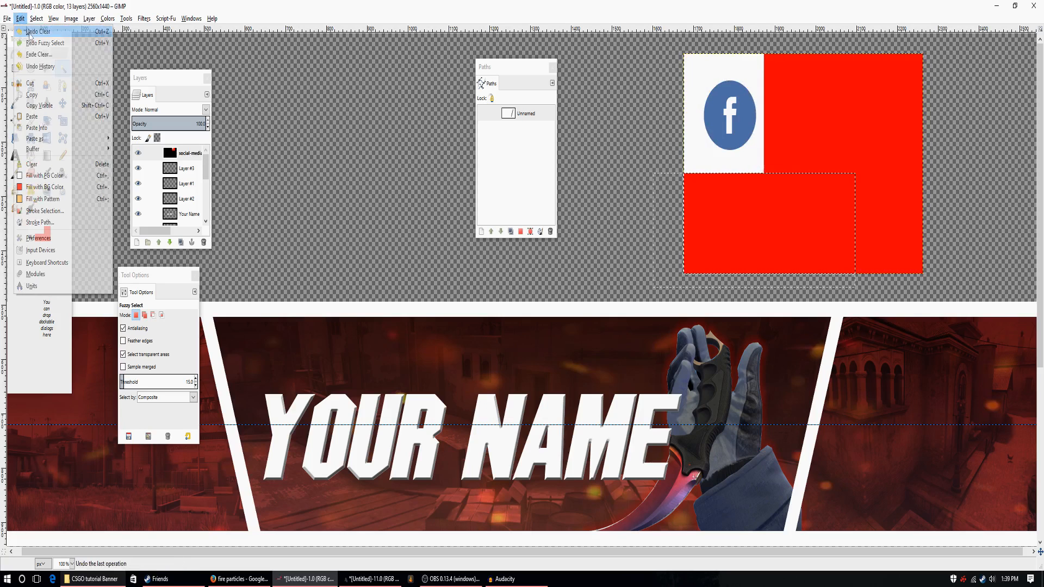
click(30, 31)
click(21, 19)
click(30, 31)
click(21, 19)
click(30, 31)
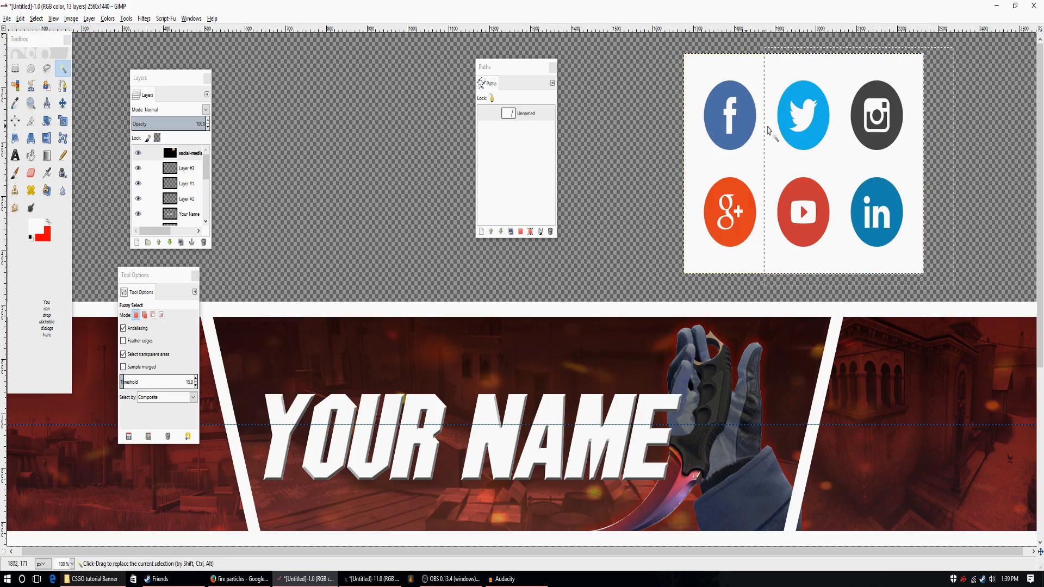
Fuzzy-select the white background around the six icons, try clearing it, and undo the clear.
click(727, 164)
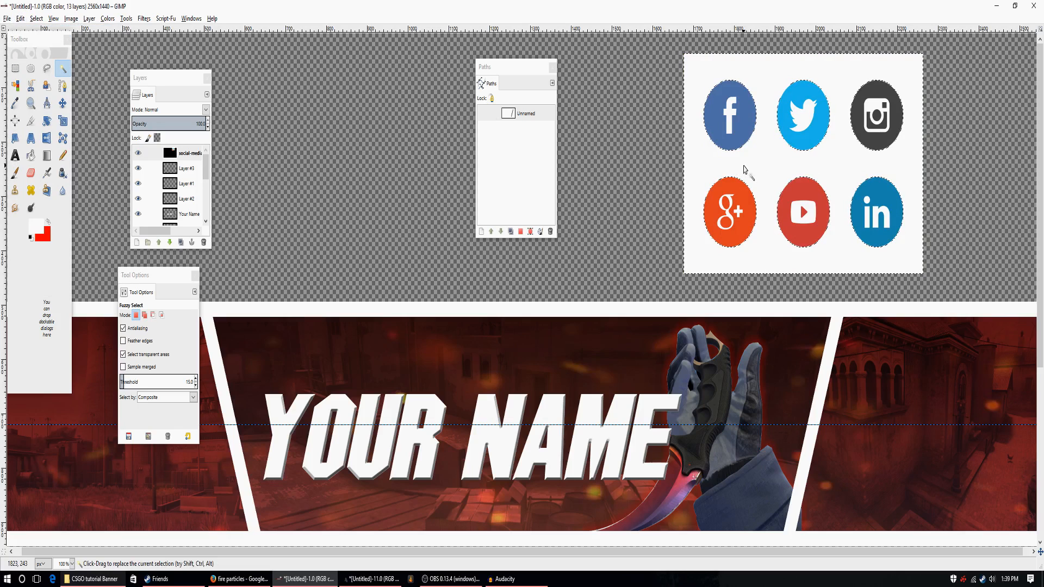
drag(744, 169, 769, 173)
drag(801, 206, 761, 173)
click(20, 18)
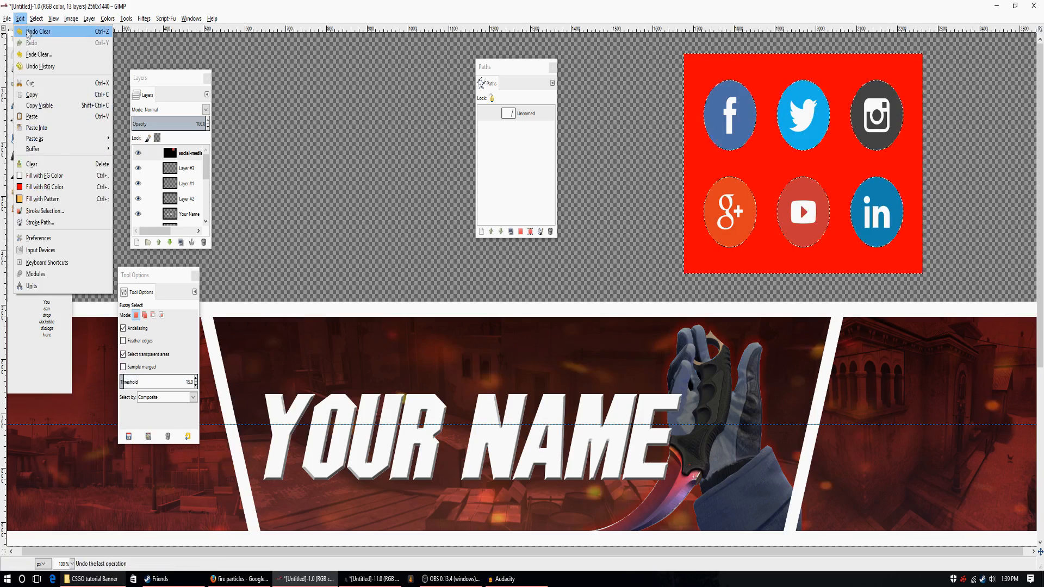
click(44, 187)
Swap the foreground and background colors and set the foreground color to white.
click(48, 222)
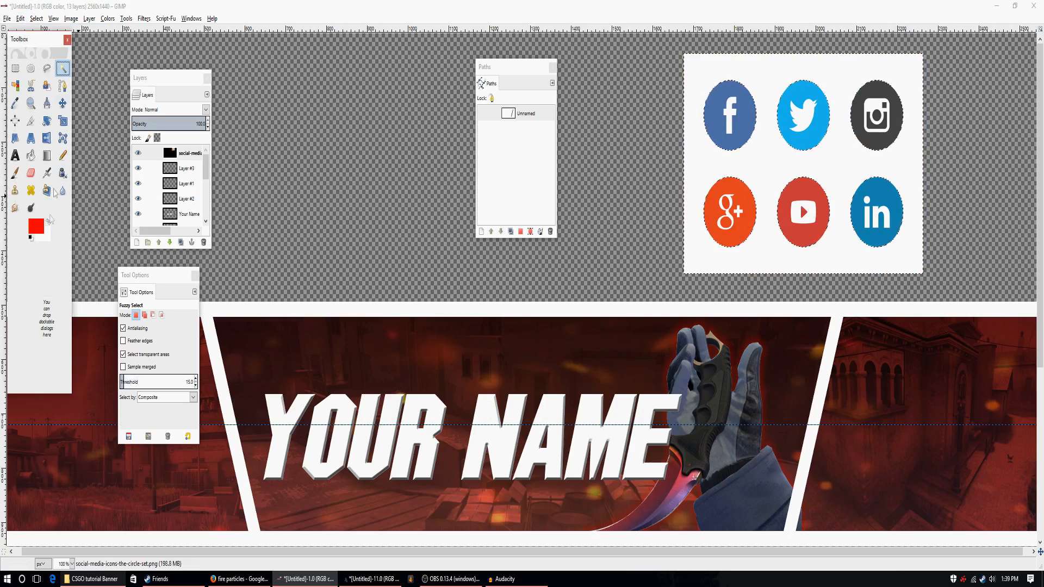
click(40, 228)
drag(72, 256, 122, 318)
click(129, 327)
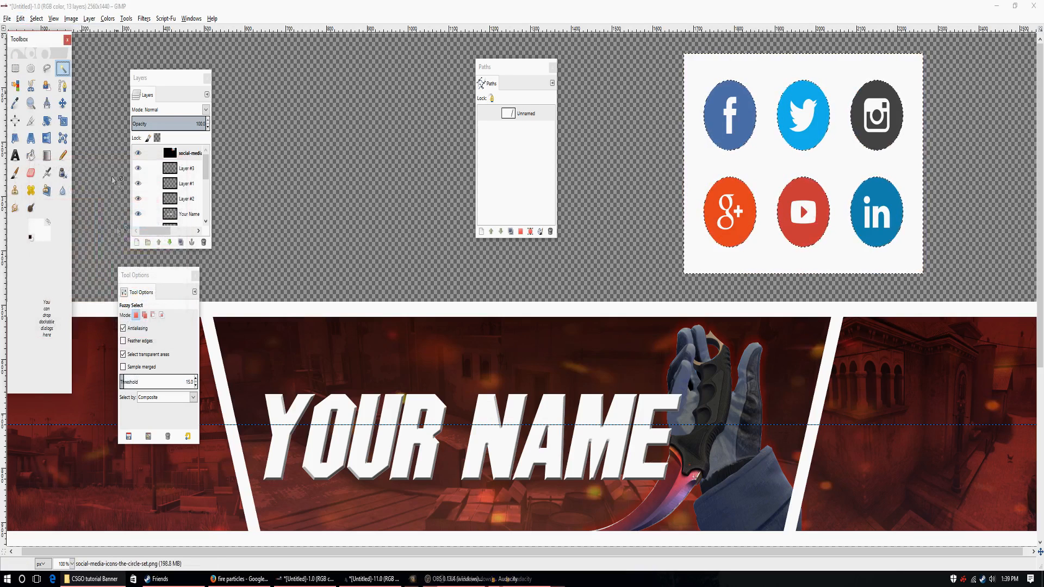
Add an alpha channel to the social media icons layer, clear its selected white background and drop the selection.
click(108, 19)
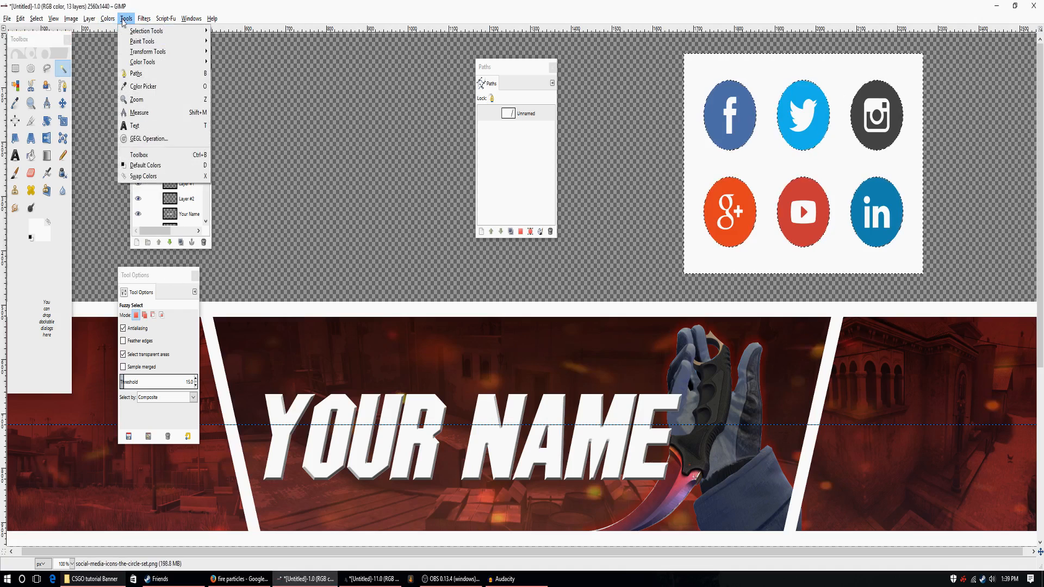
mouse_move(89, 19)
mouse_move(112, 137)
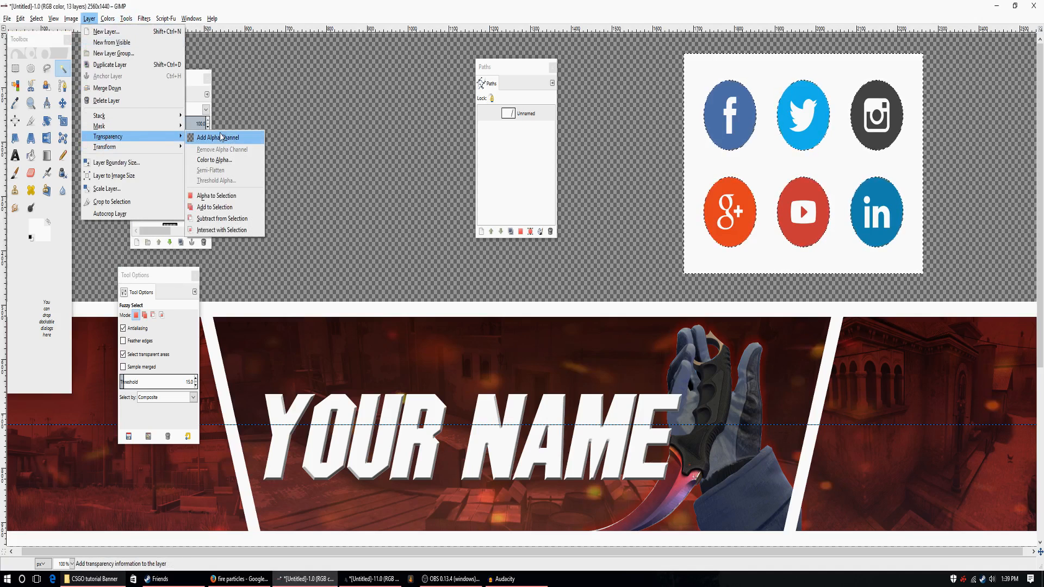
click(222, 137)
key(Delete)
click(631, 155)
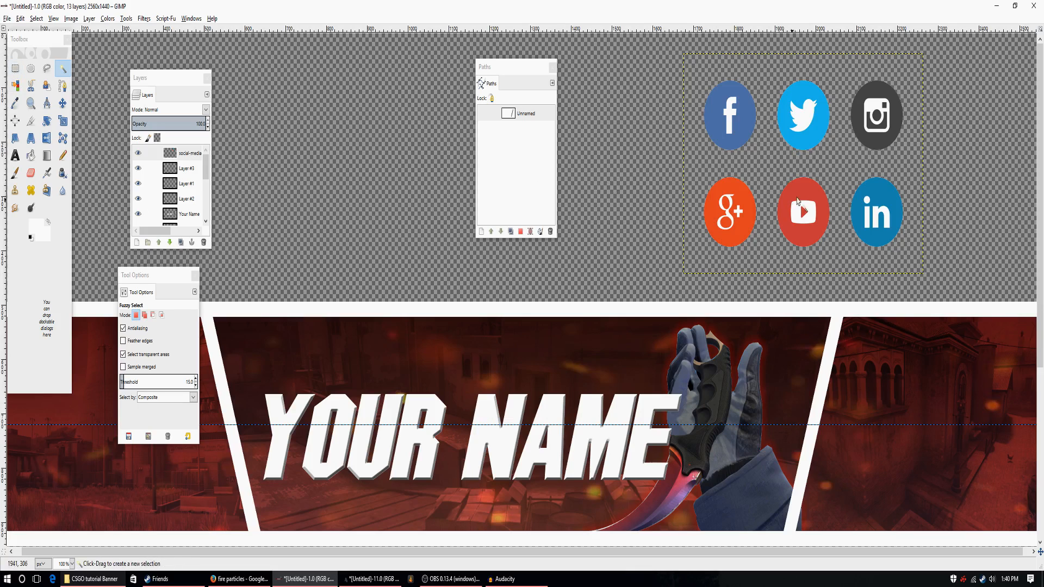
Rectangle-select the lower row of icons (Google+, YouTube, LinkedIn) on the social media icons layer and delete it.
click(16, 68)
drag(637, 272, 982, 161)
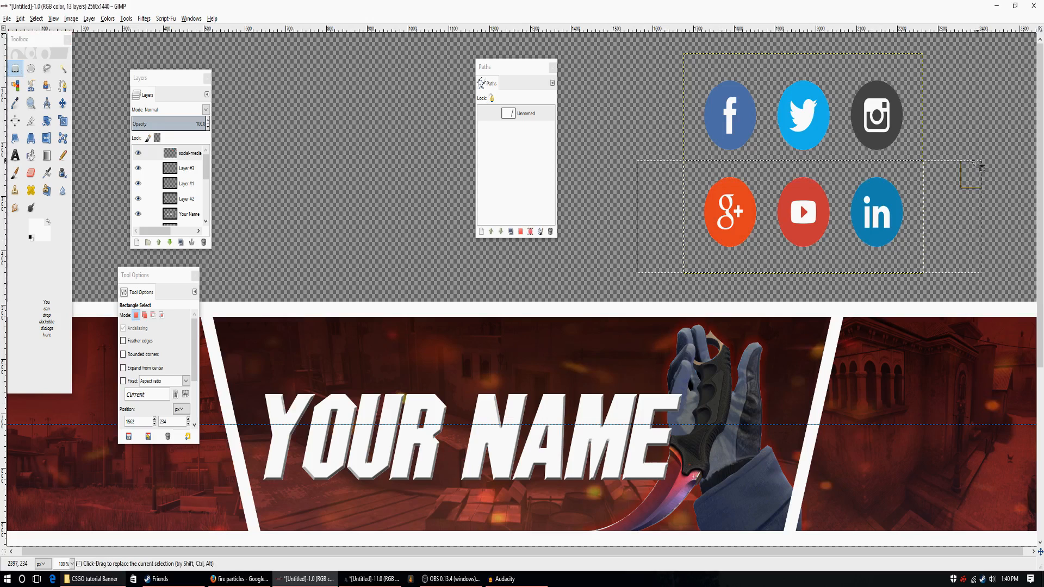
key(Delete)
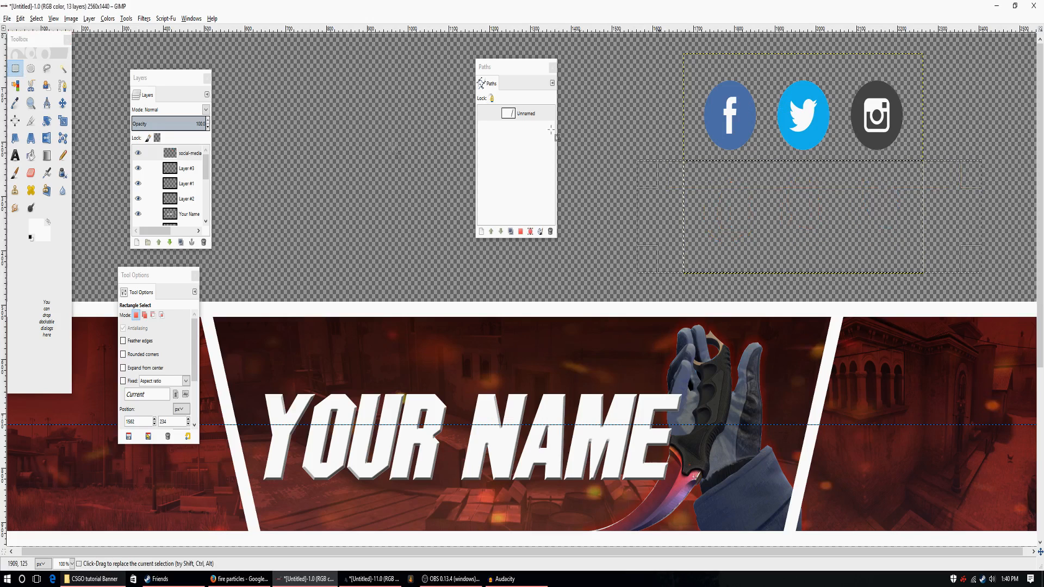
Back out of scaling the selected area and drop the rectangle selection on the icons layer.
click(817, 140)
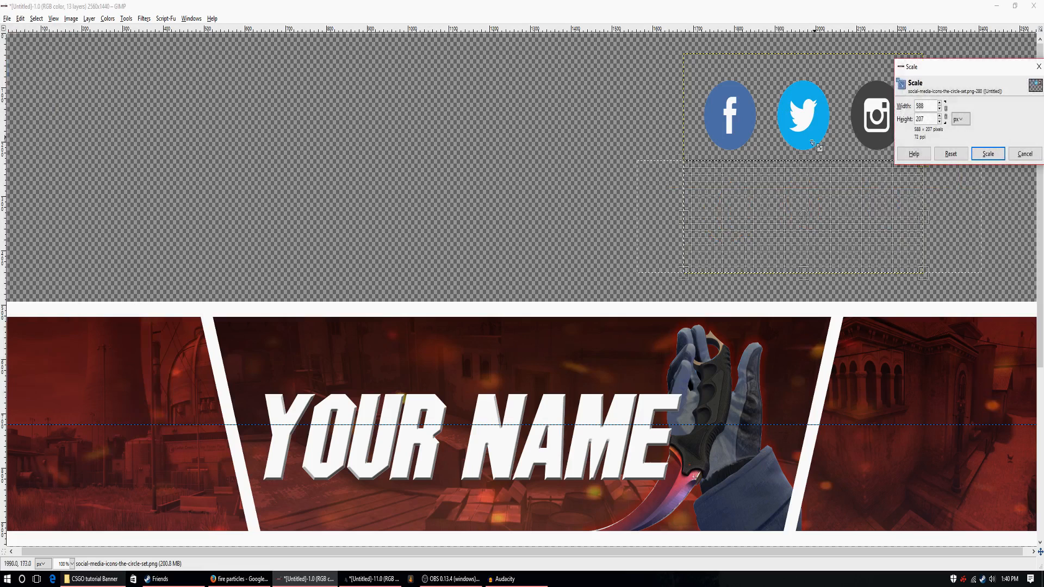
click(989, 155)
click(185, 153)
click(63, 68)
click(90, 78)
click(62, 121)
click(821, 126)
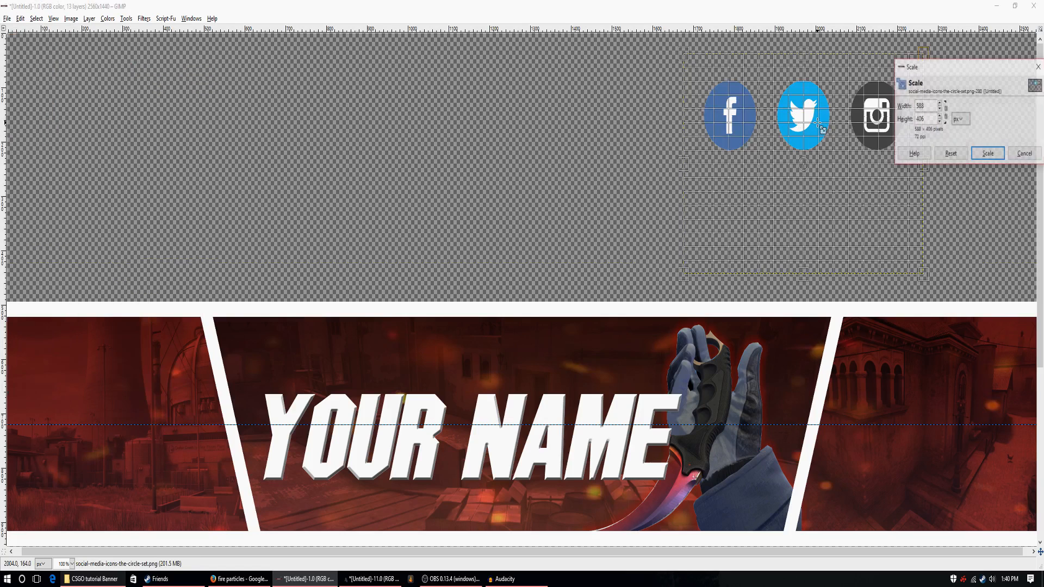
drag(984, 82, 489, 130)
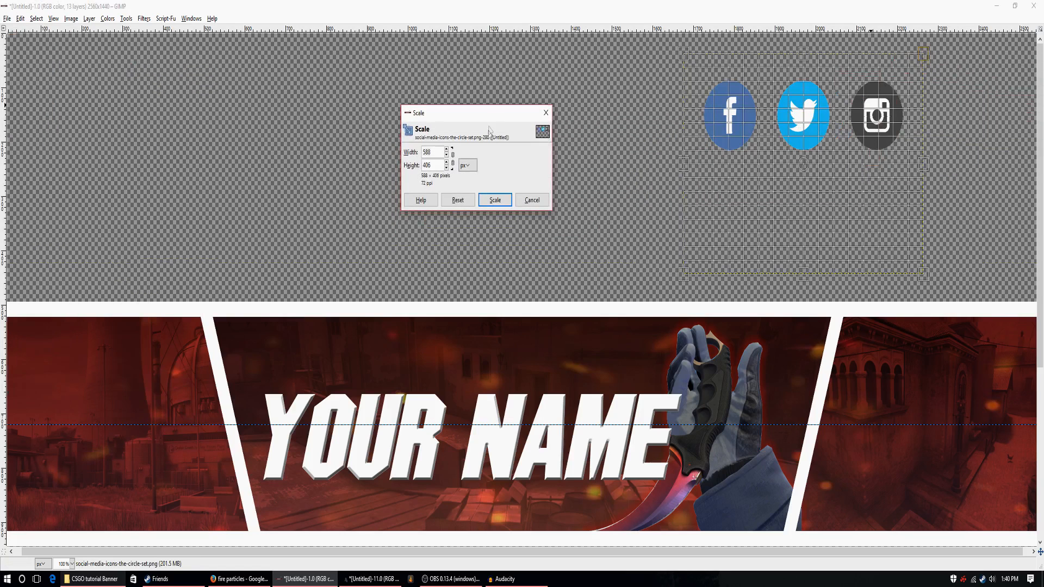
click(532, 200)
Scale the social media icons layer down to 253 × 175 px with its aspect ratio kept.
scroll(186, 386, down, 2)
click(123, 424)
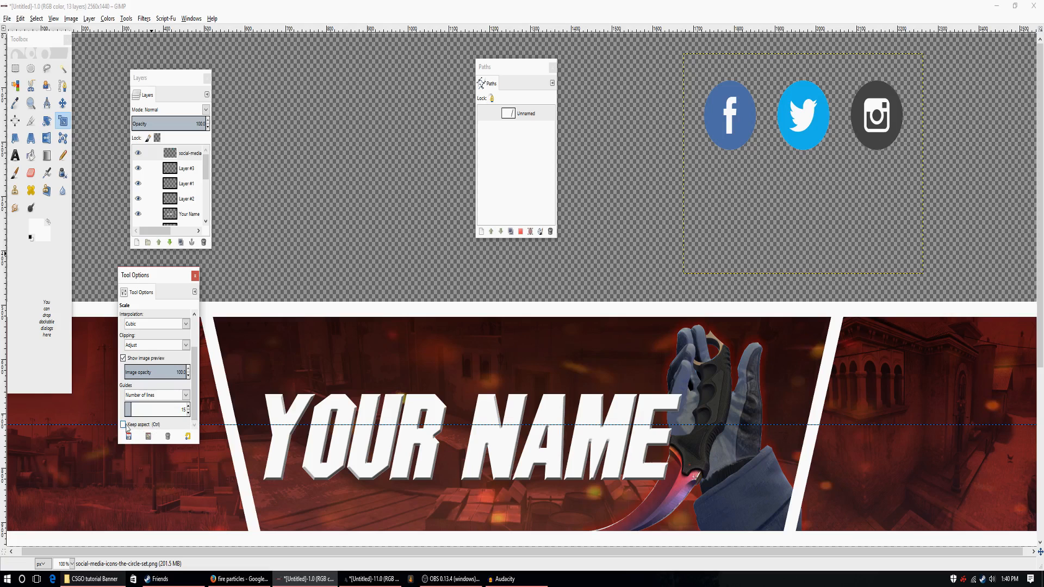
click(807, 136)
drag(921, 57, 830, 181)
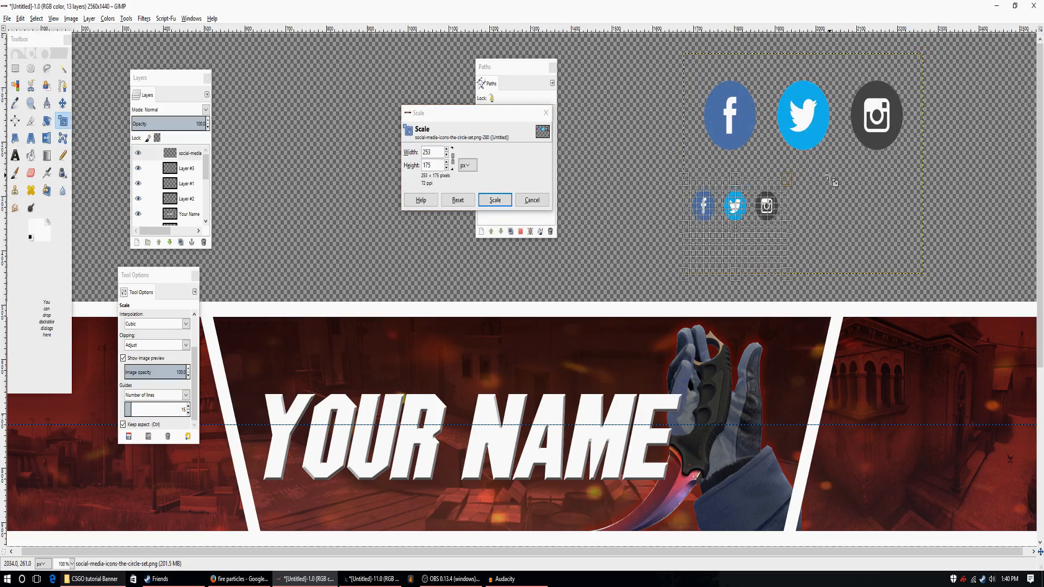
click(490, 199)
Move the three small icons into the upper-right corner of the banner's red strip.
key(m)
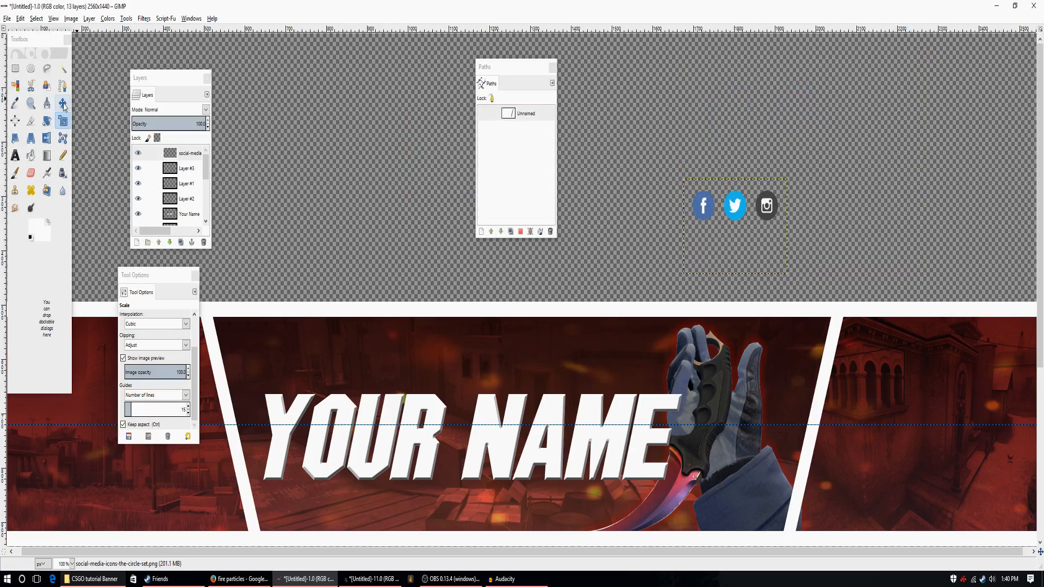
drag(741, 212, 786, 92)
scroll(609, 333, down, 5)
key(ctrl+z)
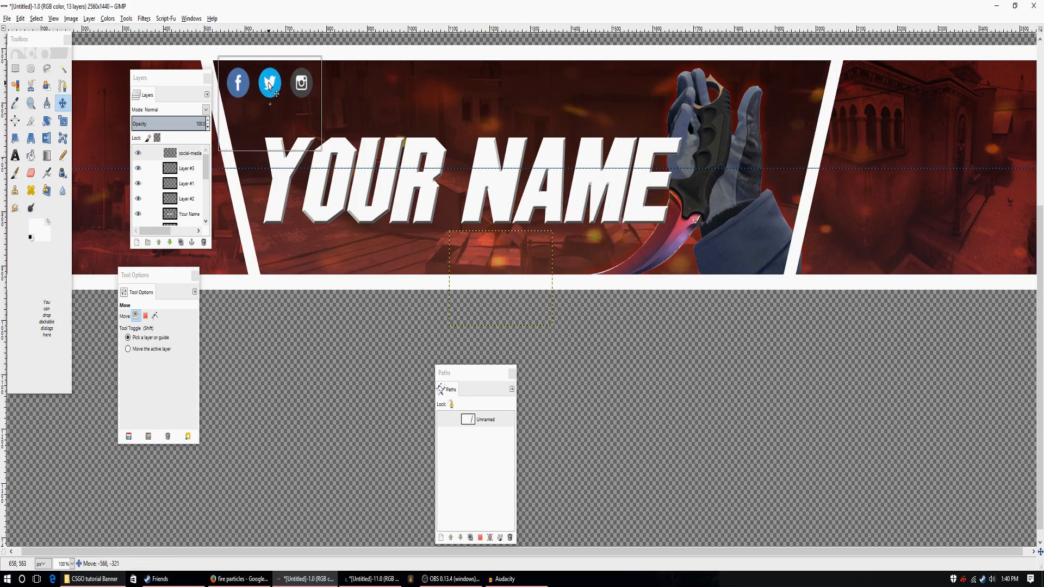
drag(943, 228, 963, 230)
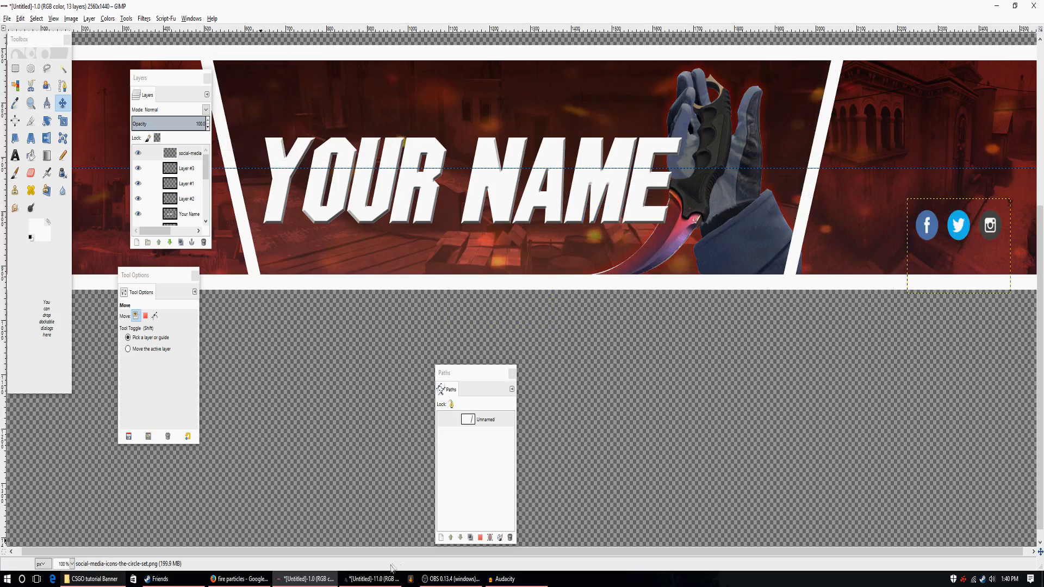
click(71, 564)
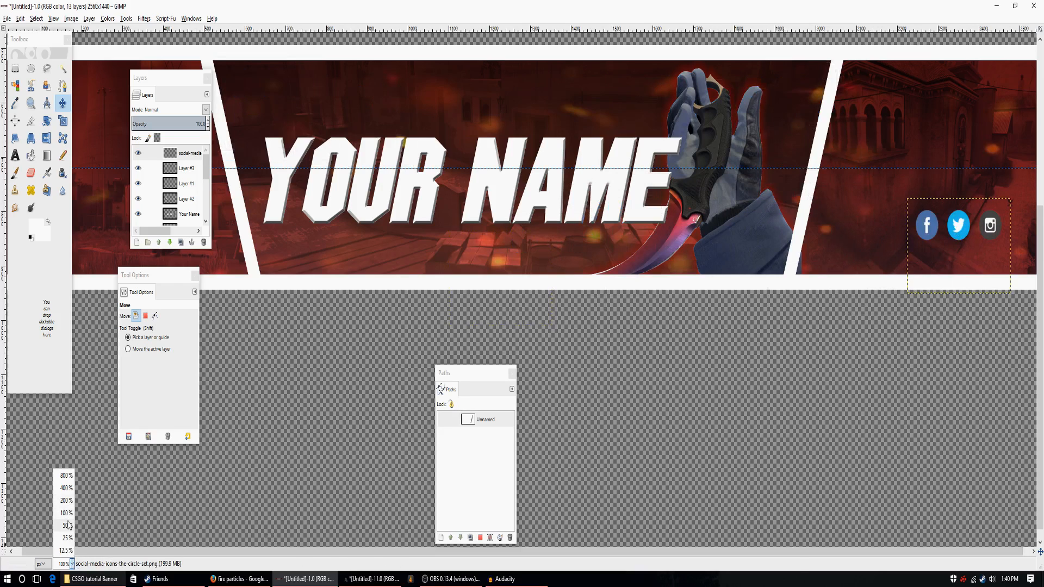
click(66, 525)
drag(741, 319, 761, 250)
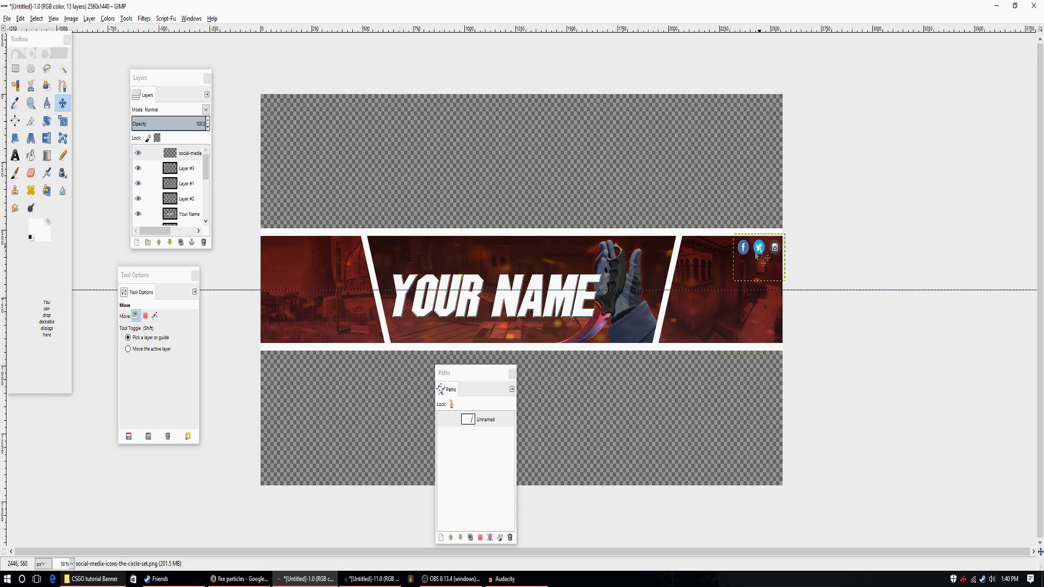
Desaturate the social media icons, basing the shade of gray on Luminosity.
click(133, 20)
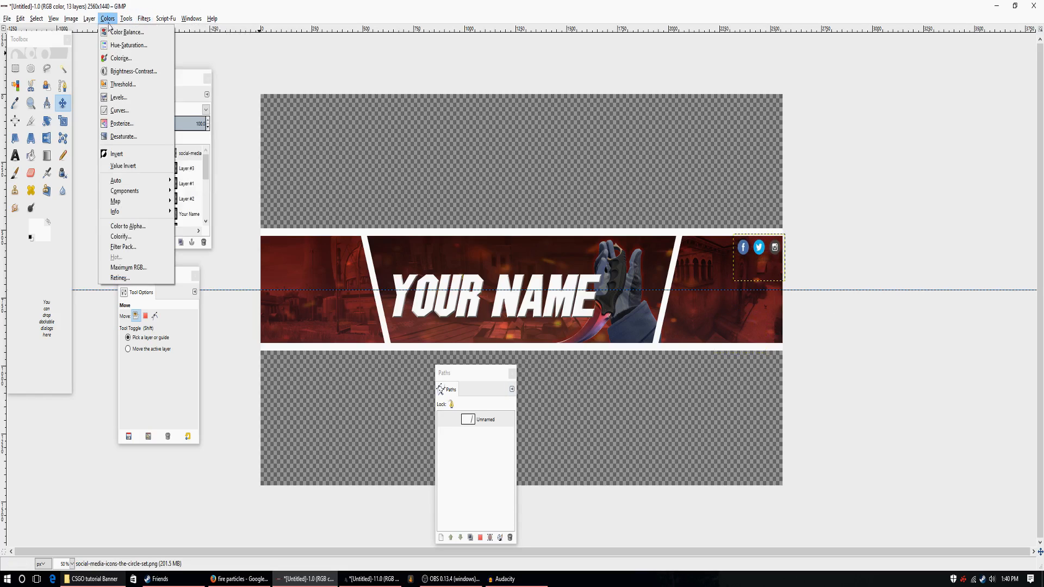
click(124, 137)
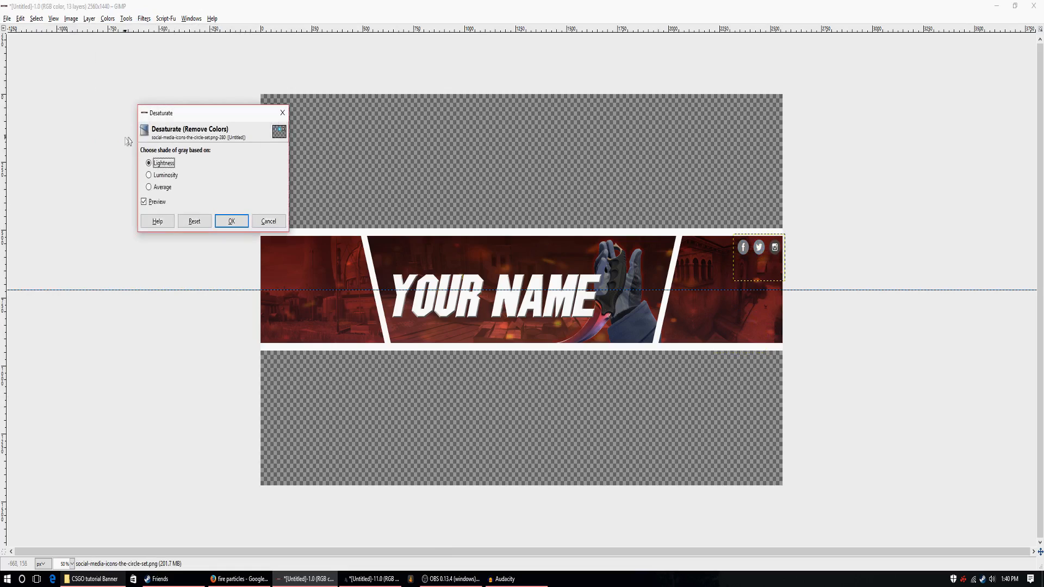
click(149, 176)
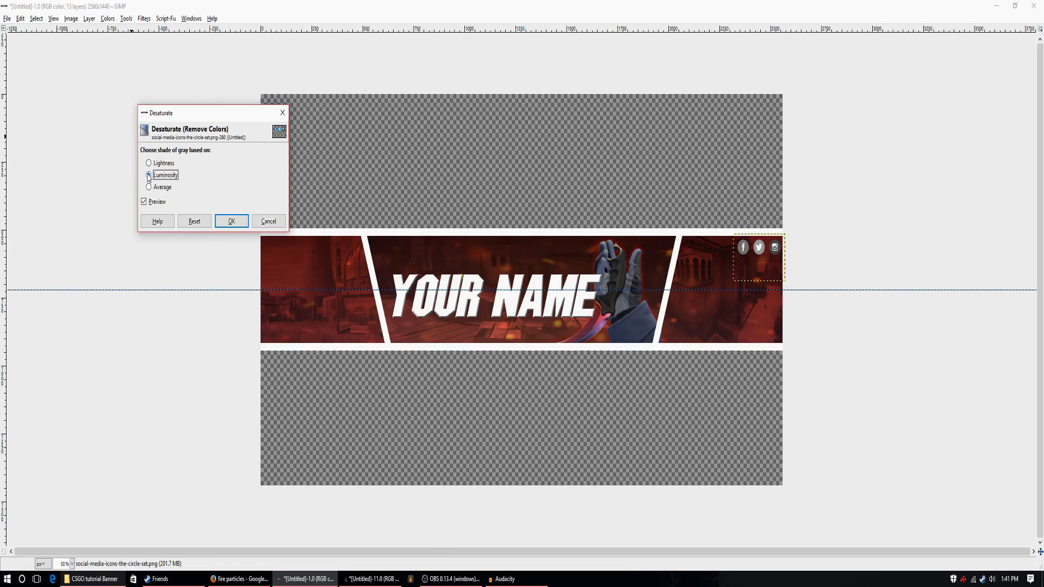
click(152, 165)
click(149, 176)
click(149, 164)
click(148, 176)
click(149, 164)
click(149, 175)
click(228, 221)
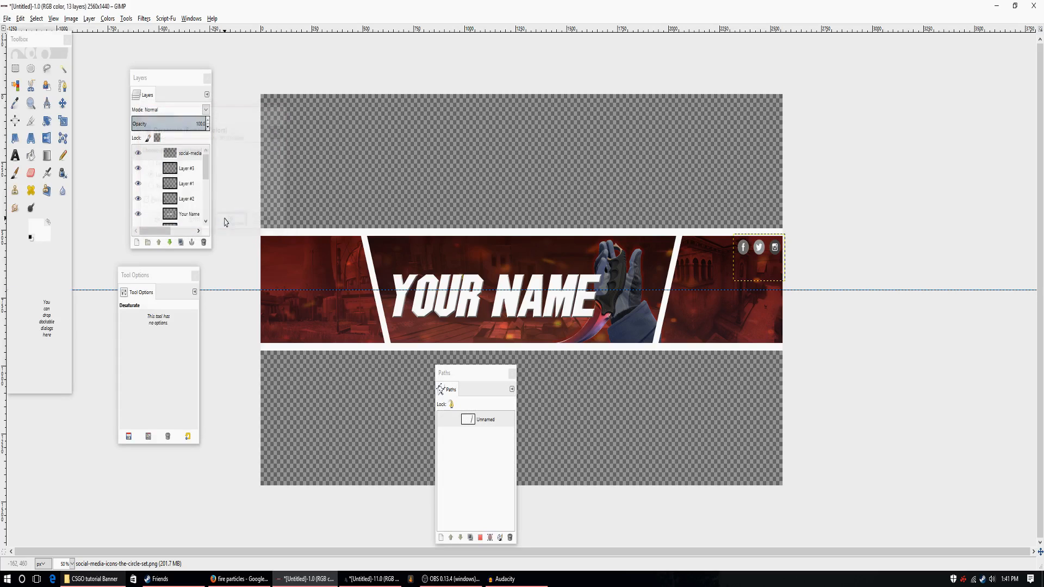
Add a red outer glow to the icons with opacity 75 and size 16, merged with the layer.
drag(484, 374, 909, 220)
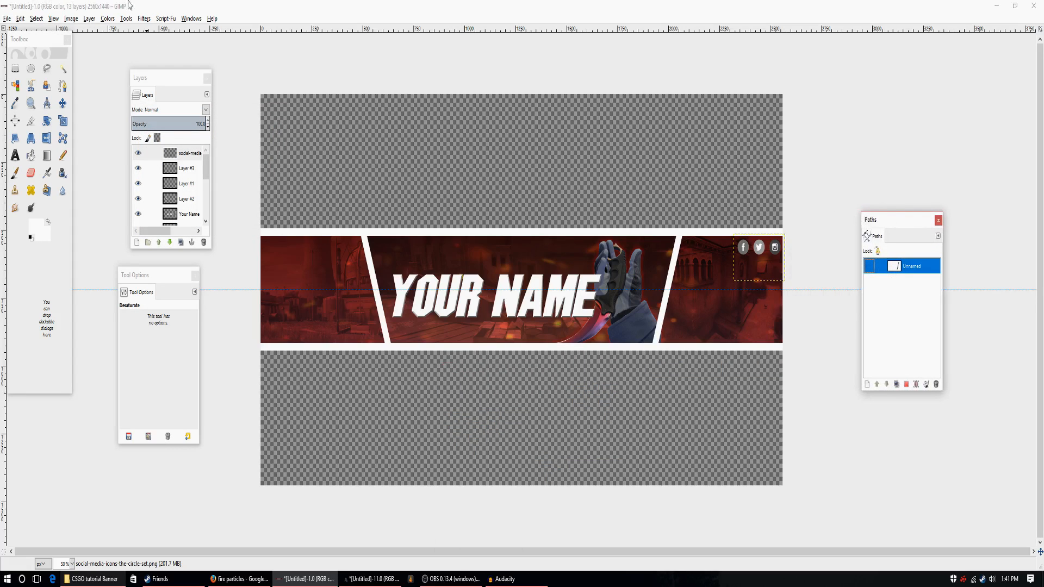
click(165, 19)
mouse_move(188, 30)
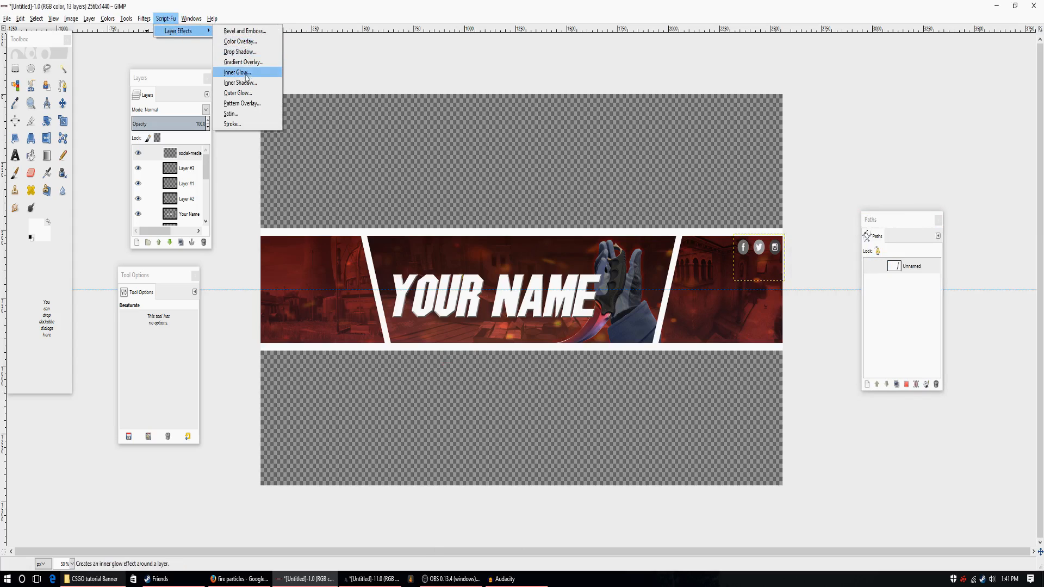
click(237, 93)
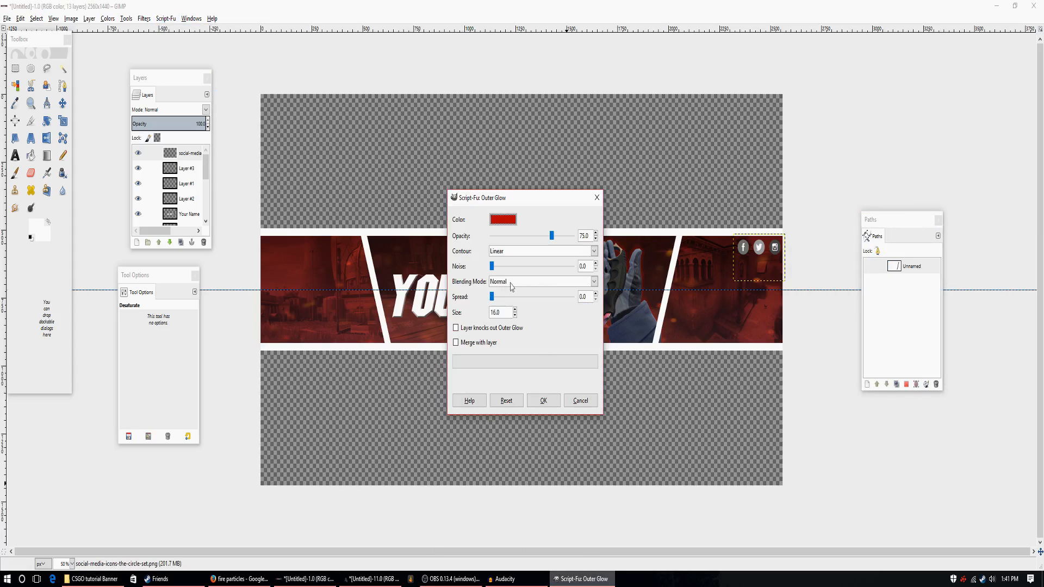
click(457, 343)
click(543, 403)
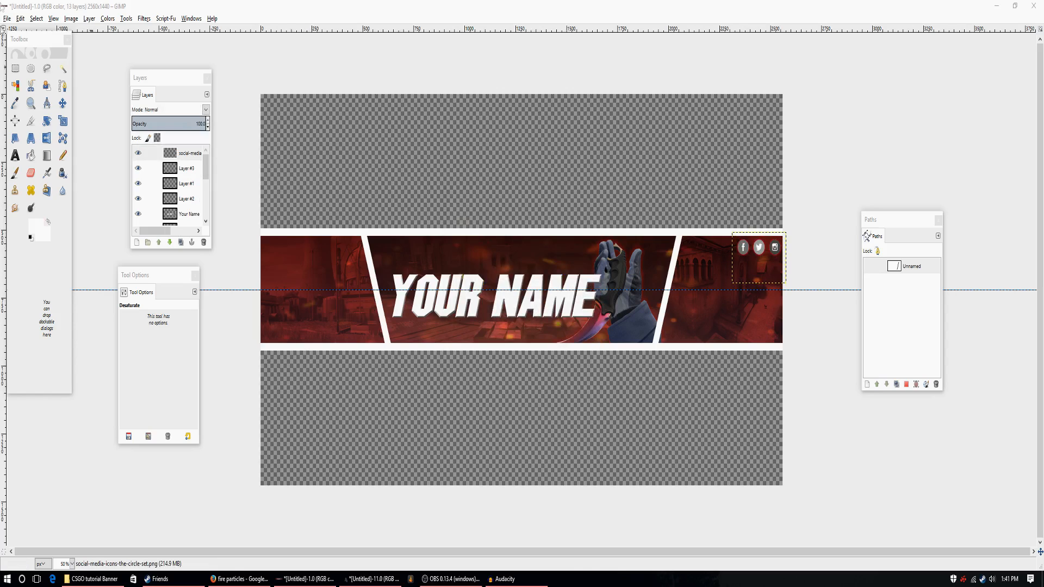
Open Mirage.png from the CSGO tutorial Banner folder as a new layer.
click(7, 18)
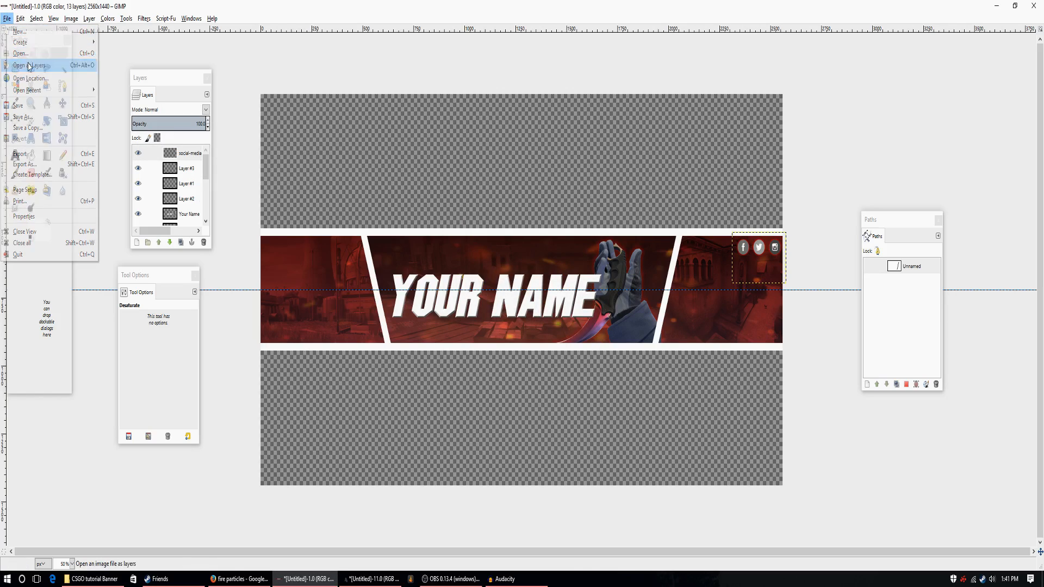
click(24, 62)
key(Up)
key(Up)
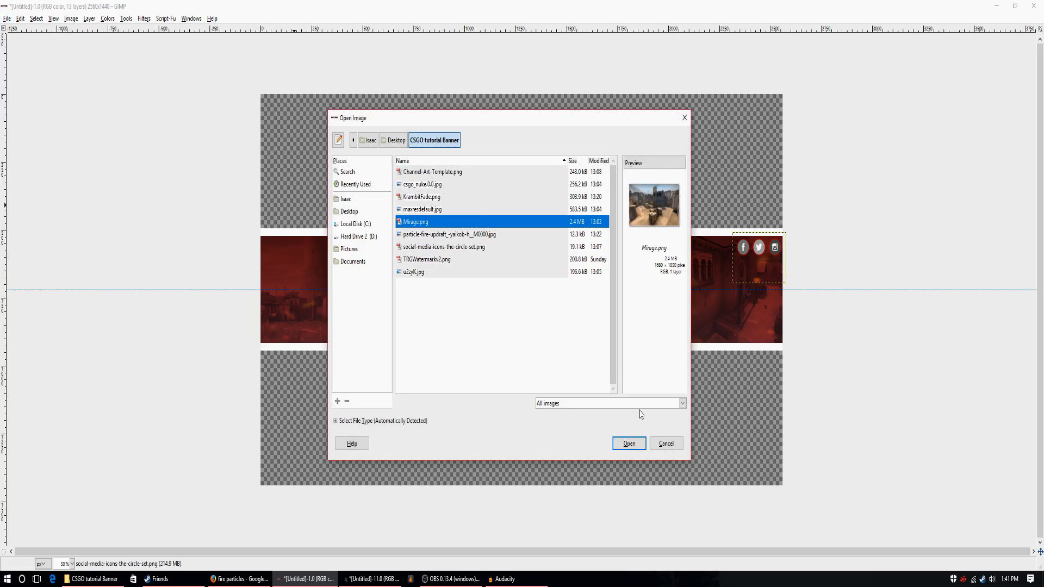
click(634, 446)
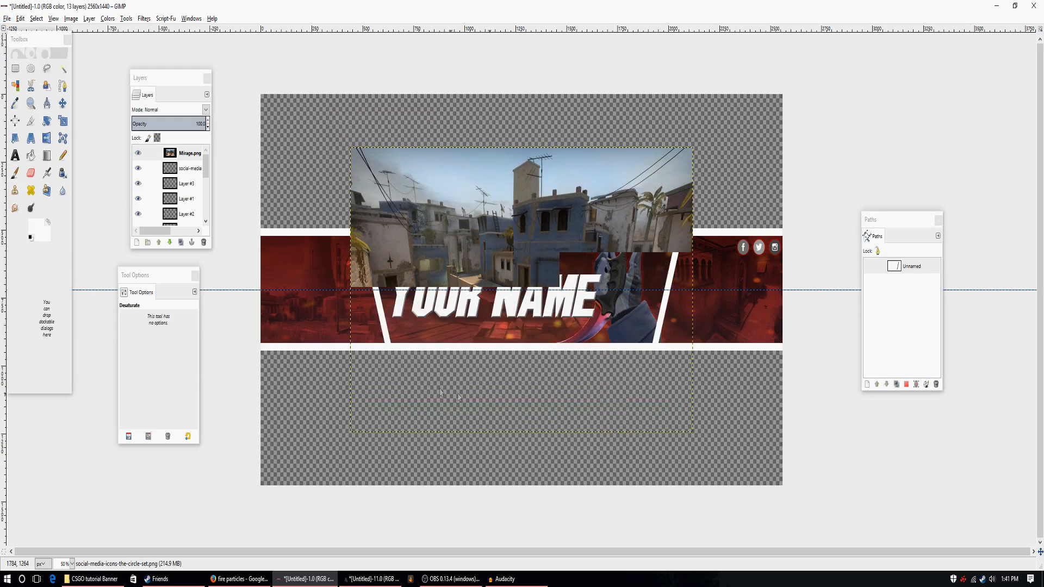
Lower the new Mirage layer in the stack to directly above the channel art template layer.
click(170, 242)
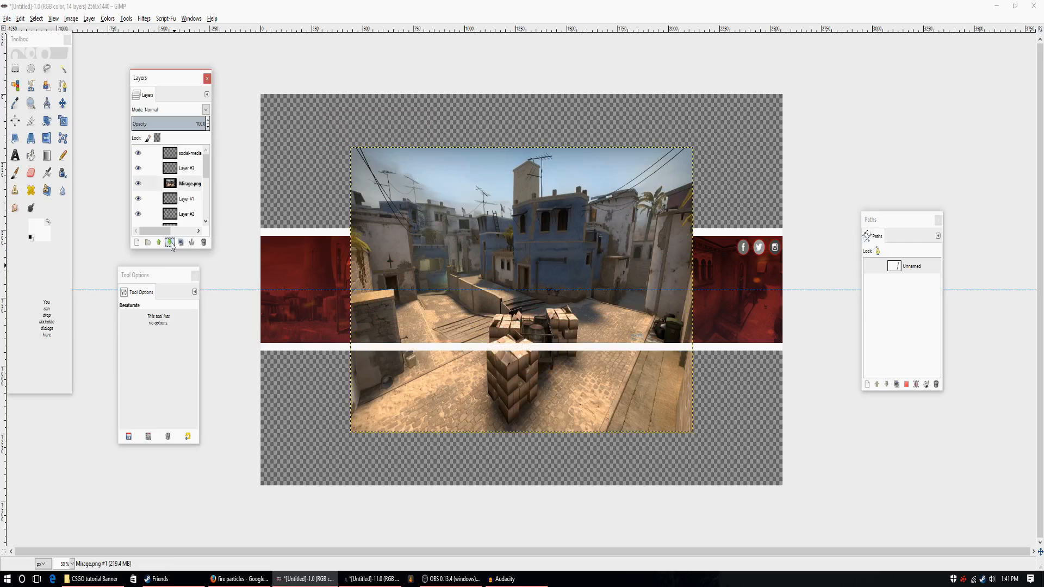
click(170, 243)
click(171, 242)
click(170, 242)
click(170, 242)
click(170, 242)
click(159, 243)
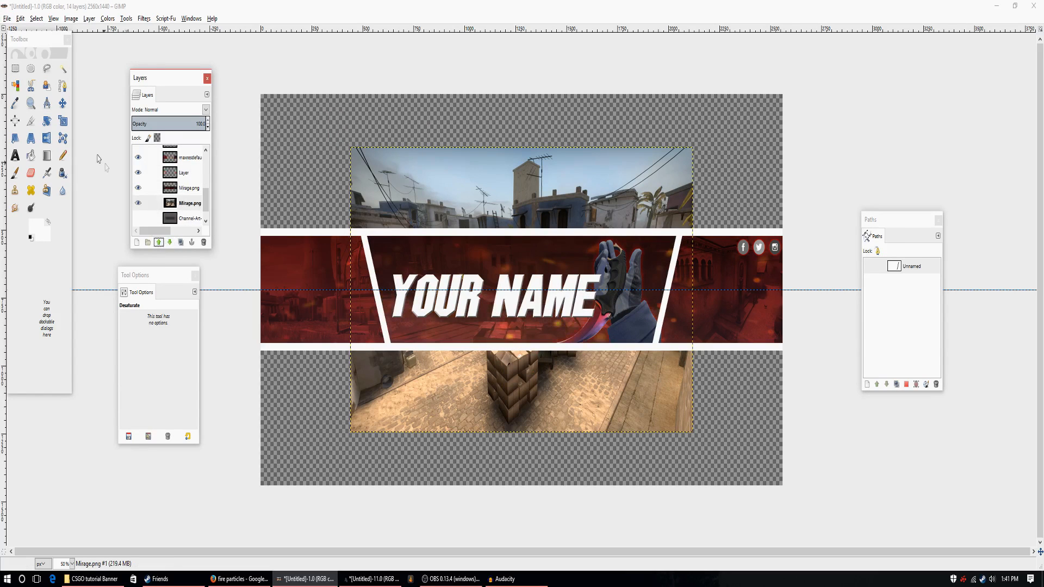
Scale the new Mirage layer up to 2646 × 1654 px and move it to cover the whole canvas.
click(62, 120)
click(354, 155)
drag(353, 150, 234, 65)
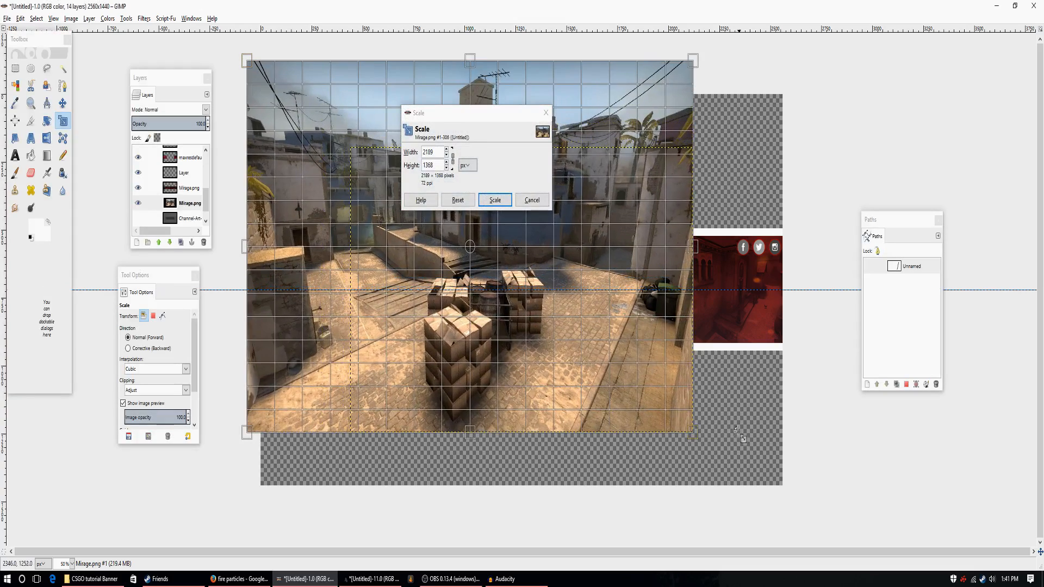
drag(701, 439, 838, 514)
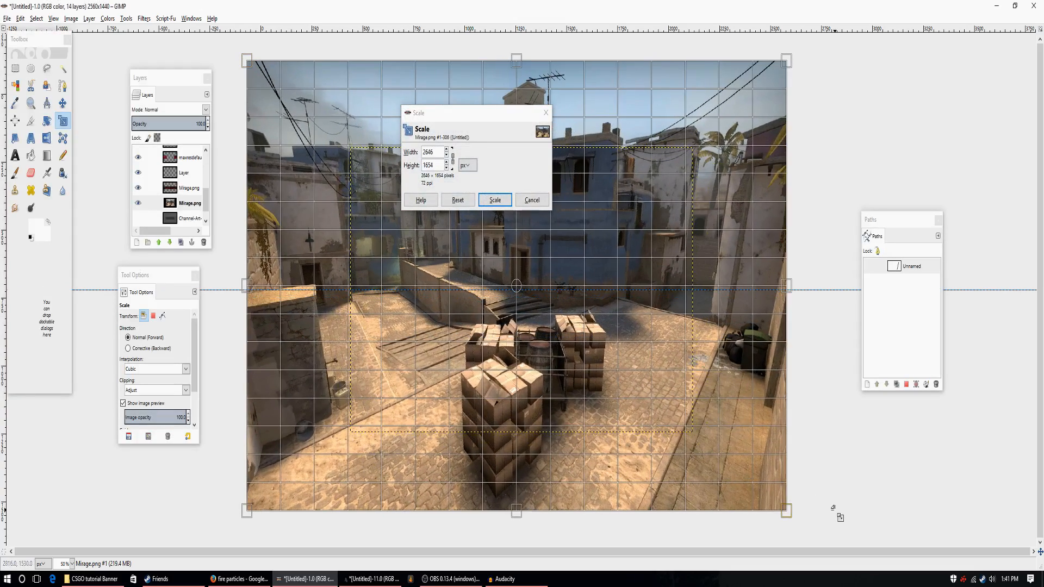
click(505, 202)
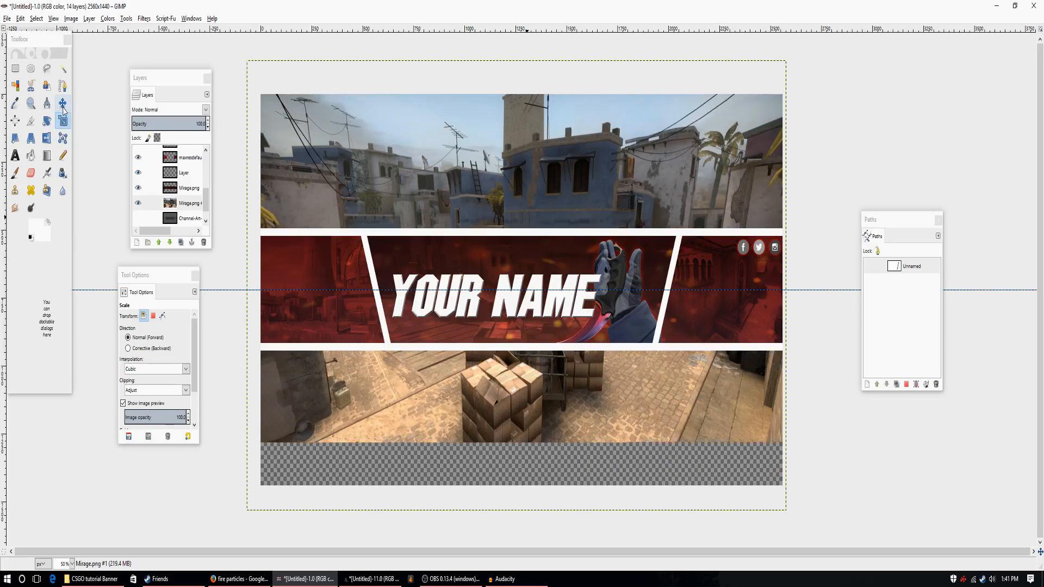
click(63, 104)
drag(502, 176, 506, 180)
Colorize the background Mirage layer red with hue 360, saturation 55 and slightly reduced lightness.
click(109, 19)
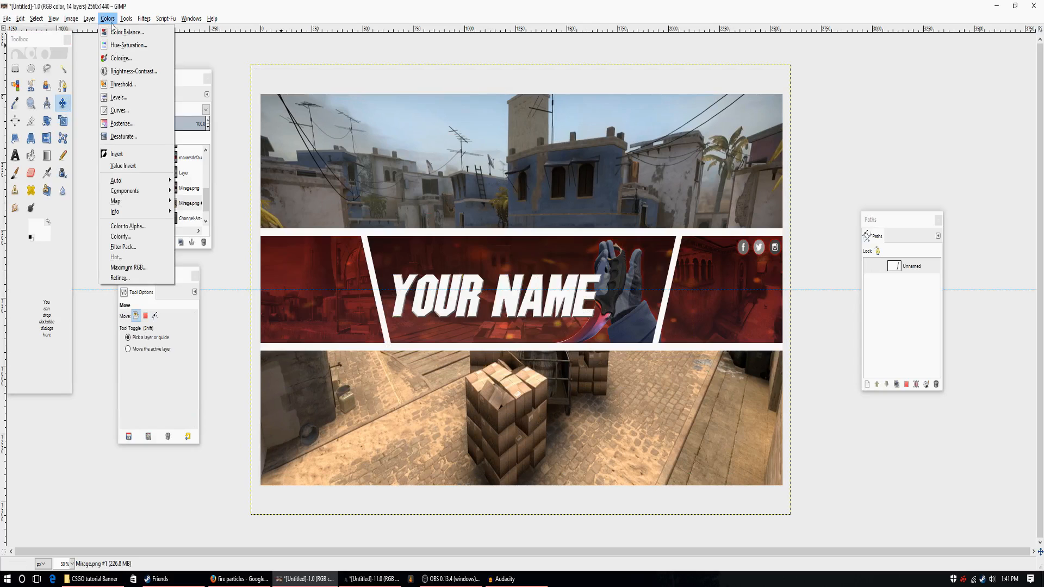
click(128, 55)
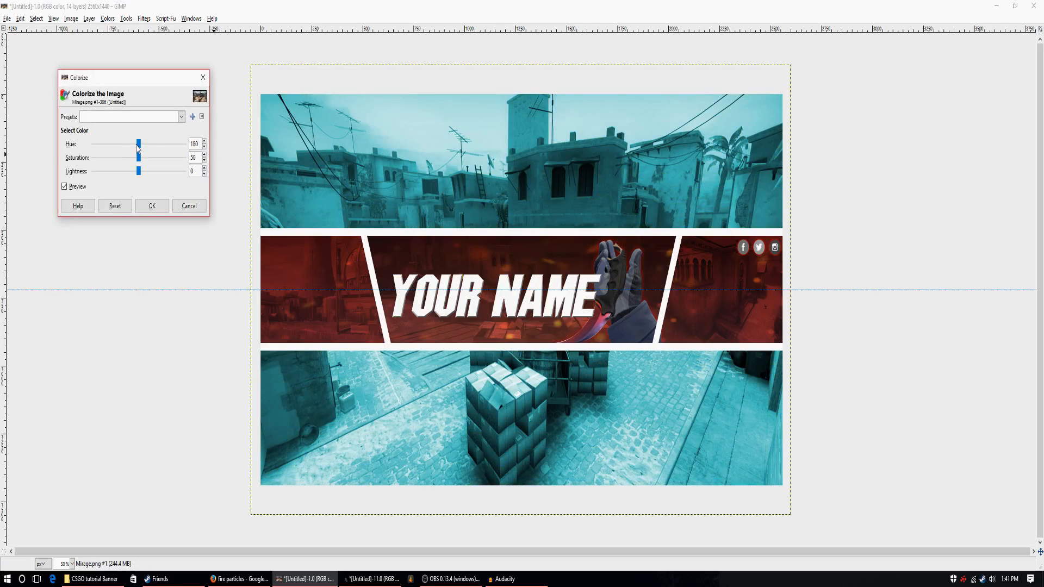
drag(140, 144, 185, 144)
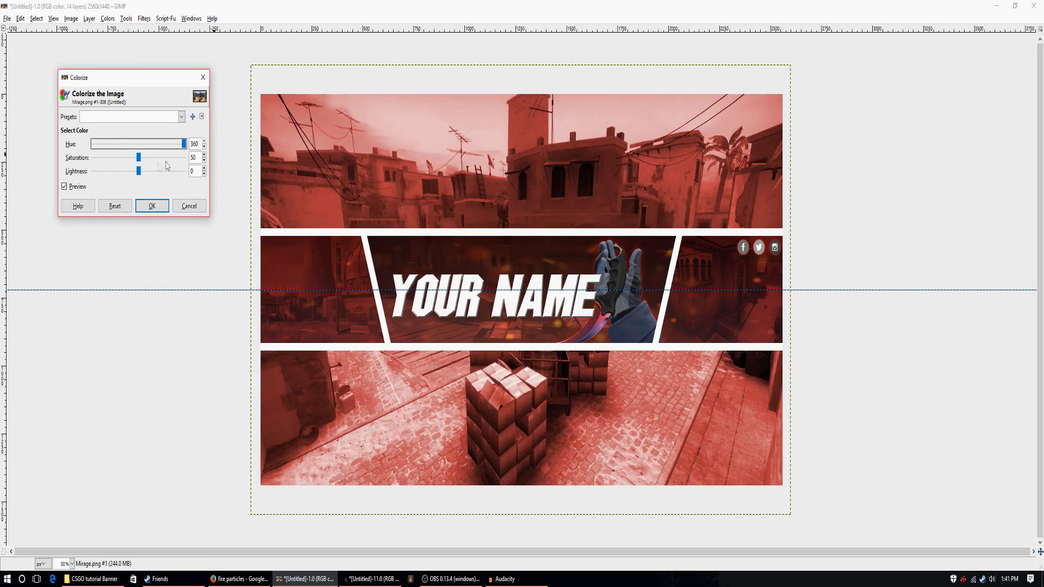
mouse_move(118, 159)
mouse_down()
mouse_move(146, 166)
mouse_move(121, 177)
mouse_up()
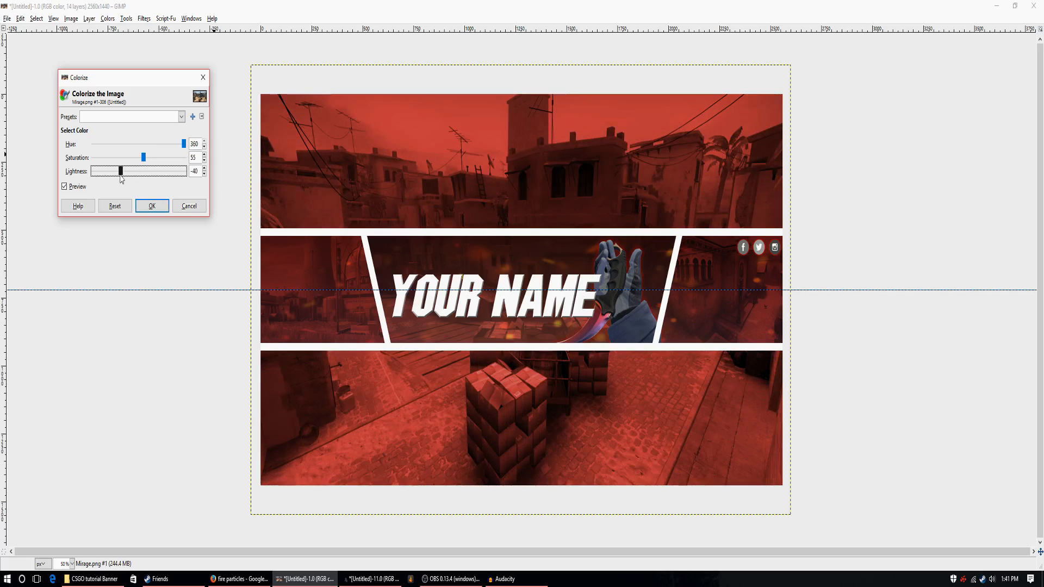
drag(121, 177, 131, 179)
click(151, 202)
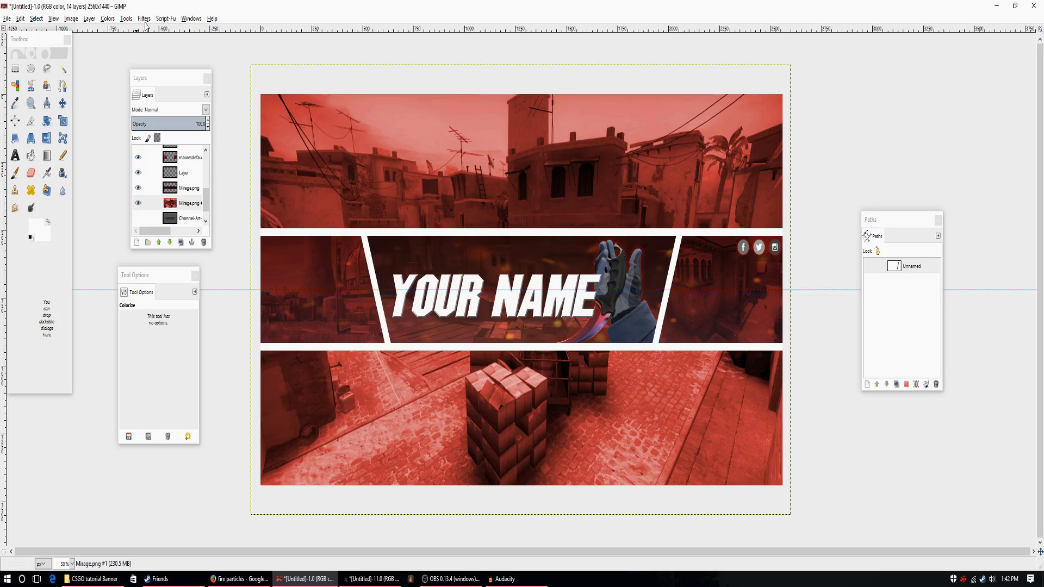
Apply a Gaussian blur to the red background Mirage layer using the RLE method.
click(144, 19)
mouse_move(171, 87)
click(279, 91)
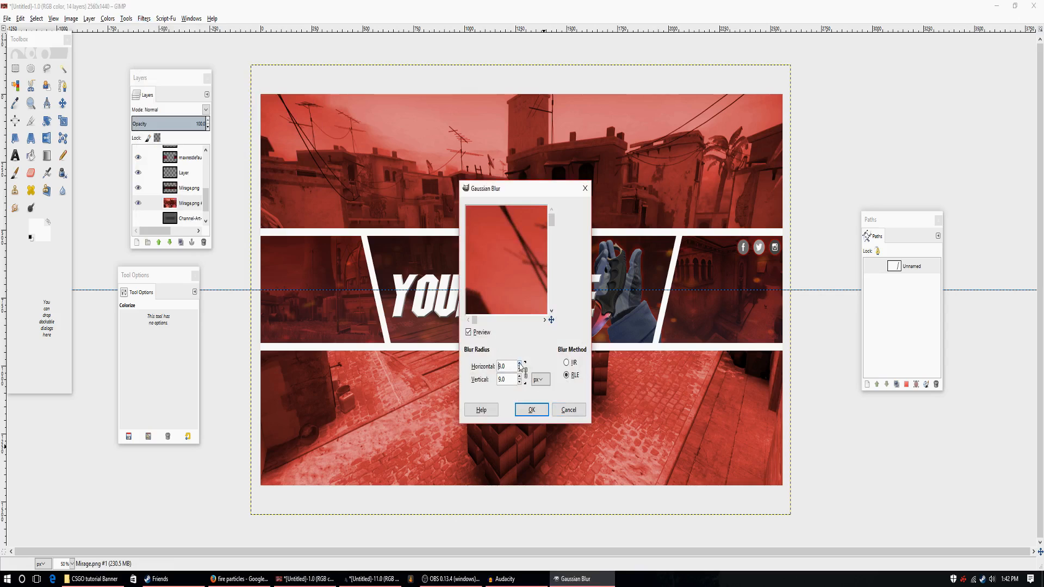
click(525, 408)
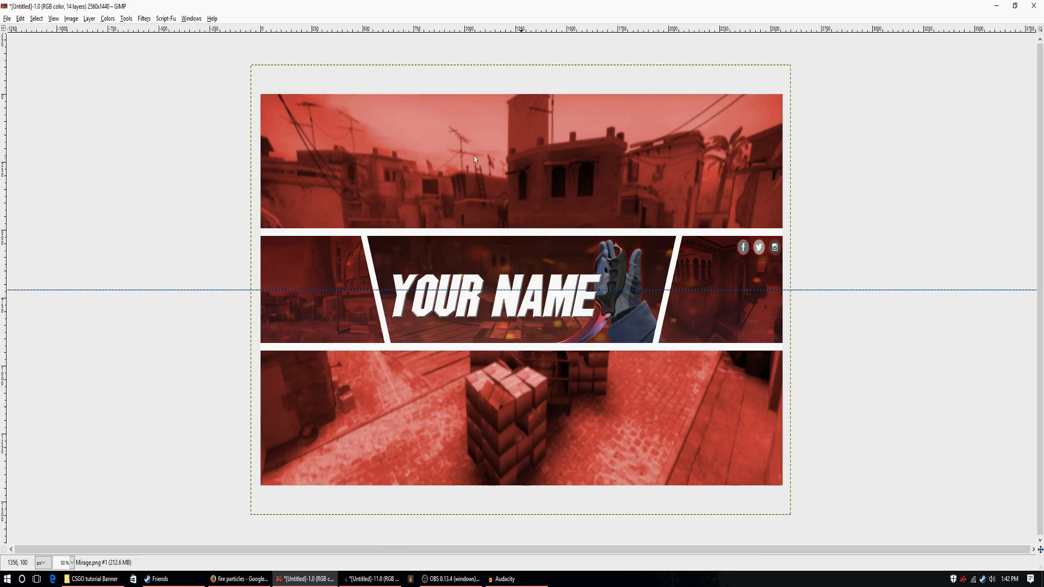
Add a new transparent layer directly above the Background layer.
key(Tab)
click(164, 18)
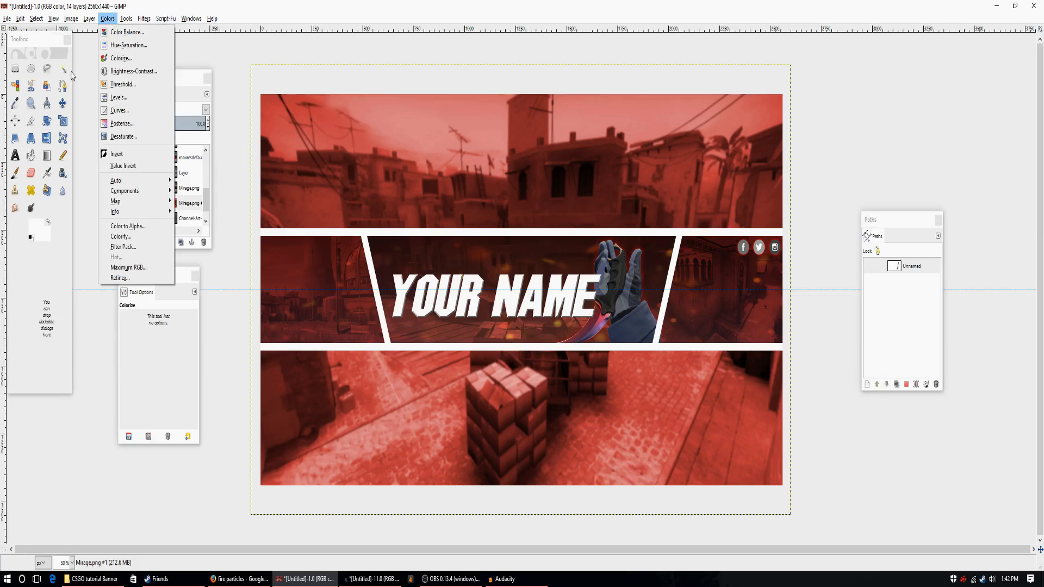
click(194, 71)
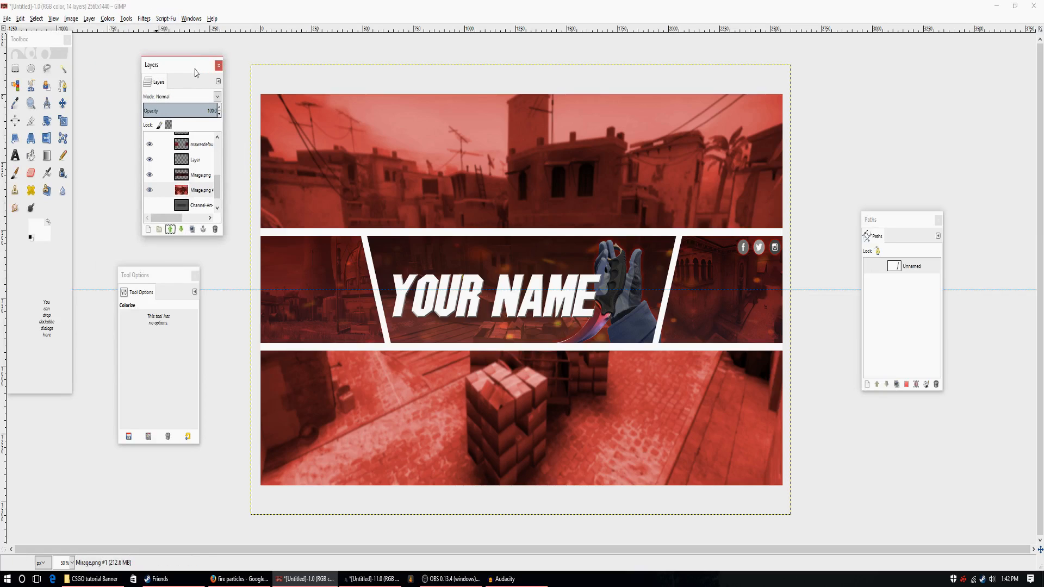
scroll(209, 175, down, 2)
click(201, 205)
scroll(205, 165, up, 4)
scroll(205, 162, up, 5)
click(202, 144)
scroll(203, 154, down, 9)
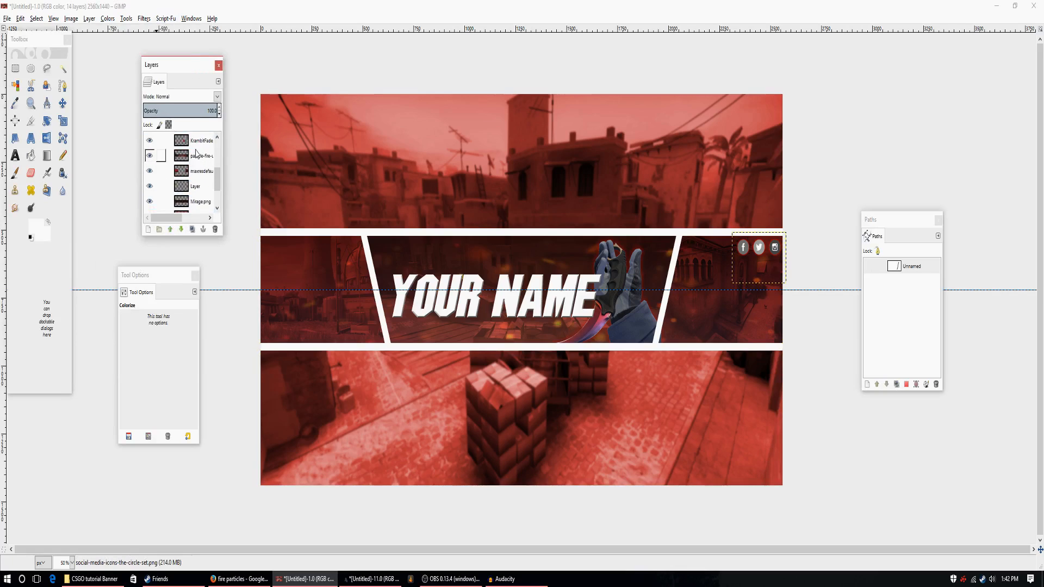
click(200, 191)
click(200, 205)
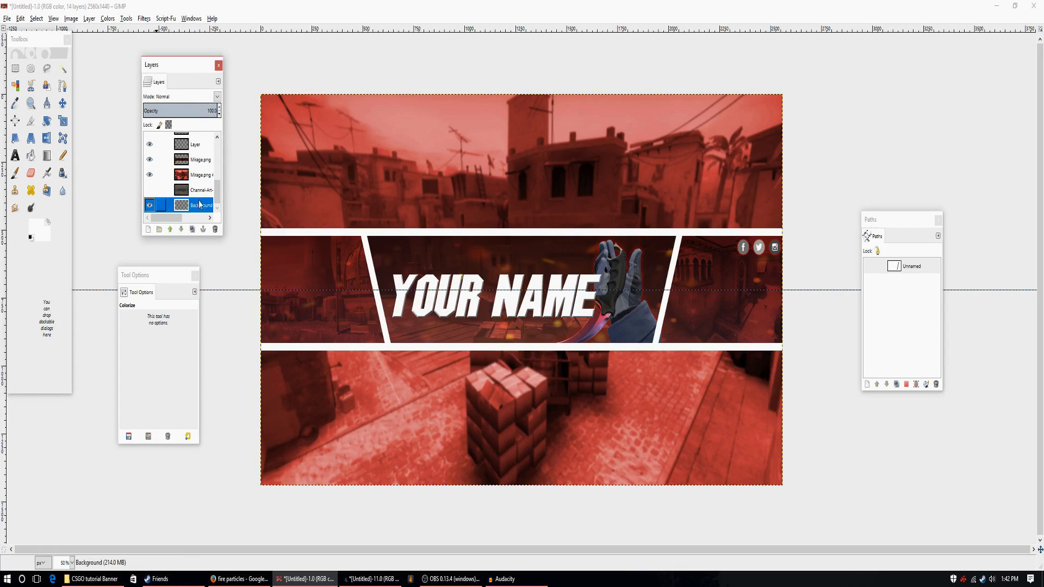
click(148, 229)
click(137, 273)
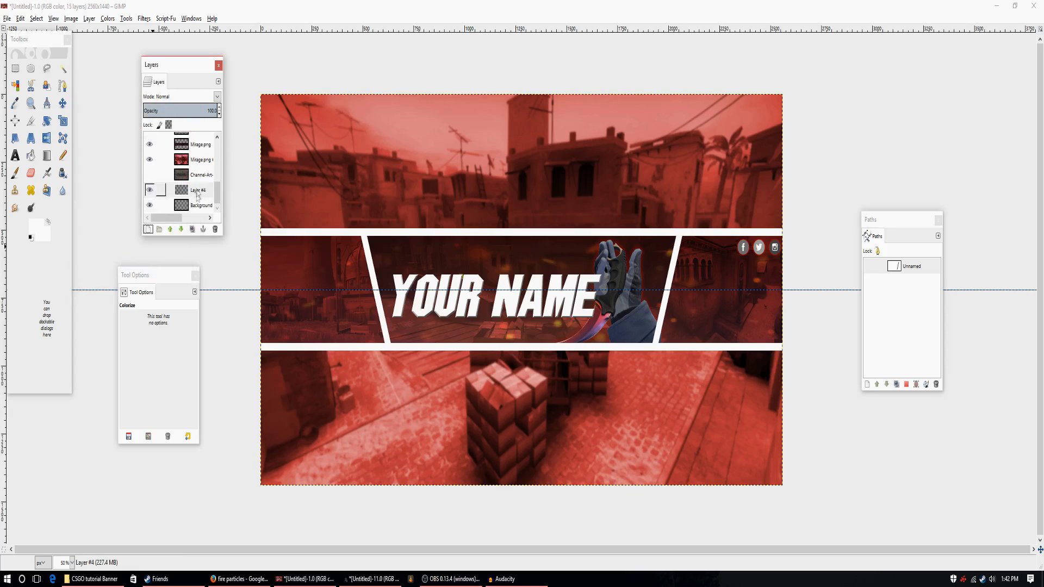
Raise the new transparent layer to directly above the blurred red Mirage layer and keep it selected.
click(170, 228)
click(170, 229)
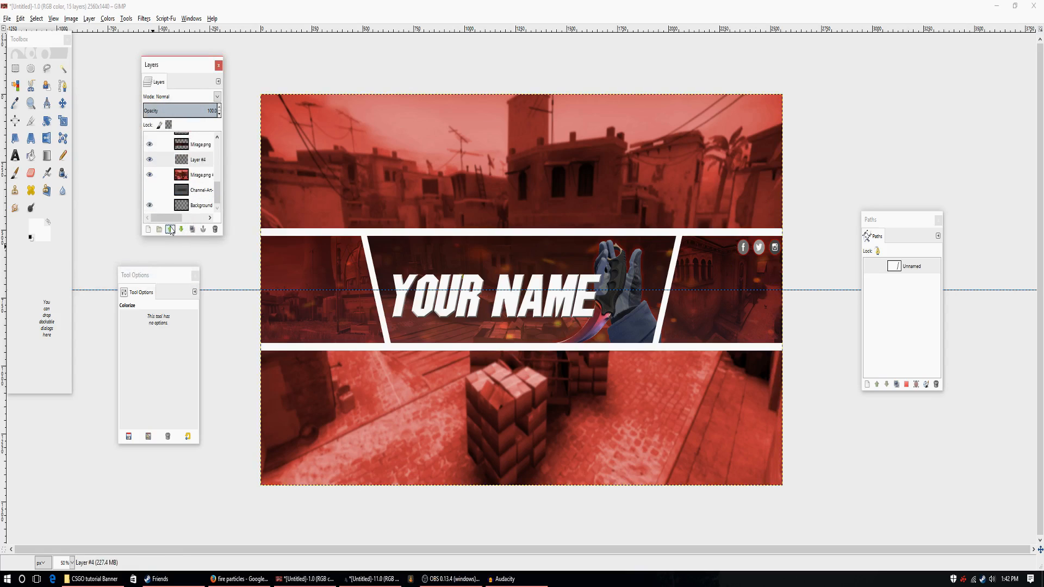
click(202, 177)
click(150, 175)
click(150, 175)
click(200, 160)
Select a full-width rectangular band ending at the upper white border, and set the Blend tool's foreground colour to black.
click(15, 68)
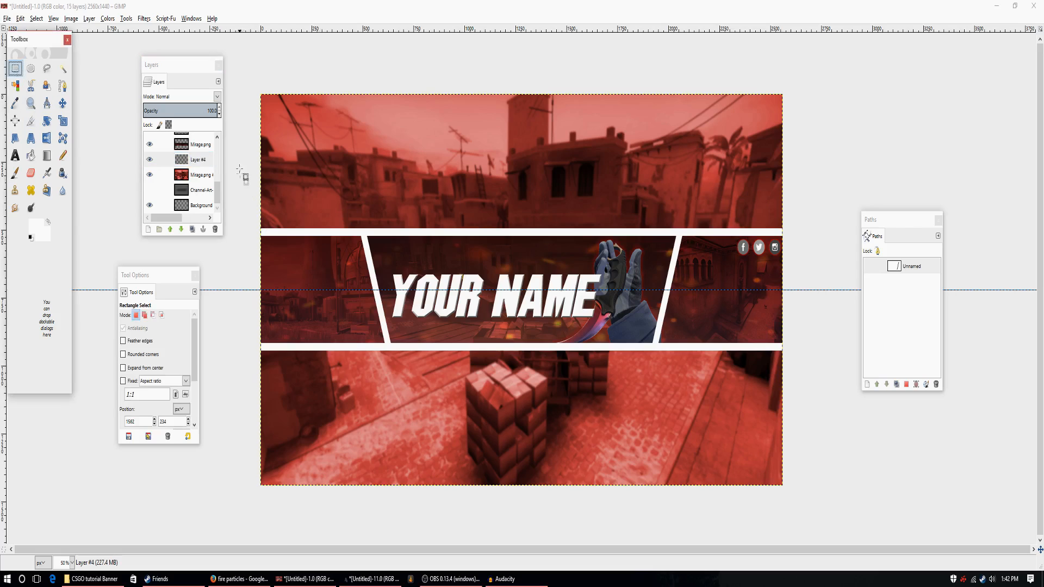
drag(237, 153, 815, 230)
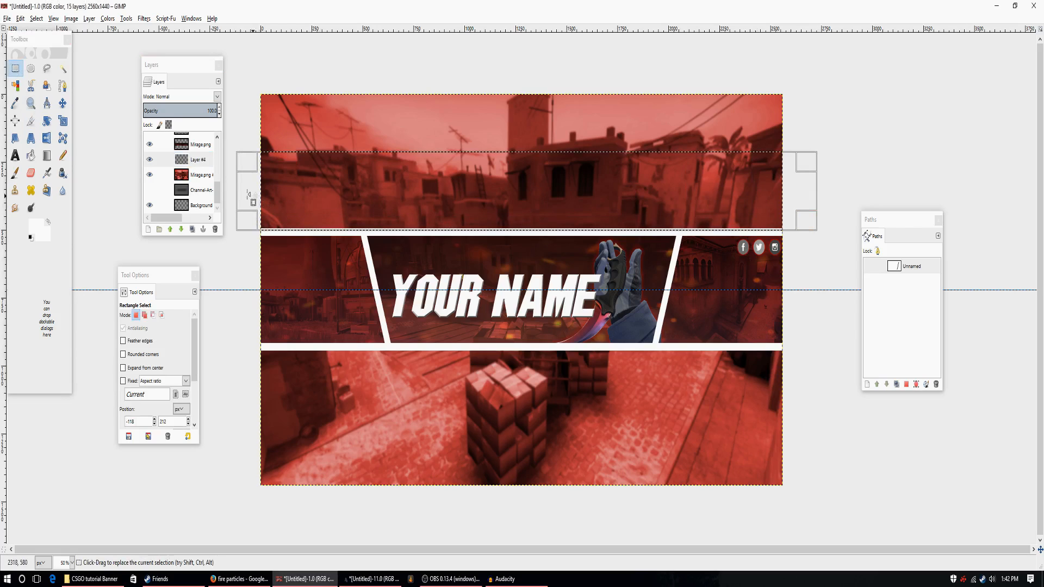
click(47, 155)
click(37, 228)
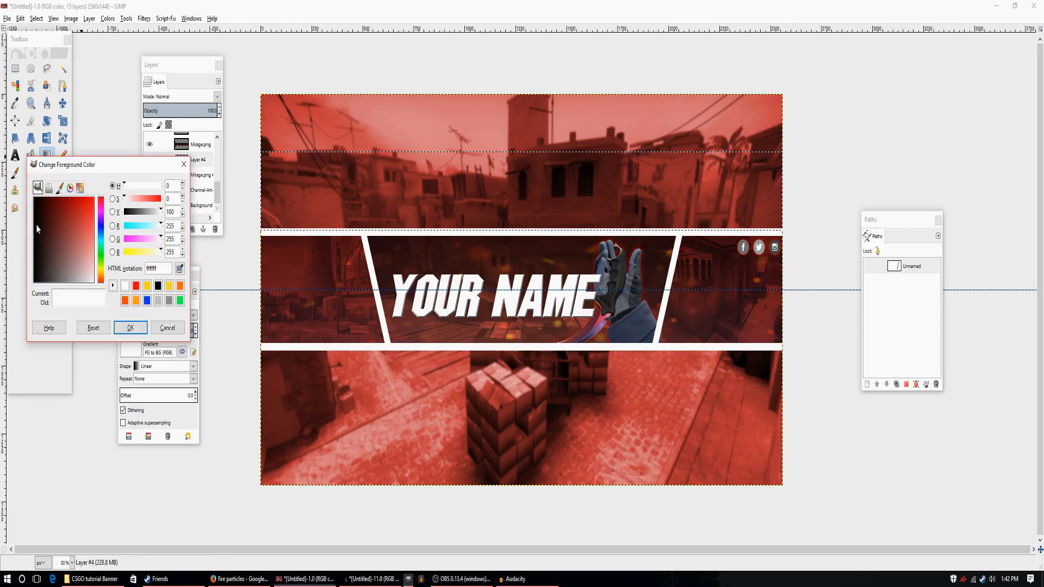
drag(36, 228, 15, 359)
click(131, 327)
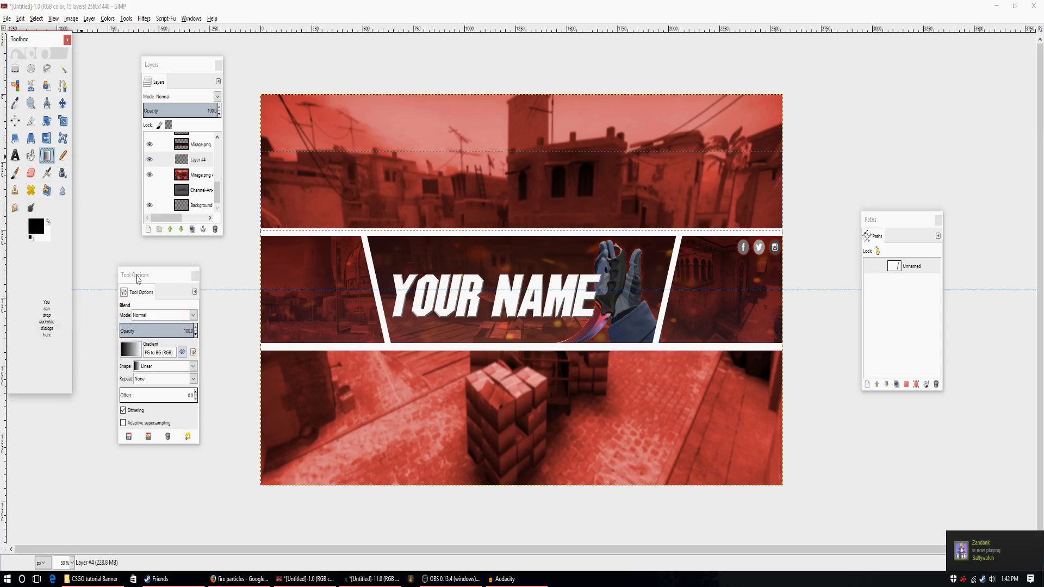
Fill the selected band with a linear FG to Transparent gradient fading upward from the upper white border, and clear the selection.
drag(137, 279, 142, 243)
click(135, 314)
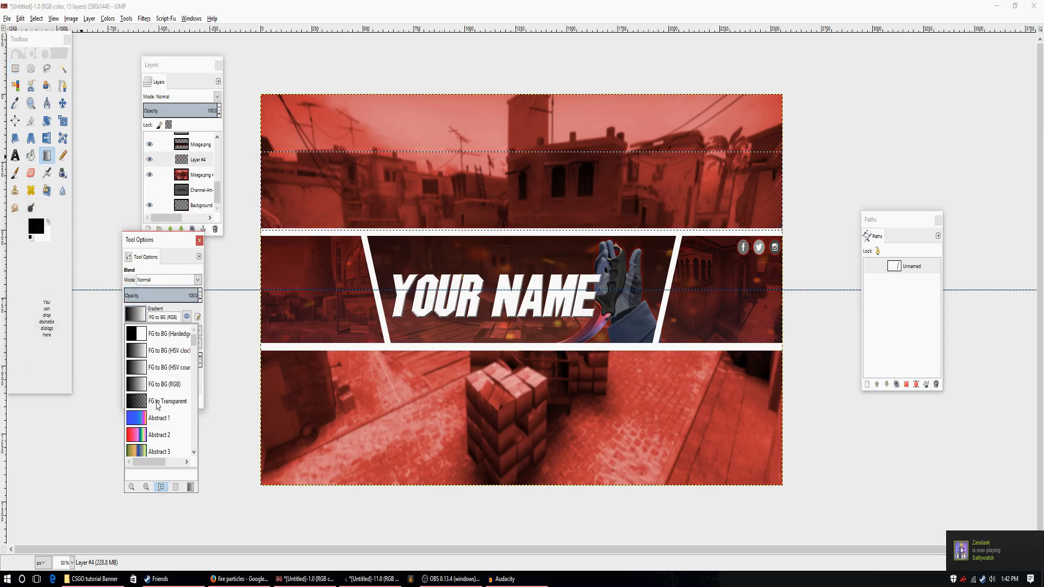
click(157, 405)
drag(517, 238, 517, 171)
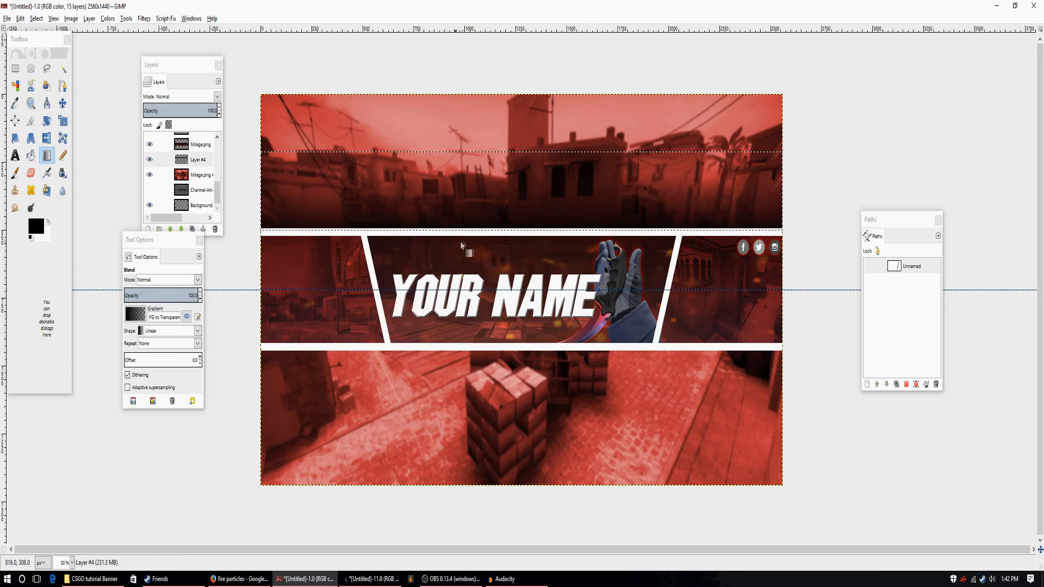
click(67, 70)
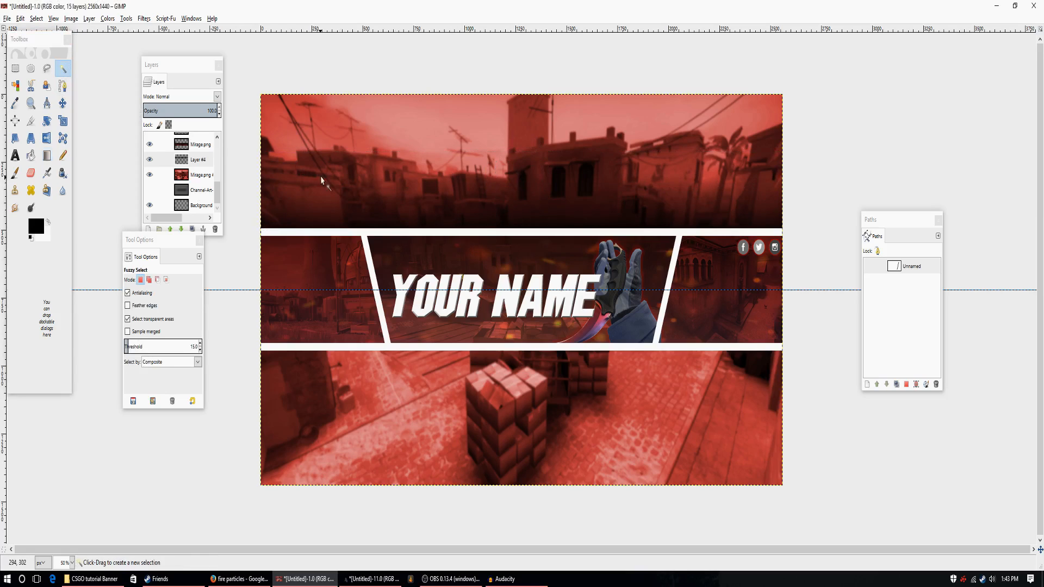
Duplicate the black gradient layer and rotate the copy 180° about the canvas centre to shade below the lower white border.
click(197, 191)
click(196, 160)
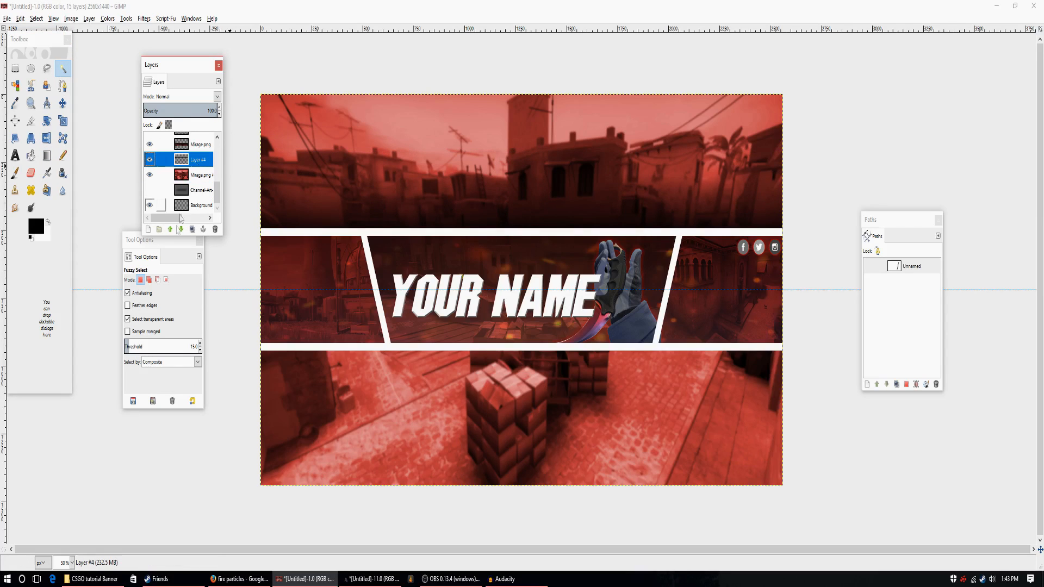
click(192, 229)
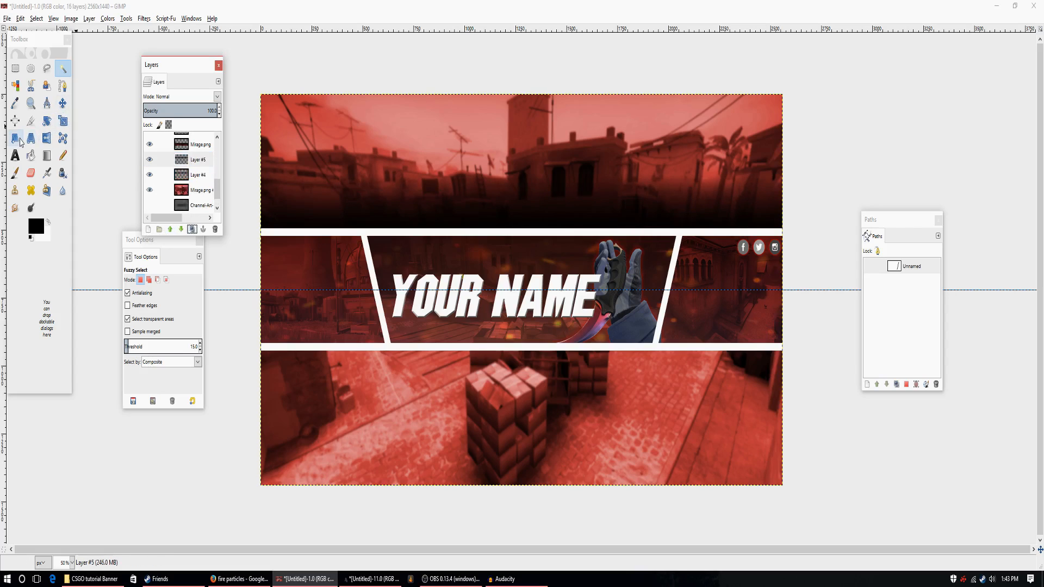
click(44, 130)
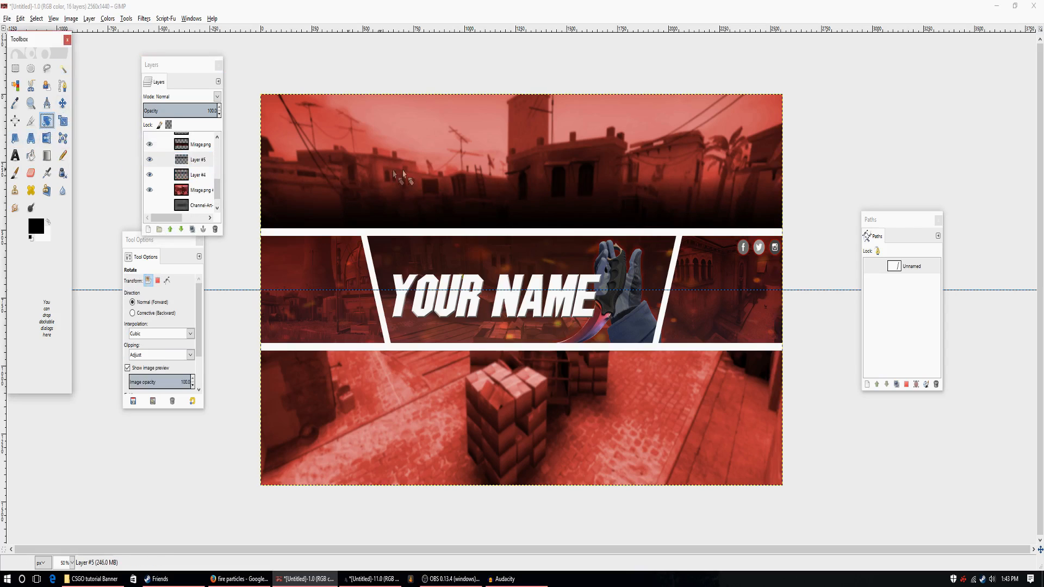
click(439, 217)
drag(165, 217, 229, 236)
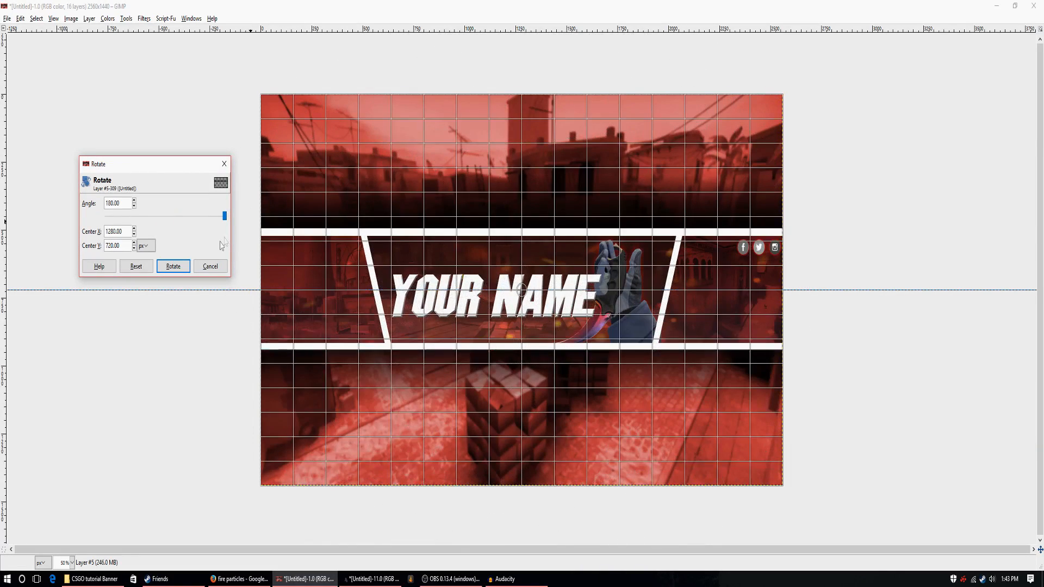
click(181, 268)
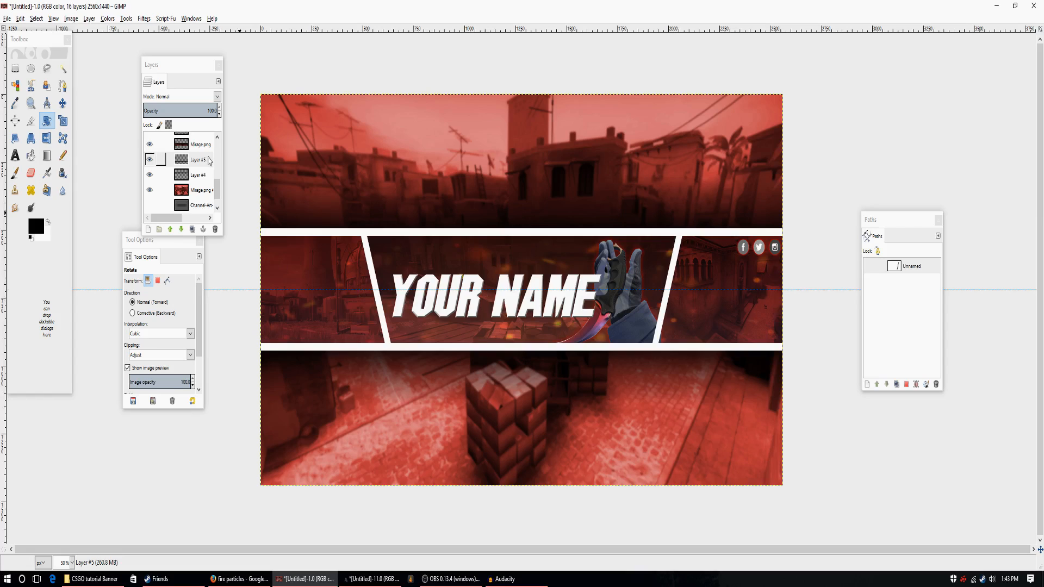
Export the banner as YouTubeBanner2016.jpeg into the CSGO tutorial Banner folder on the Desktop, with JPEG quality 90.
click(6, 20)
click(39, 165)
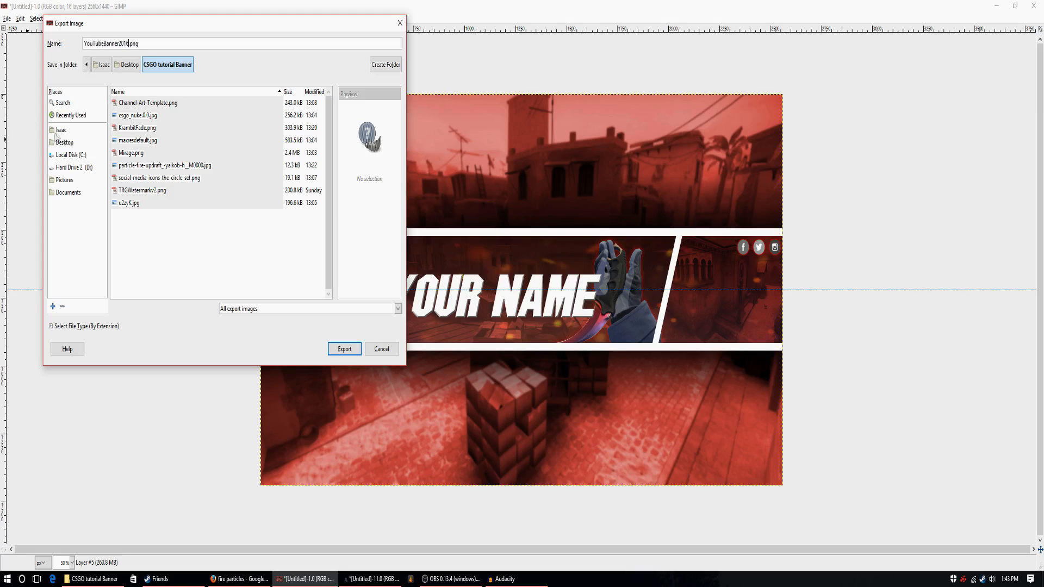
key(BackSpace)
text(jpeg)
click(61, 143)
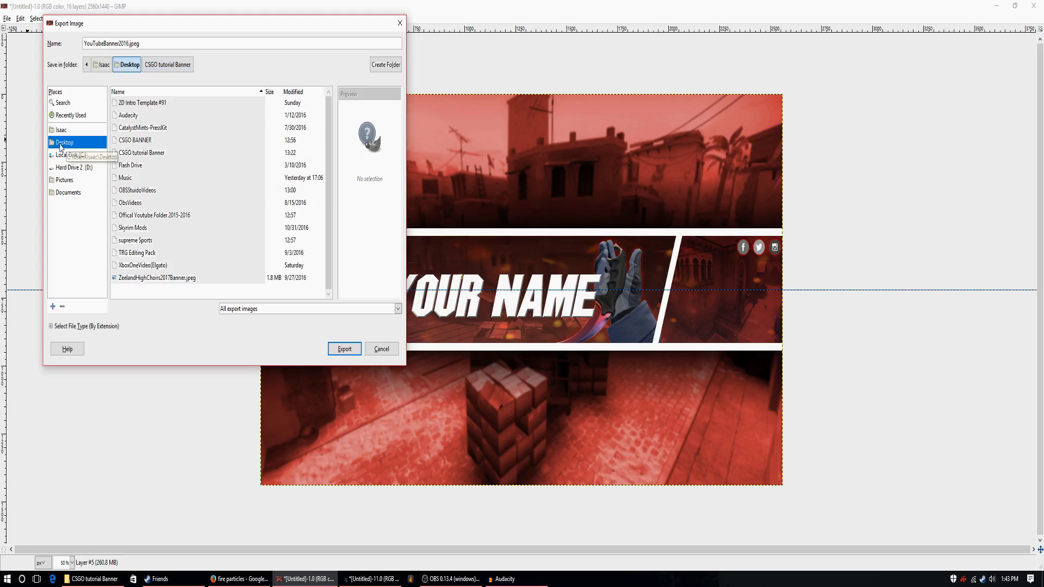
click(160, 154)
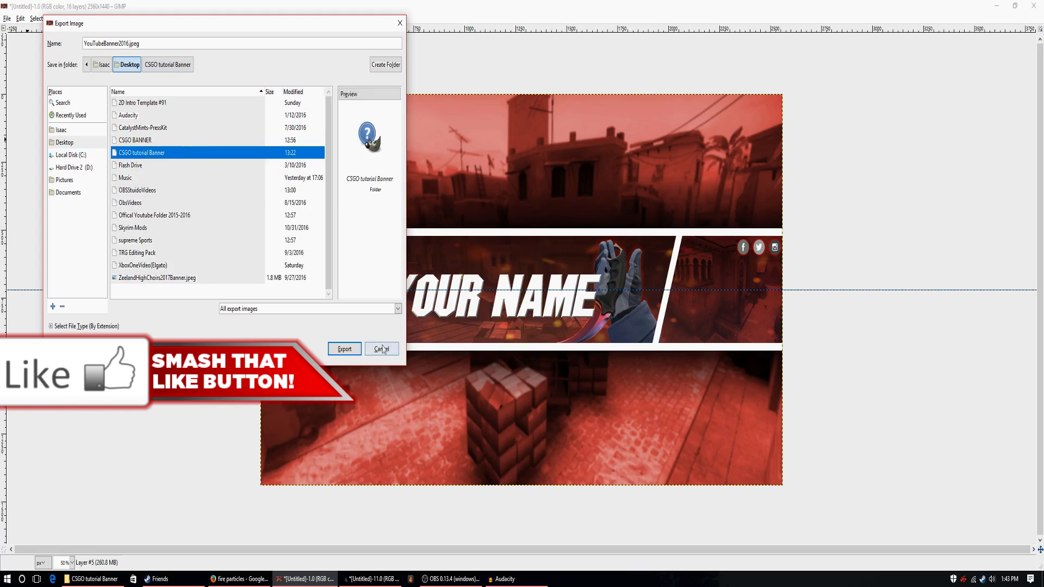
click(344, 349)
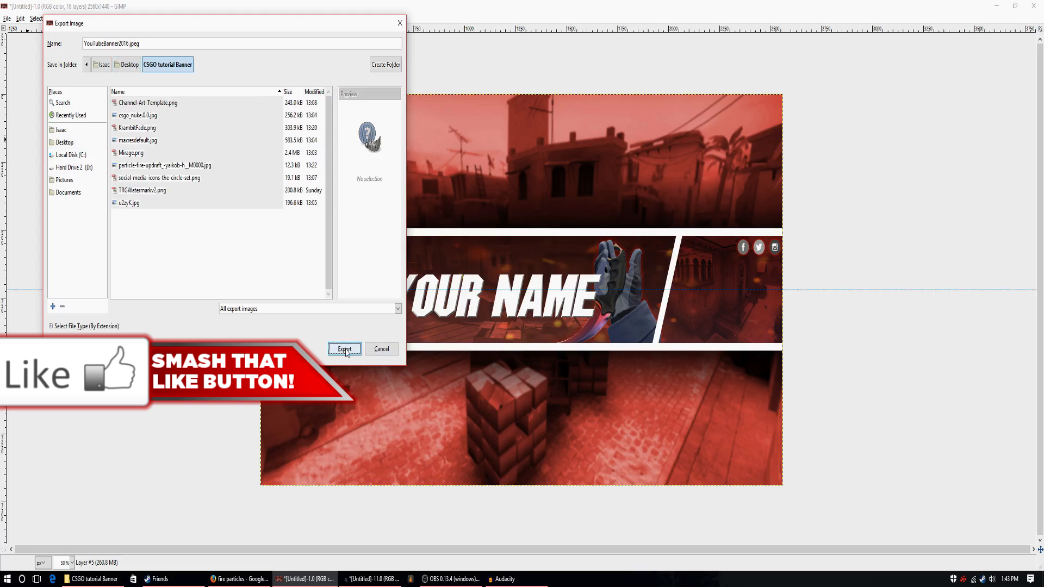
click(345, 351)
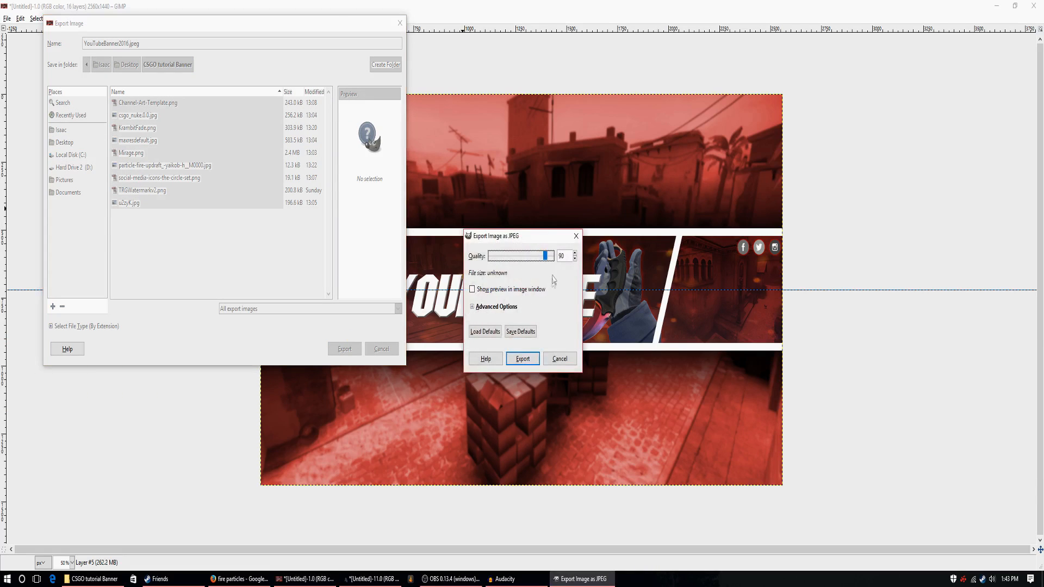
click(523, 359)
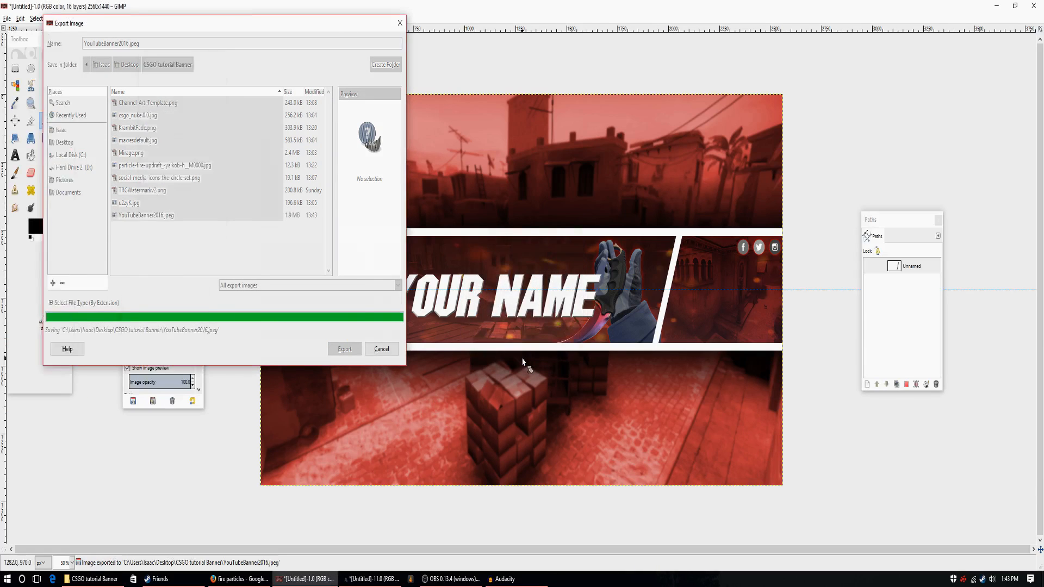